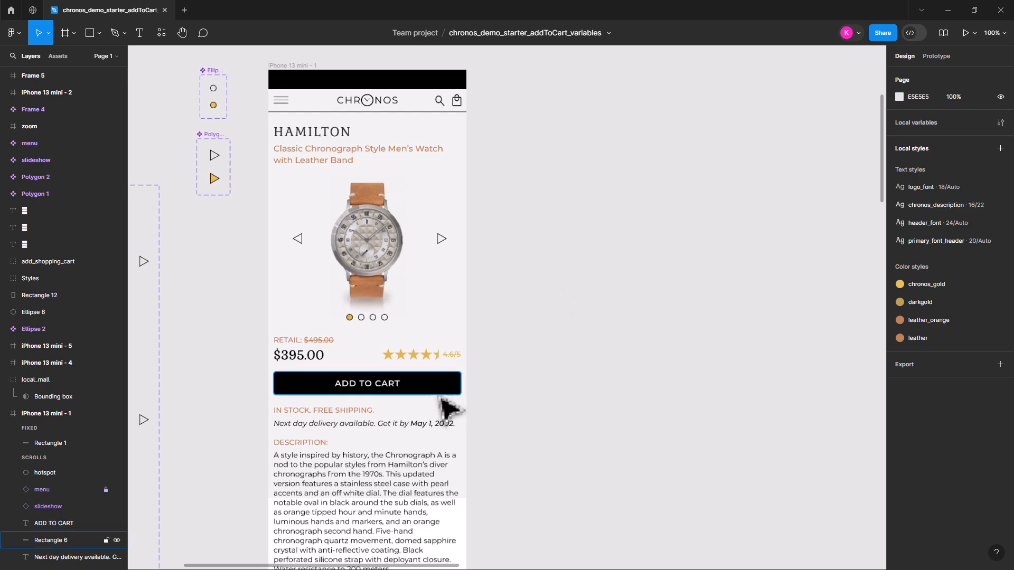
pyautogui.click(431, 388)
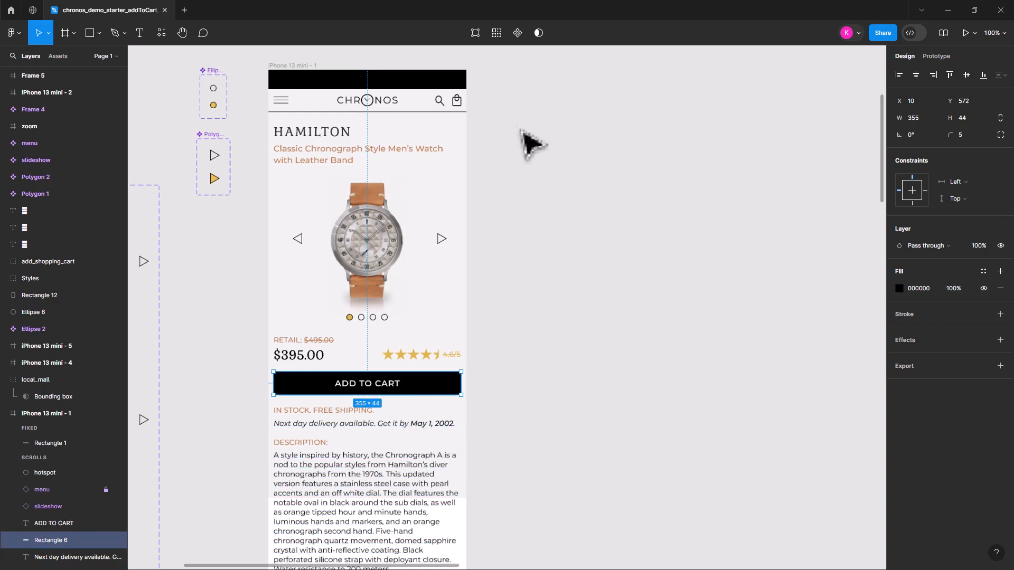
pyautogui.click(457, 102)
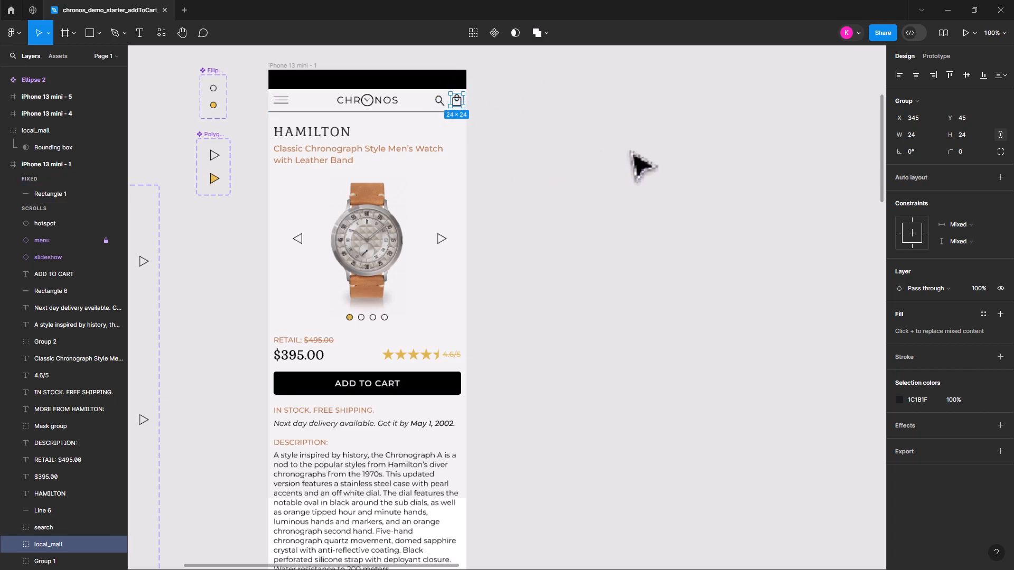
pyautogui.click(310, 362)
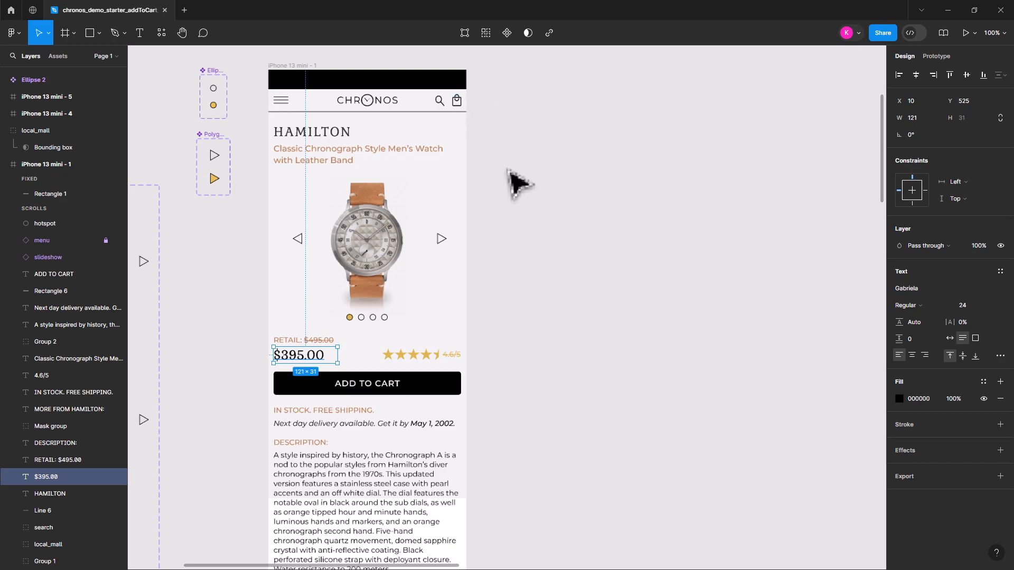
pyautogui.click(516, 182)
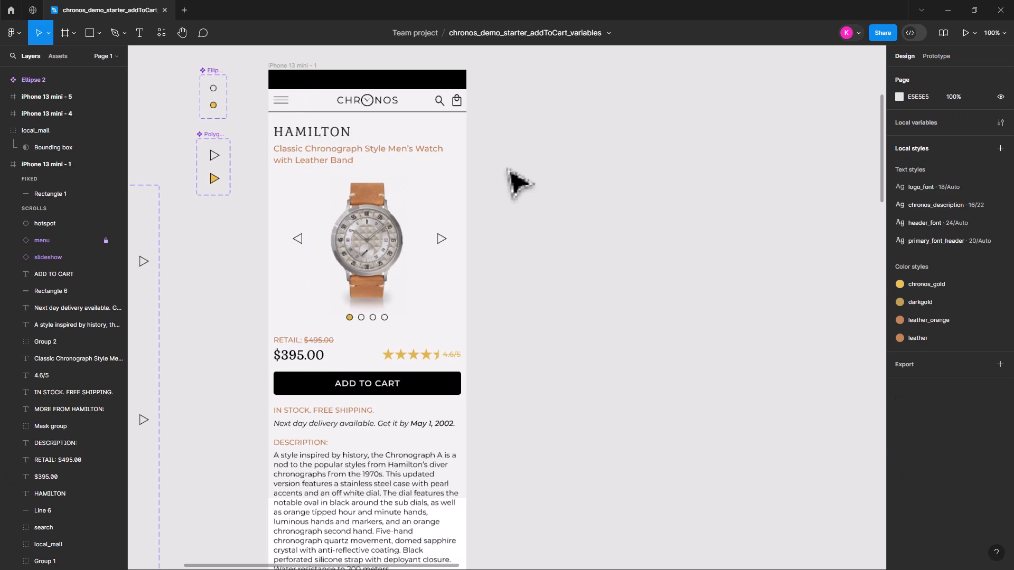
# Place a copy of the header's shopping bag icon on the empty canvas beside the iPhone 13 mini - 1 frame
pyautogui.click(457, 104)
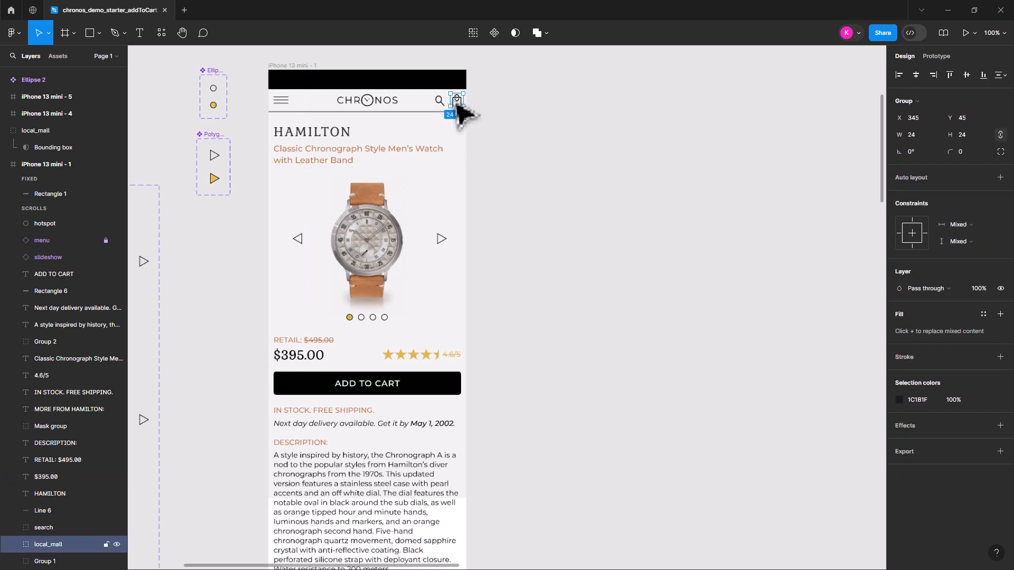
pyautogui.moveTo(457, 105); pyautogui.dragTo(567, 100)
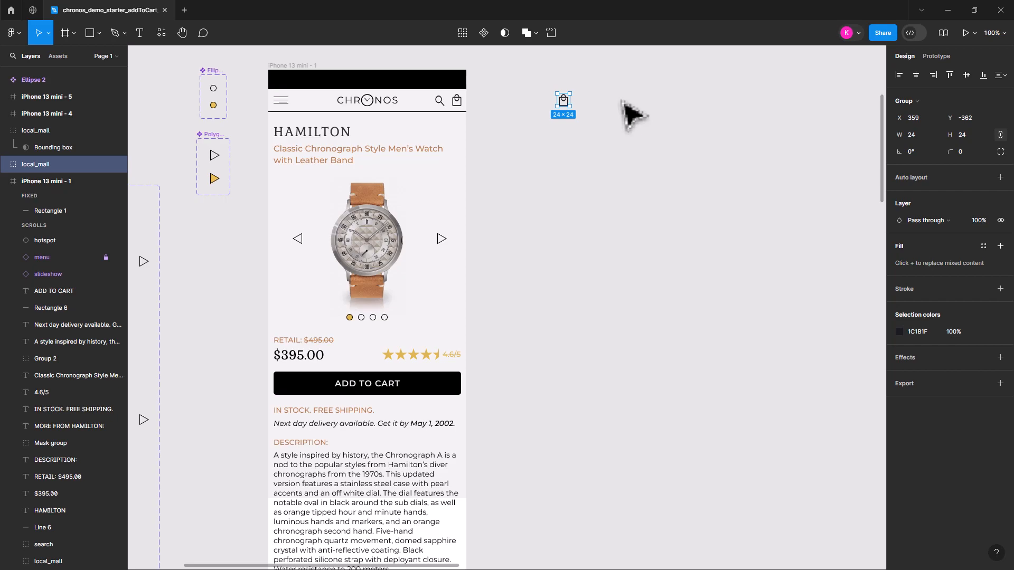
# Turn the copied bag icon into a component and add a second variant to it
pyautogui.hotkey('shift', '2')
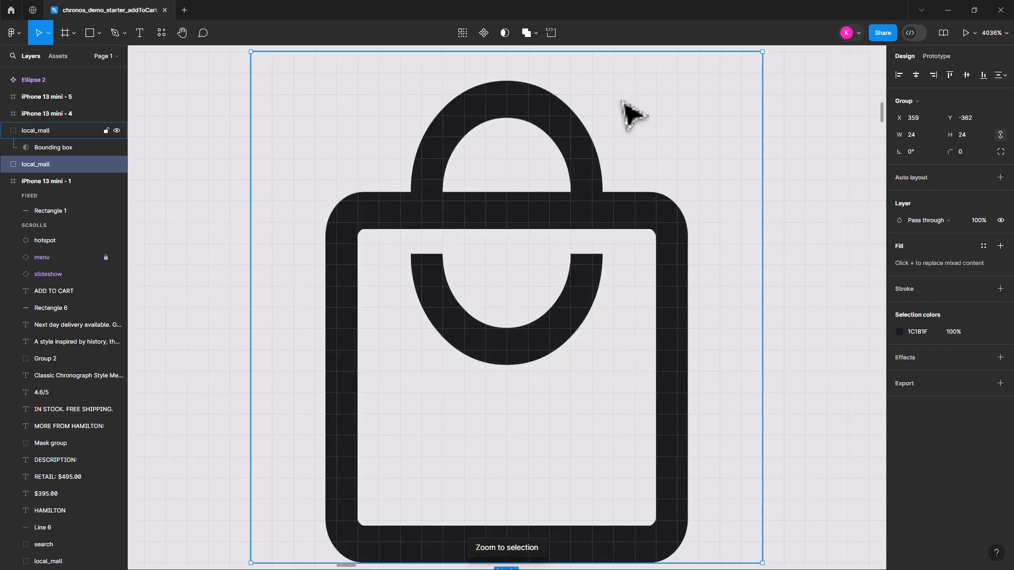
pyautogui.press('-')
pyautogui.press('-')
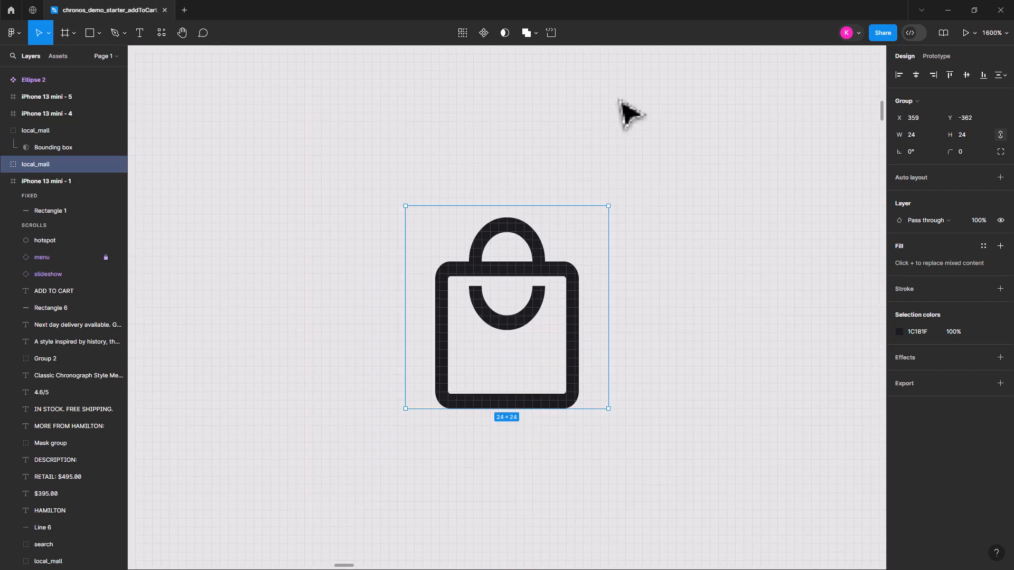
pyautogui.click(484, 31)
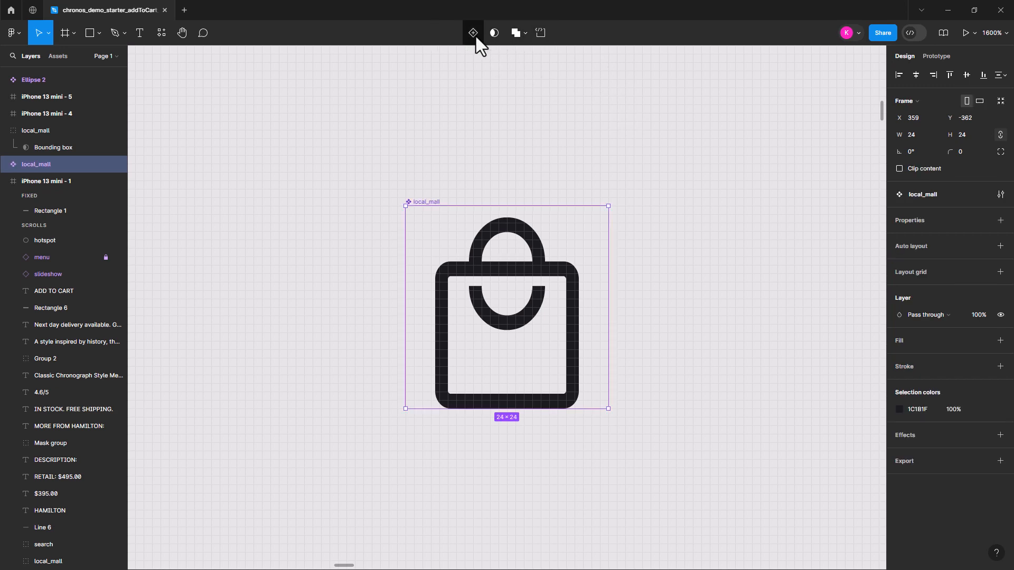
pyautogui.click(474, 33)
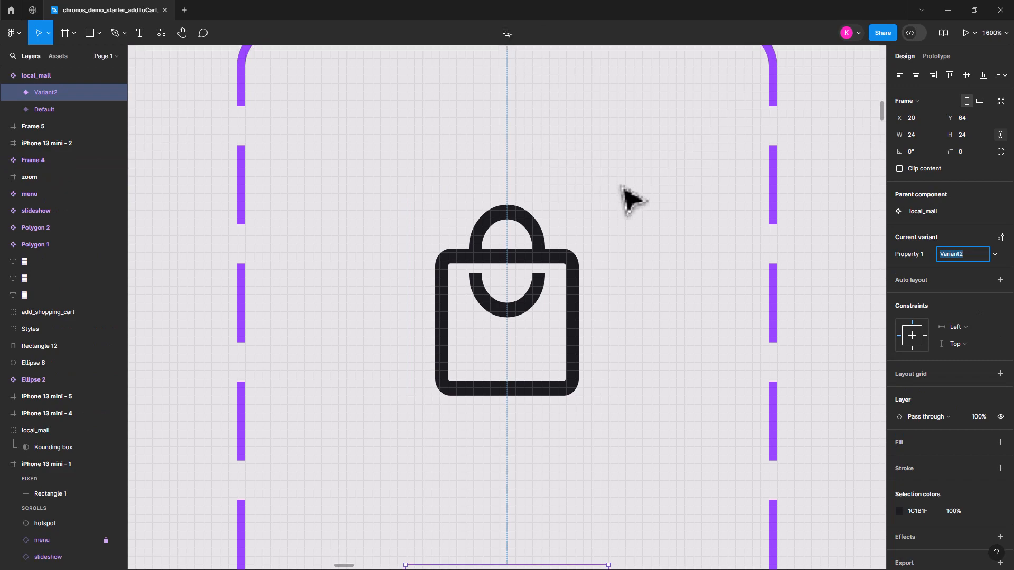
# In the second variant, delete the curved handle segment inside the bag's body from the vector shape and finish the vector editing
pyautogui.scroll(-5, 628, 222)
pyautogui.click(531, 271)
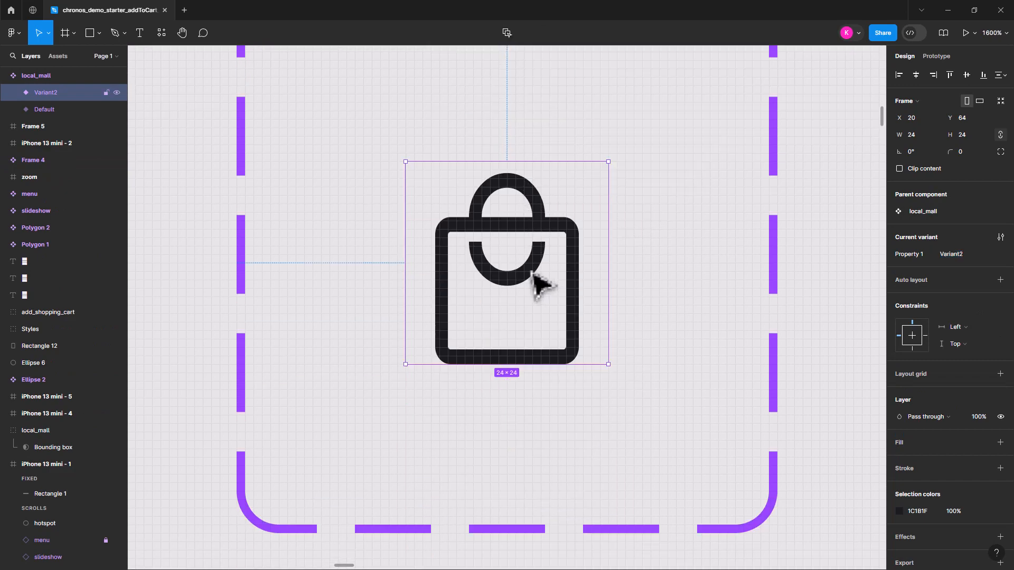
pyautogui.doubleClick(517, 291)
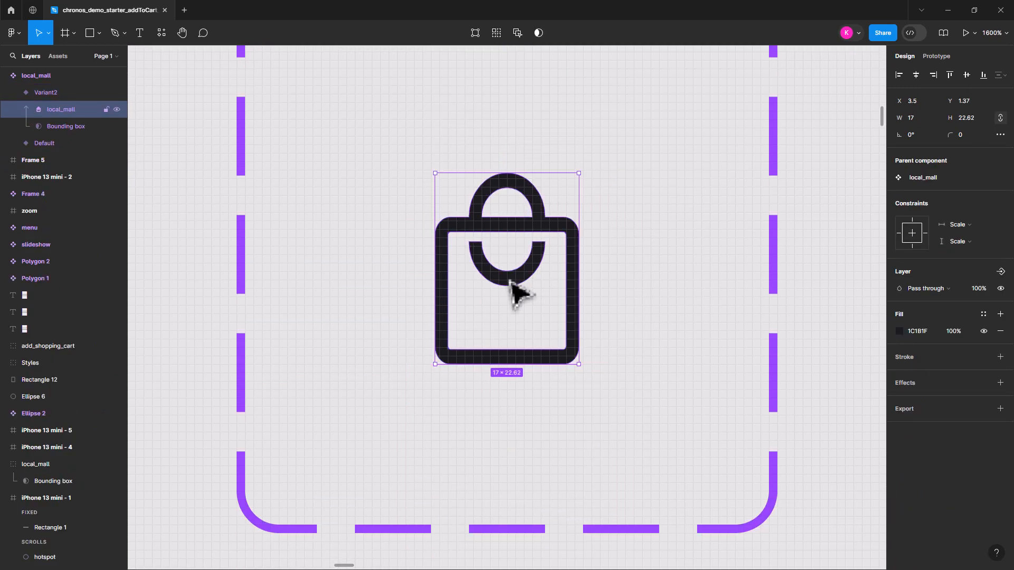
pyautogui.doubleClick(513, 289)
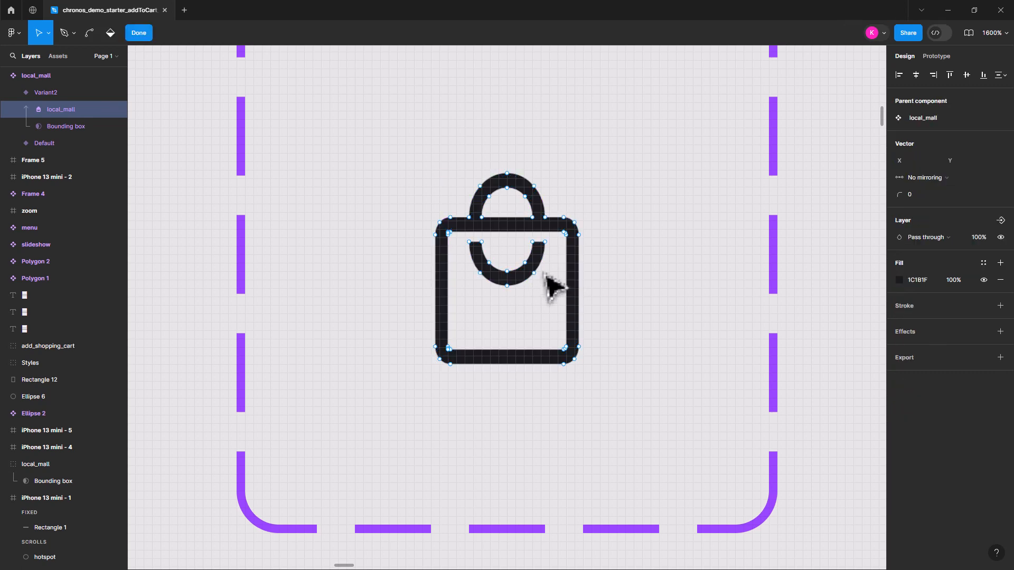
pyautogui.click(525, 278)
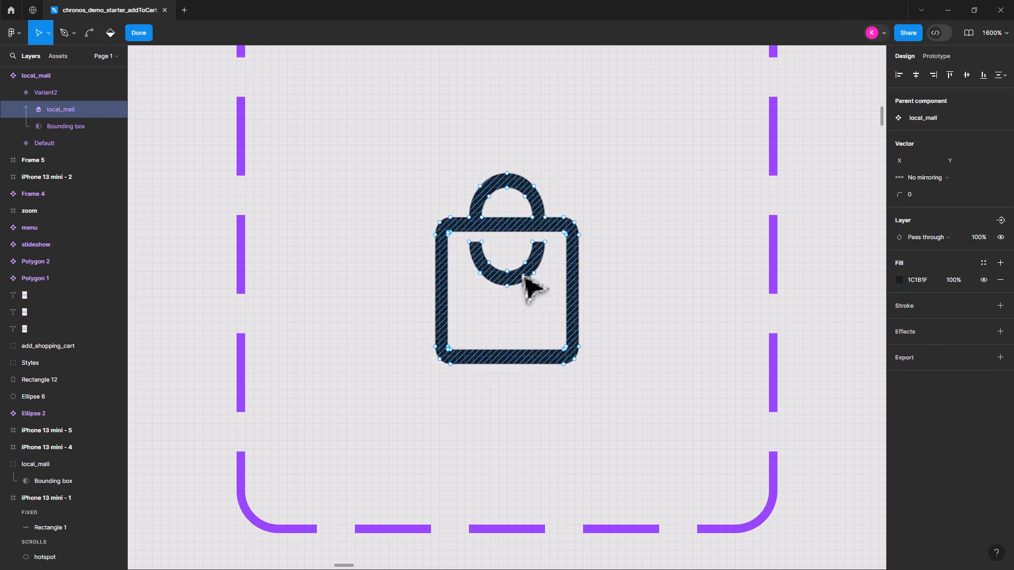
pyautogui.moveTo(464, 233); pyautogui.dragTo(478, 258)
pyautogui.hotkey('ctrl', 'z')
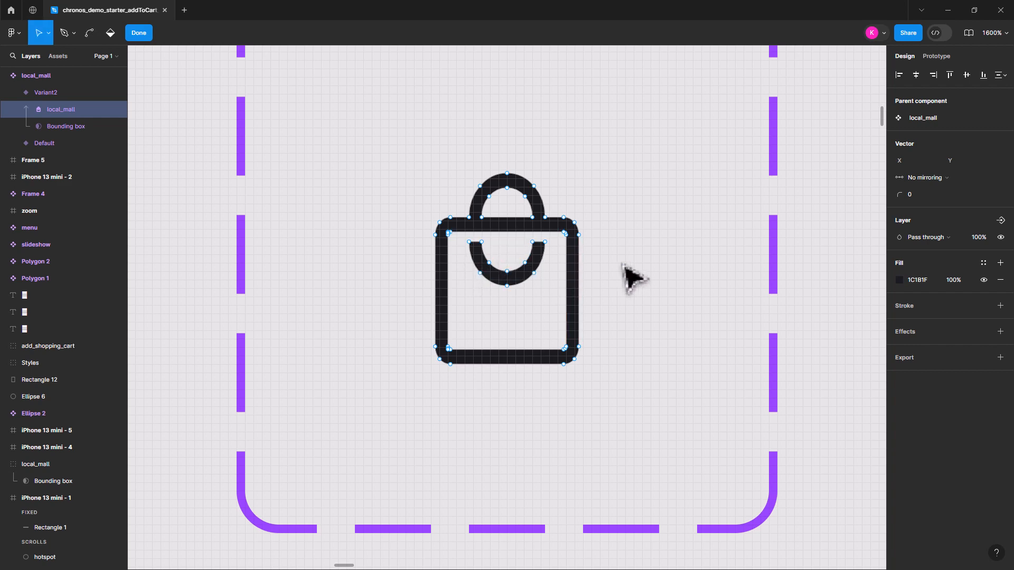
pyautogui.moveTo(549, 295); pyautogui.dragTo(465, 256)
pyautogui.press('Delete')
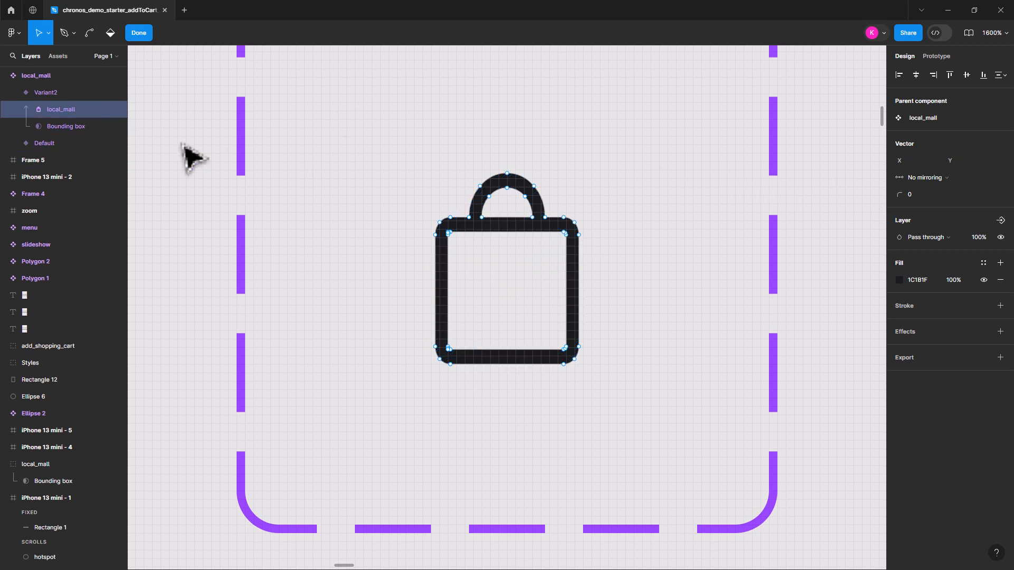
pyautogui.click(133, 33)
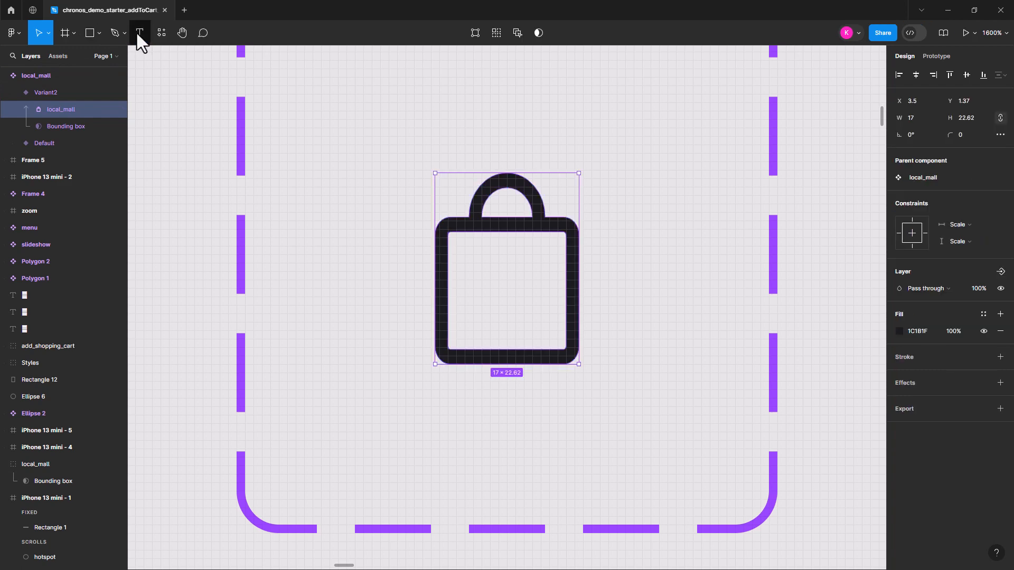
# Draw a rectangle about 16 × 15 over the body of the bag in the second variant
pyautogui.click(97, 32)
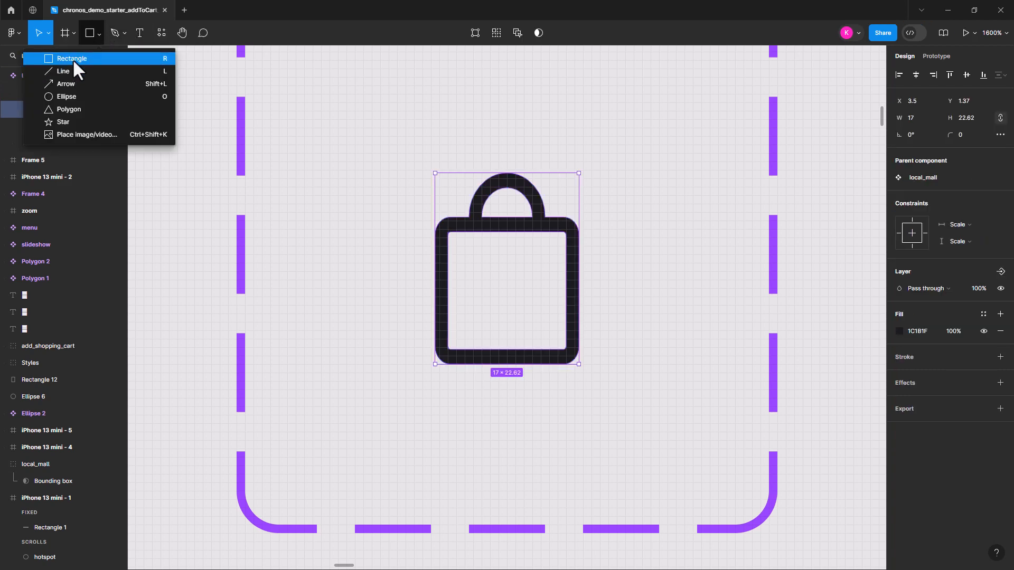
pyautogui.click(71, 59)
pyautogui.moveTo(442, 227); pyautogui.dragTo(570, 355)
# Fill the rectangle with the chronos_gold color style and move it to the back of the variant, behind the bag outline
pyautogui.click(898, 332)
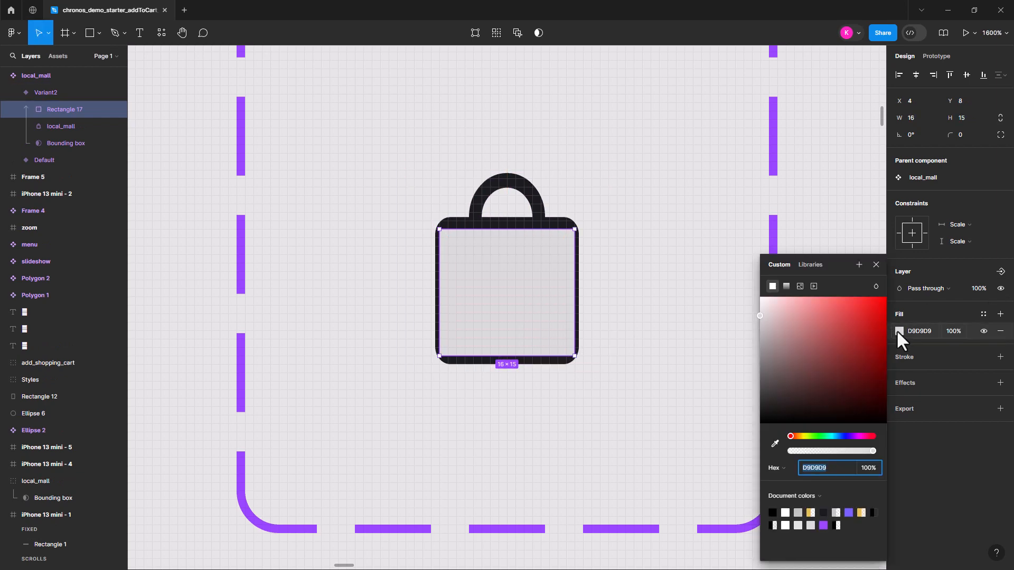
pyautogui.click(807, 264)
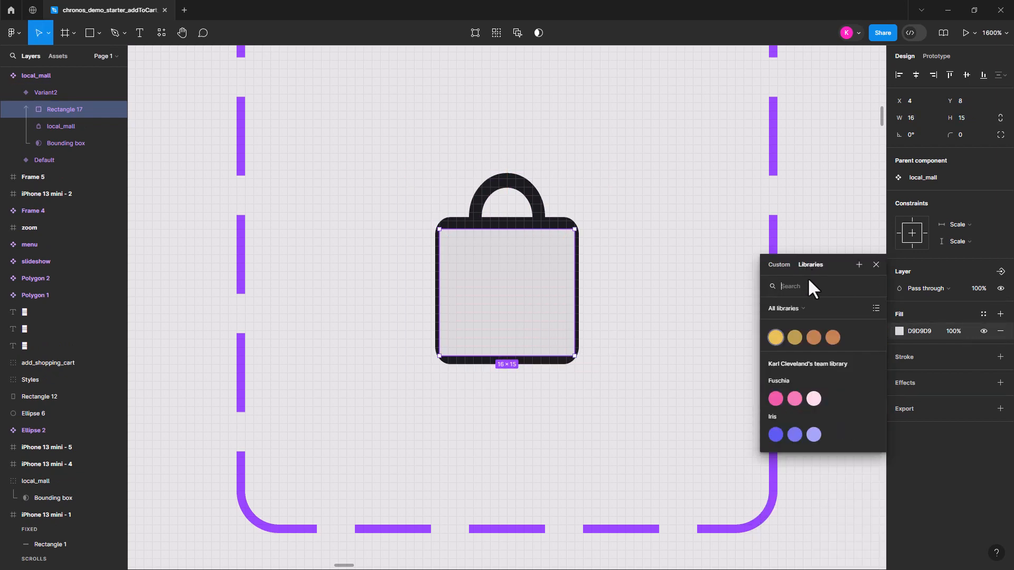
pyautogui.click(775, 337)
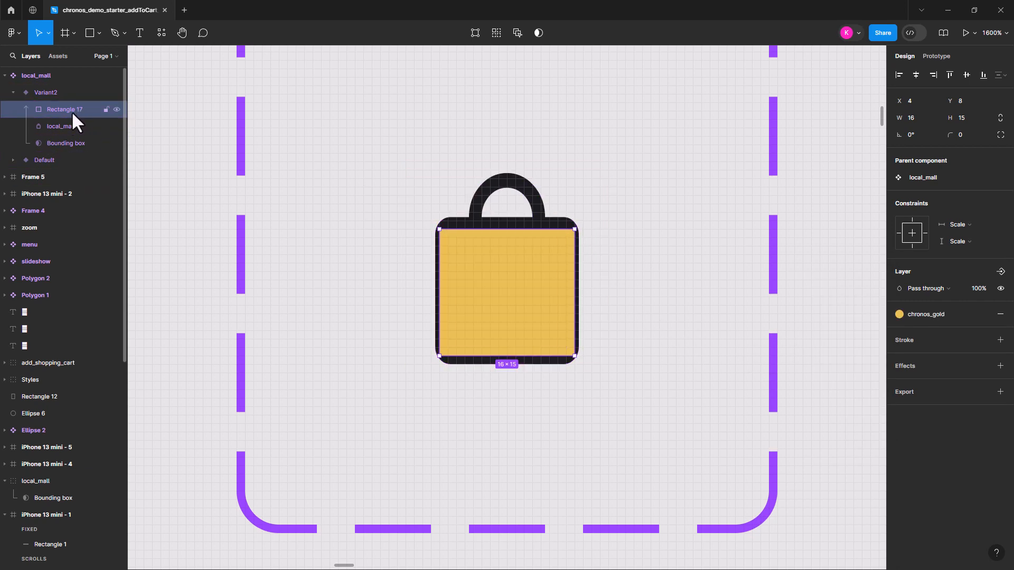
pyautogui.moveTo(62, 108); pyautogui.dragTo(78, 149)
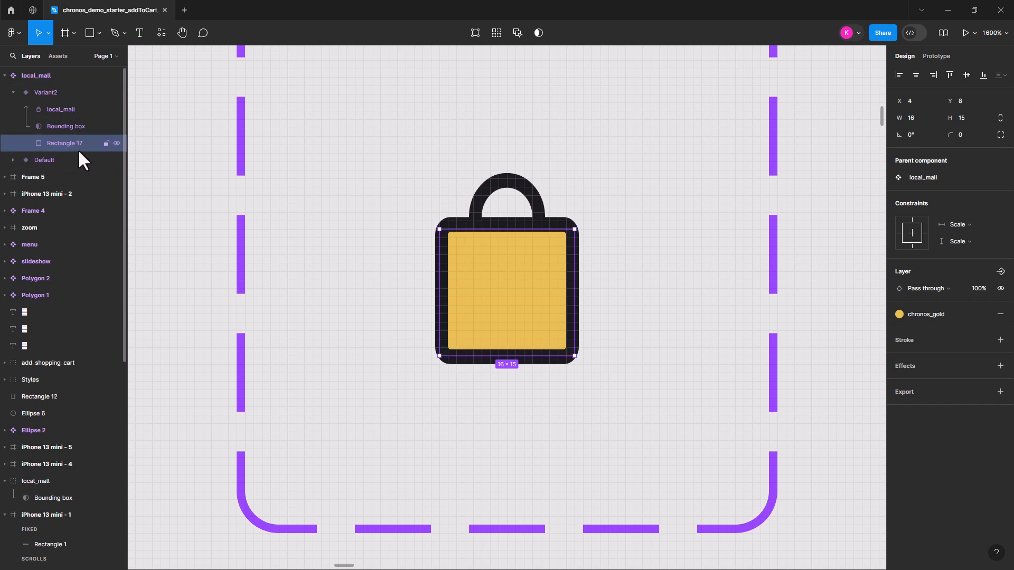
pyautogui.press('Escape')
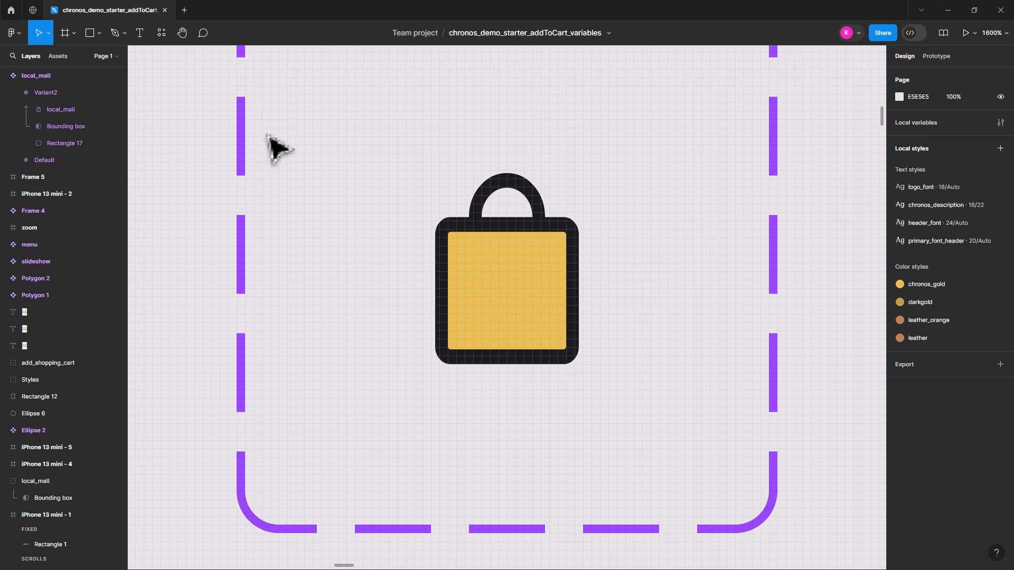
# Add the text "1" over the gold body of the bag in the second variant
pyautogui.click(141, 31)
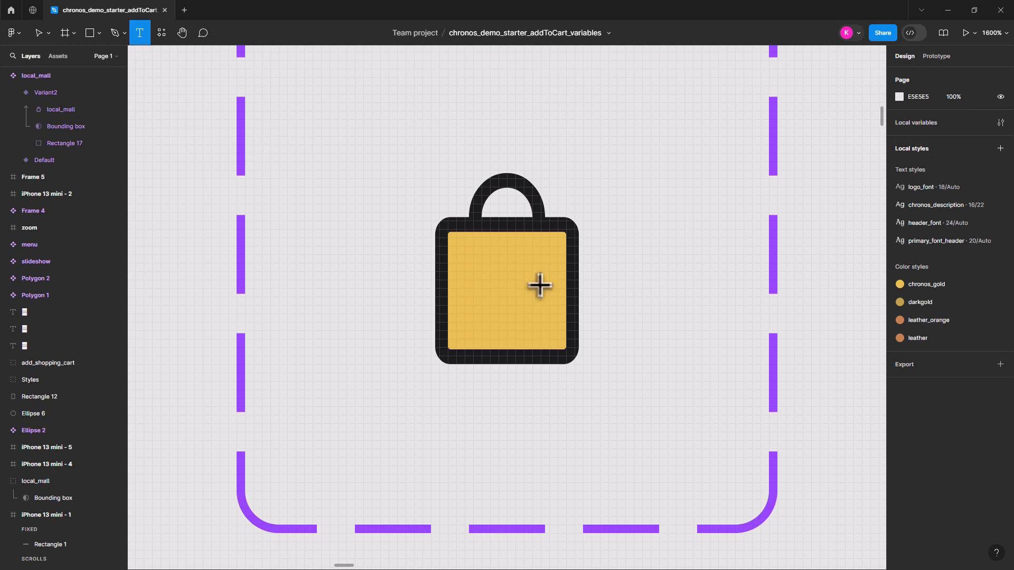
pyautogui.click(499, 305)
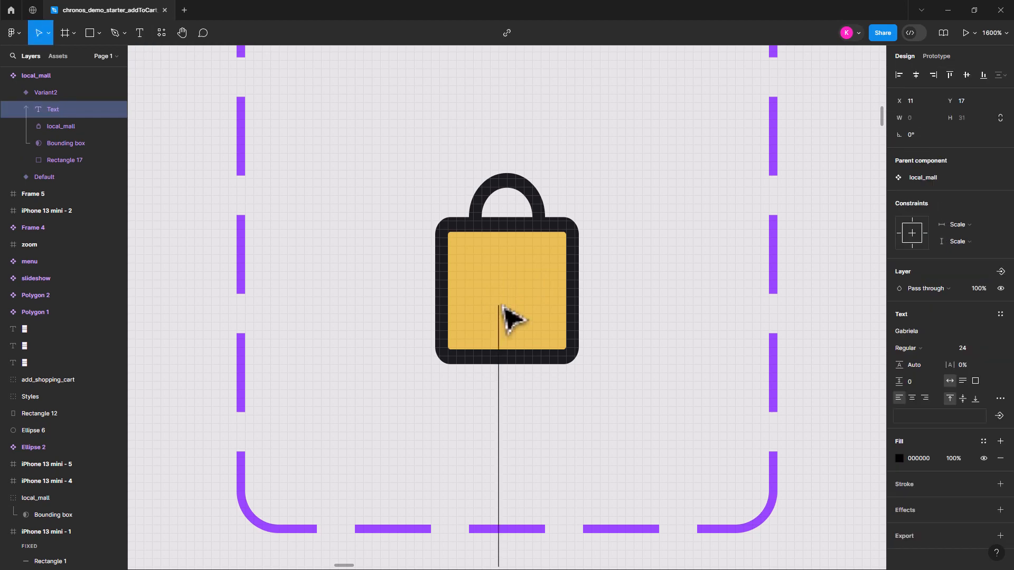
pyautogui.write('1')
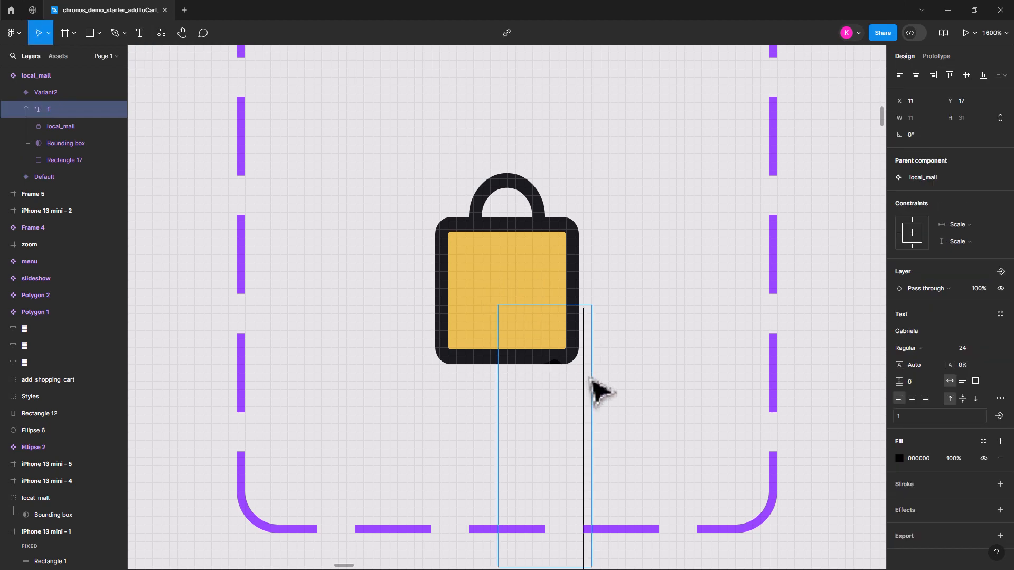
# Set the font size of the "1" to 18 and position the number within the bag's gold body
pyautogui.scroll(-2, 640, 343)
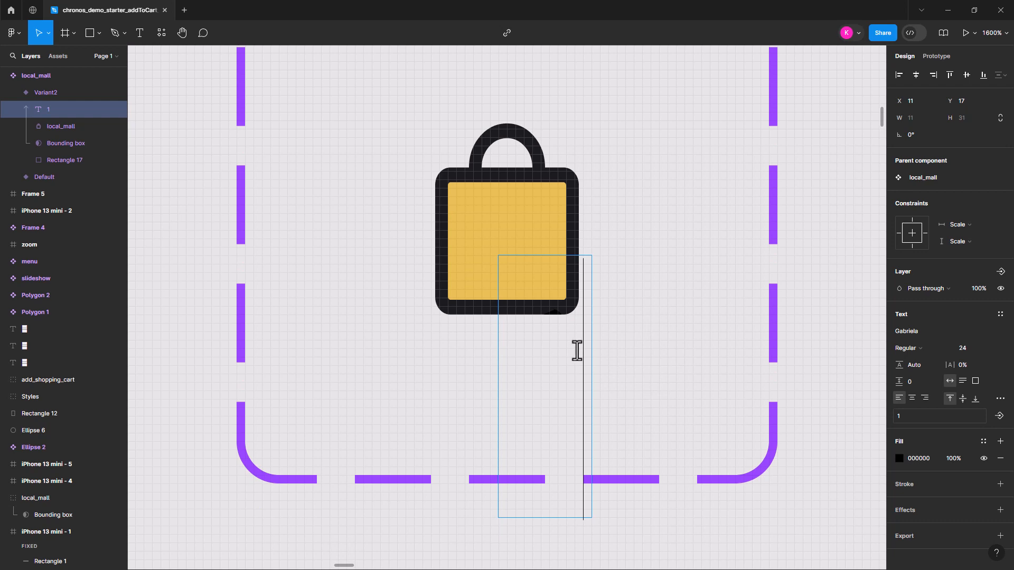
pyautogui.doubleClick(510, 349)
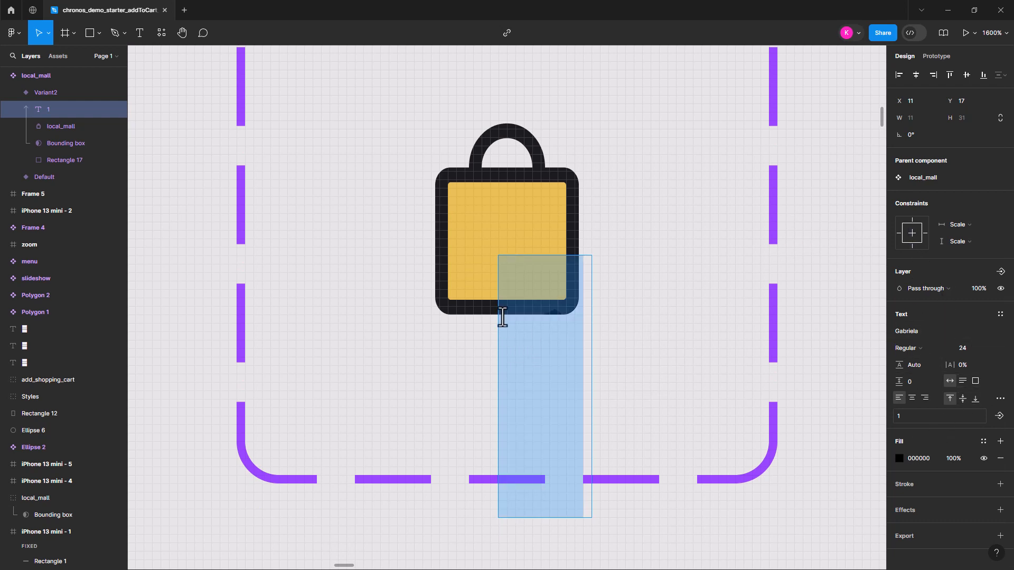
pyautogui.click(48, 32)
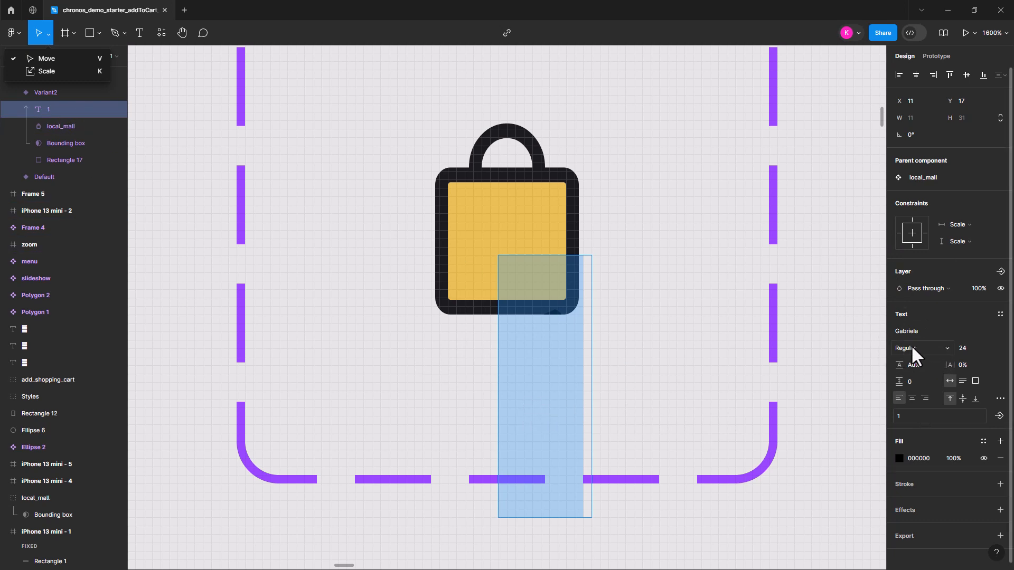
pyautogui.click(962, 348)
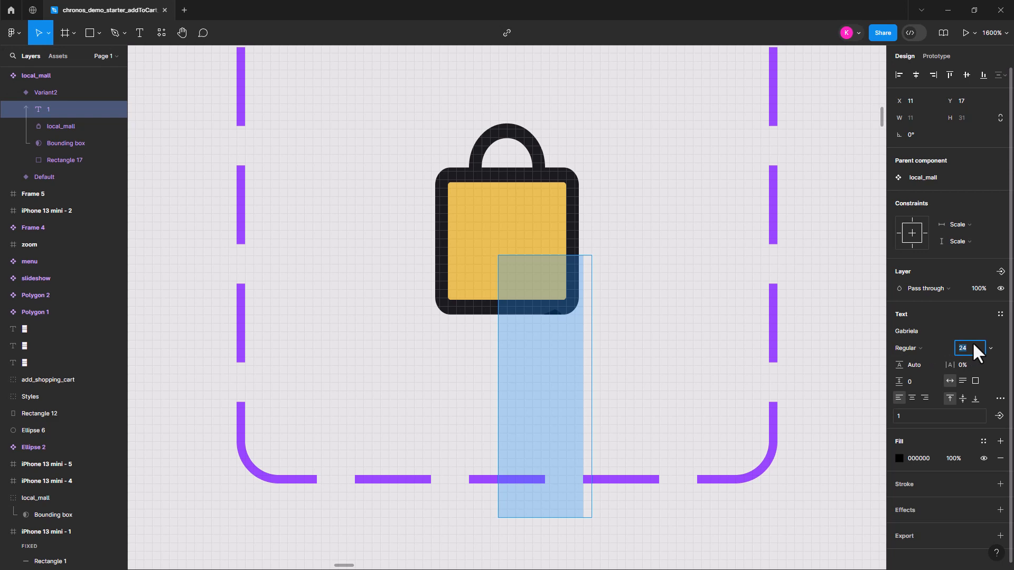
pyautogui.write('18')
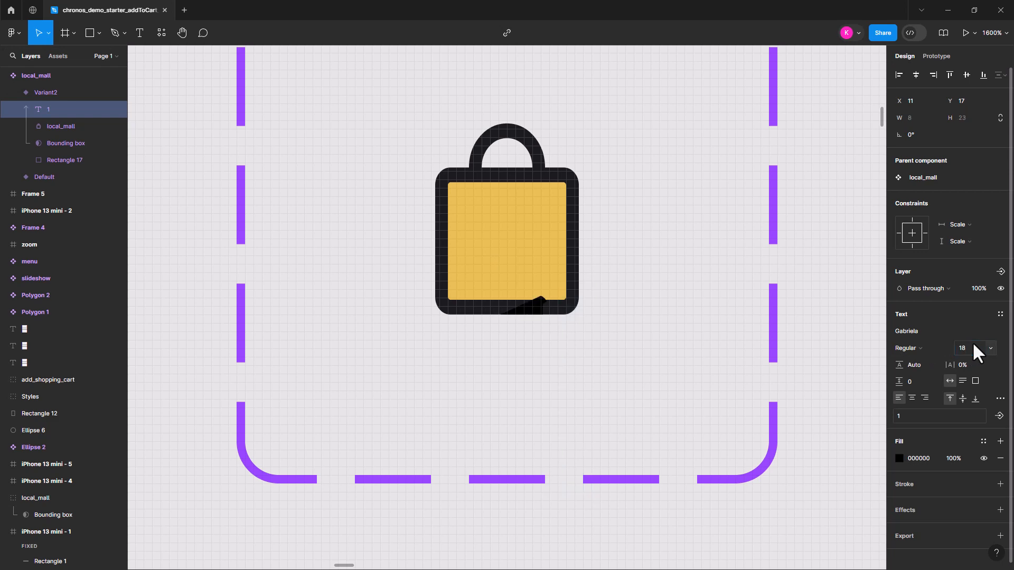
pyautogui.press('Return')
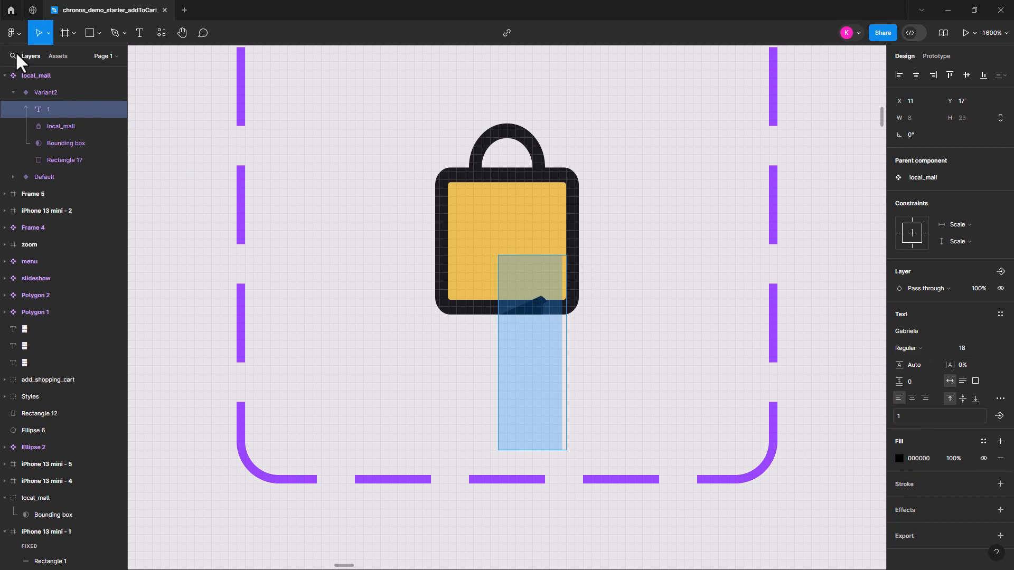
pyautogui.press('Escape')
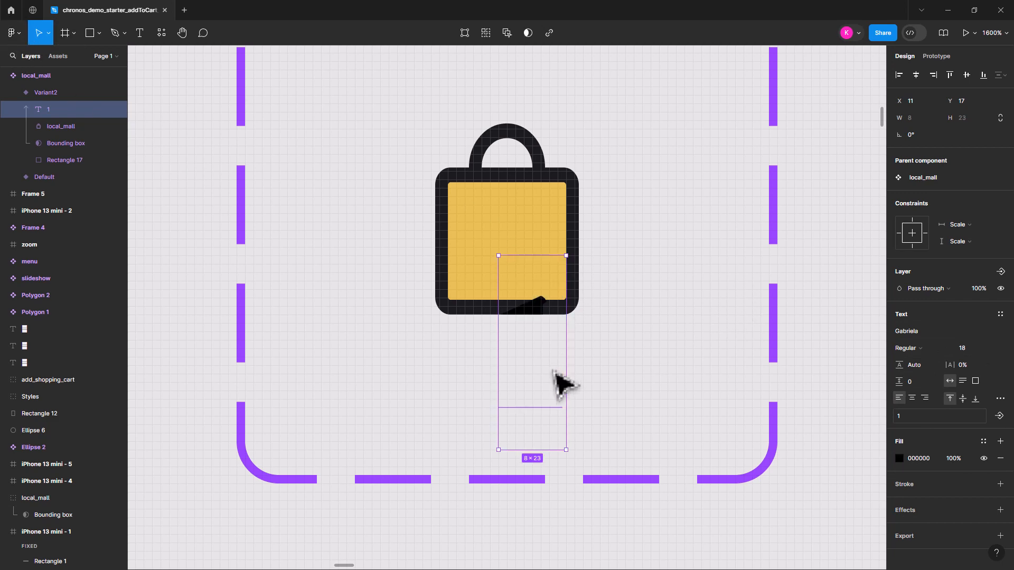
pyautogui.moveTo(550, 378); pyautogui.dragTo(533, 267)
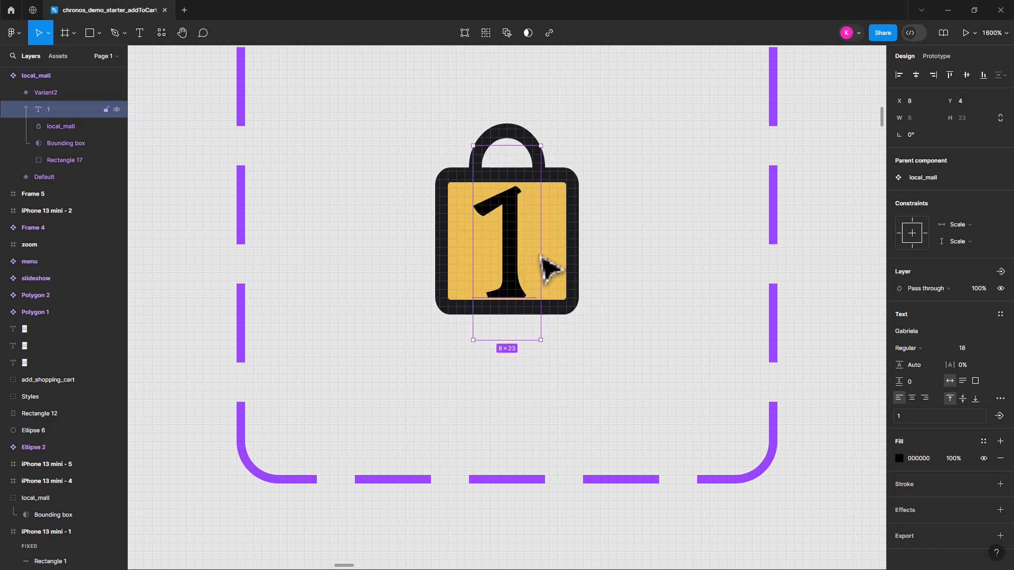
# Change the font of the "1" in the second bag variant to Montserrat Bold
pyautogui.click(915, 331)
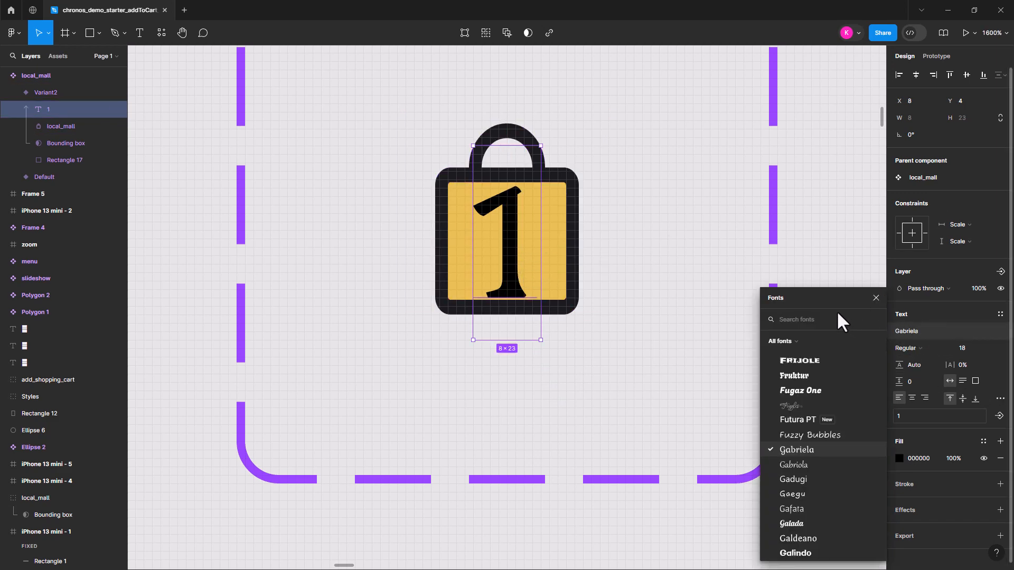
pyautogui.write('min')
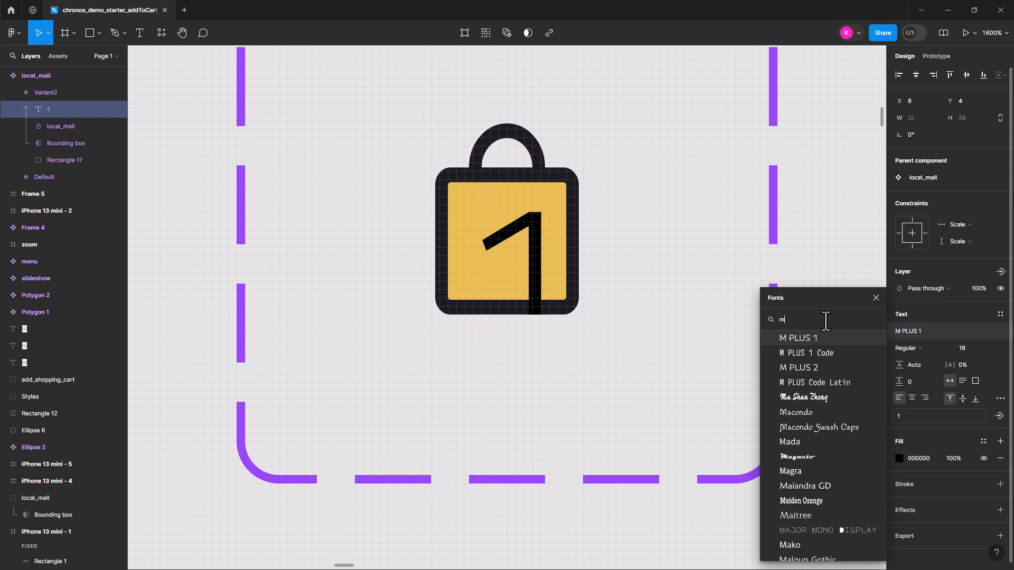
pyautogui.press('BackSpace')
pyautogui.press('BackSpace')
pyautogui.write('on')
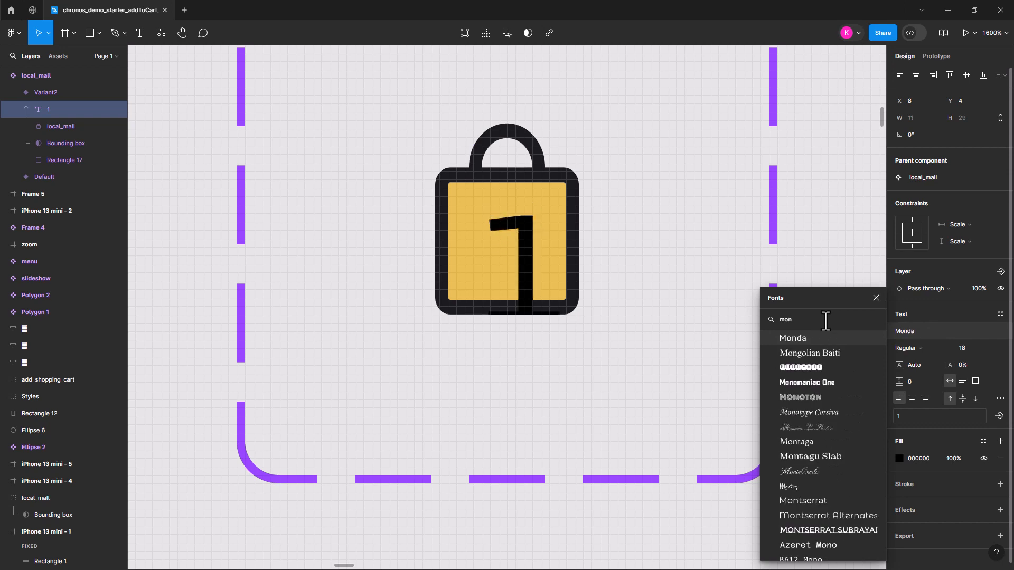
pyautogui.write('t')
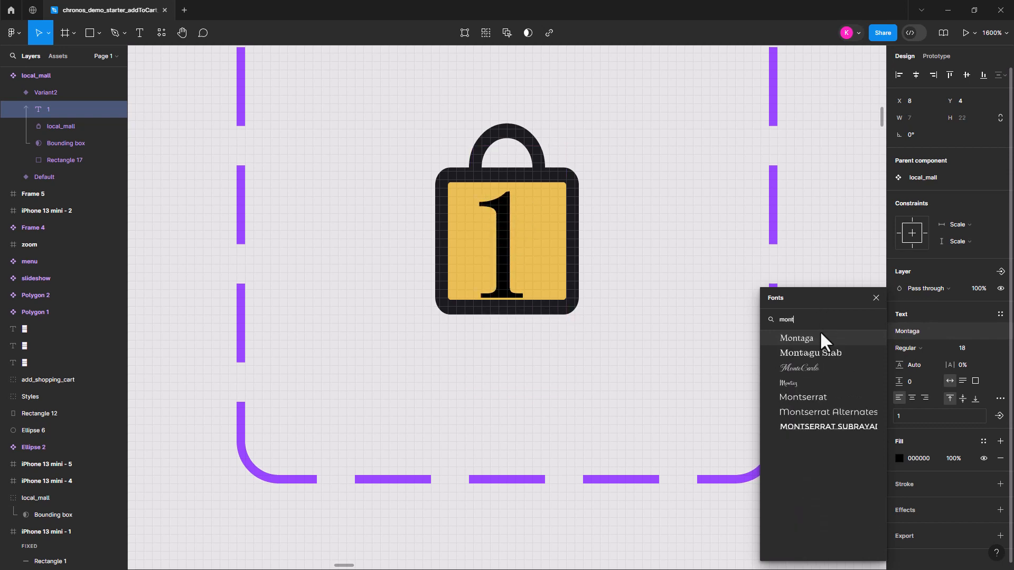
pyautogui.click(815, 398)
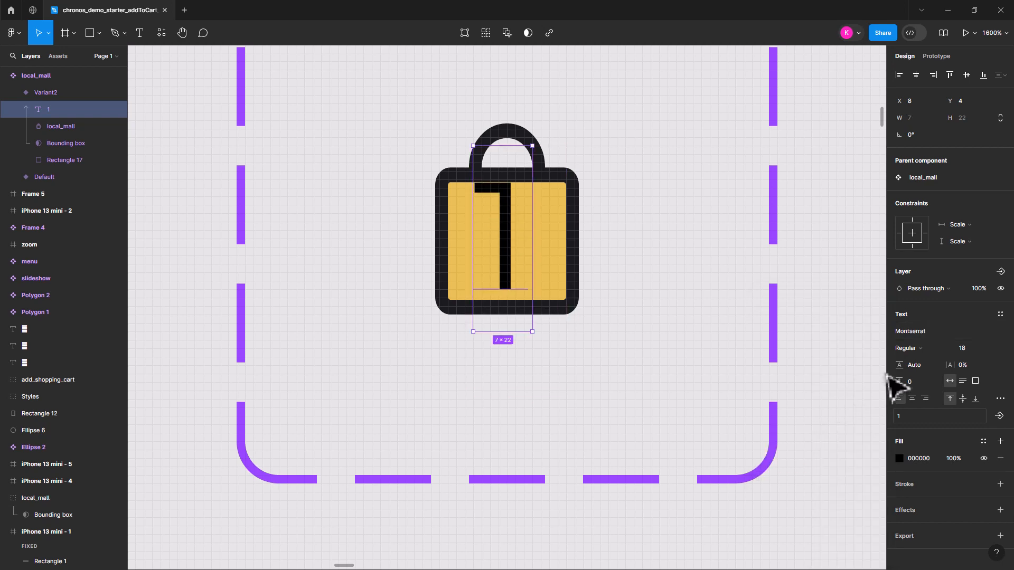
pyautogui.click(922, 347)
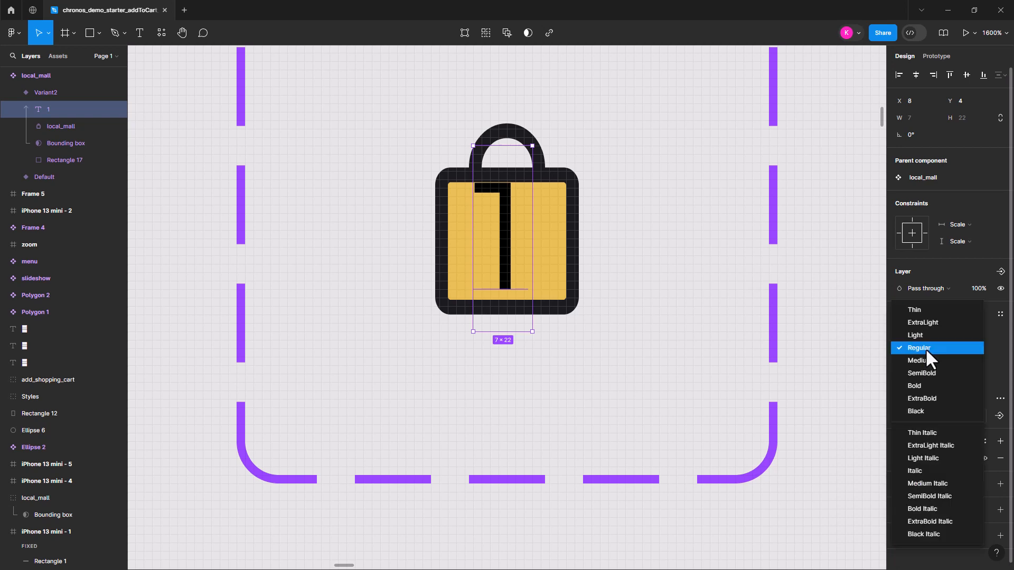
pyautogui.click(931, 384)
# Set the font size of the "1" to 12 and move it lower within the bag's gold body
pyautogui.write('12')
pyautogui.press('Return')
pyautogui.moveTo(497, 214); pyautogui.dragTo(501, 252)
# Center-align the "1" and widen its text box to about 14 so it spans the bag's gold body
pyautogui.click(911, 398)
pyautogui.moveTo(524, 230); pyautogui.dragTo(566, 228)
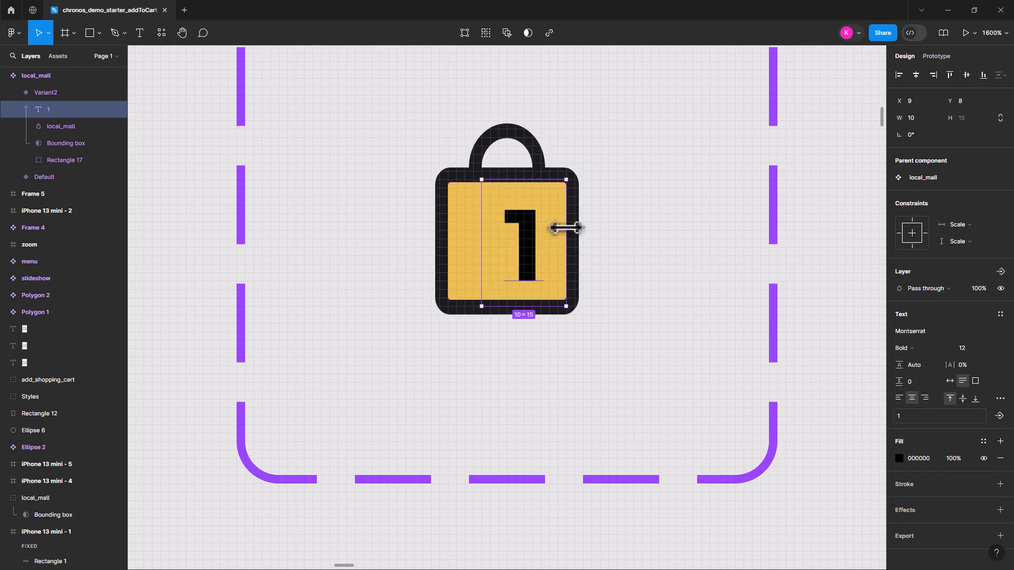
pyautogui.moveTo(479, 229); pyautogui.dragTo(447, 228)
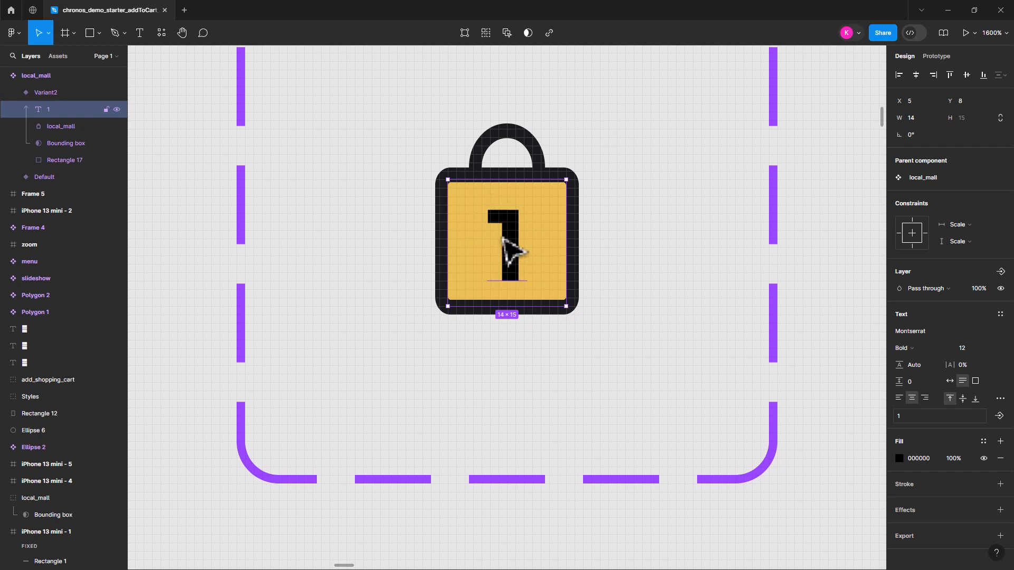
pyautogui.moveTo(514, 236); pyautogui.dragTo(519, 241)
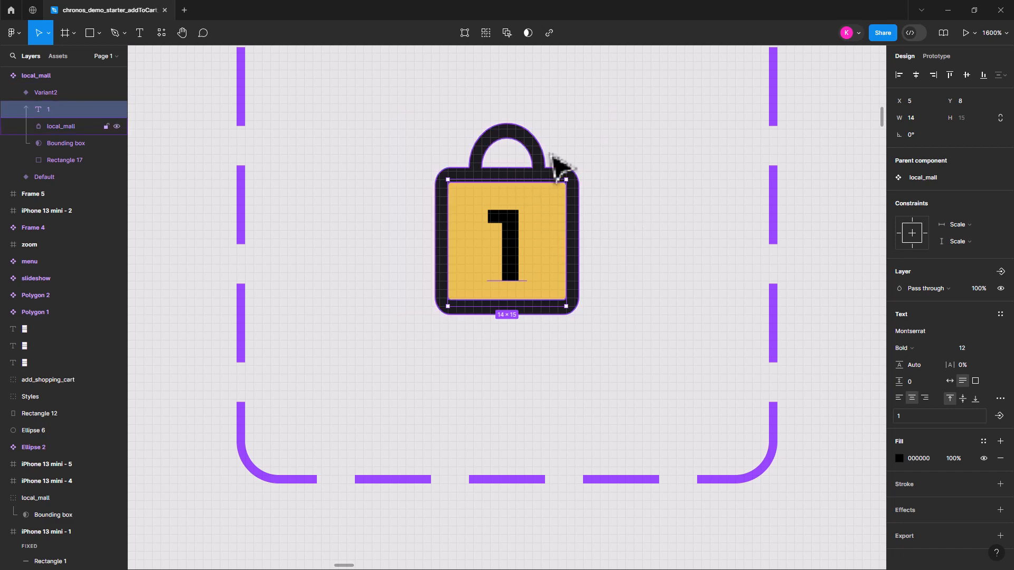
pyautogui.click(647, 176)
# Compare the default bag variant with the gold, numbered variant in the local_mall component set
pyautogui.scroll(3, 654, 235)
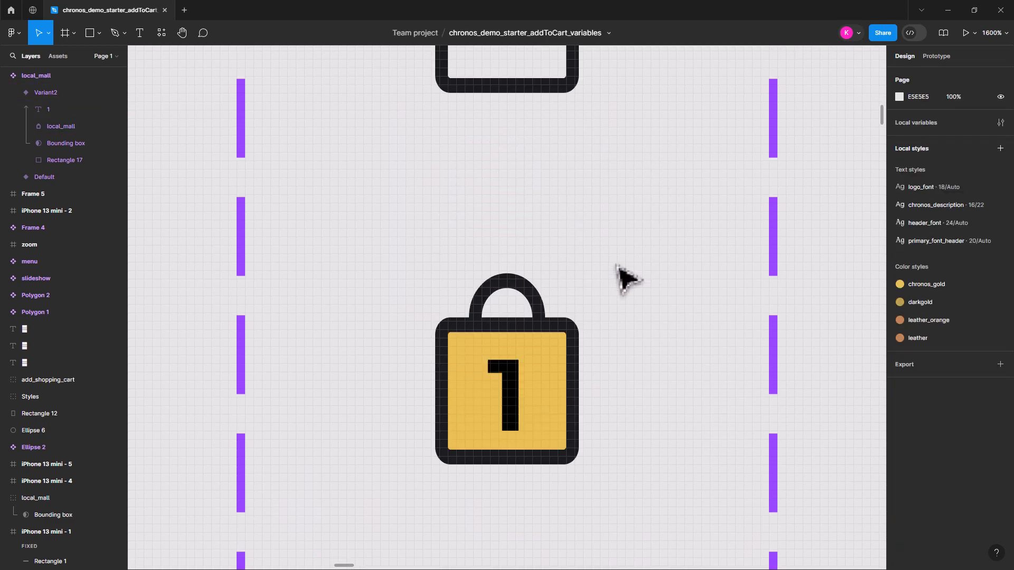
pyautogui.press('-')
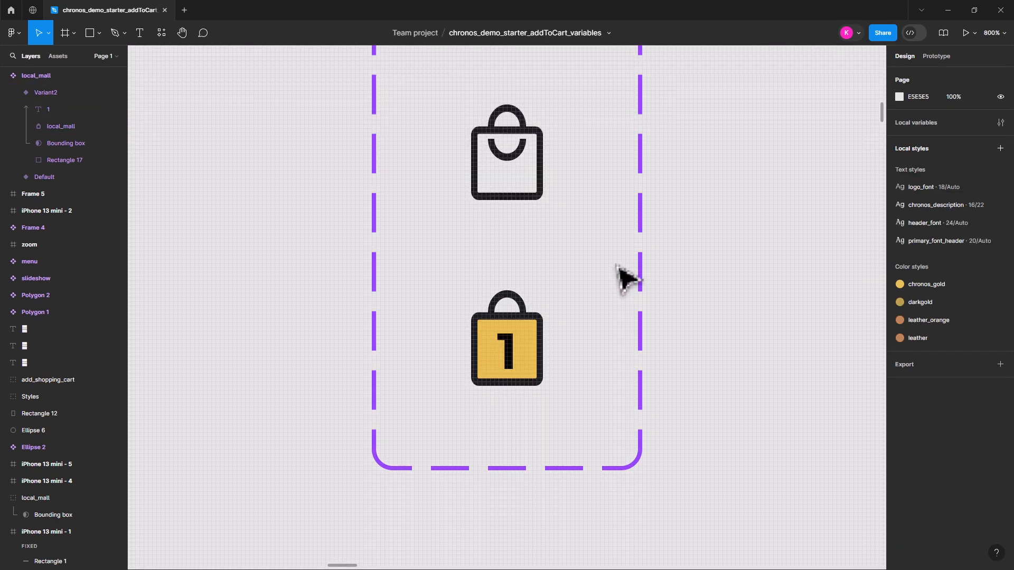
pyautogui.click(506, 138)
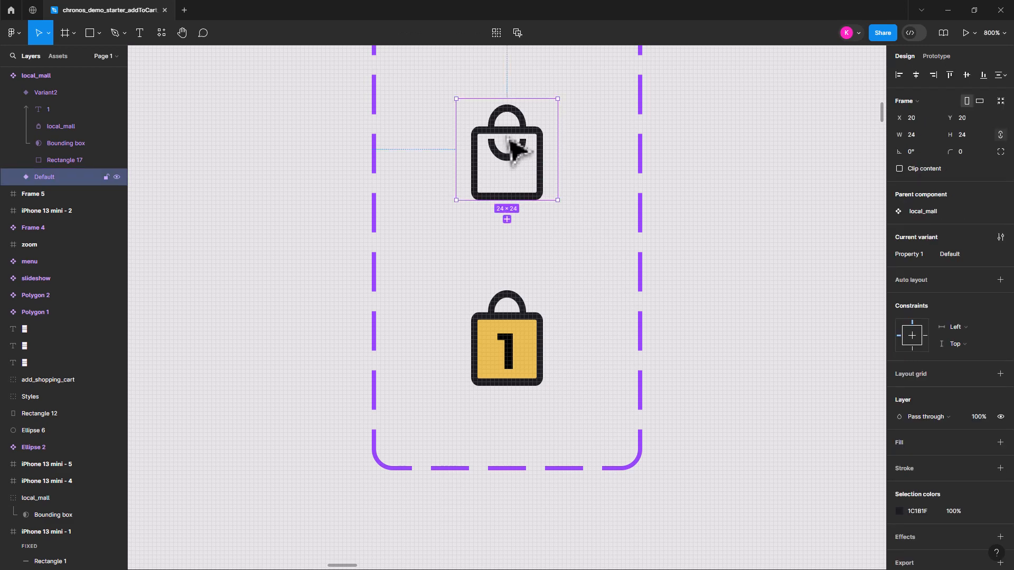
pyautogui.click(516, 390)
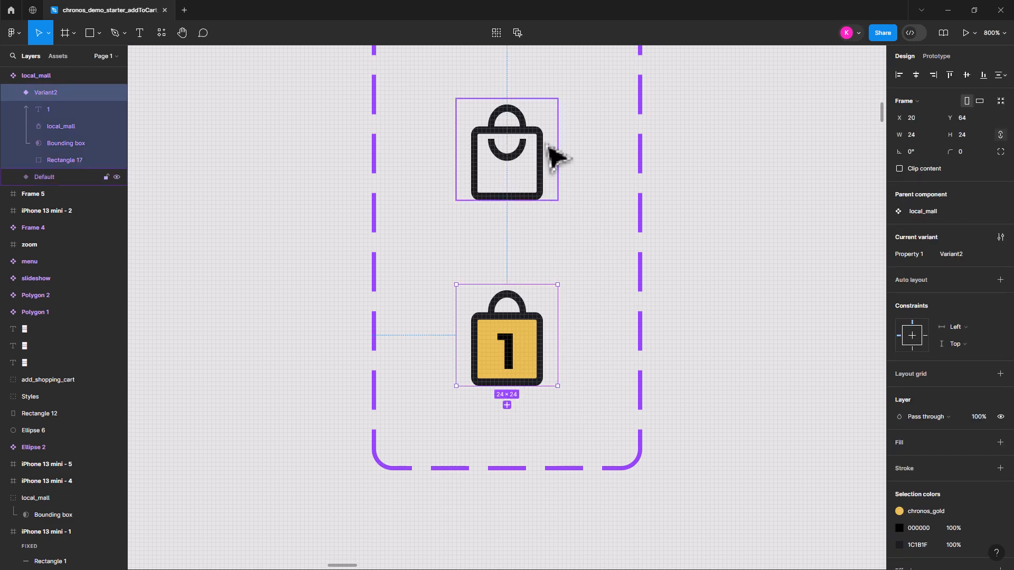
pyautogui.click(518, 113)
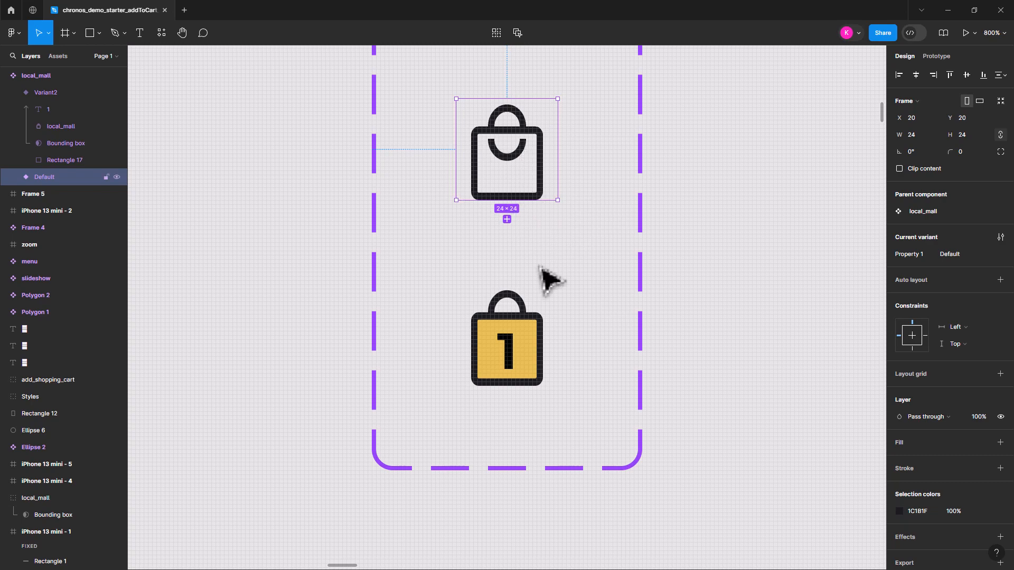
pyautogui.click(510, 355)
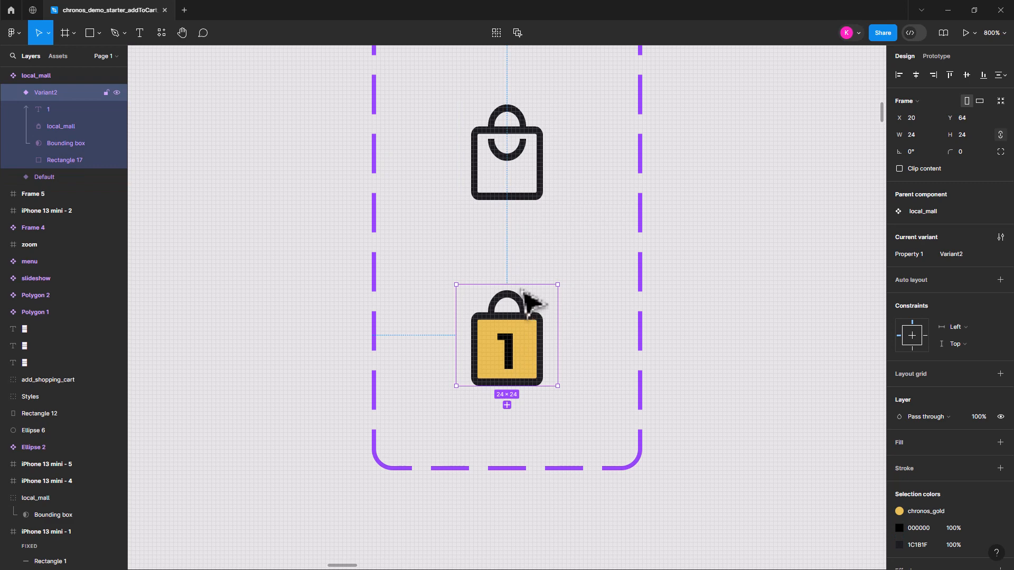
pyautogui.click(523, 123)
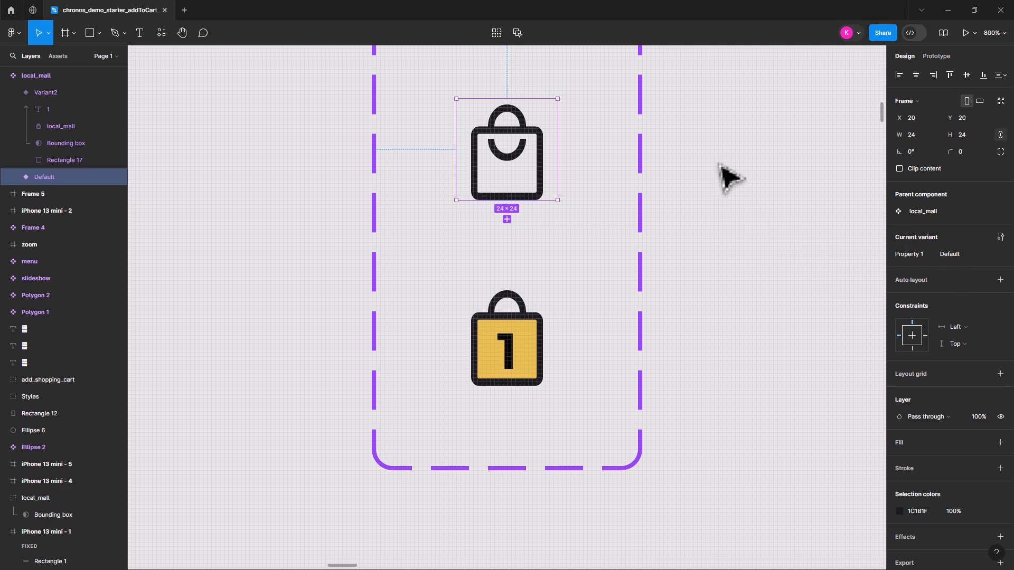
pyautogui.click(746, 199)
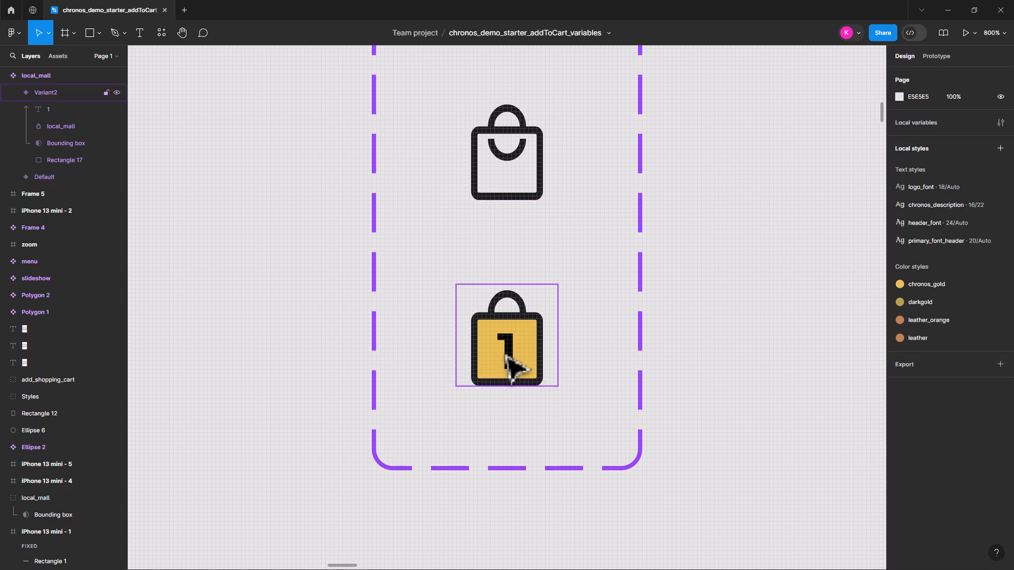
pyautogui.click(511, 354)
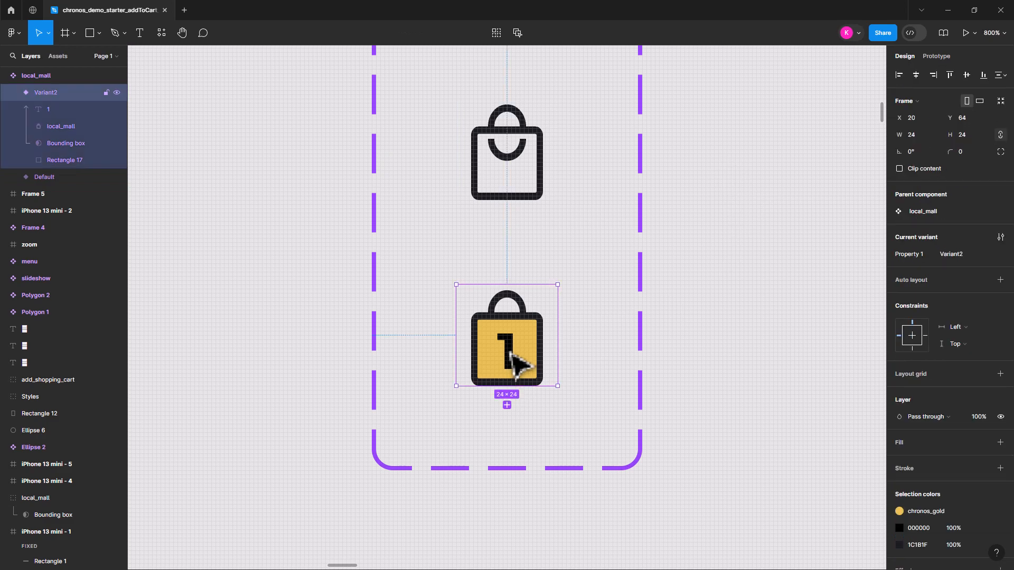
pyautogui.click(520, 142)
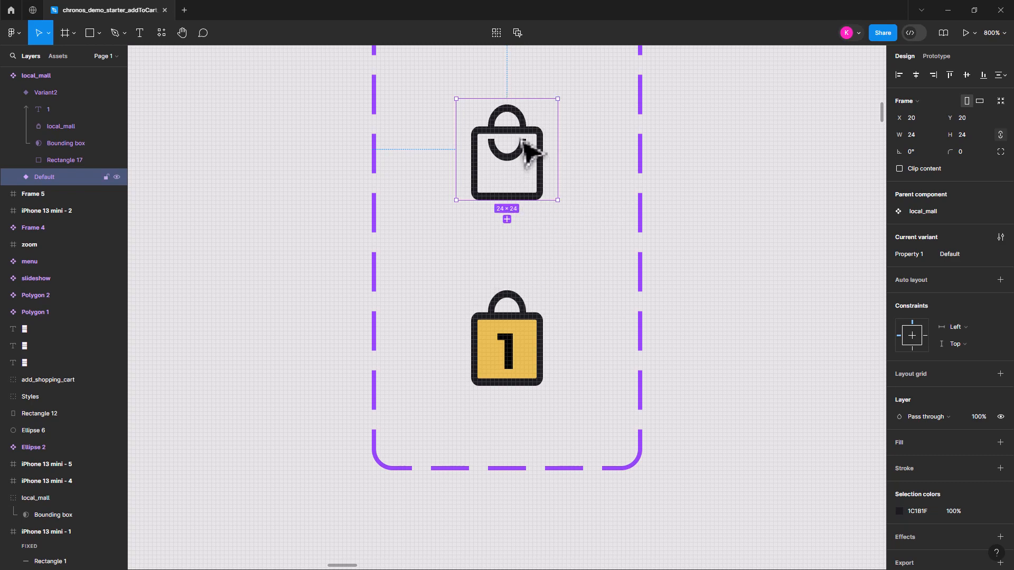
pyautogui.click(535, 321)
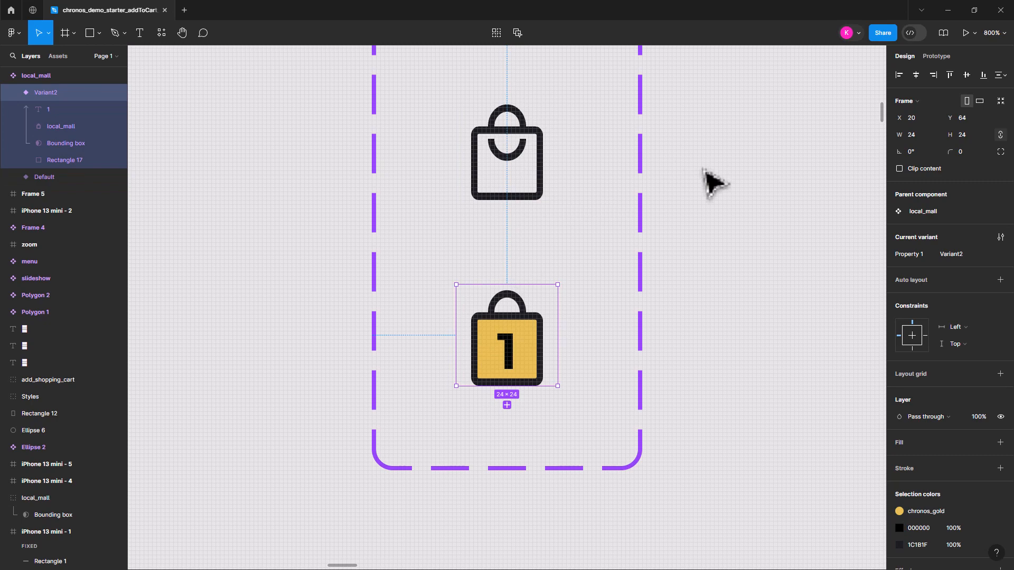
pyautogui.click(705, 215)
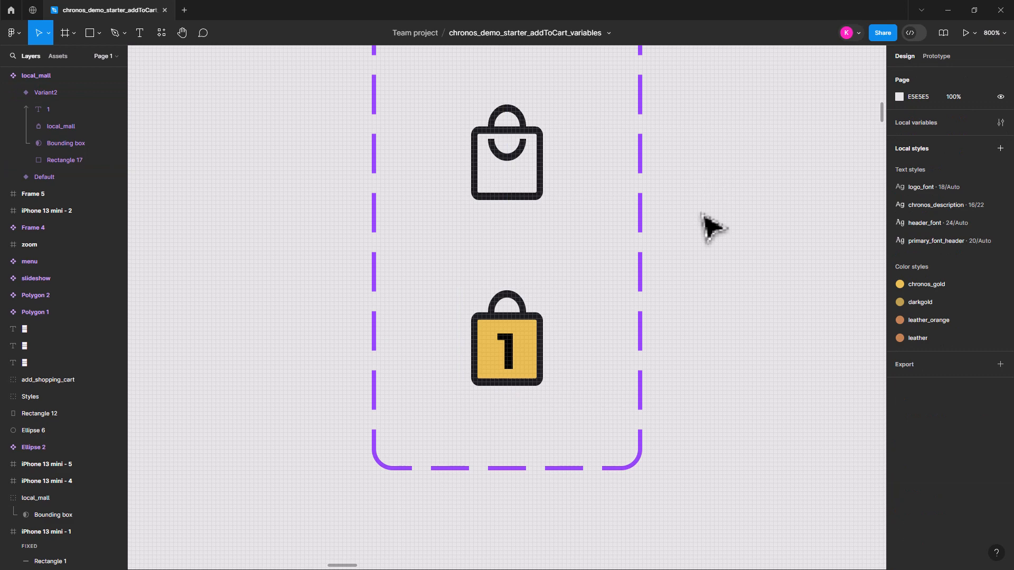
# Create a number variable in the file's local variables
pyautogui.press('-')
pyautogui.press('-')
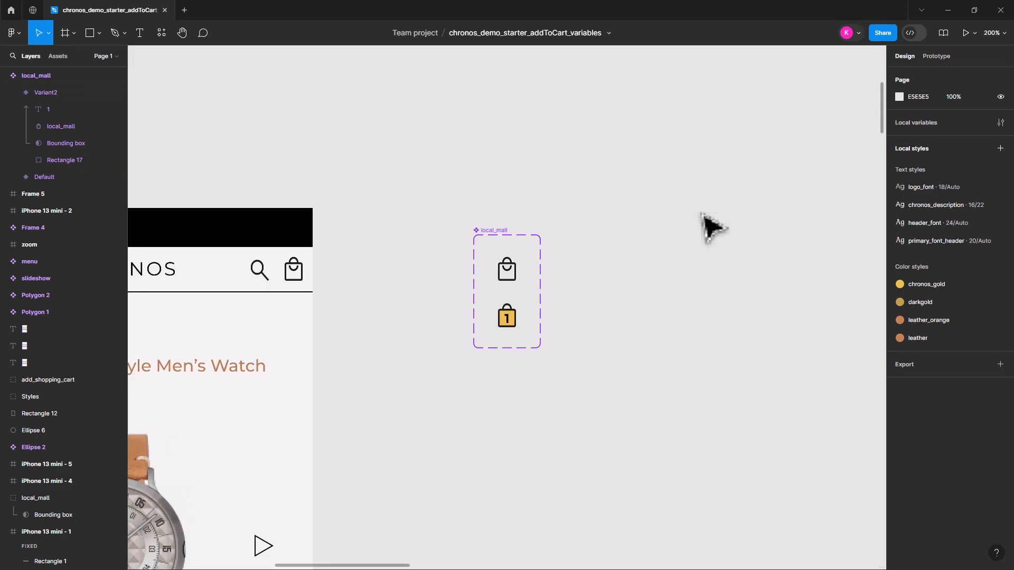
pyautogui.press('-')
pyautogui.scroll(-3, 541, 345)
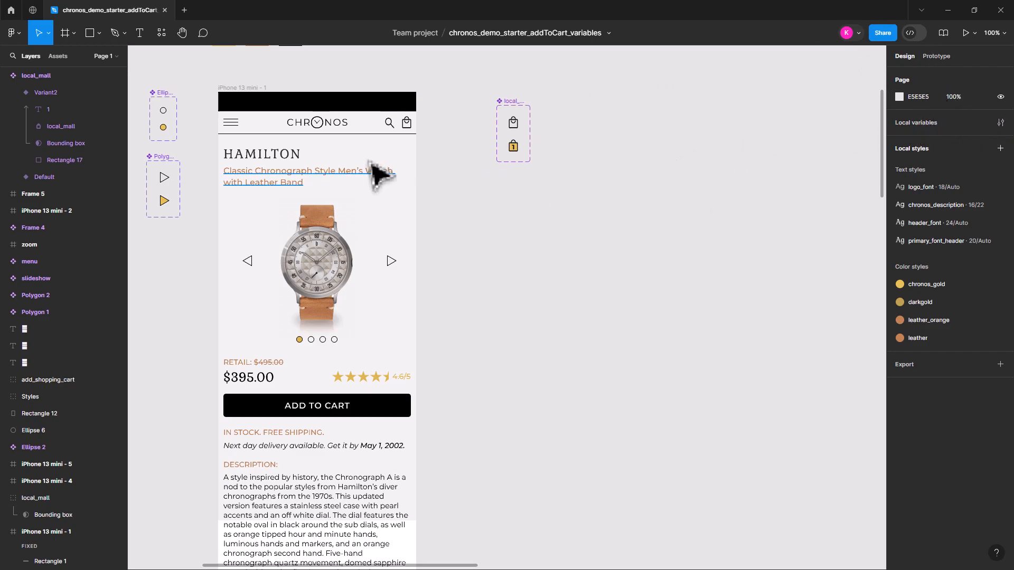
pyautogui.click(355, 98)
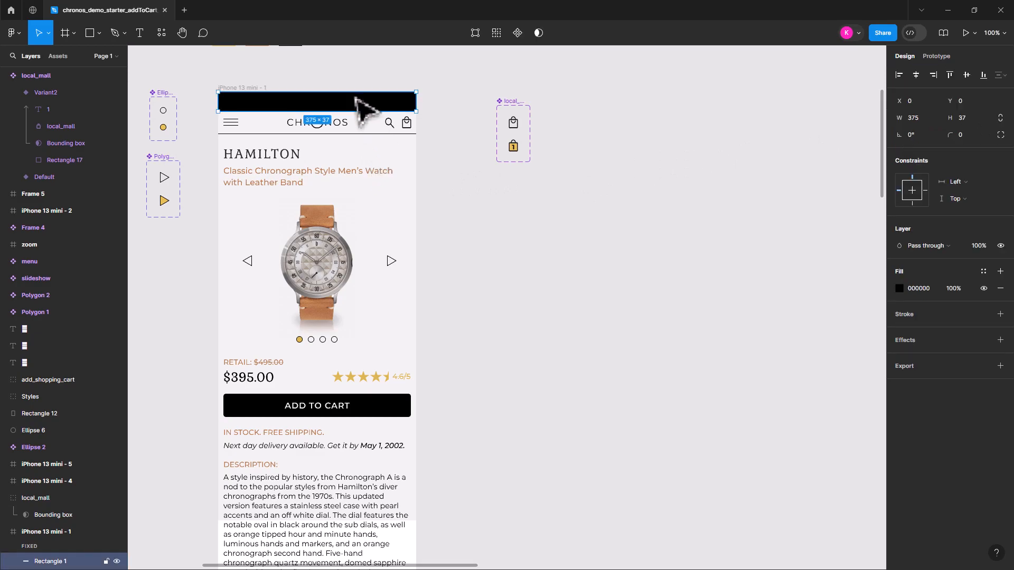
pyautogui.click(646, 156)
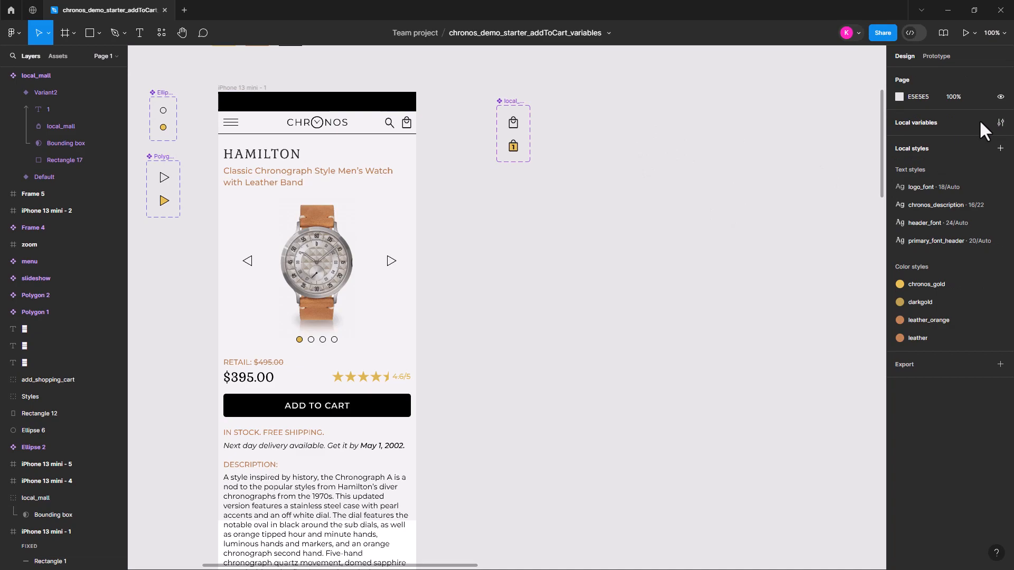
pyautogui.click(1000, 123)
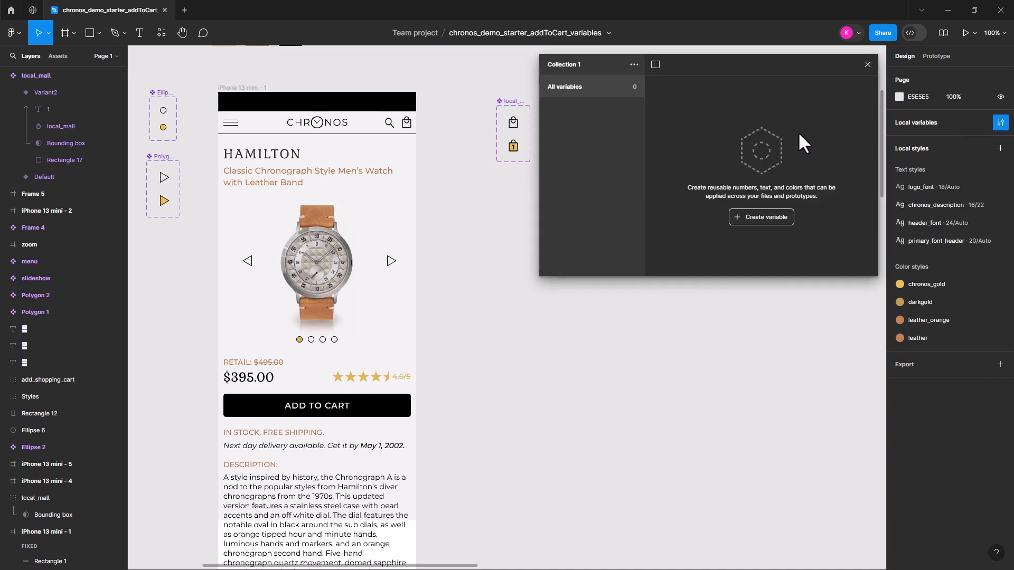
pyautogui.click(748, 217)
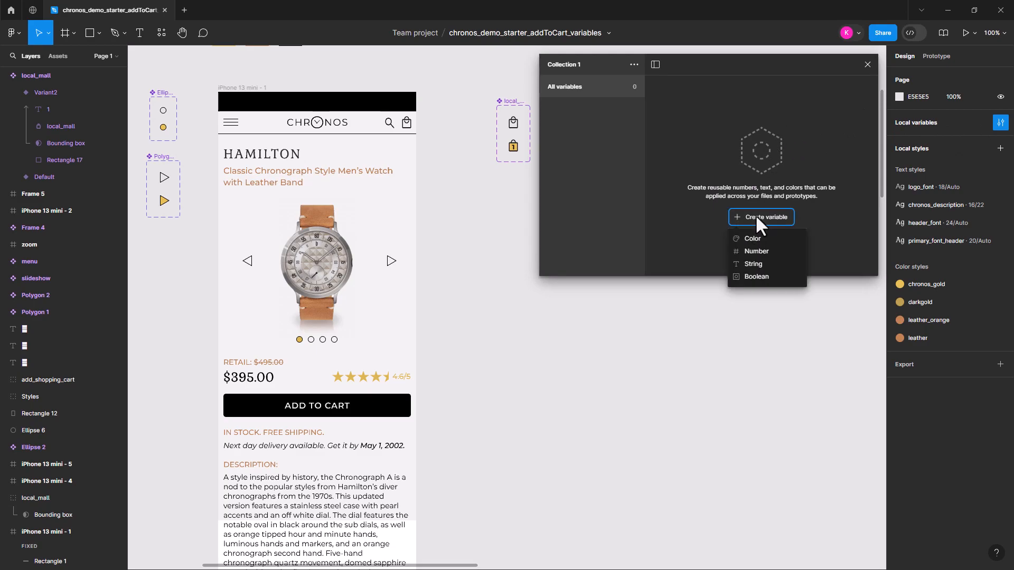
pyautogui.click(759, 250)
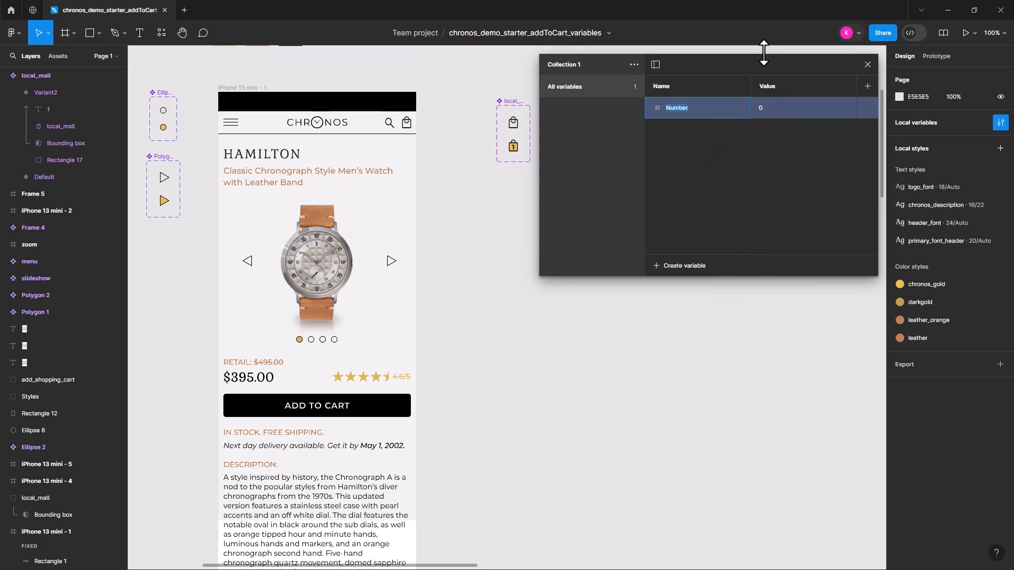
# Move the local variables window below the bag component set so the component is uncovered
pyautogui.moveTo(754, 49); pyautogui.dragTo(736, 109)
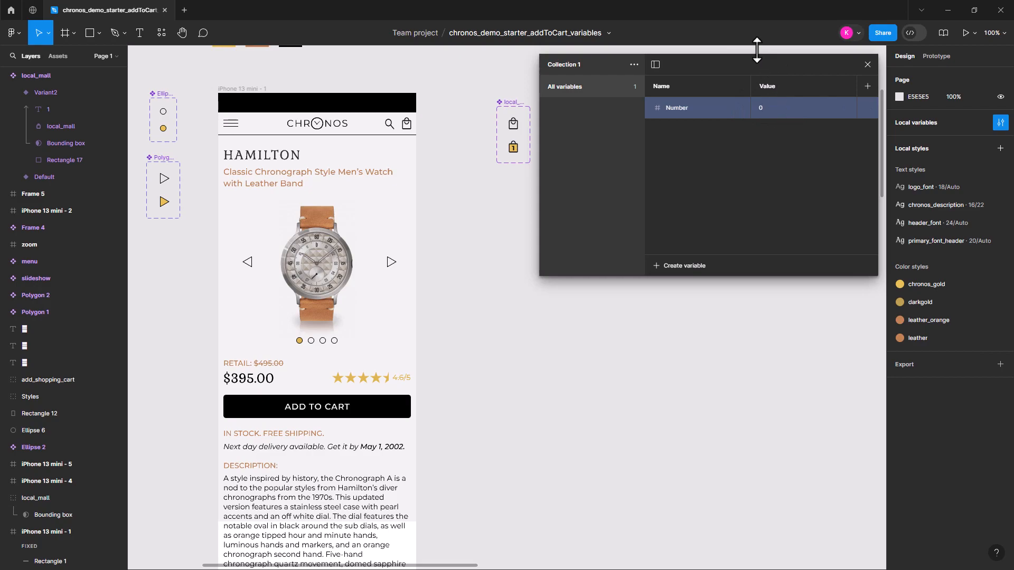
pyautogui.moveTo(757, 50); pyautogui.dragTo(702, 61)
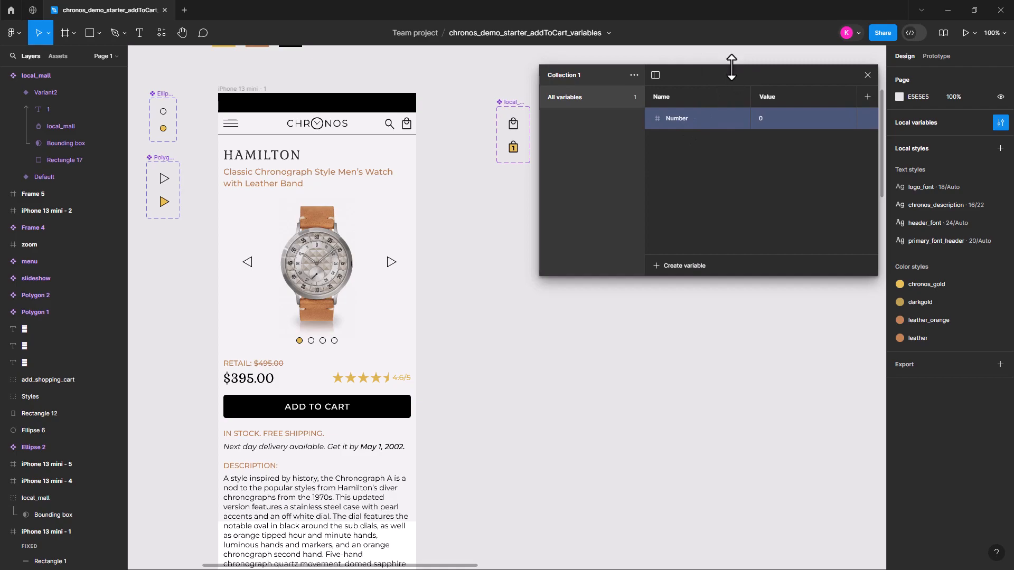
pyautogui.moveTo(730, 68); pyautogui.dragTo(669, 186)
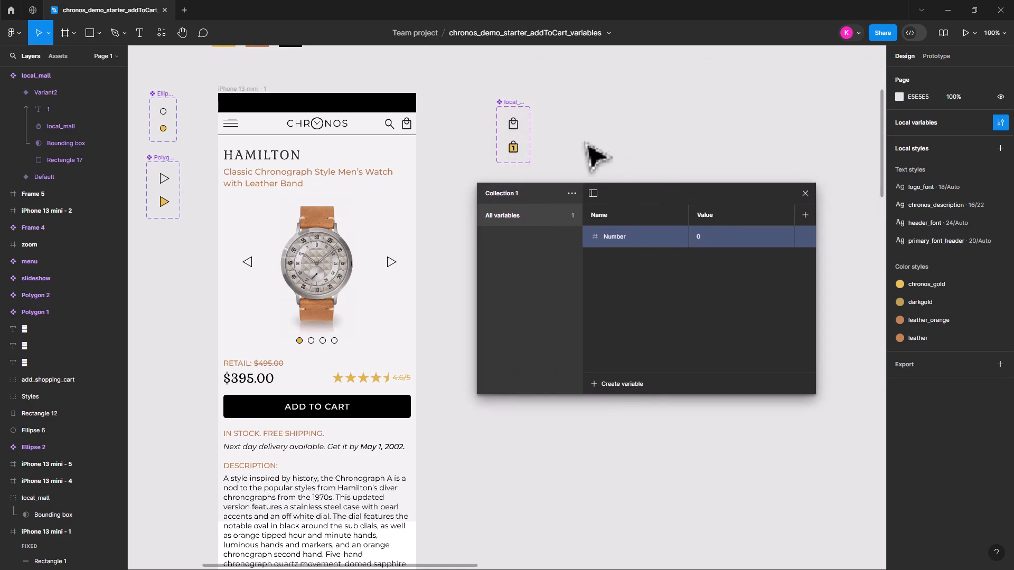
# Rename the number variable as NumberOfItems, keeping a single value mode in the collection
pyautogui.doubleClick(622, 239)
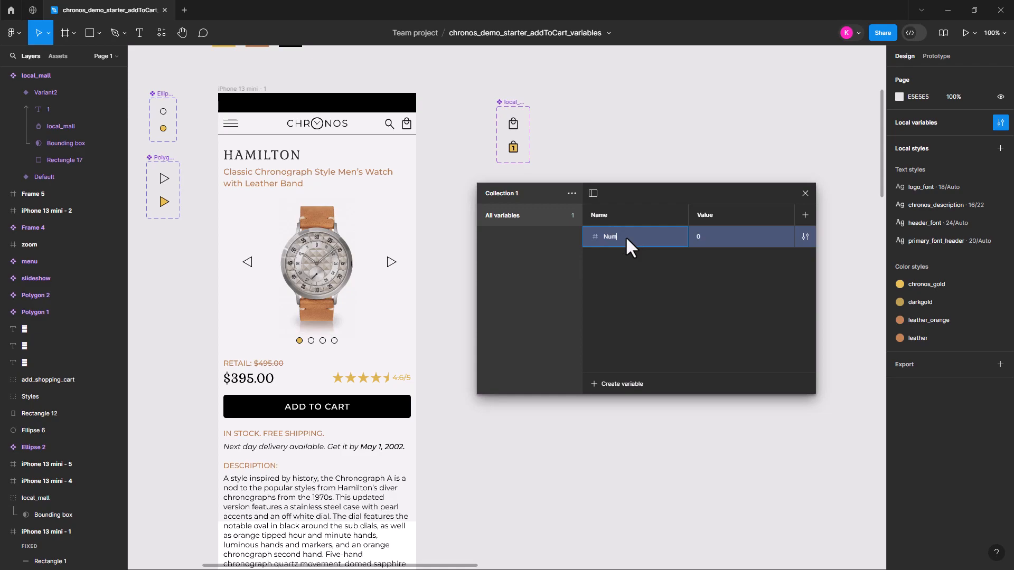
pyautogui.write('NumberOfItems')
pyautogui.press('Return')
pyautogui.click(805, 214)
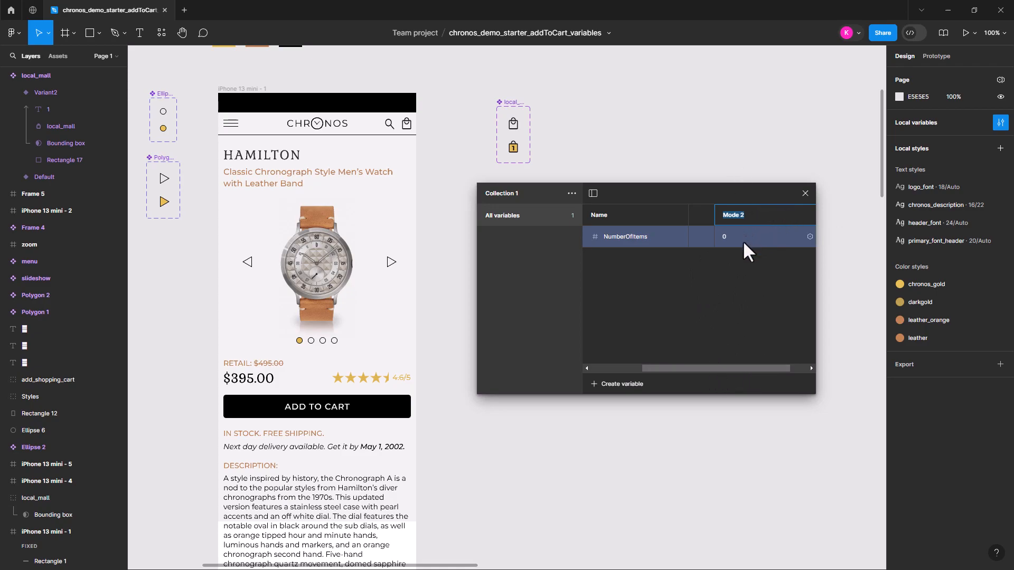
pyautogui.click(861, 243)
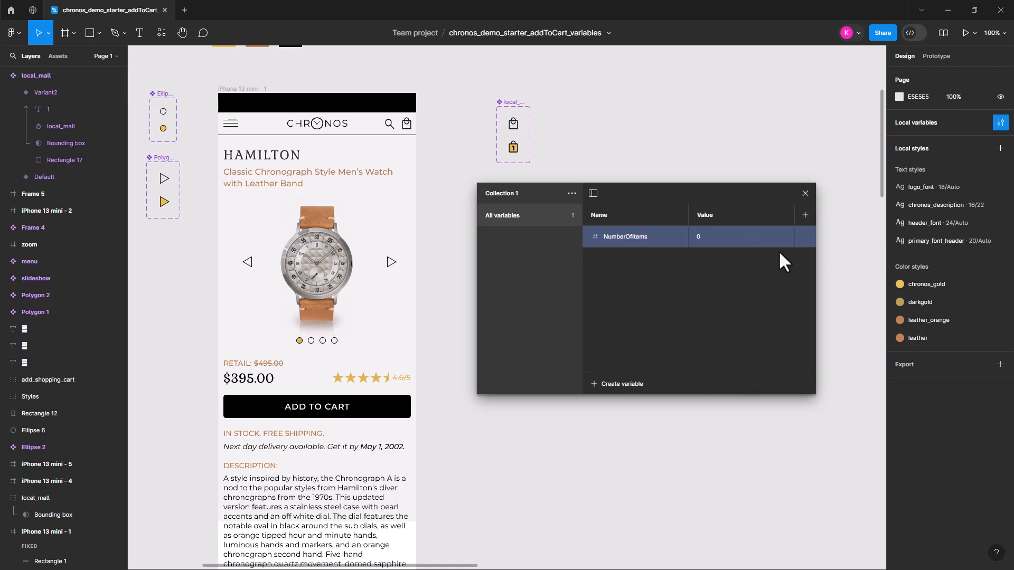
# Create a second number variable named Price in Collection 1
pyautogui.click(595, 383)
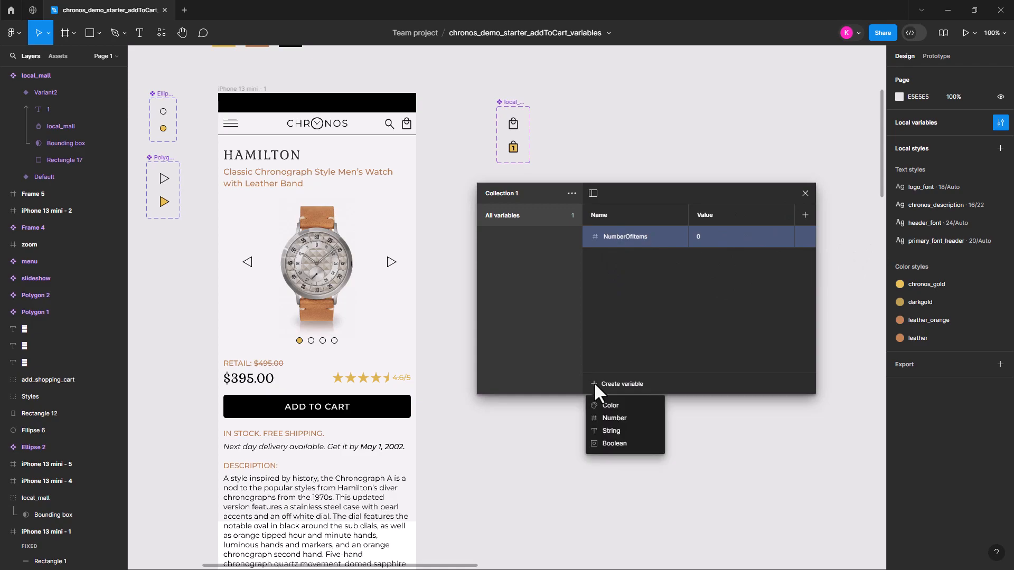
pyautogui.click(613, 416)
pyautogui.write('Price')
pyautogui.press('Return')
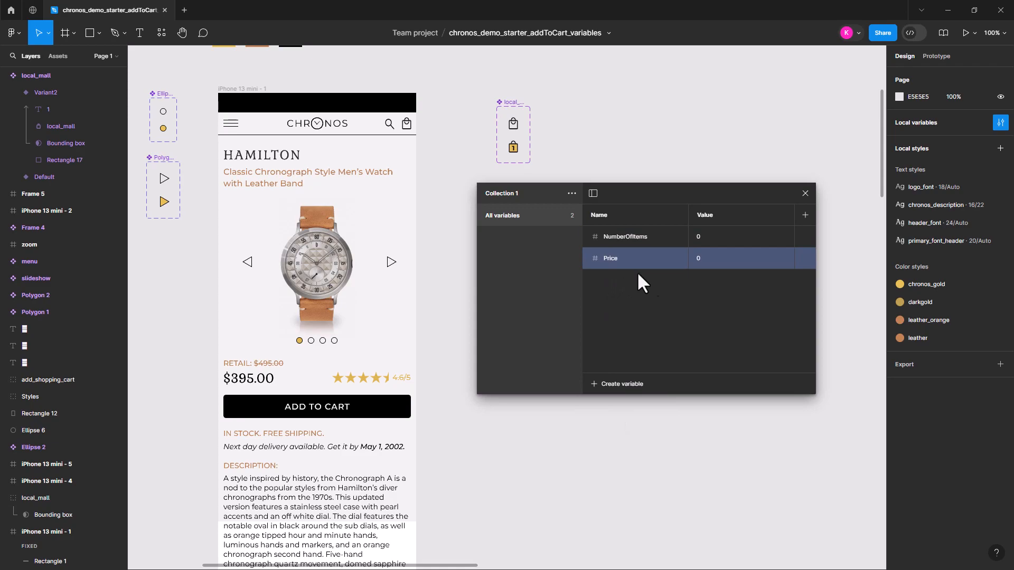
# Rename the Price variable as Total, keeping its value at 0
pyautogui.click(702, 262)
pyautogui.doubleClick(619, 255)
pyautogui.doubleClick(706, 258)
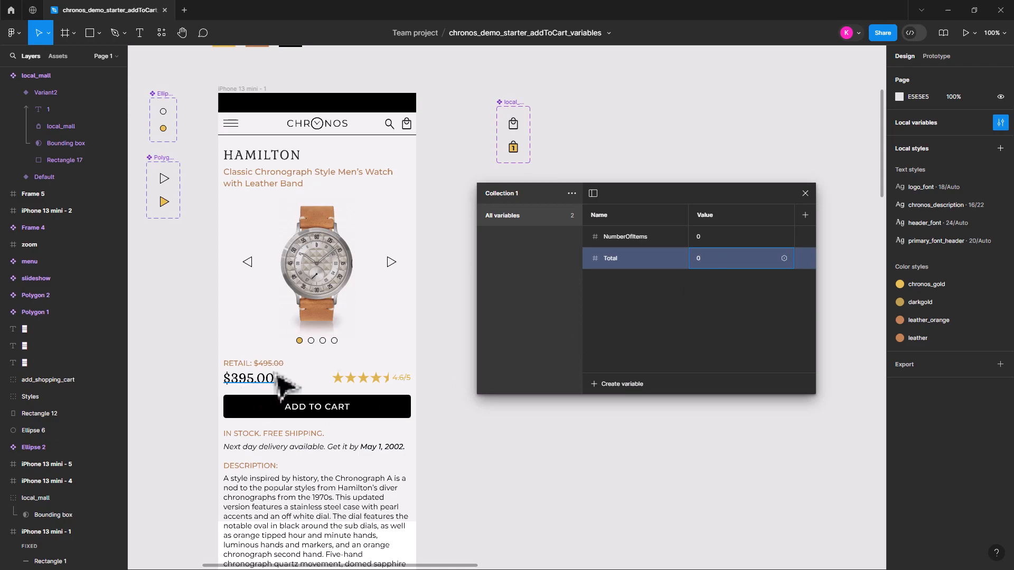
pyautogui.click(664, 298)
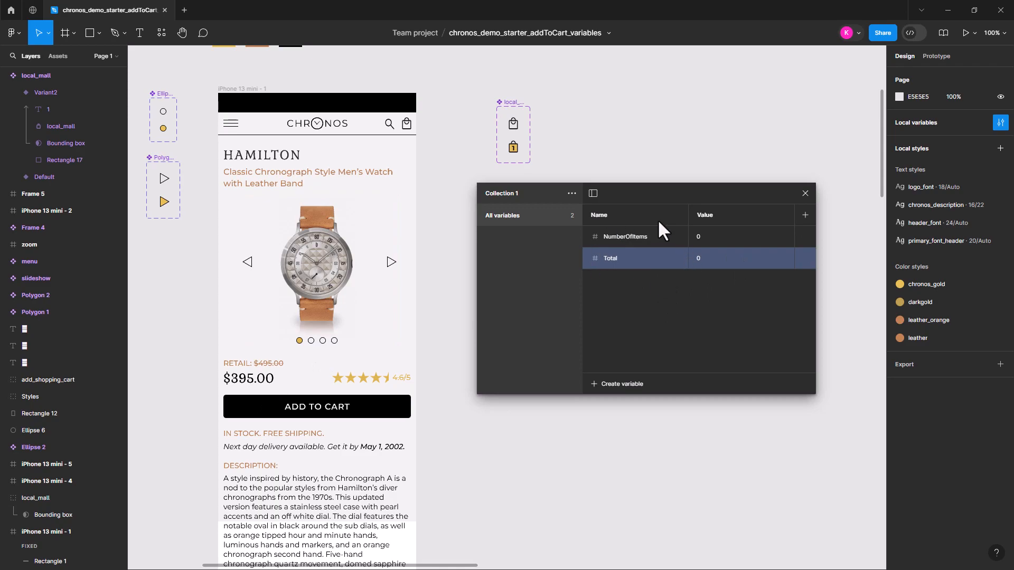
# Create a Boolean variable named inBag in Collection 1 with the value False
pyautogui.click(595, 391)
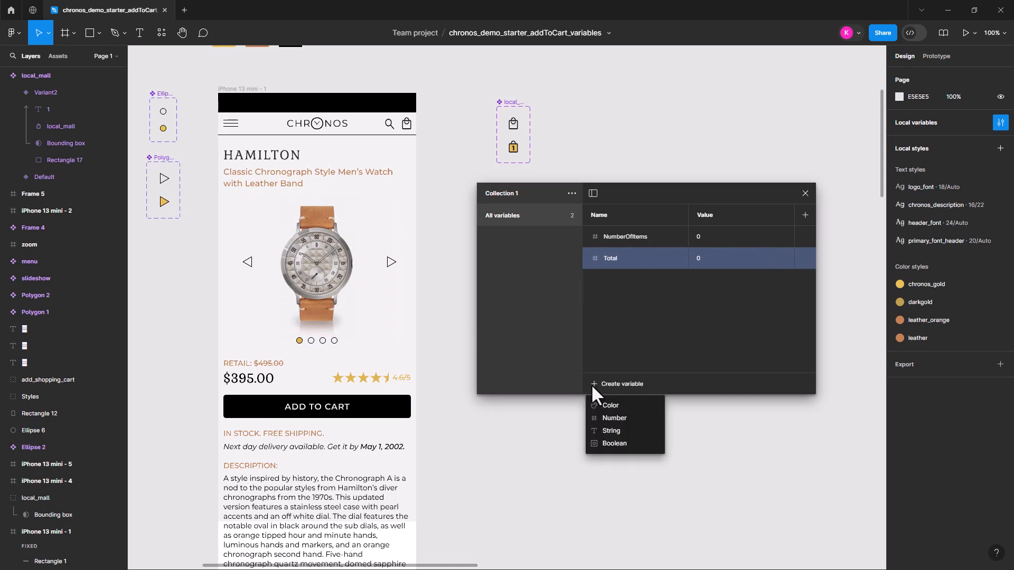
pyautogui.click(615, 445)
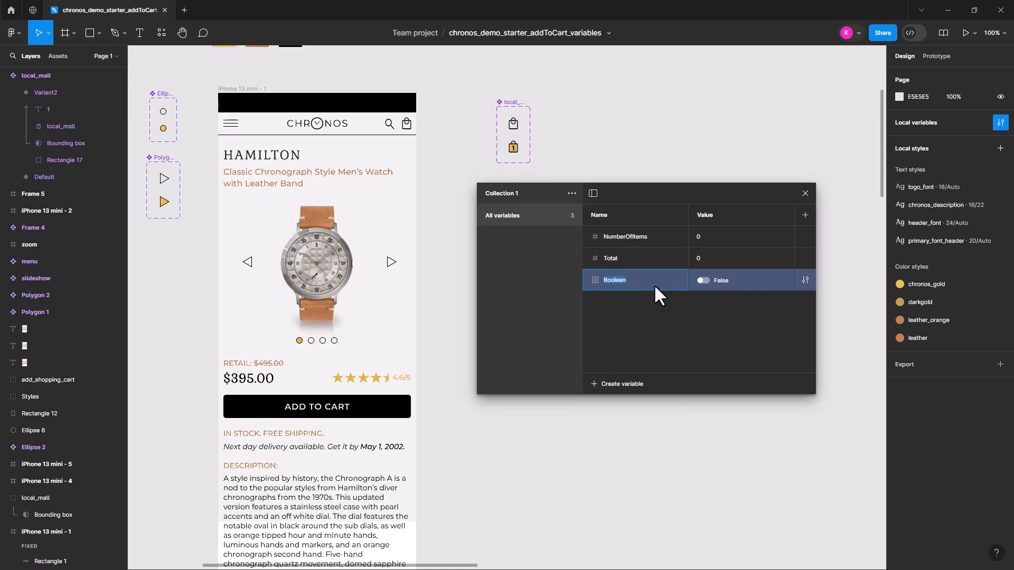
pyautogui.write('inCar')
pyautogui.press('BackSpace')
pyautogui.press('BackSpace')
pyautogui.press('BackSpace')
pyautogui.write('Bag')
pyautogui.press('Return')
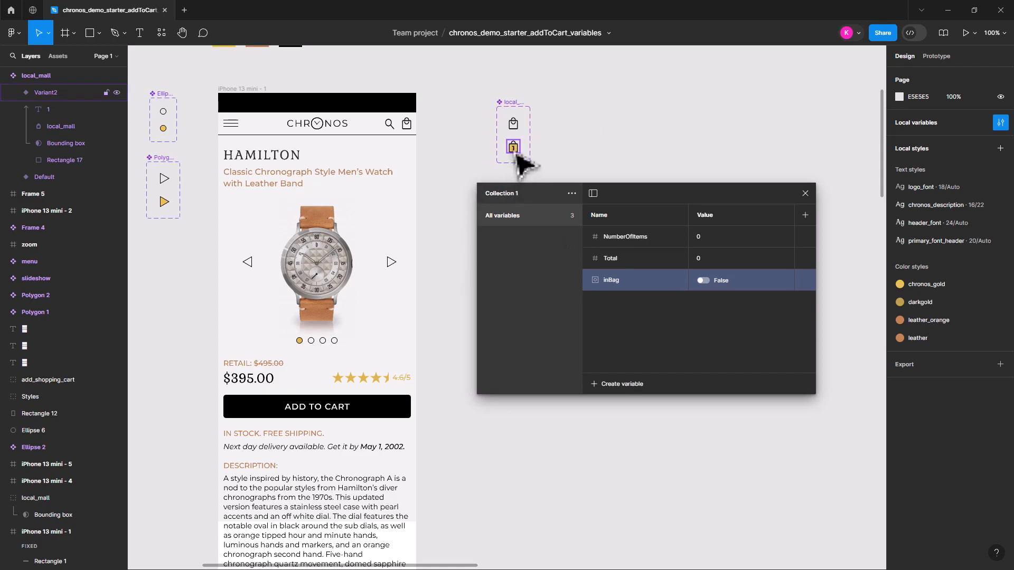
# Bind the number text on the gold bag variant to the NumberOfItems variable
pyautogui.hotkey('ctrl', '+')
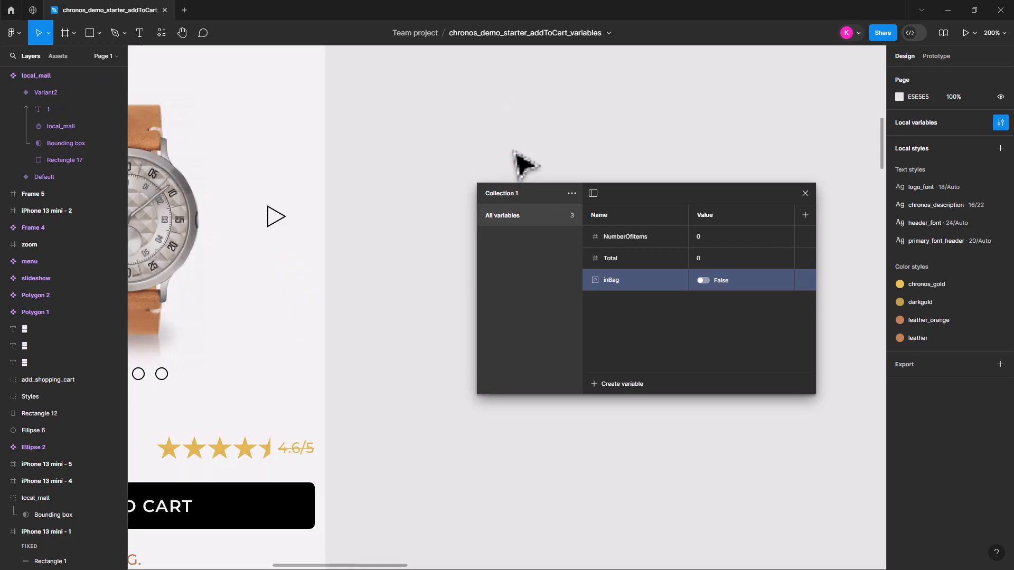
pyautogui.press('space')
pyautogui.moveTo(524, 135); pyautogui.dragTo(392, 326)
pyautogui.doubleClick(389, 187)
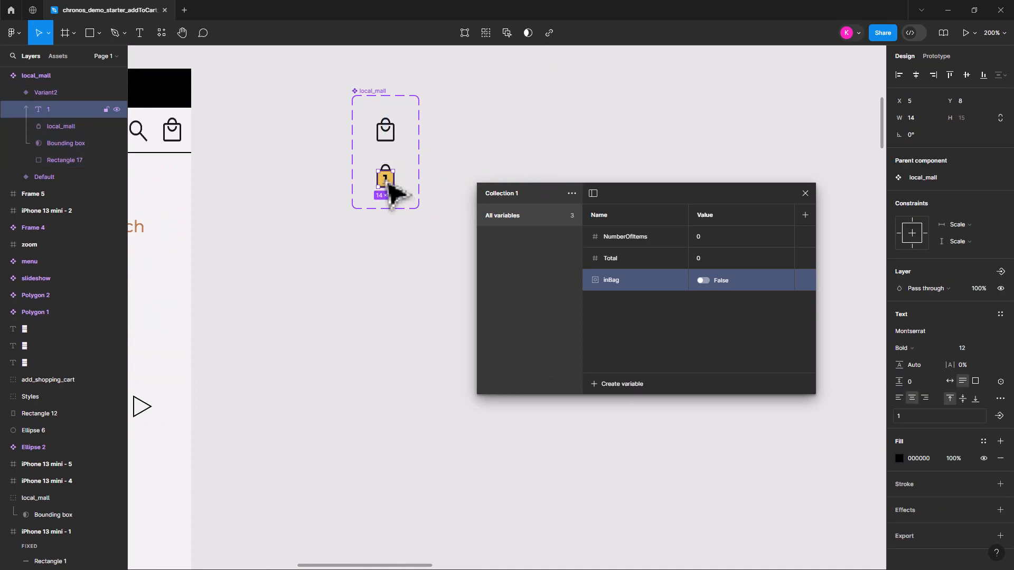
pyautogui.doubleClick(389, 183)
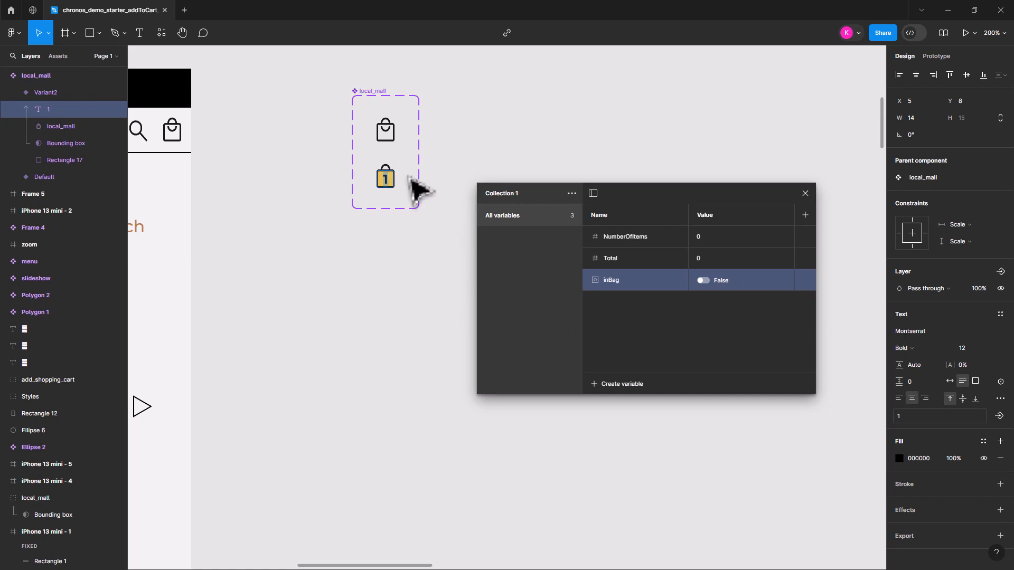
pyautogui.click(1000, 382)
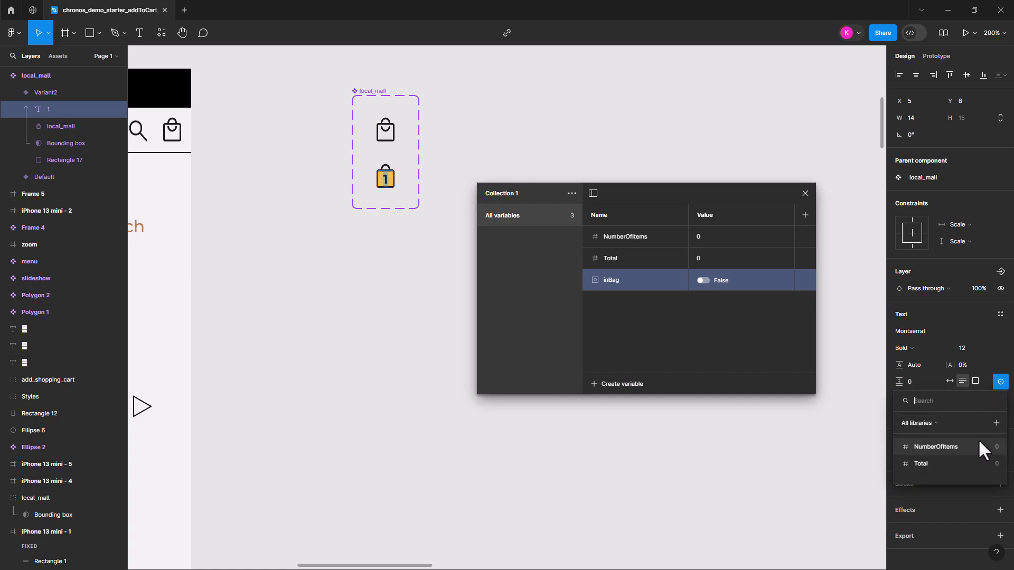
pyautogui.click(933, 448)
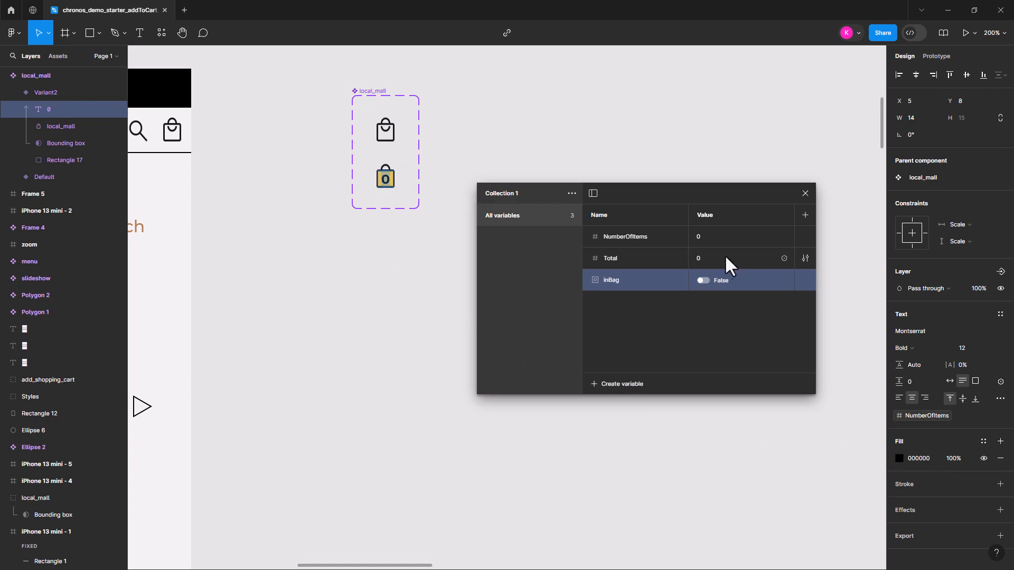
# Try editing the value of the NumberOfItems variable and restore it to 0
pyautogui.click(698, 236)
pyautogui.press('Return')
pyautogui.click(699, 236)
pyautogui.press('Return')
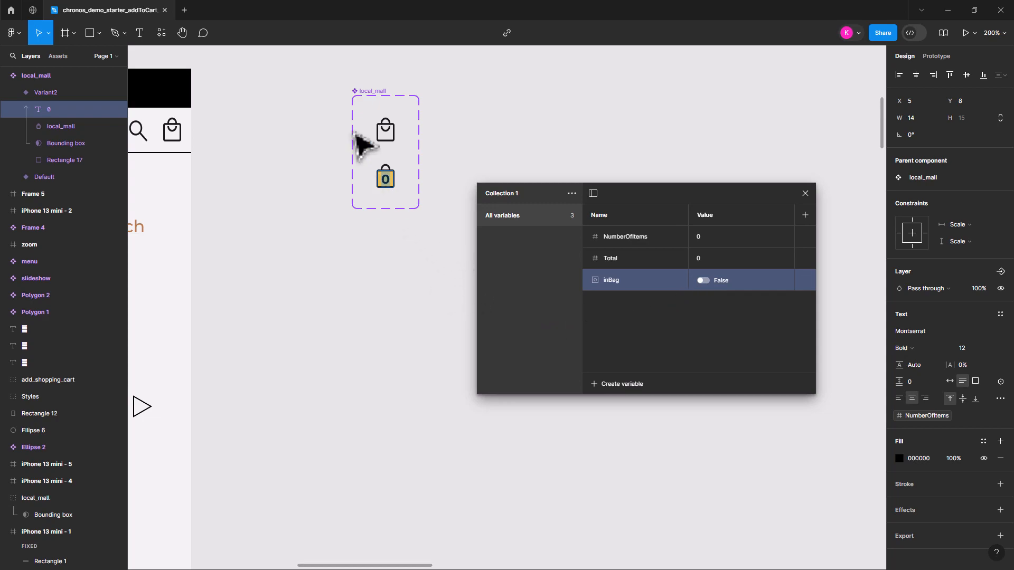
# Set Property 1 of the plain shopping bag variant to false
pyautogui.click(386, 131)
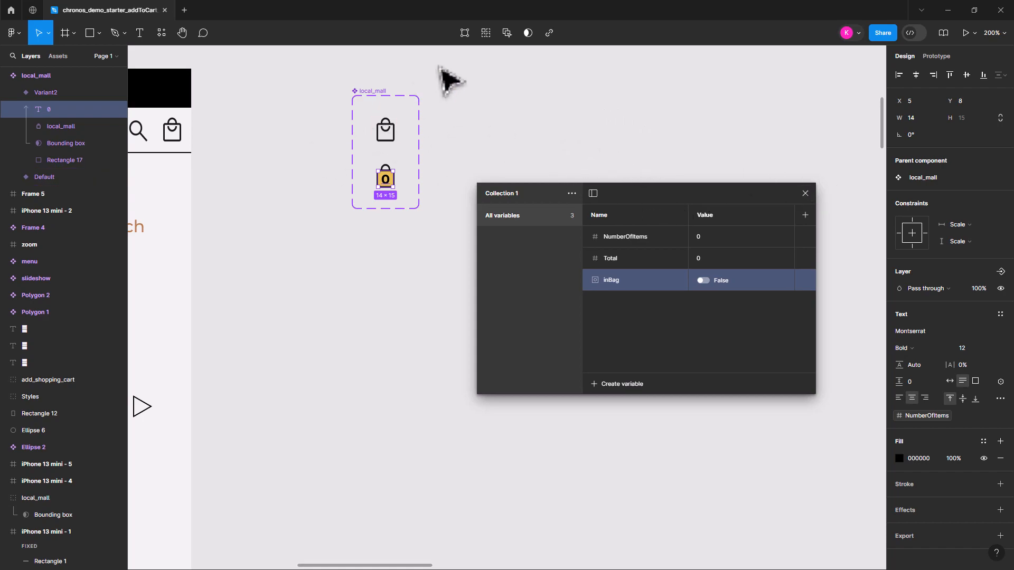
pyautogui.click(441, 85)
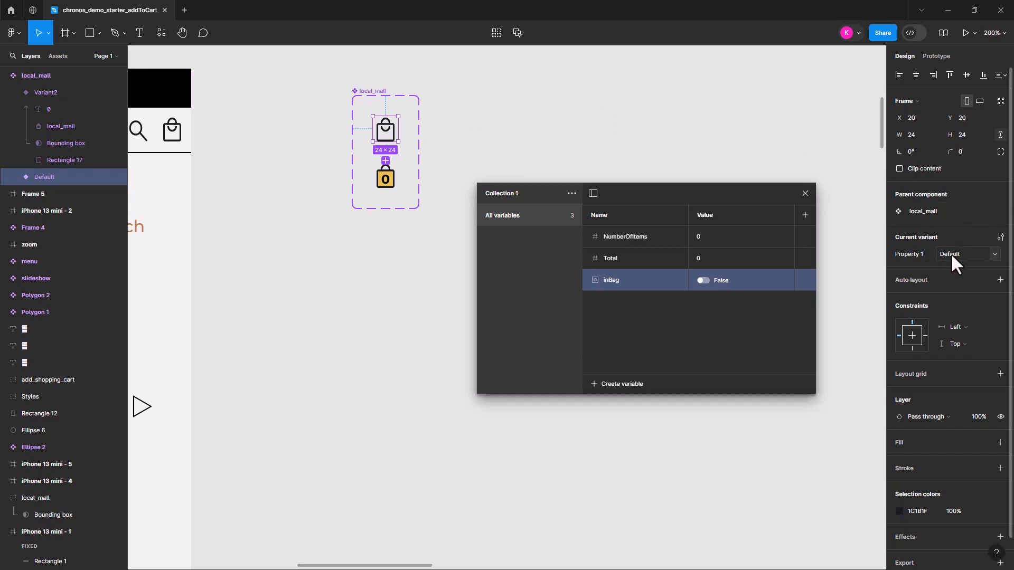
pyautogui.click(387, 186)
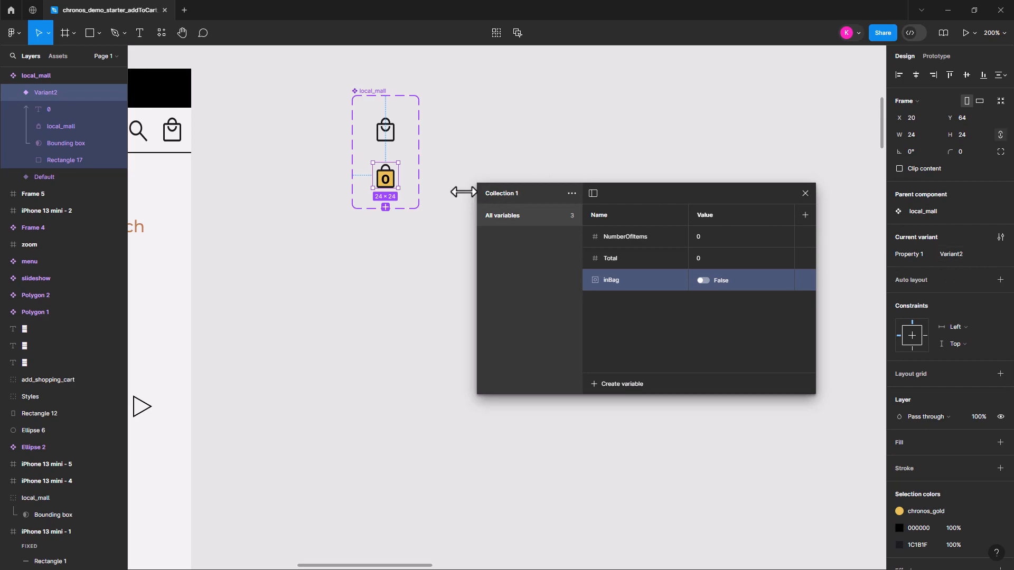
pyautogui.click(389, 135)
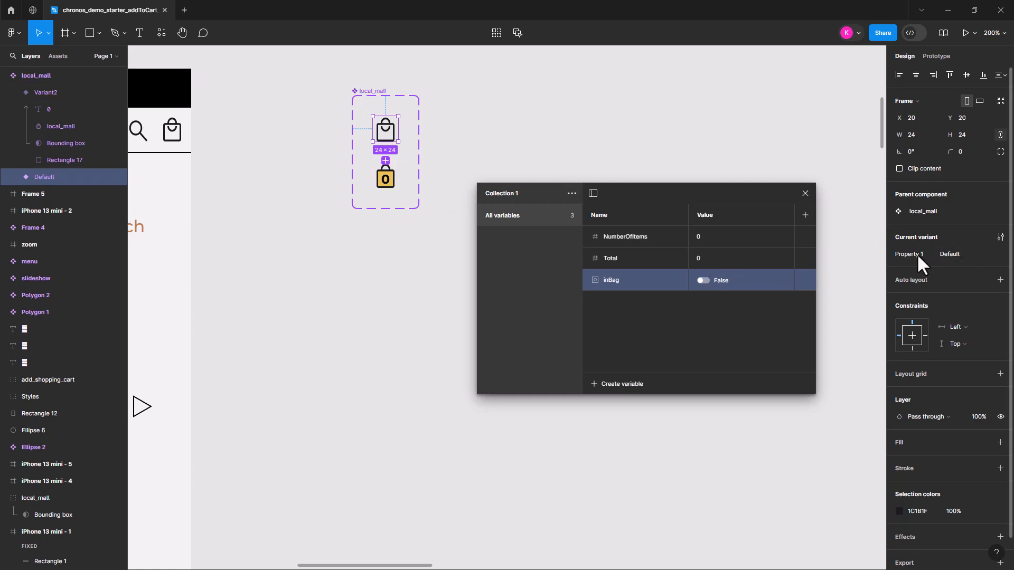
pyautogui.click(966, 252)
pyautogui.press('Return')
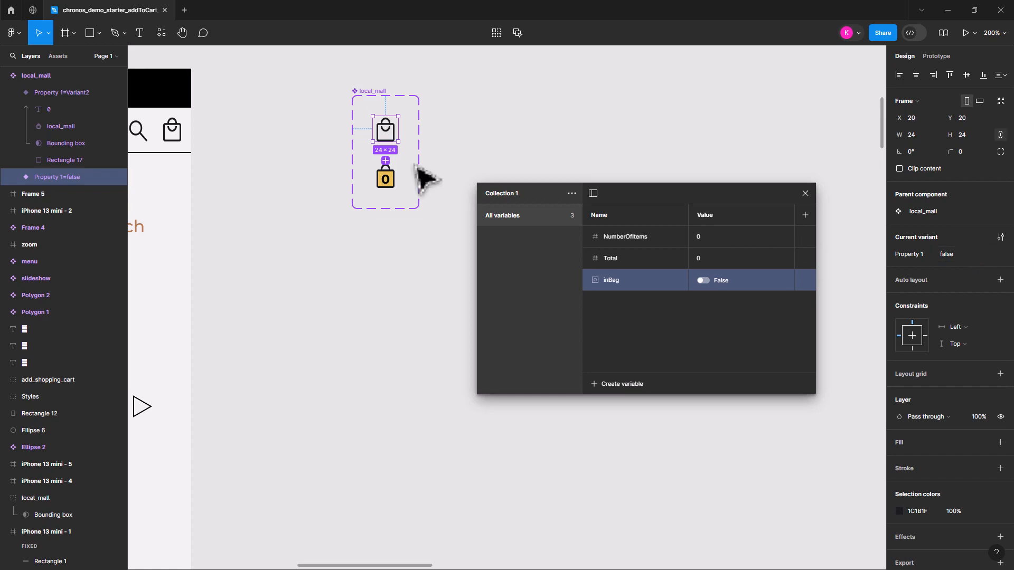
# Set Property 1 of the gold shopping bag variant to true
pyautogui.click(390, 181)
pyautogui.click(961, 255)
pyautogui.press('Return')
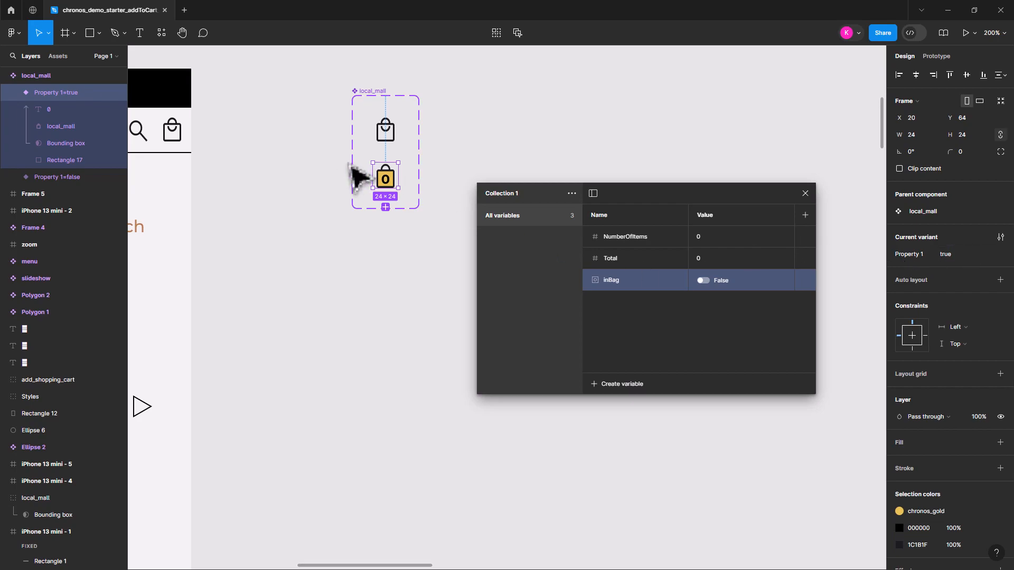
pyautogui.click(391, 135)
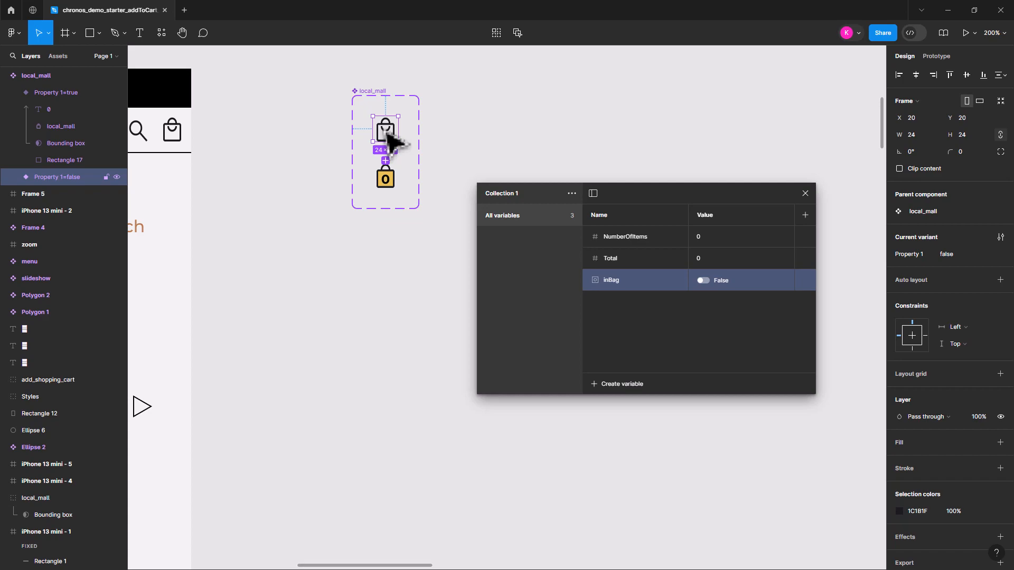
# Rename the bag component set's variant property as inCart
pyautogui.click(385, 102)
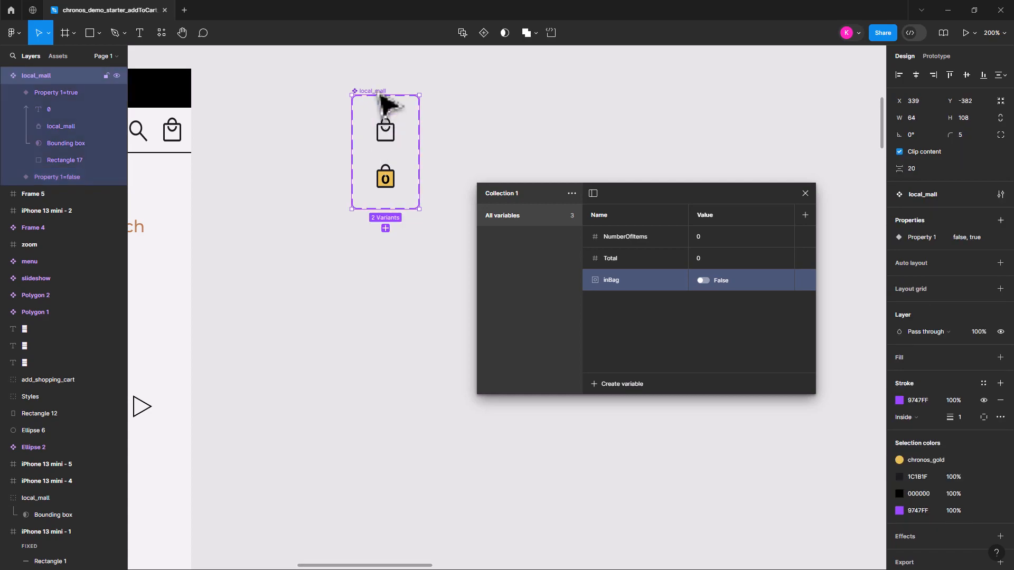
pyautogui.doubleClick(921, 238)
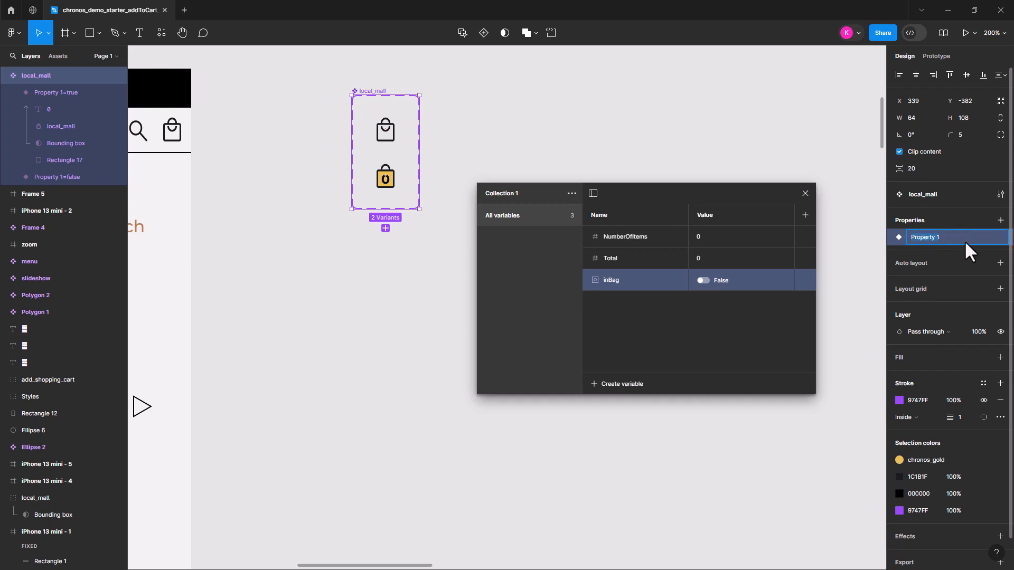
pyautogui.write('inCart')
pyautogui.press('Return')
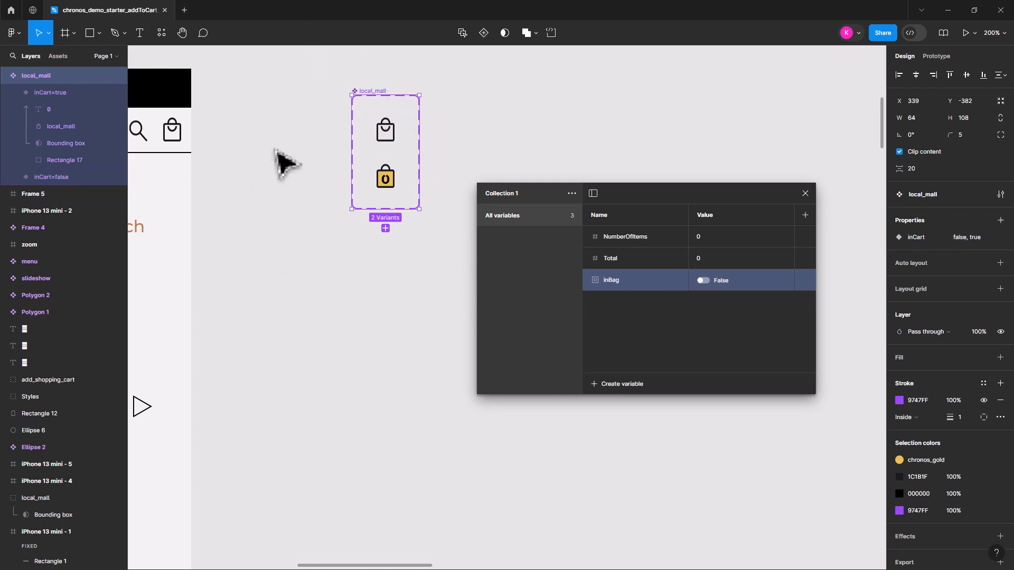
# Move the local variables window down so that it no longer covers the bag component set
pyautogui.click(177, 129)
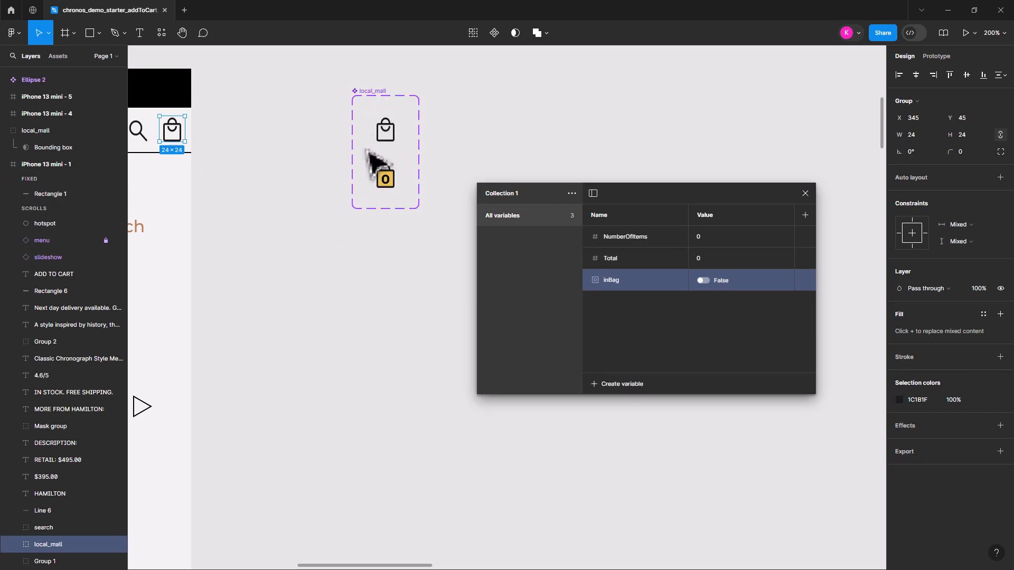
pyautogui.press('Escape')
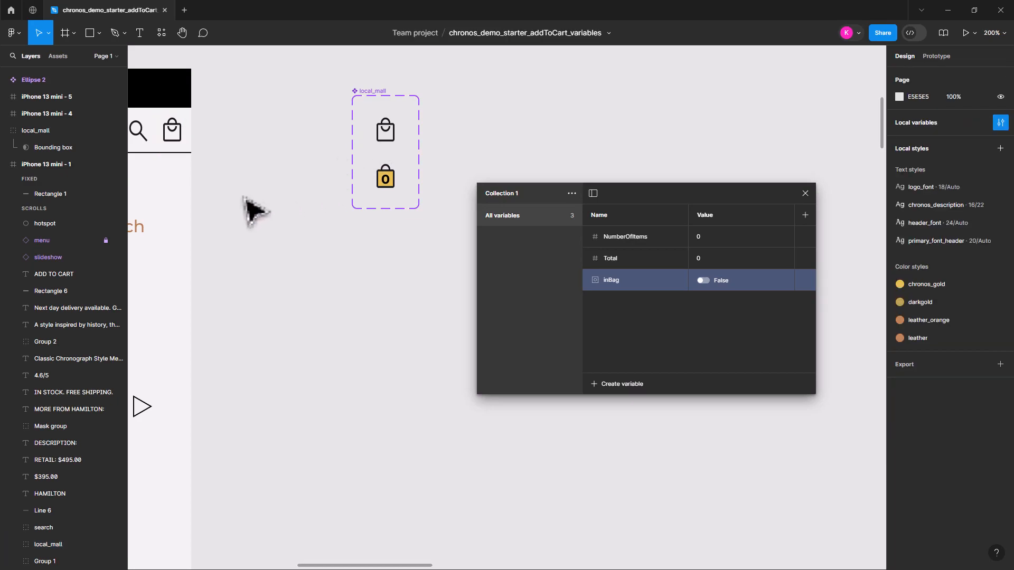
pyautogui.moveTo(249, 208); pyautogui.dragTo(377, 224)
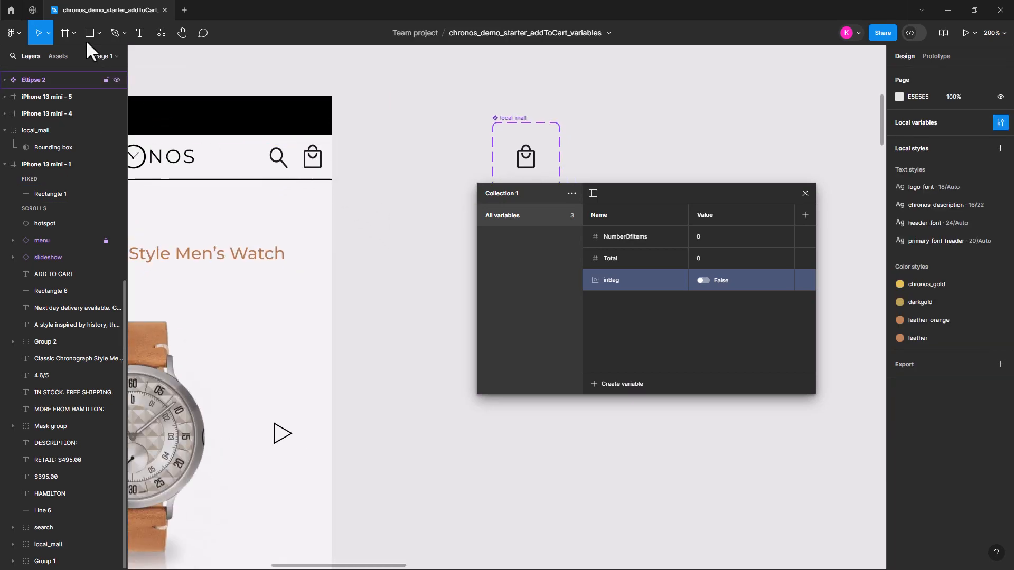
pyautogui.click(518, 131)
pyautogui.moveTo(614, 189); pyautogui.dragTo(637, 280)
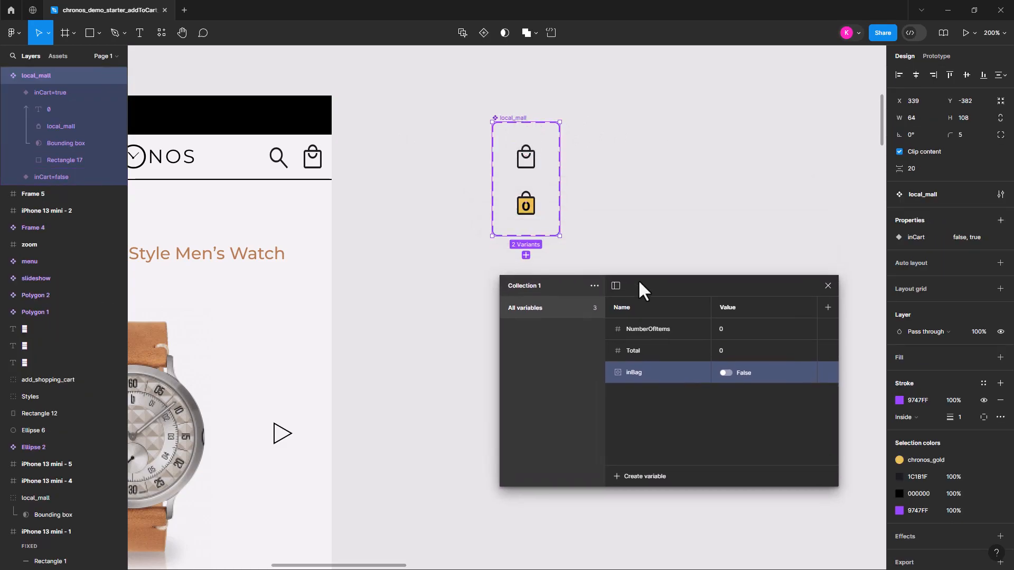
# Show the local component assets and rename the local_mall component set as bag
pyautogui.click(64, 57)
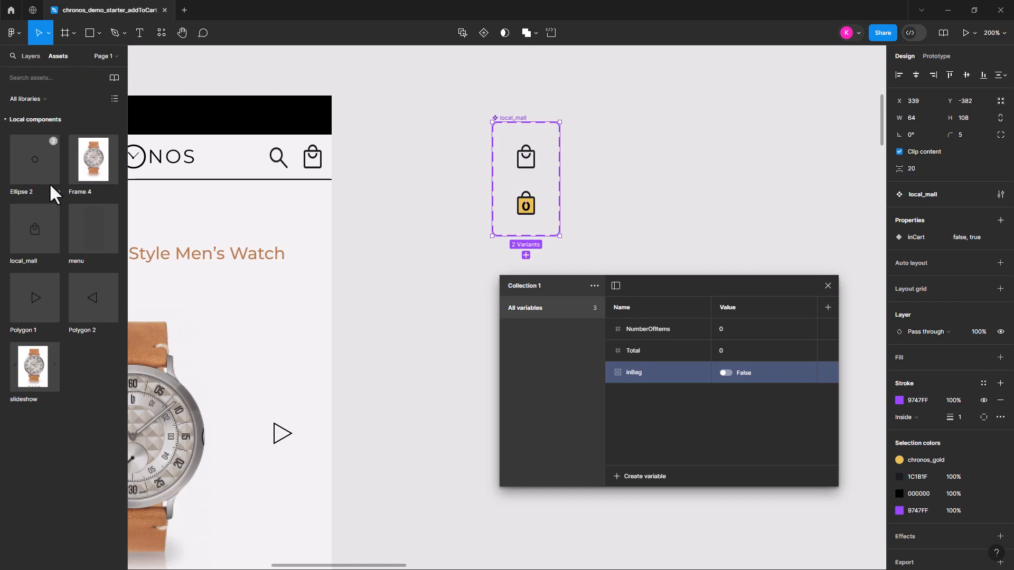
pyautogui.click(514, 106)
pyautogui.click(518, 122)
pyautogui.click(41, 234)
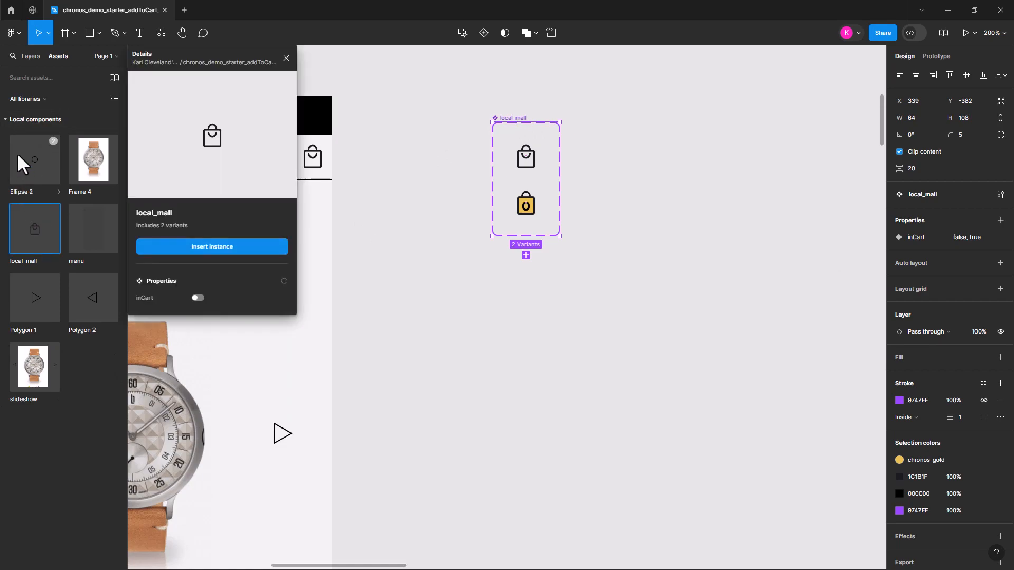
pyautogui.click(516, 136)
pyautogui.doubleClick(508, 119)
pyautogui.write('bag')
pyautogui.press('Return')
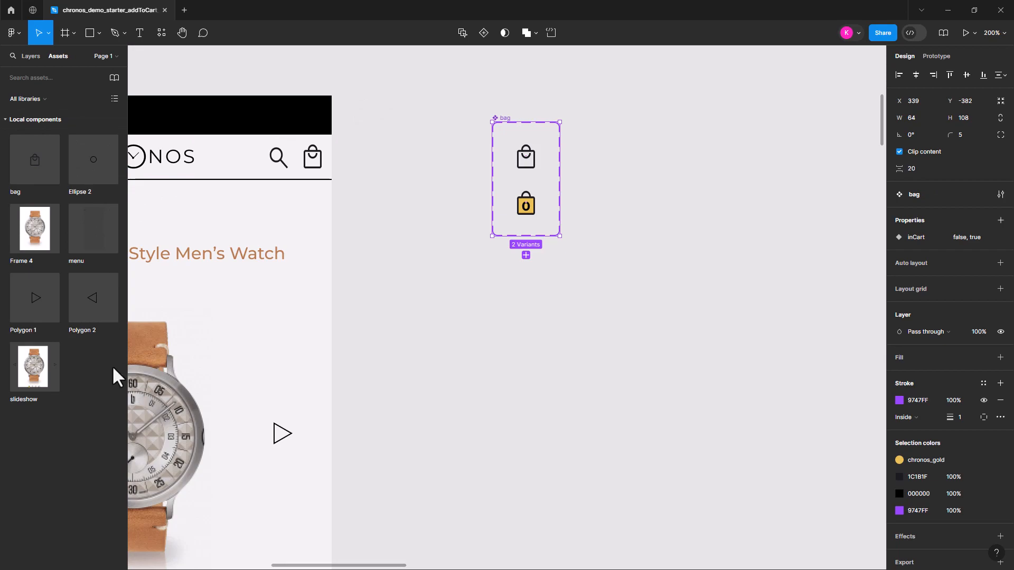
# Place an instance of the bag component just outside the phone frame near the header's bag icon and copy it
pyautogui.press('Escape')
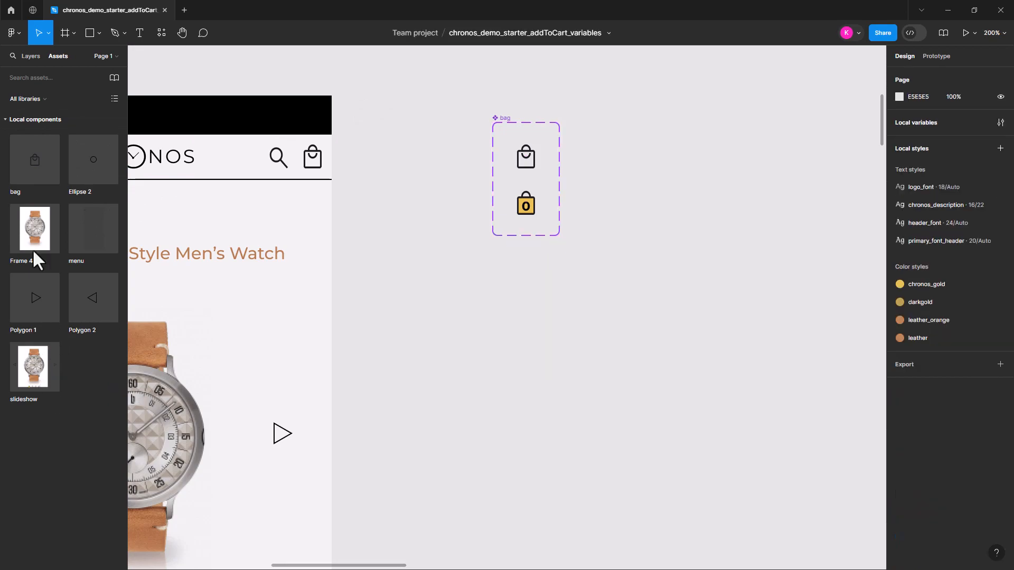
pyautogui.click(35, 168)
pyautogui.moveTo(34, 162); pyautogui.dragTo(347, 182)
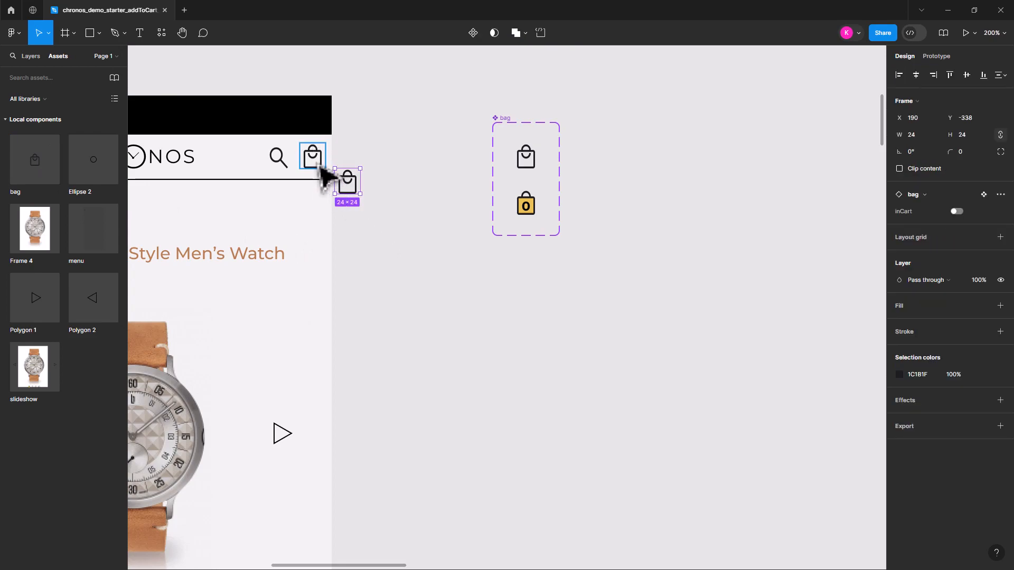
pyautogui.click(369, 192)
pyautogui.click(355, 190)
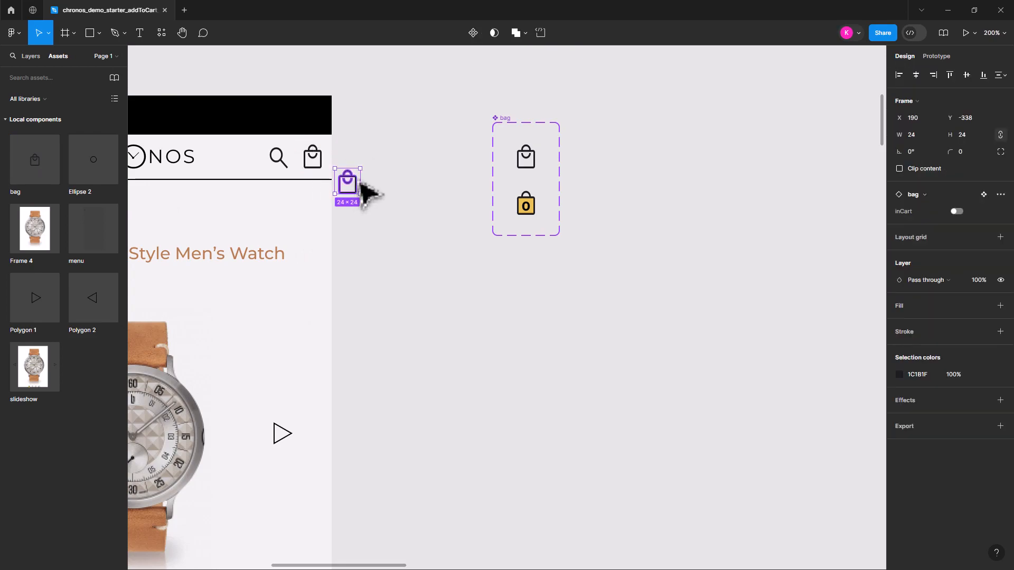
# Replace the header's bag icon group with the copied bag instance and delete the loose instance outside the frame
pyautogui.click(314, 168)
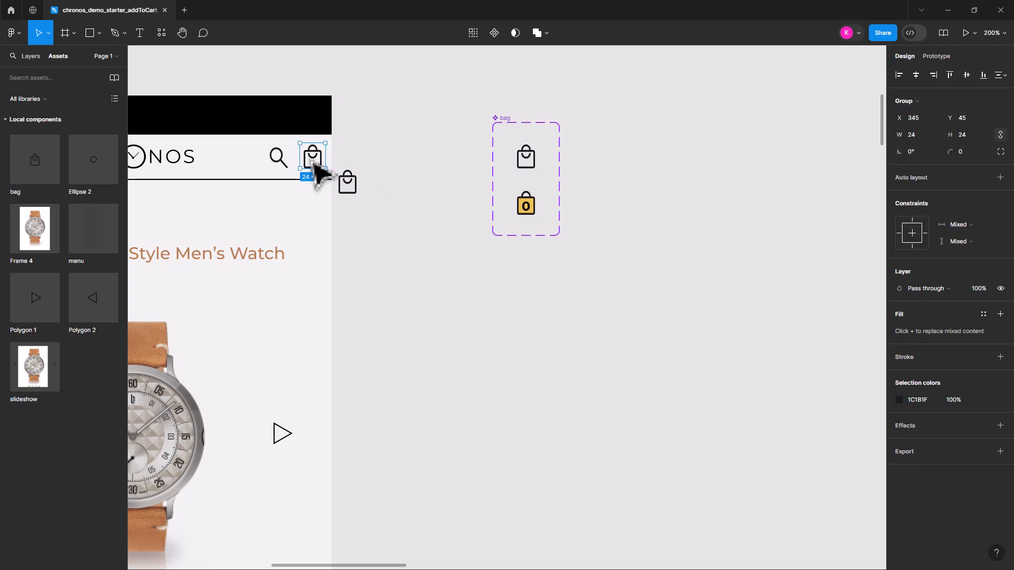
pyautogui.rightClick(310, 161)
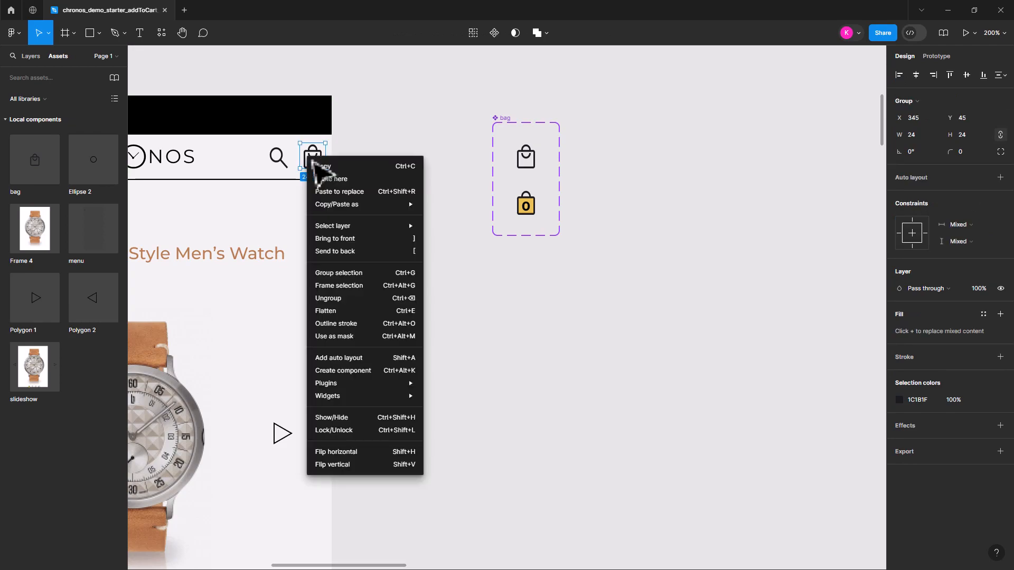
pyautogui.click(355, 191)
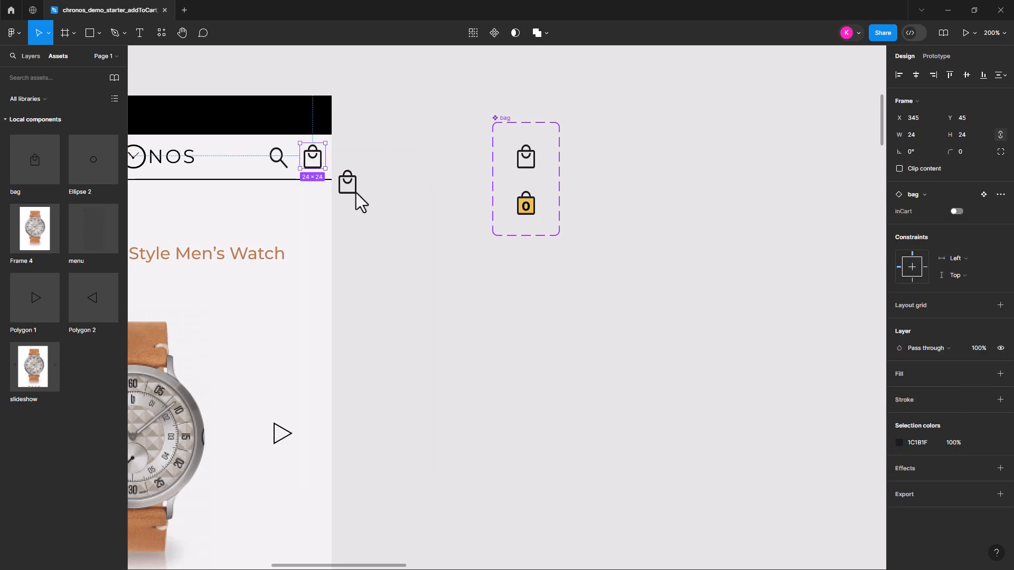
pyautogui.click(396, 222)
pyautogui.click(348, 184)
# Toggle the header bag instance's inCart property on and off to compare its two variants, leaving it off
pyautogui.moveTo(353, 200); pyautogui.dragTo(325, 170)
pyautogui.click(955, 211)
pyautogui.click(956, 211)
pyautogui.click(956, 211)
pyautogui.click(956, 211)
pyautogui.click(956, 212)
pyautogui.click(956, 211)
pyautogui.click(955, 211)
pyautogui.click(954, 211)
pyautogui.click(954, 211)
pyautogui.click(954, 211)
pyautogui.click(954, 212)
pyautogui.click(954, 212)
pyautogui.click(534, 159)
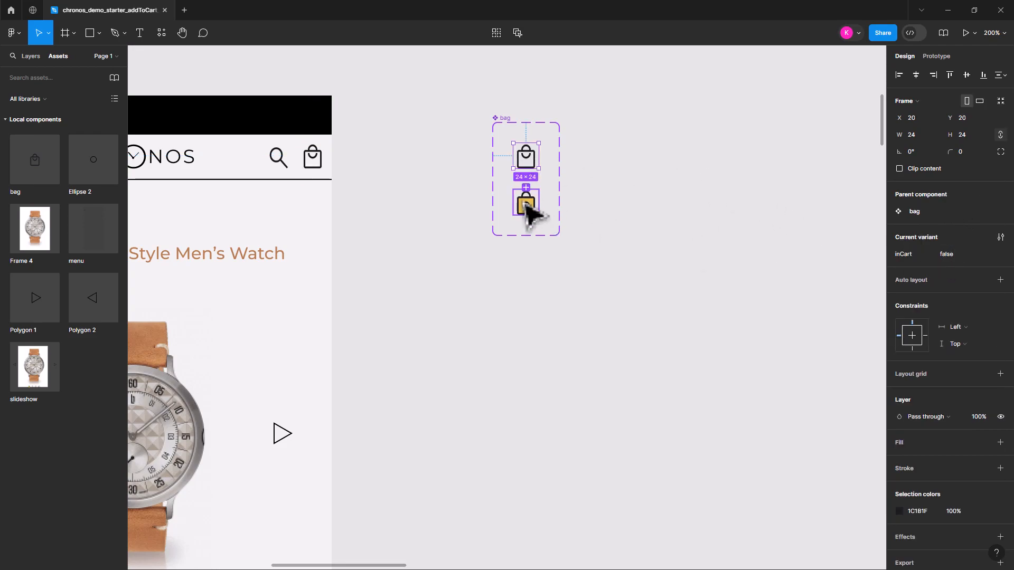
# Show the local variables and set the plain bag variant's inCart value to False, capitalized like the inBag variable's value
pyautogui.click(813, 166)
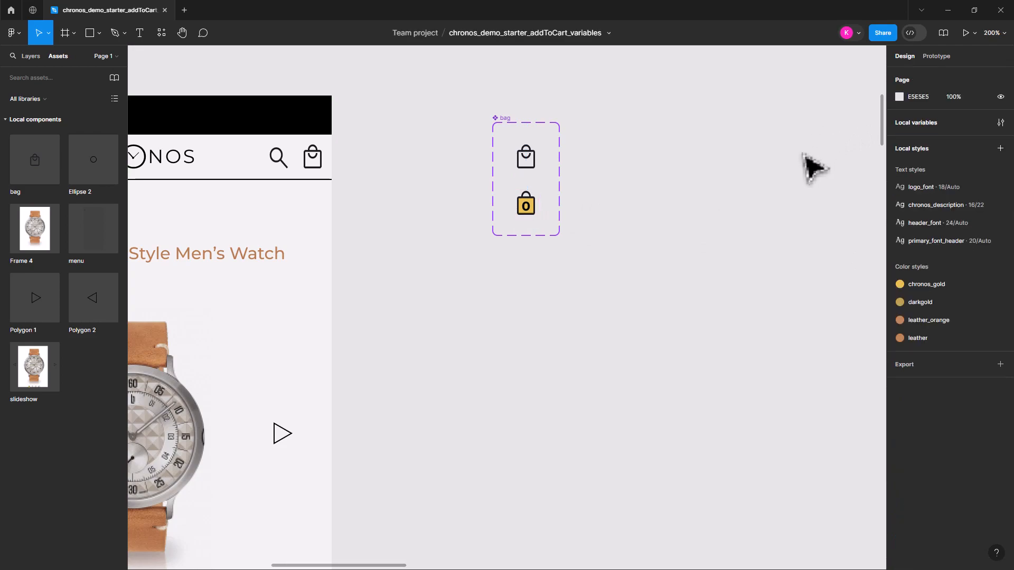
pyautogui.click(1001, 122)
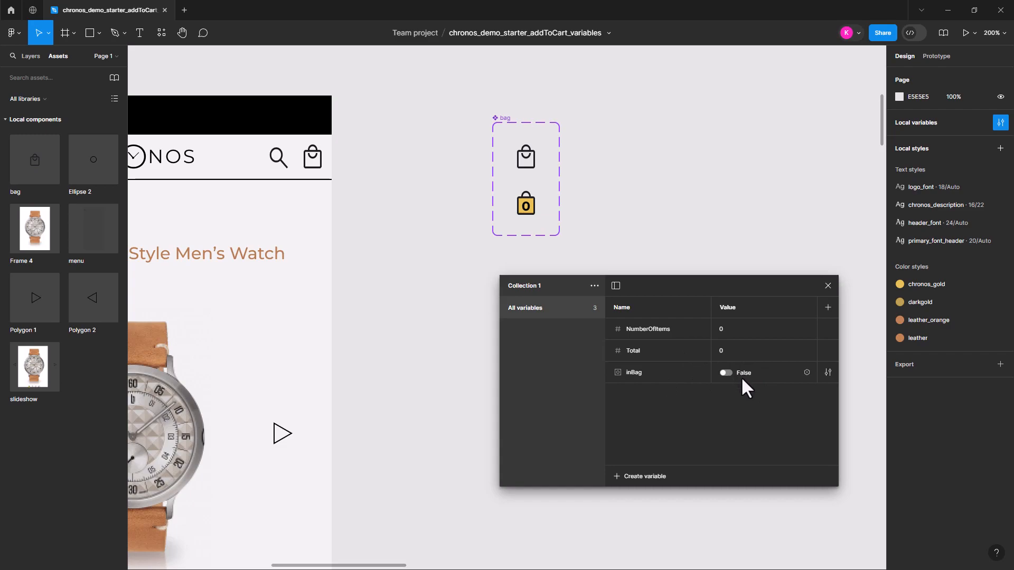
pyautogui.click(535, 168)
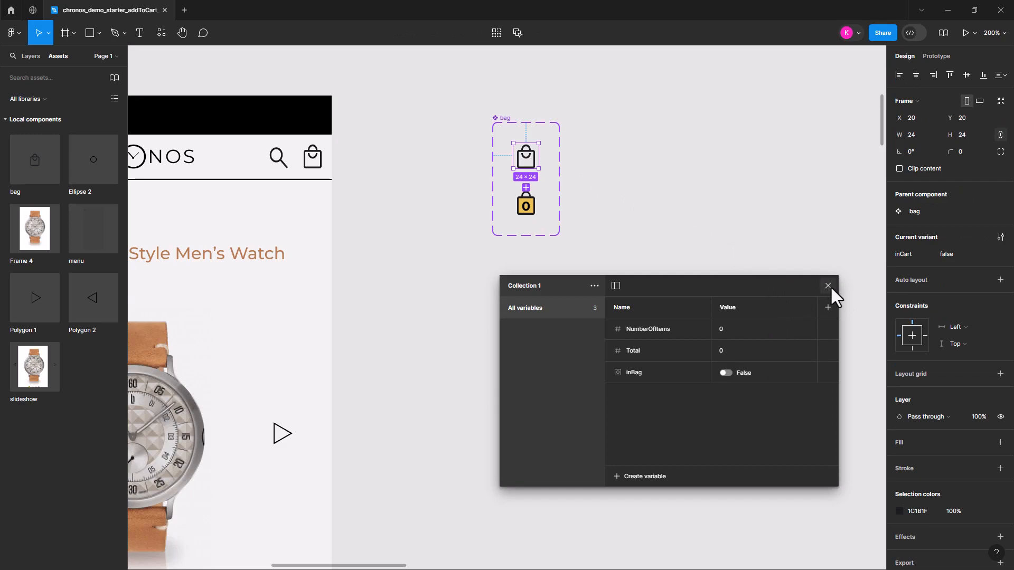
pyautogui.click(955, 252)
pyautogui.write('False')
pyautogui.press('Return')
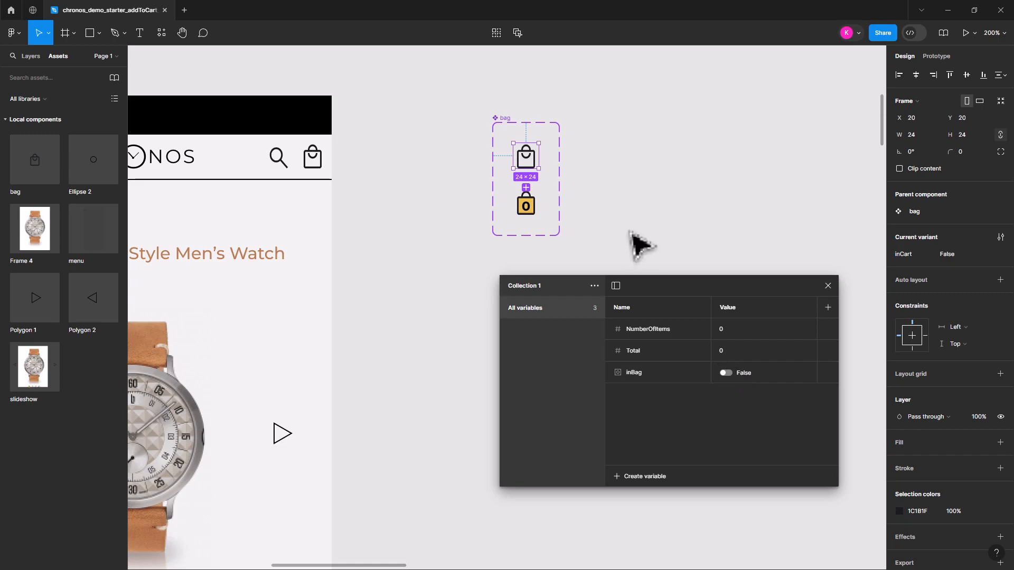
# Set the gold bag variant's inCart value to True with a capital T
pyautogui.click(537, 208)
pyautogui.click(953, 249)
pyautogui.write('True')
pyautogui.press('Return')
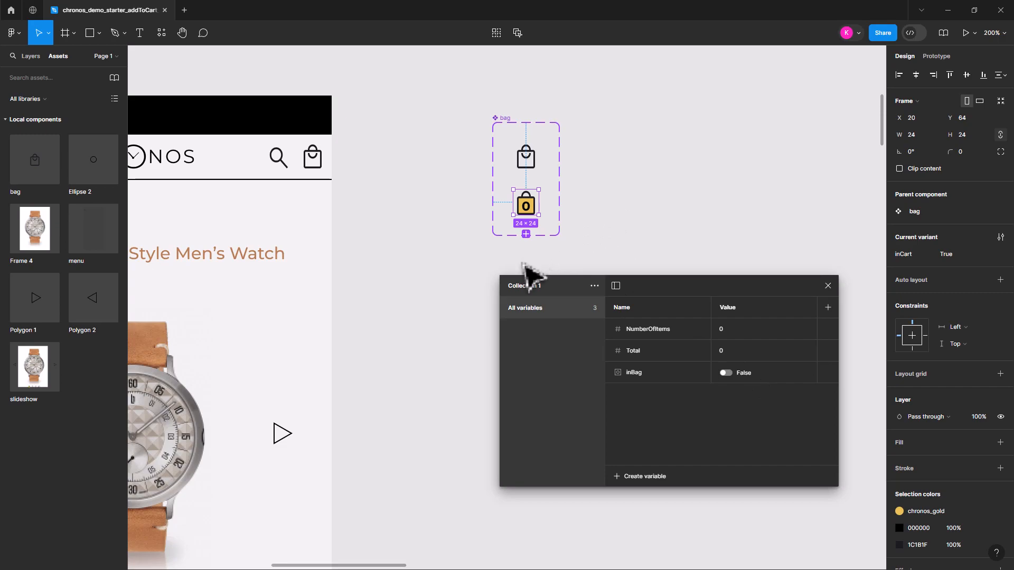
pyautogui.click(434, 277)
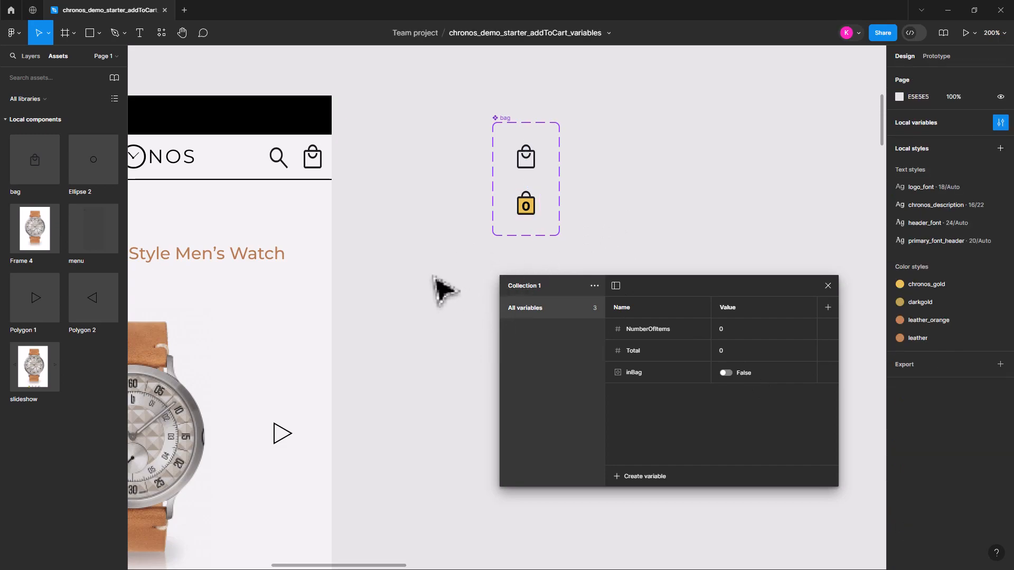
# Test the header bag instance's inCart switch by turning it on and off repeatedly, leaving it off
pyautogui.click(323, 158)
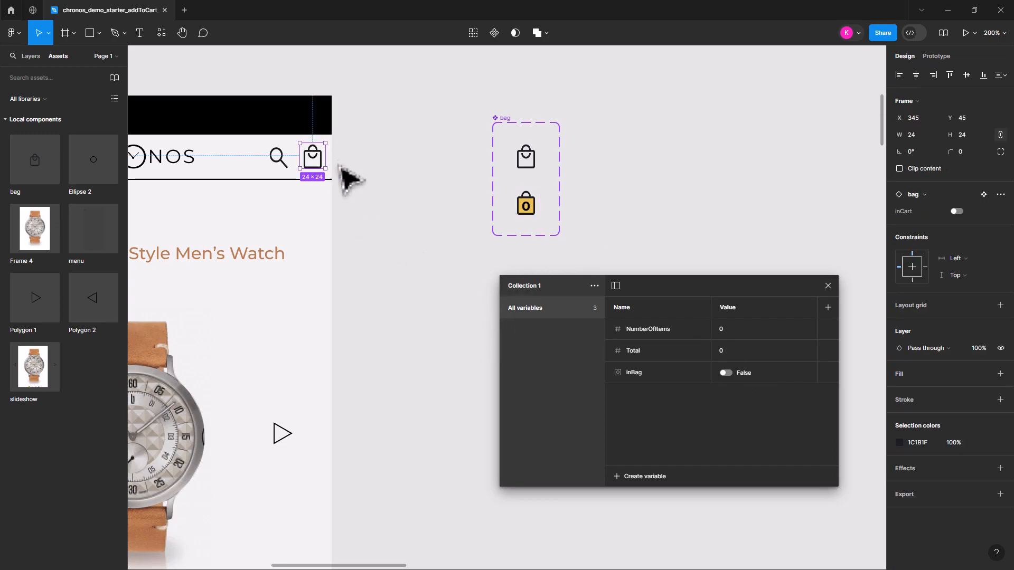
pyautogui.click(956, 212)
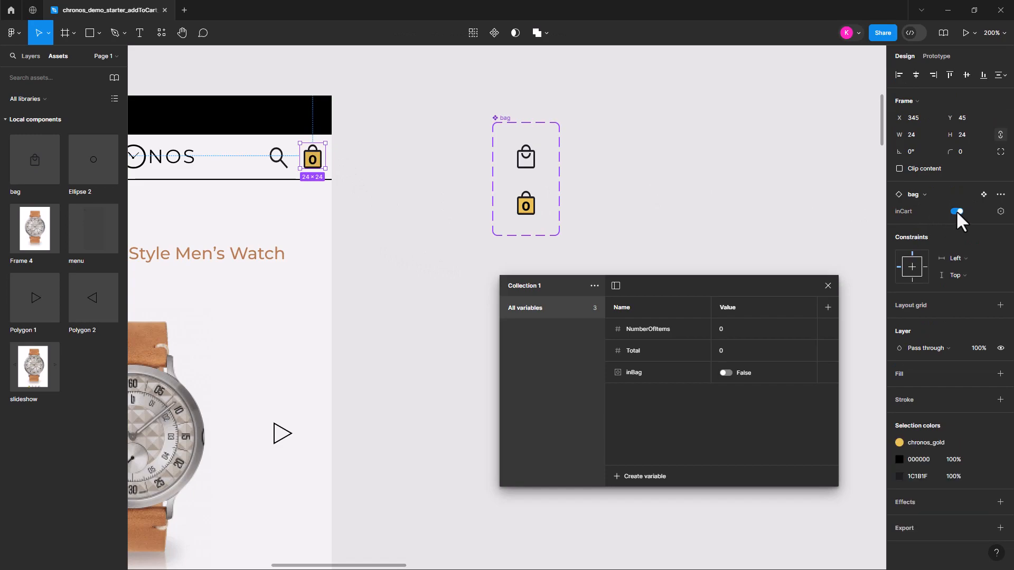
pyautogui.click(956, 210)
pyautogui.click(956, 210)
pyautogui.click(956, 210)
pyautogui.click(954, 211)
pyautogui.click(337, 290)
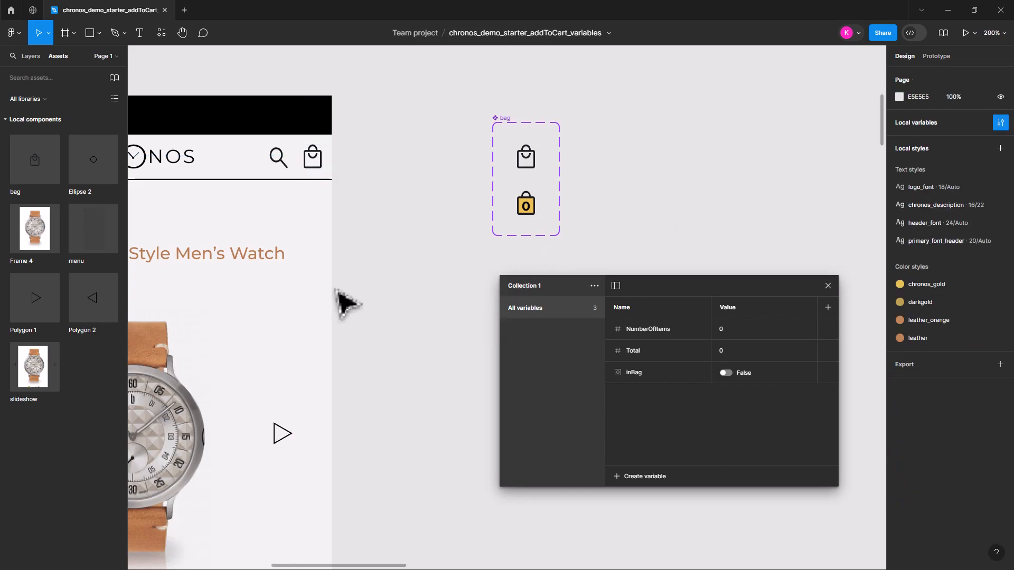
# Show the whole product page at 100% zoom and close the local variables window
pyautogui.moveTo(385, 414); pyautogui.dragTo(470, 131)
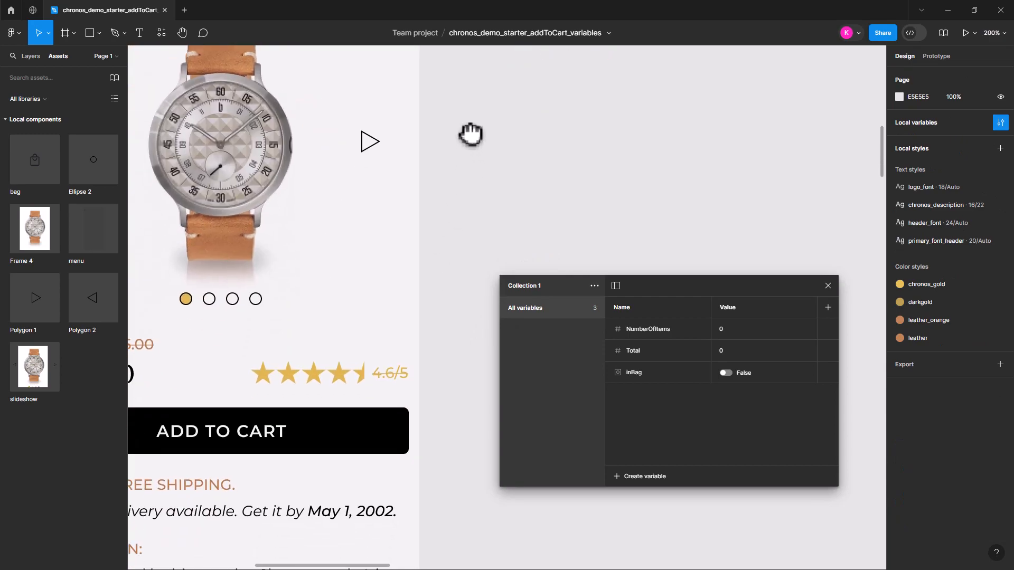
pyautogui.click(344, 445)
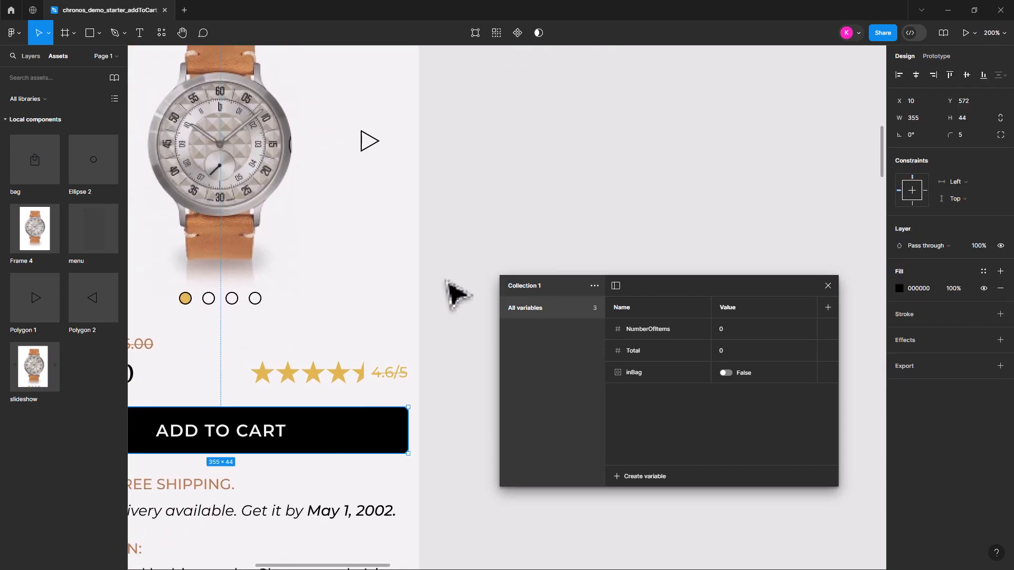
pyautogui.hotkey('shift', '0')
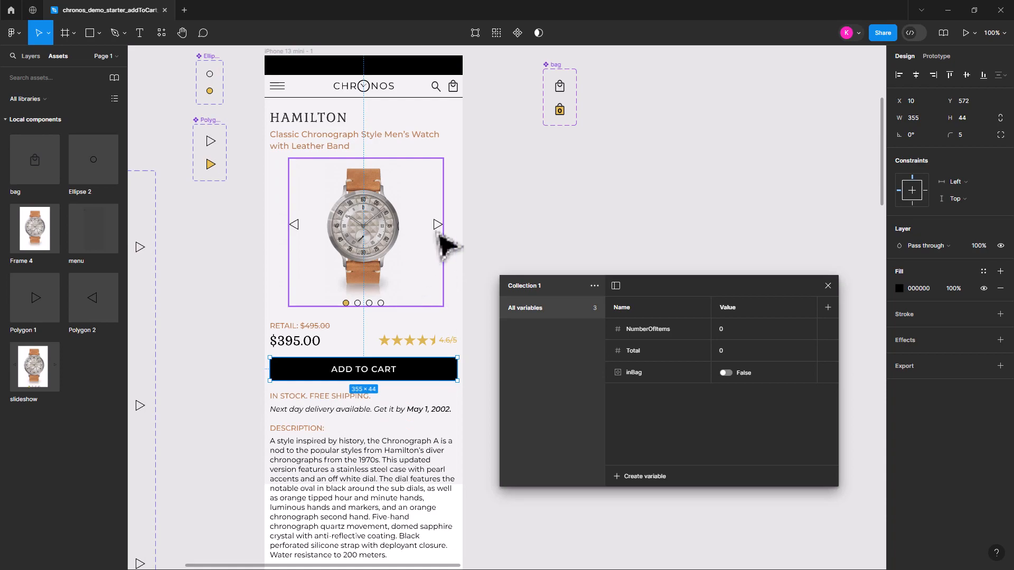
pyautogui.click(602, 264)
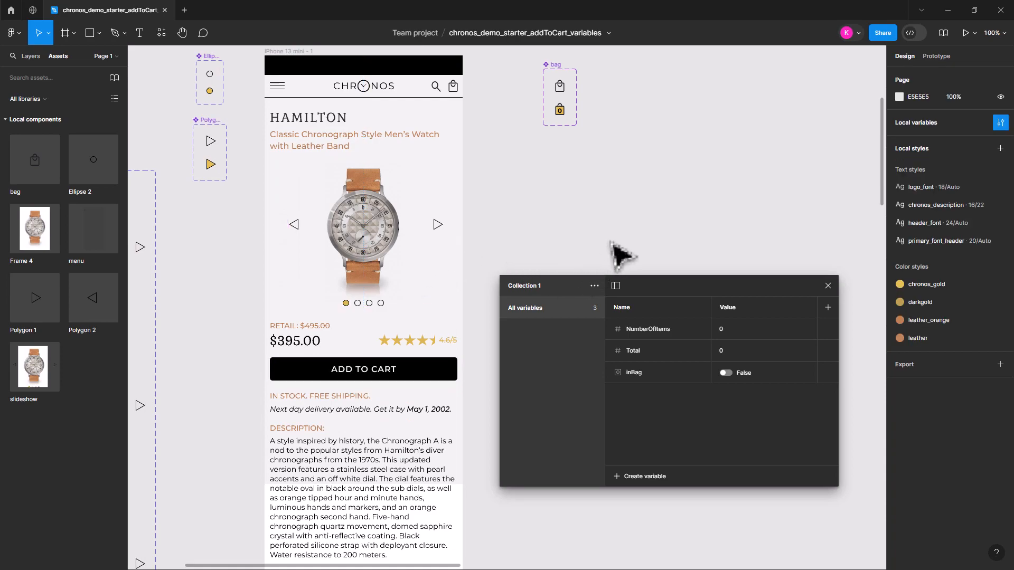
pyautogui.click(827, 286)
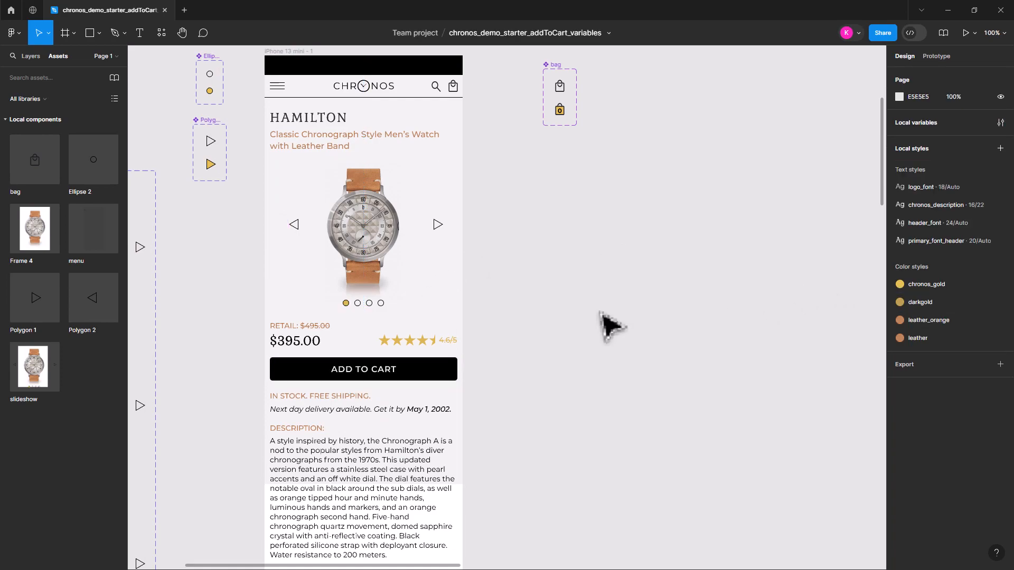
# Give the ADD TO CART button's rectangle an On tap prototype interaction with a Set variable action
pyautogui.click(446, 376)
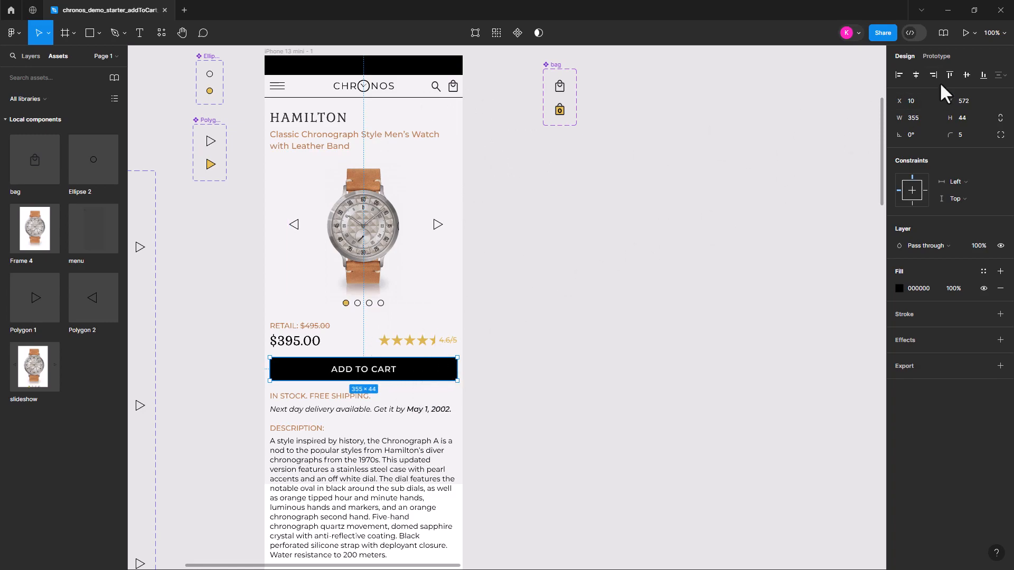
pyautogui.click(935, 56)
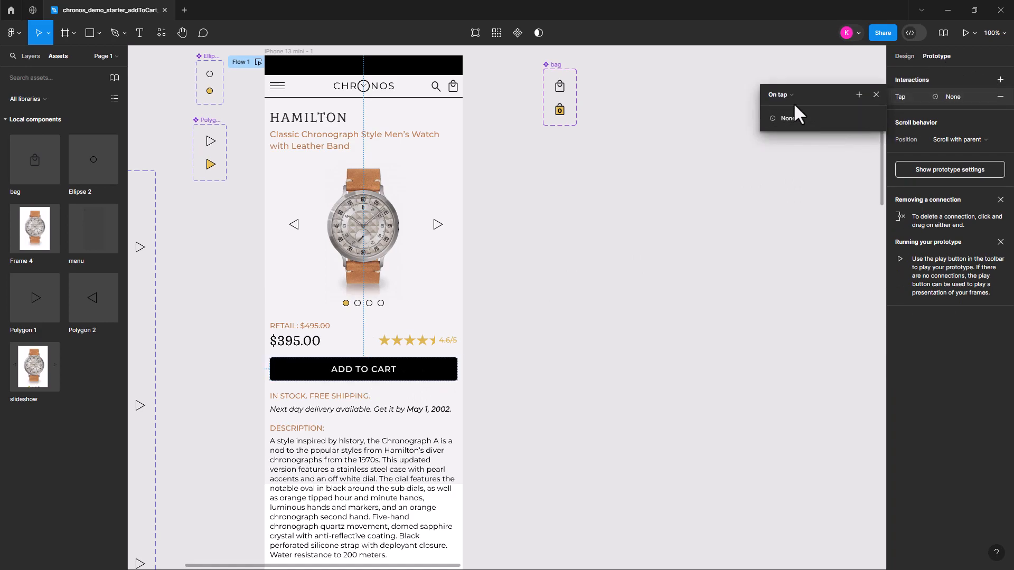
pyautogui.click(793, 95)
pyautogui.click(790, 94)
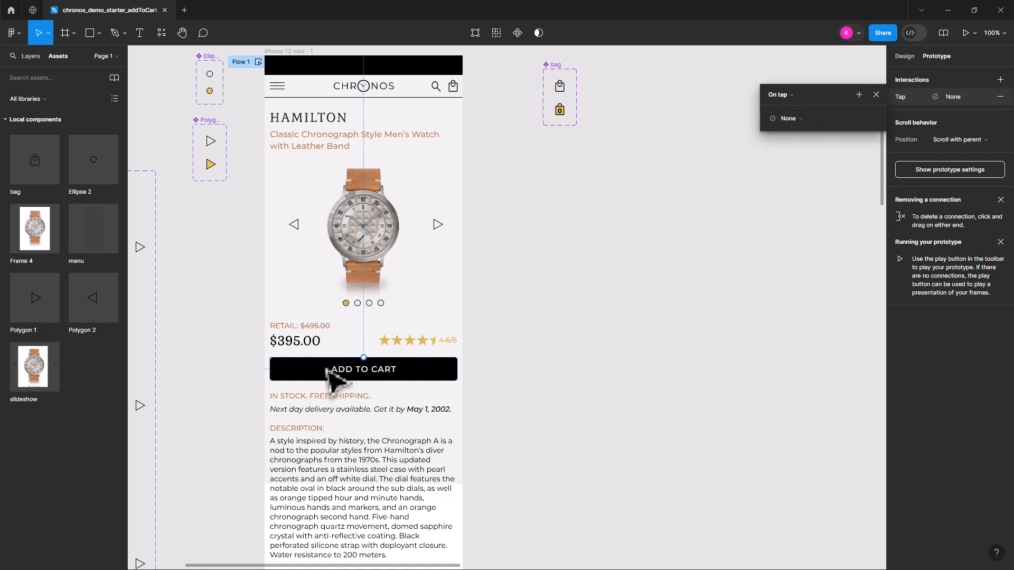
pyautogui.click(800, 118)
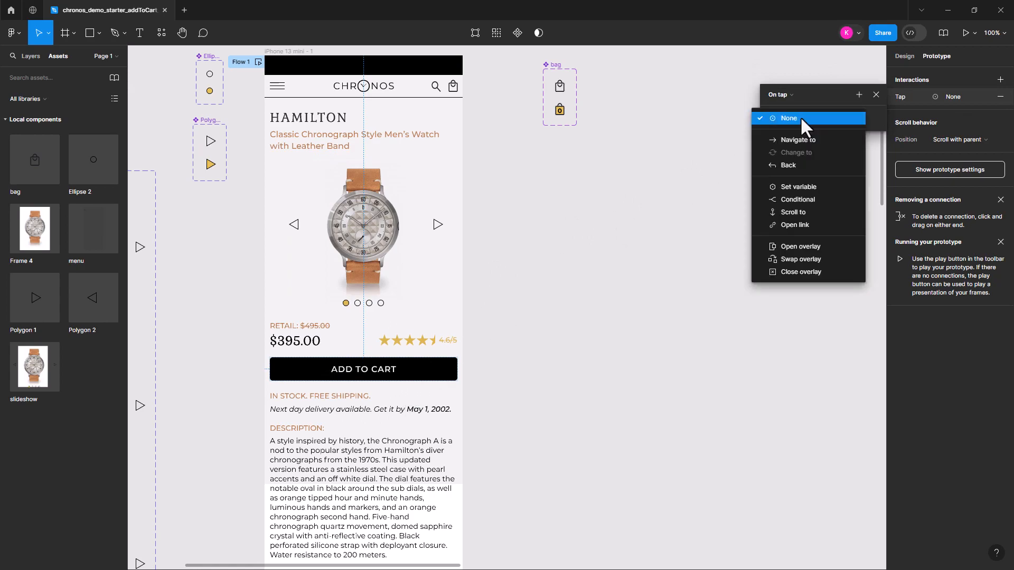
pyautogui.click(804, 187)
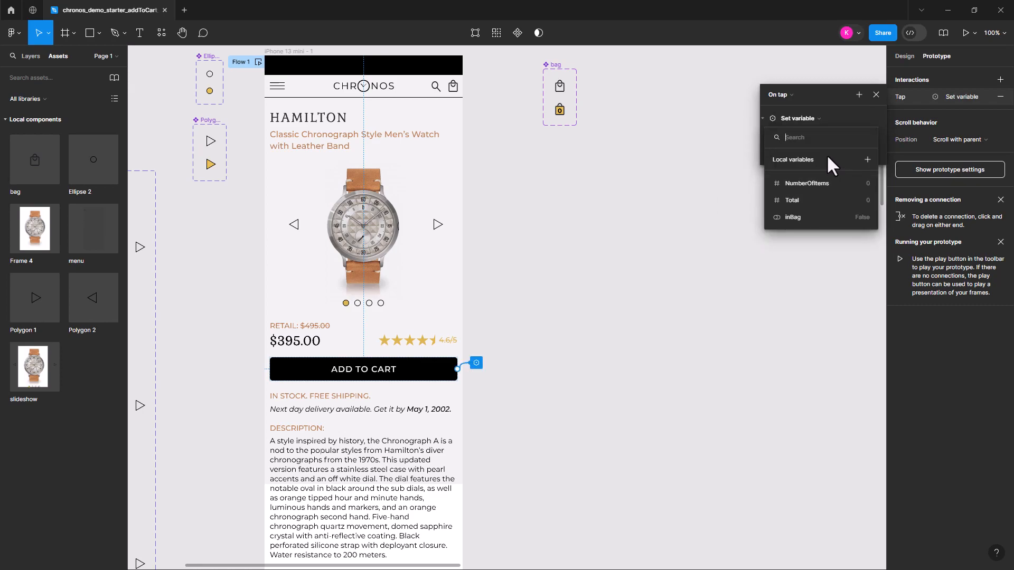
# Make the button's Set variable action set NumberOfItems to the expression NumberOfItems + 1
pyautogui.click(813, 184)
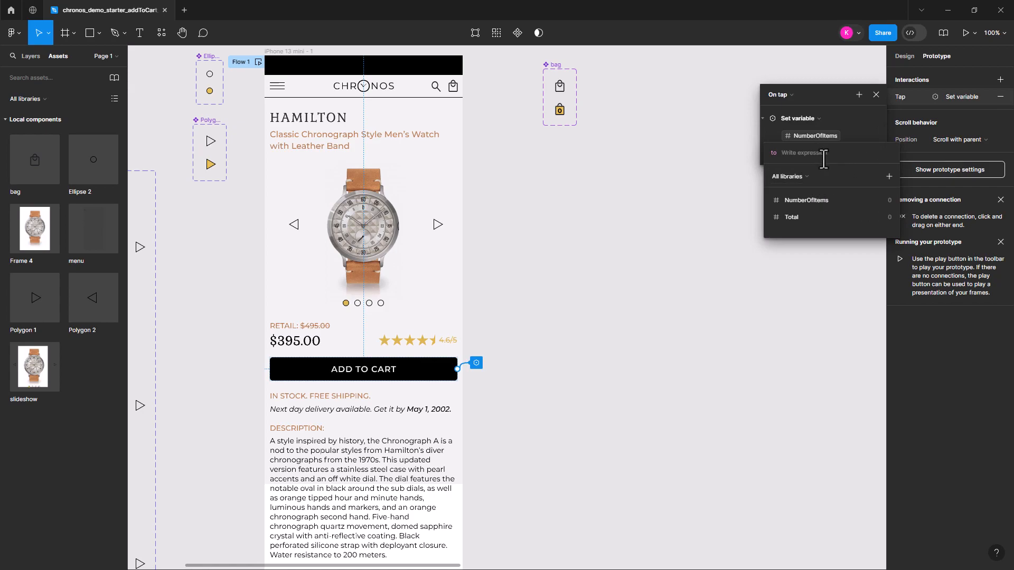
pyautogui.click(803, 198)
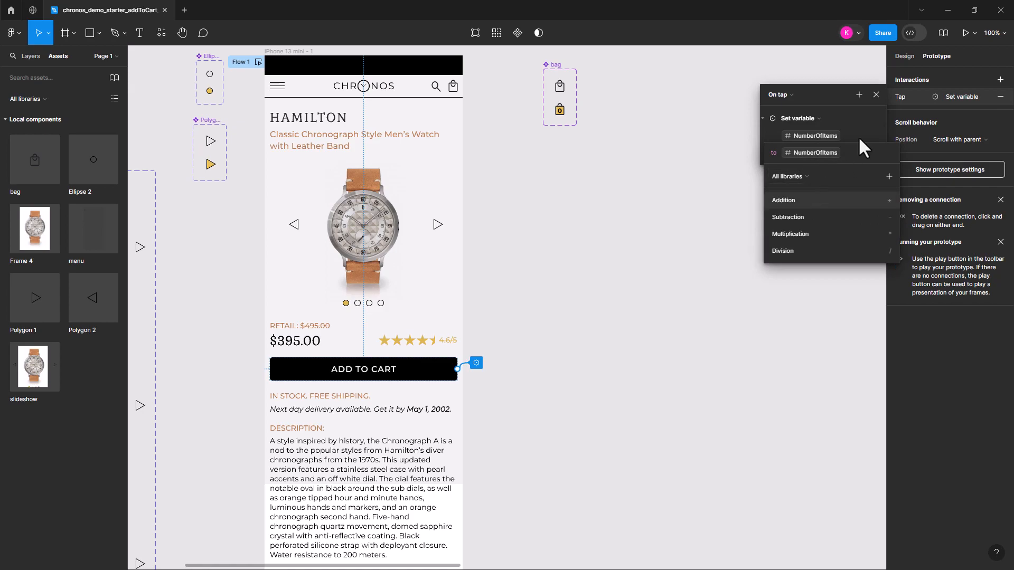
pyautogui.write('+1')
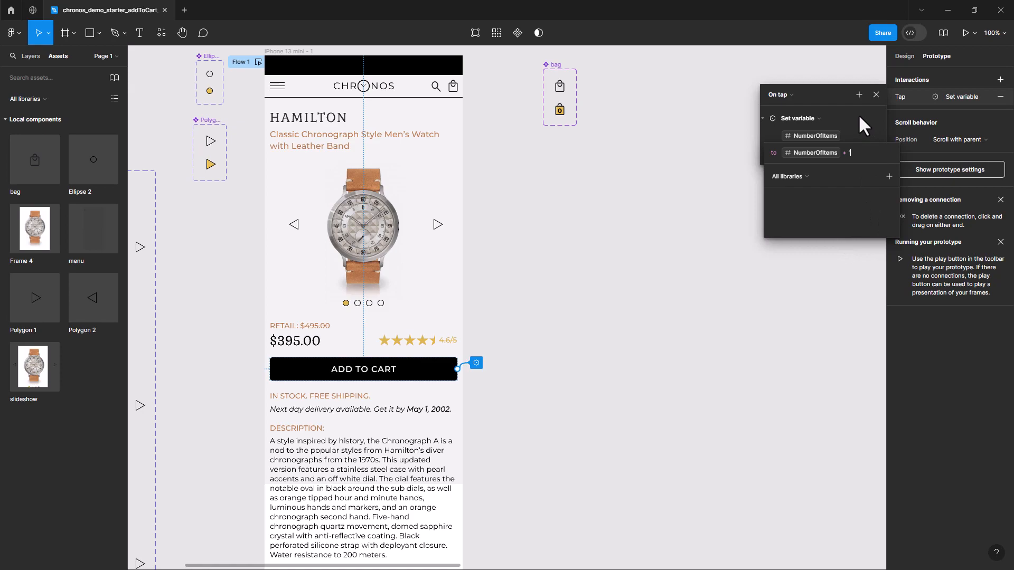
pyautogui.press('Return')
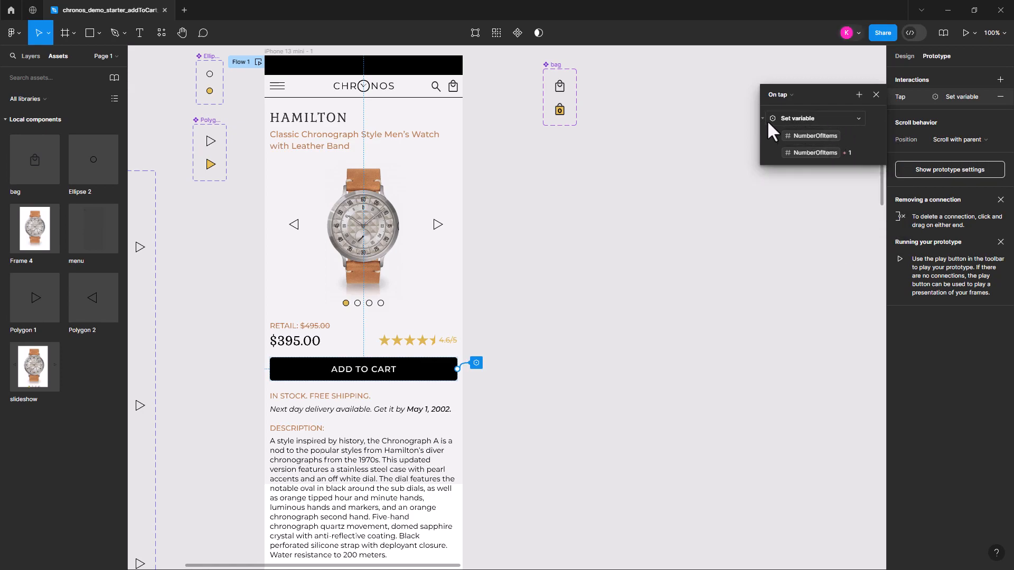
# Add a second Set variable action to the ADD TO CART tap interaction that sets inBag to True
pyautogui.click(859, 95)
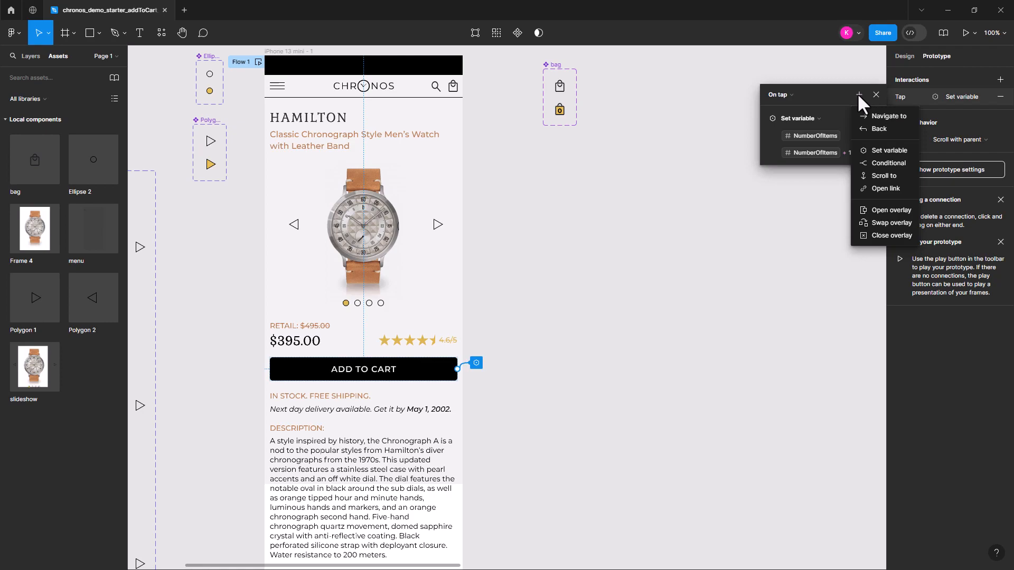
pyautogui.click(888, 144)
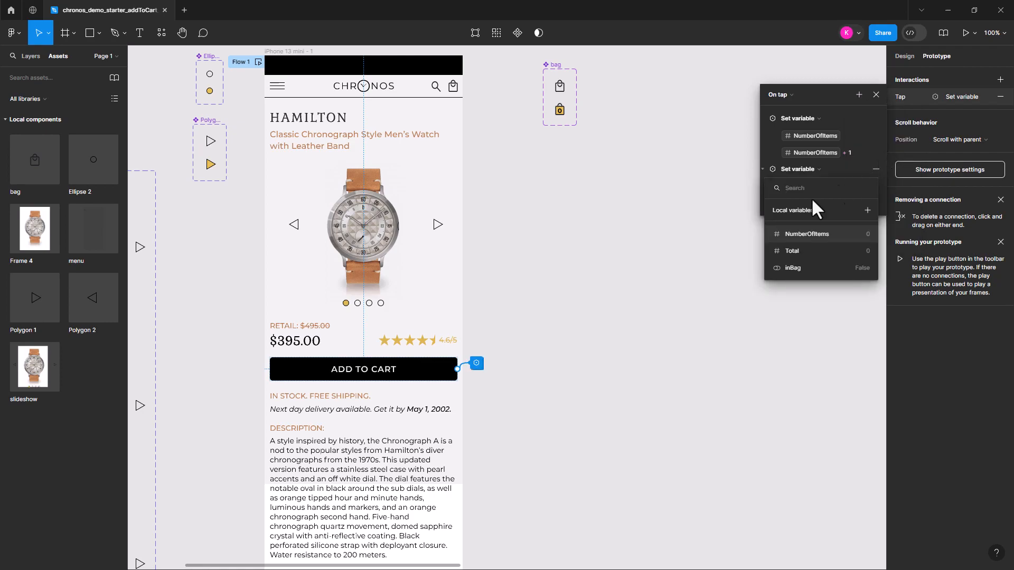
pyautogui.click(793, 268)
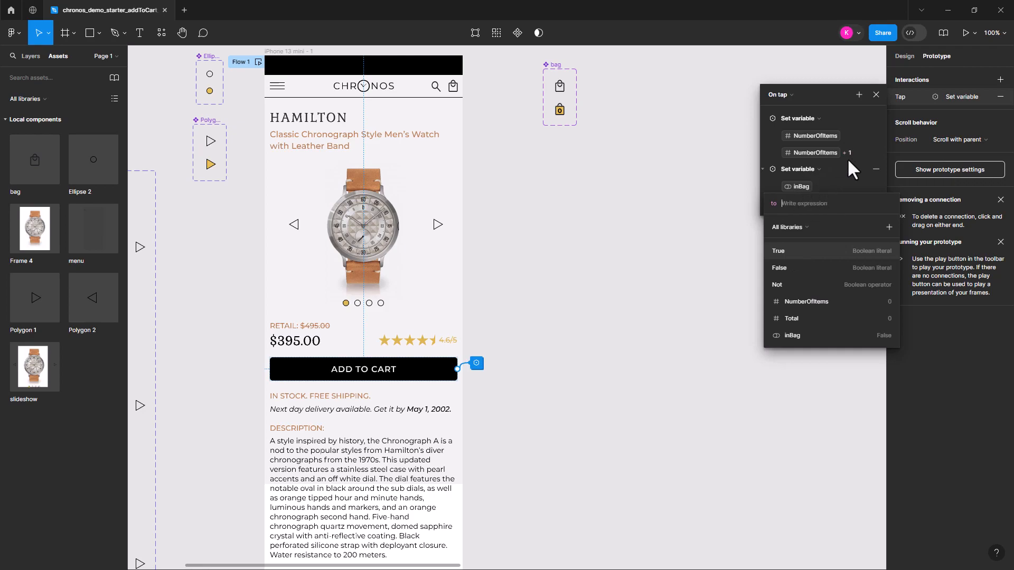
pyautogui.click(784, 248)
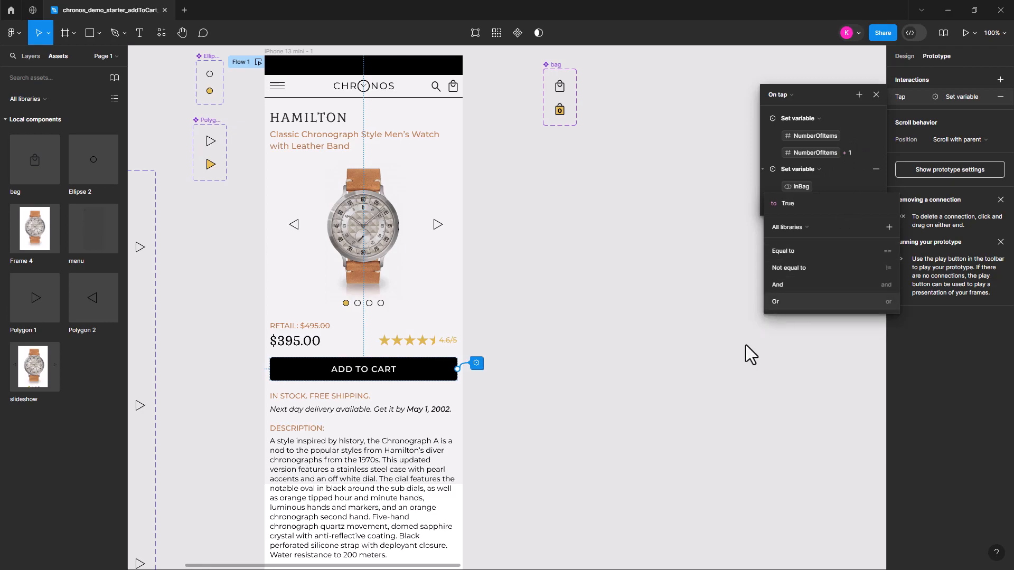
pyautogui.click(758, 356)
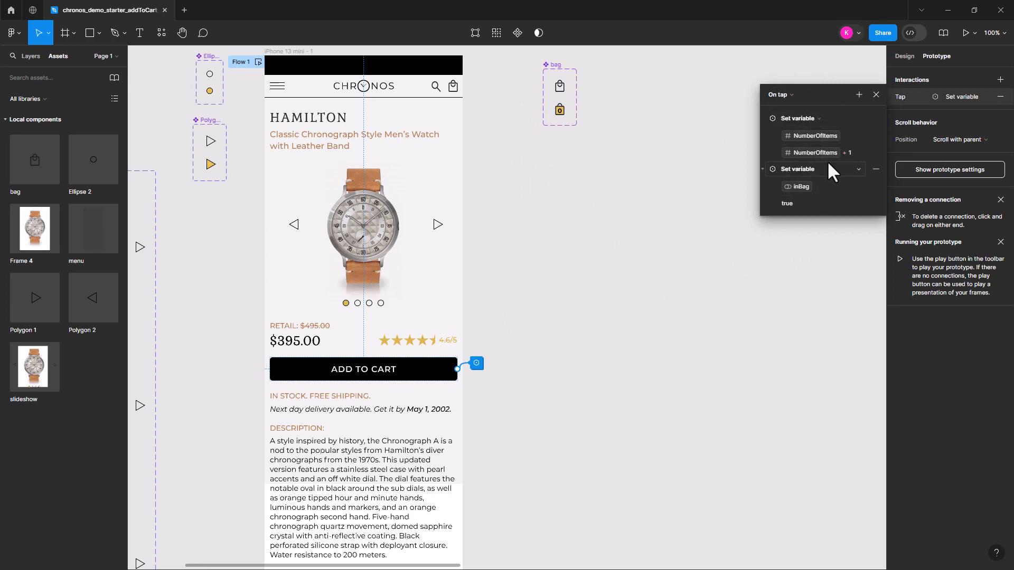
# Assign the inBag variable to the inCart property of the bag instance in the phone frame's header
pyautogui.click(457, 87)
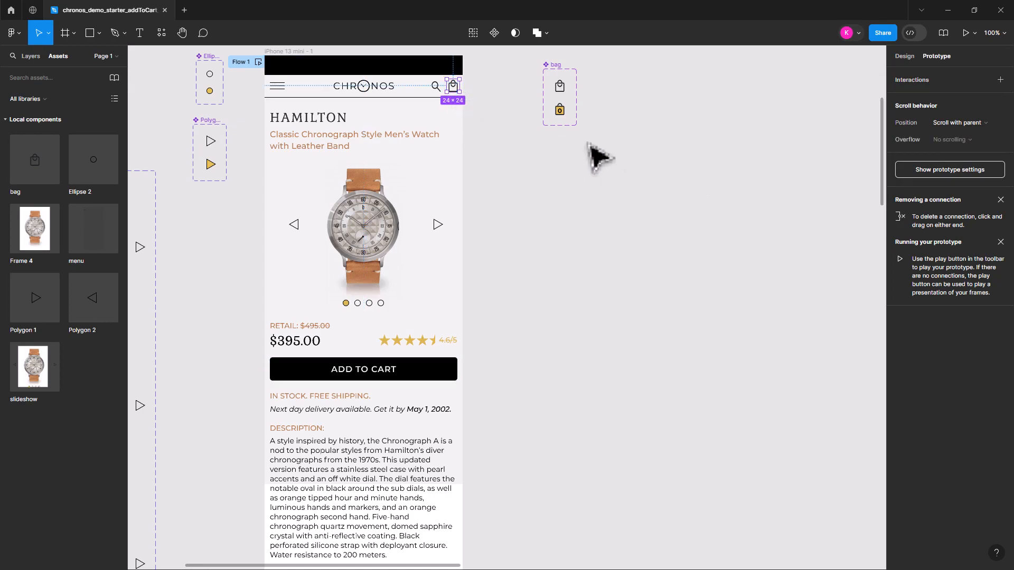
pyautogui.click(904, 57)
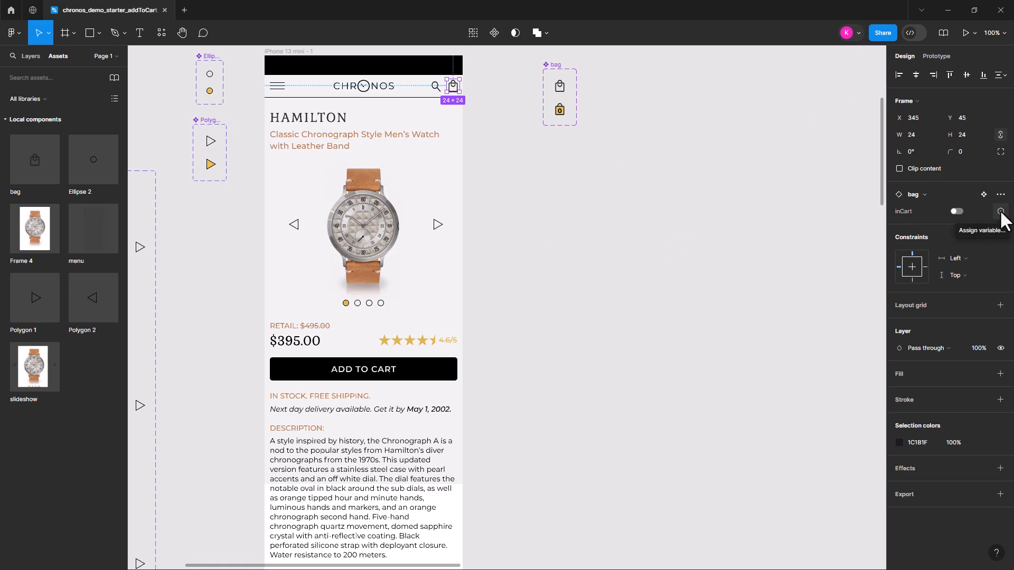
pyautogui.click(956, 211)
pyautogui.click(956, 211)
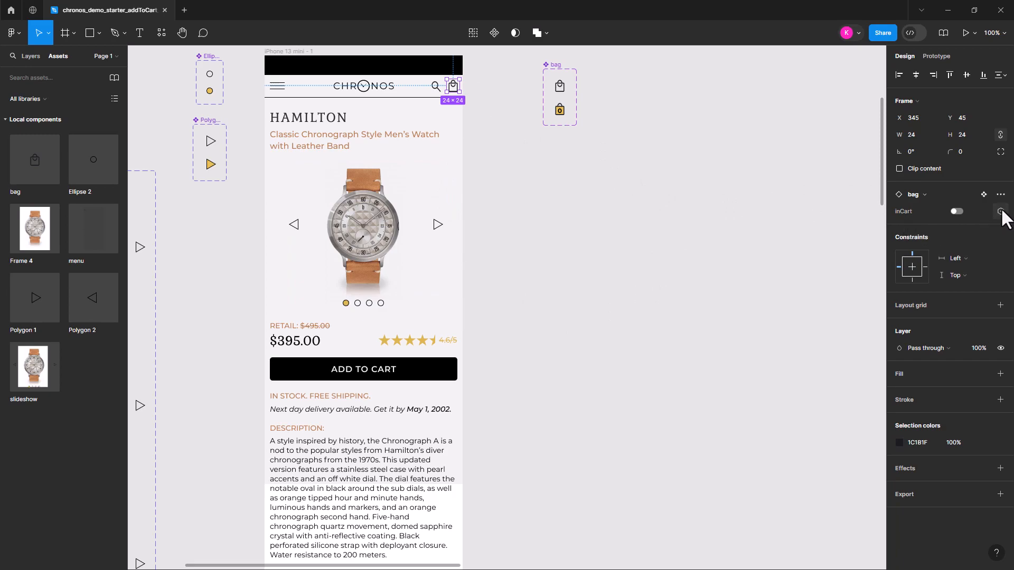
pyautogui.click(1000, 212)
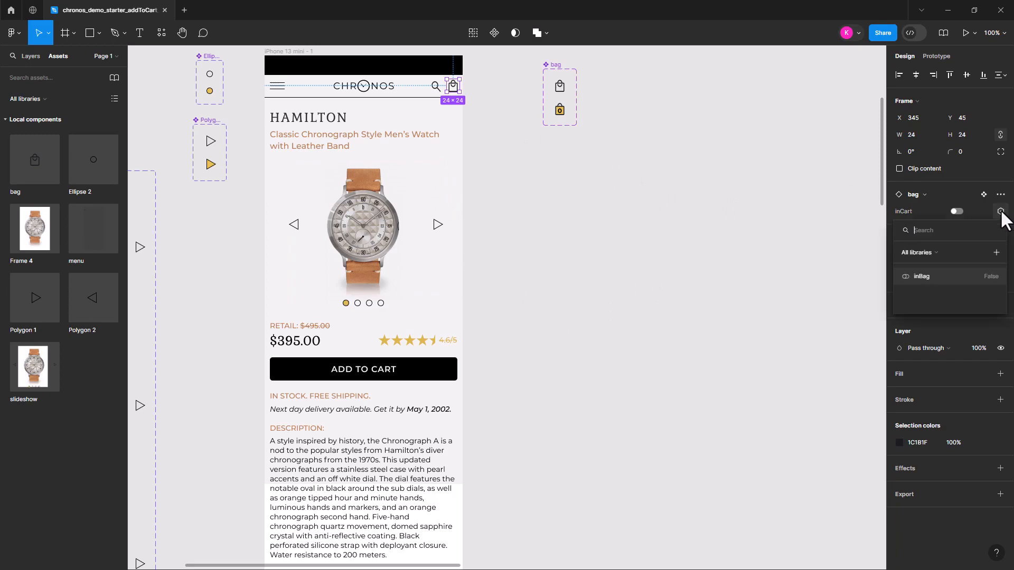
pyautogui.click(921, 276)
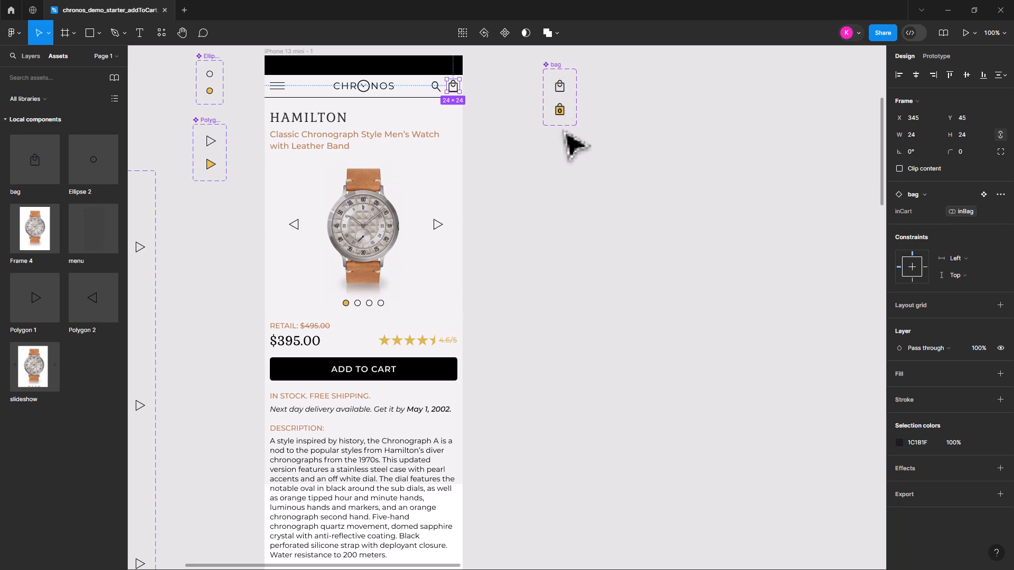
# Preview the iPhone 13 mini - 1 frame as a prototype and test the ADD TO CART button four times
pyautogui.click(569, 240)
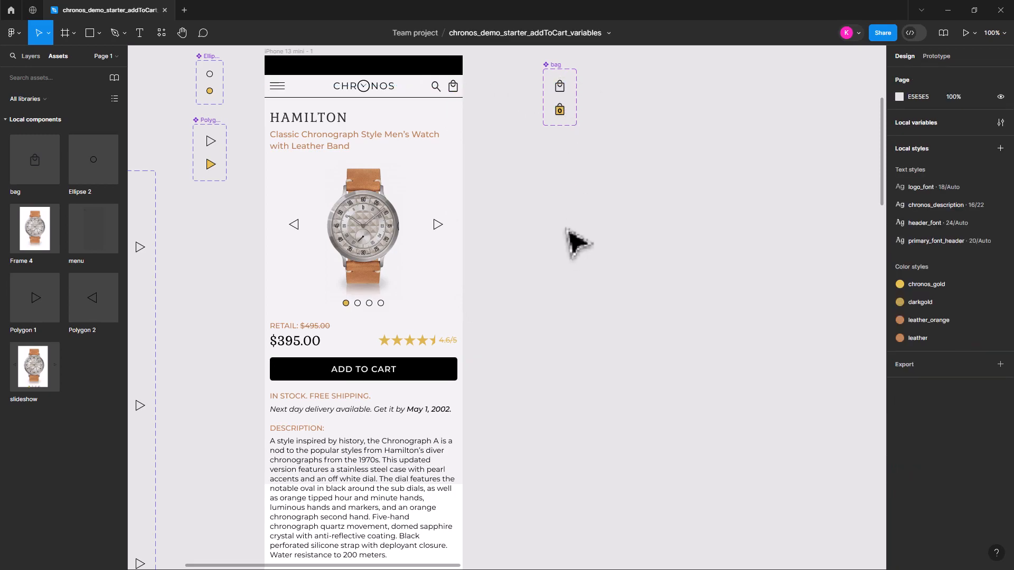
pyautogui.click(298, 63)
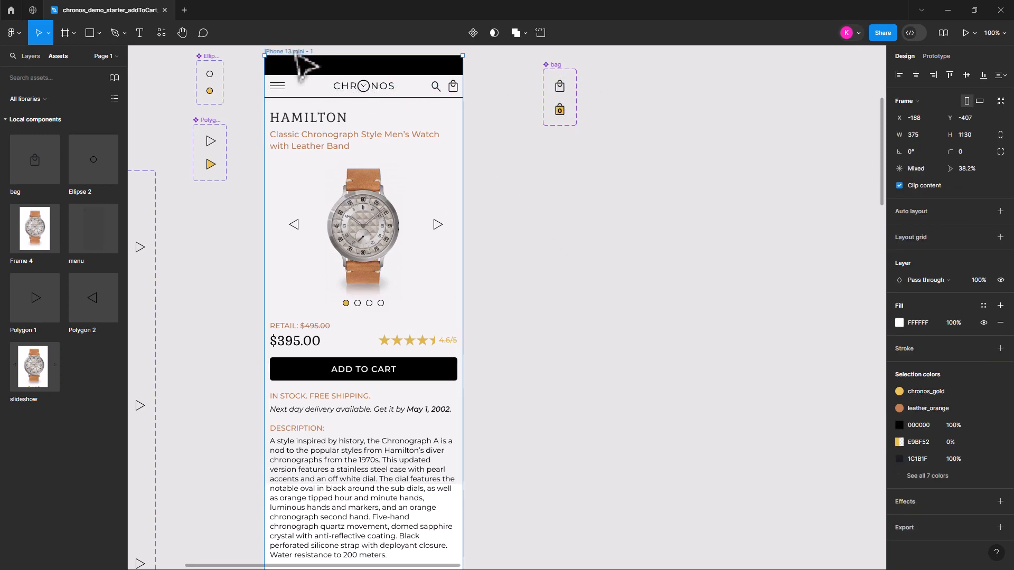
pyautogui.click(964, 33)
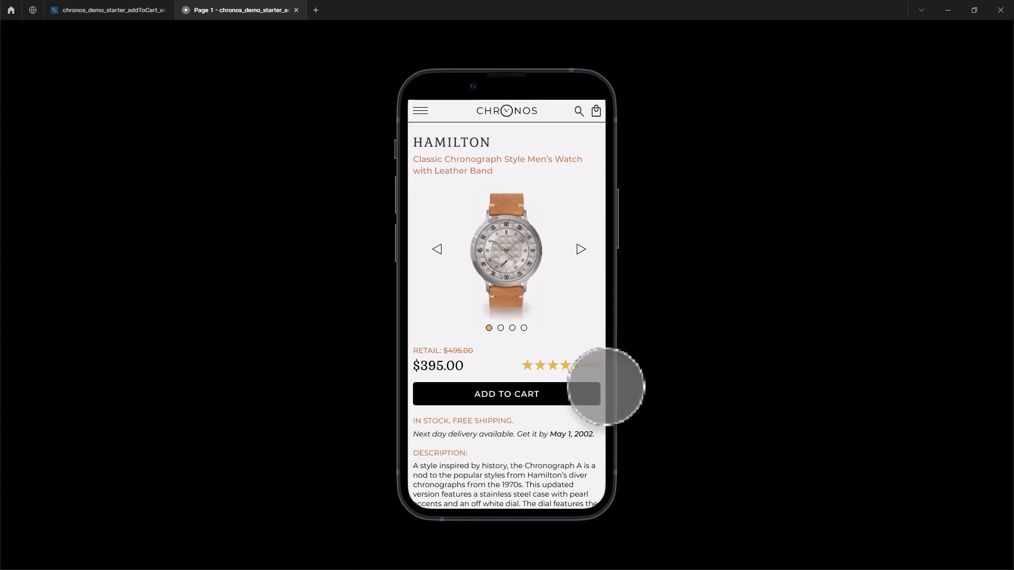
pyautogui.click(567, 395)
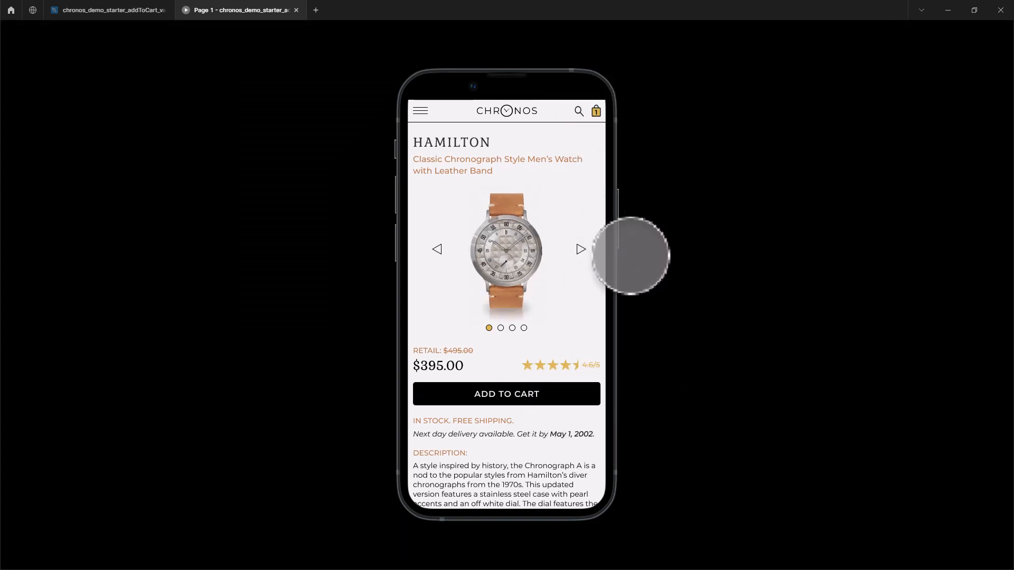
pyautogui.click(555, 393)
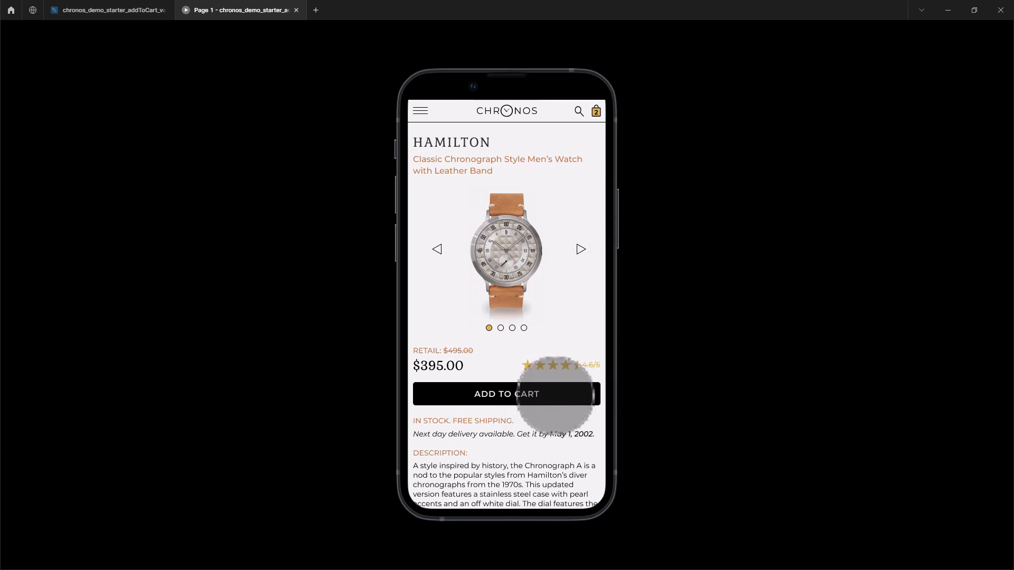
pyautogui.click(569, 394)
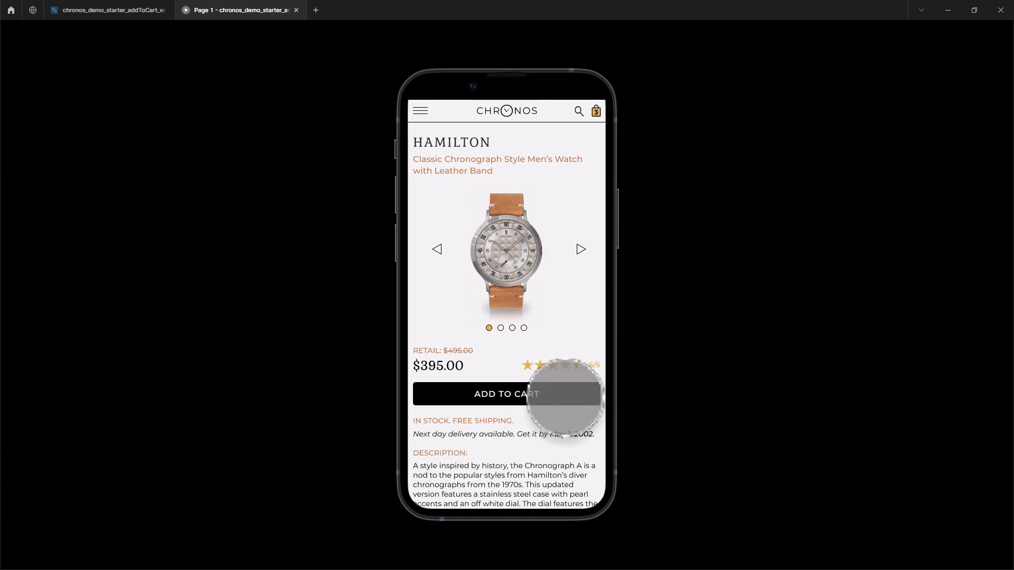
pyautogui.click(566, 394)
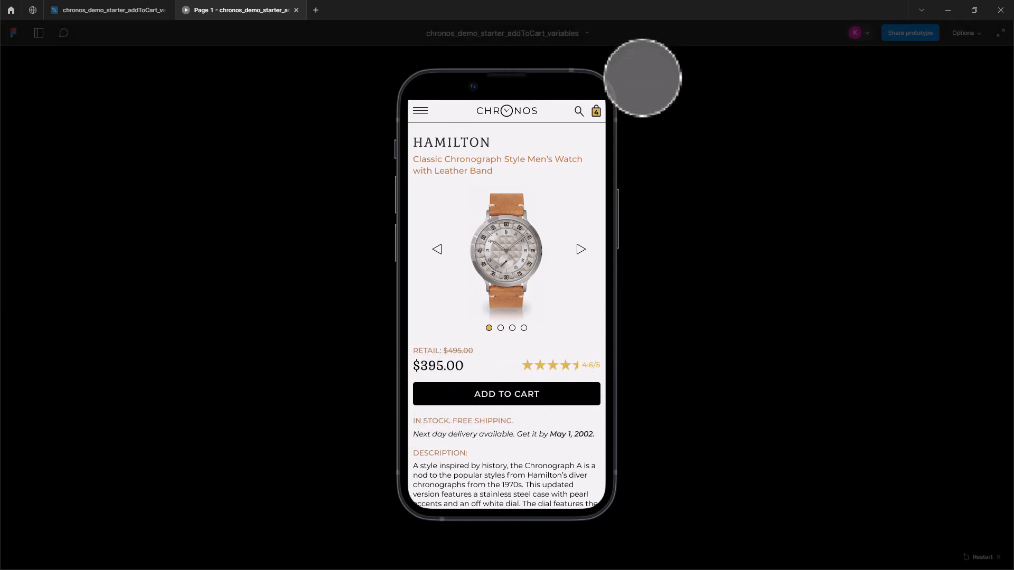
# Test the bag icon in the previewed header for an interaction and close the prototype preview
pyautogui.click(595, 112)
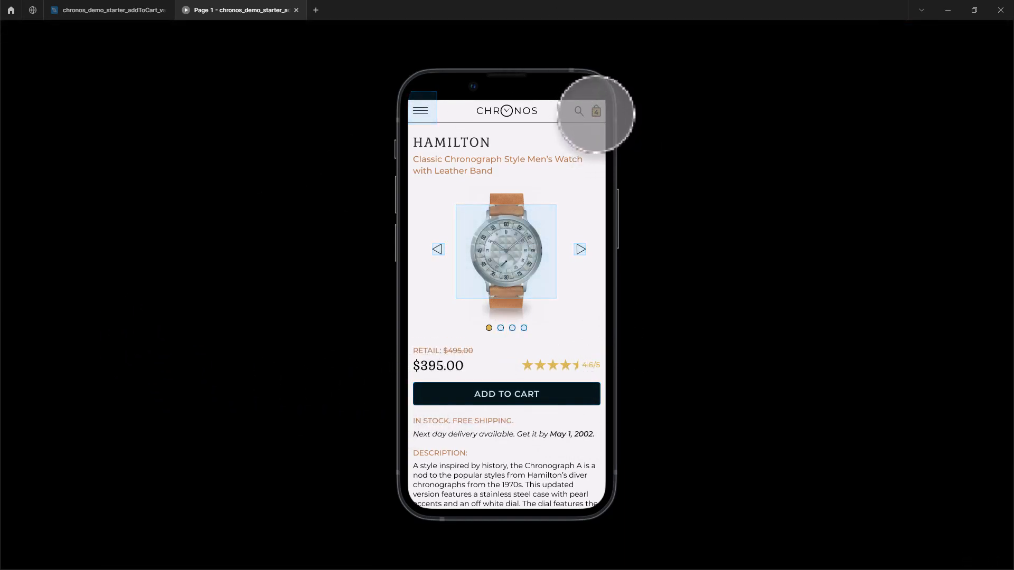
pyautogui.click(597, 112)
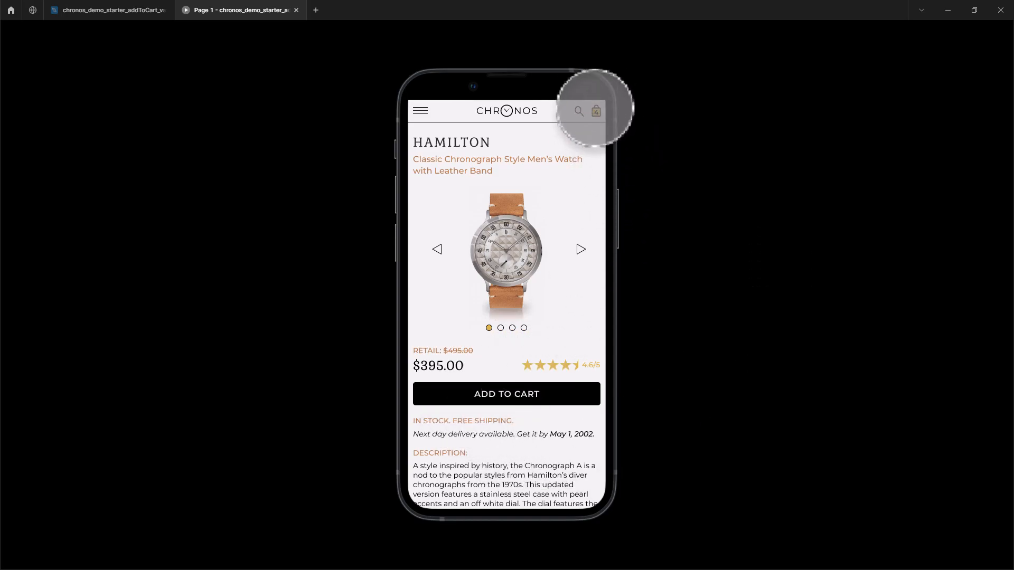
pyautogui.click(296, 10)
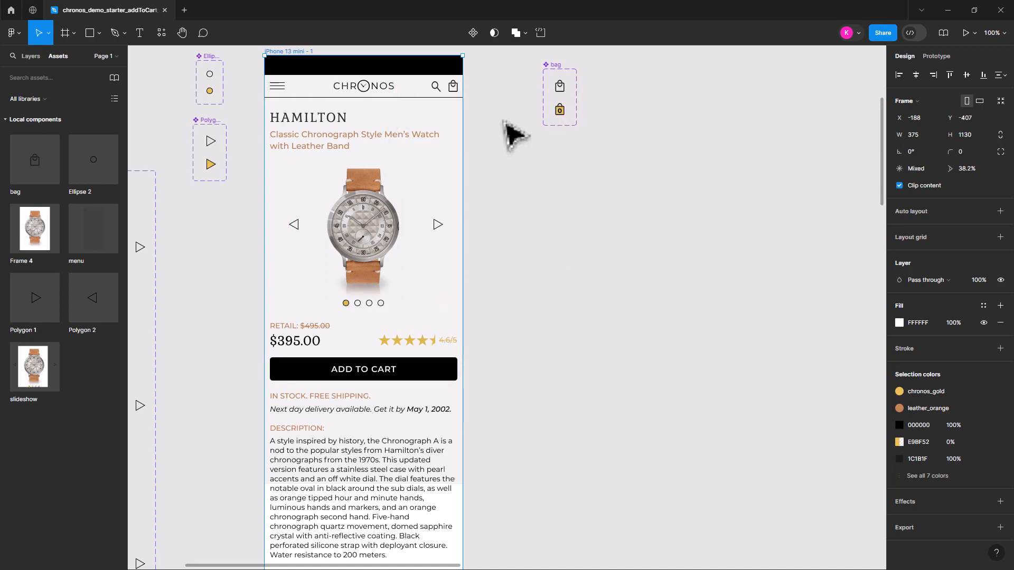
pyautogui.click(503, 150)
pyautogui.click(283, 53)
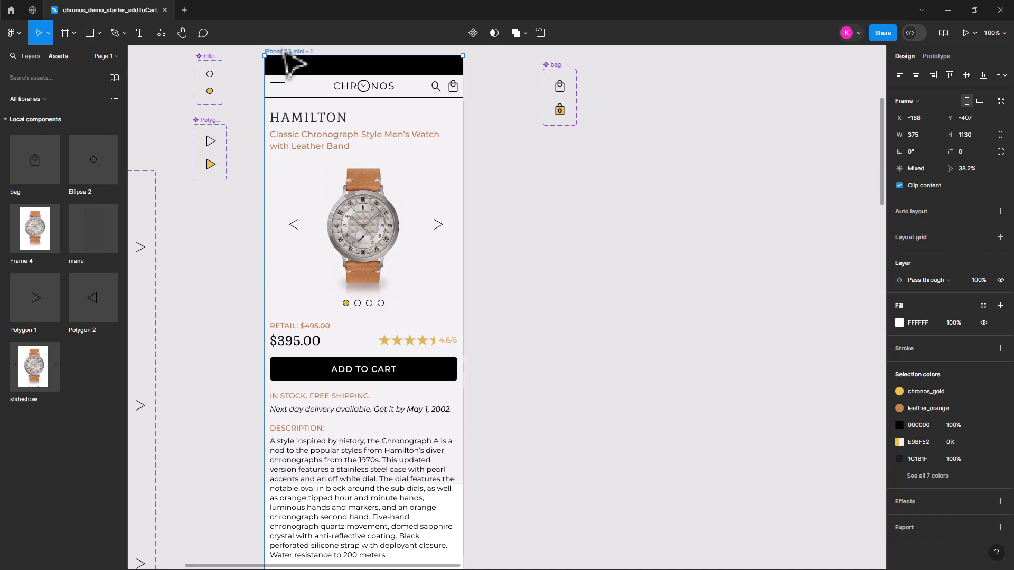
pyautogui.moveTo(285, 53); pyautogui.dragTo(615, 68)
pyautogui.doubleClick(622, 66)
pyautogui.write('che')
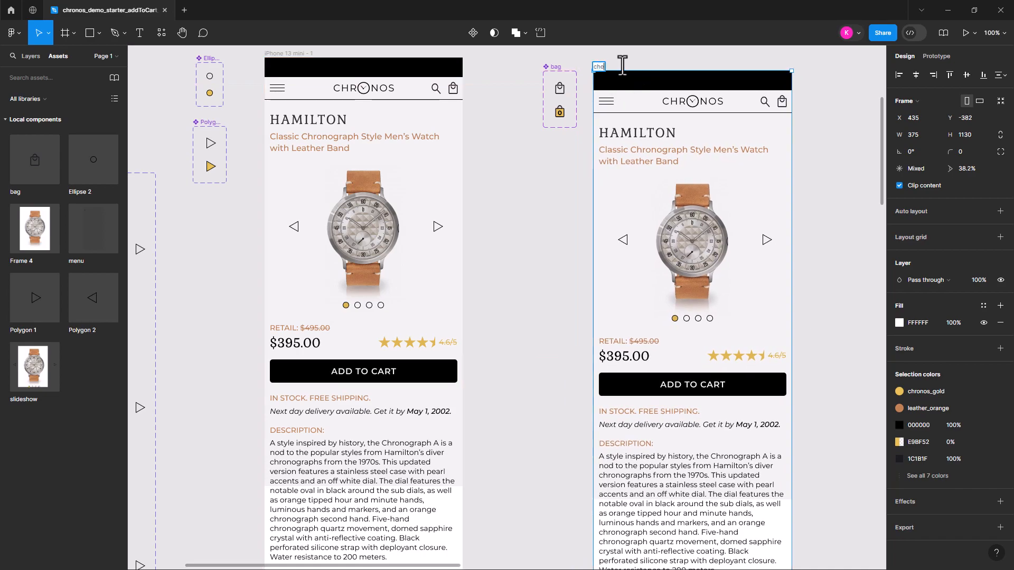
pyautogui.write('ckOut')
pyautogui.press('Return')
pyautogui.click(661, 82)
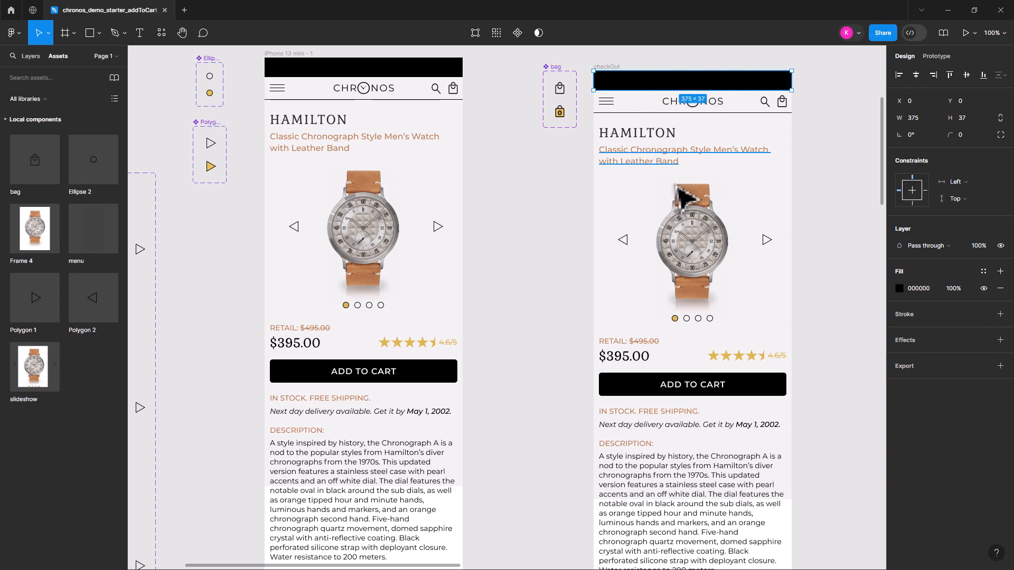
pyautogui.click(616, 67)
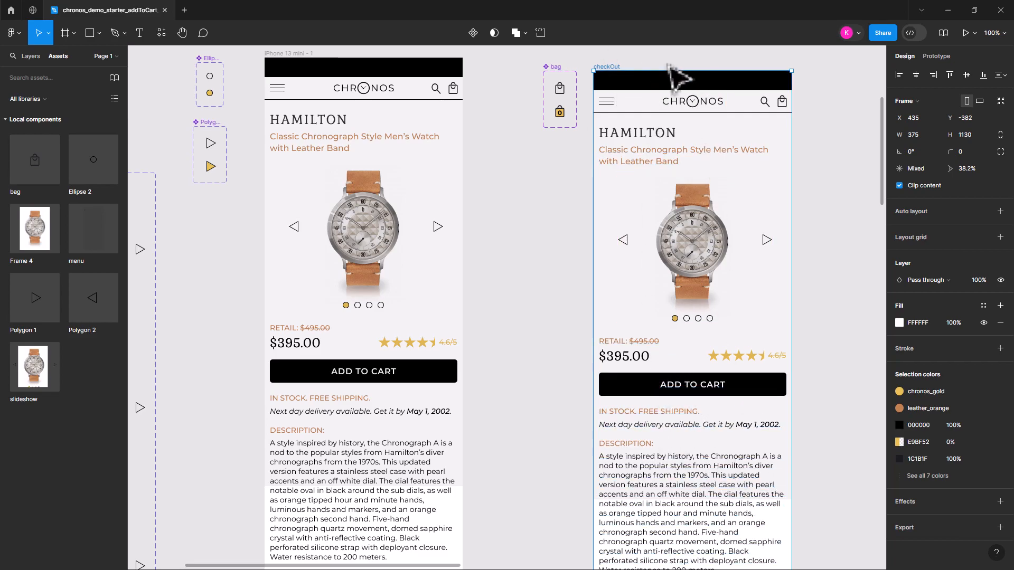
pyautogui.press('Delete')
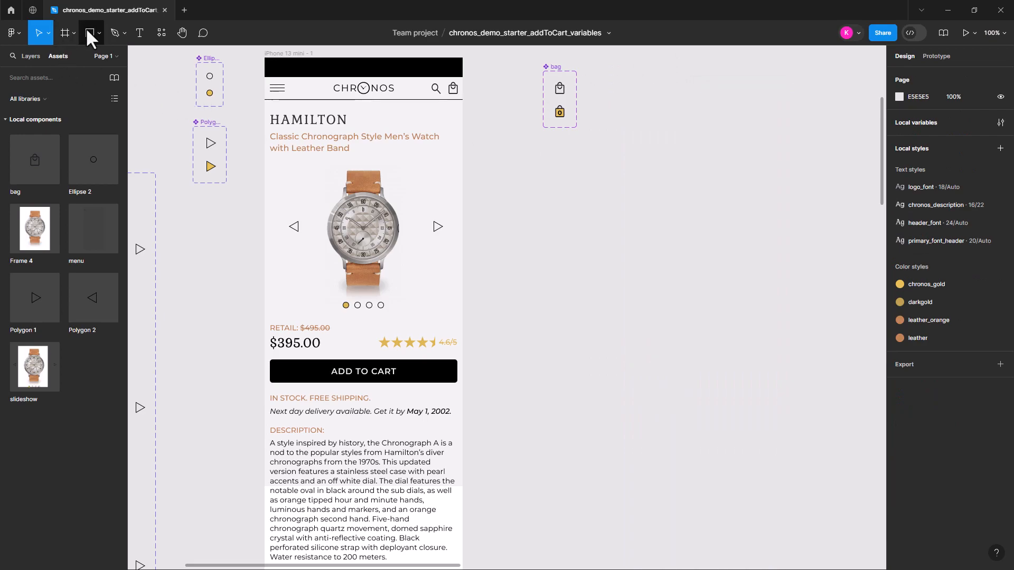
# Draw a new frame on the empty canvas beside the bag component and set its width and height to 375
pyautogui.click(63, 33)
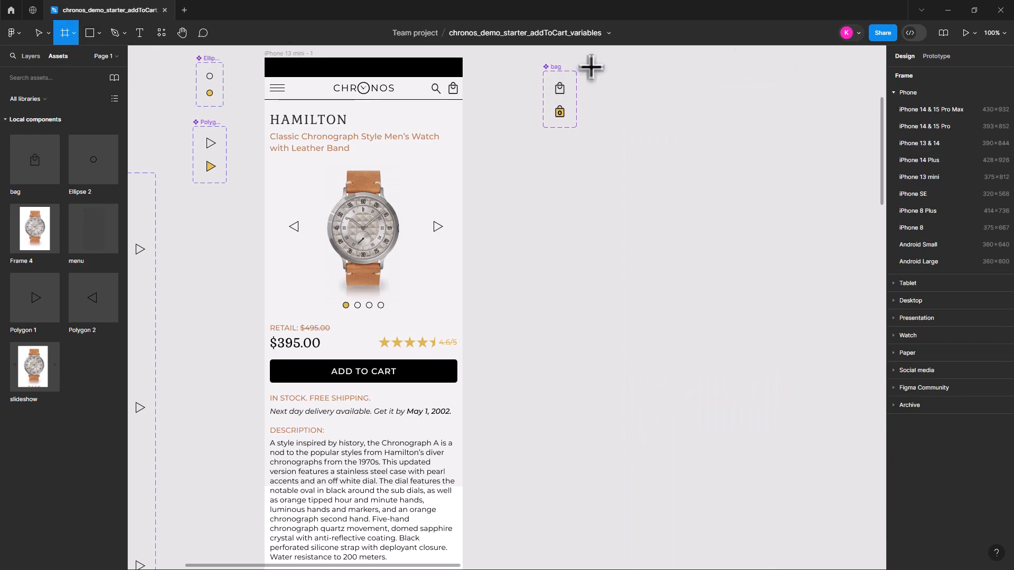
pyautogui.moveTo(611, 62); pyautogui.dragTo(748, 347)
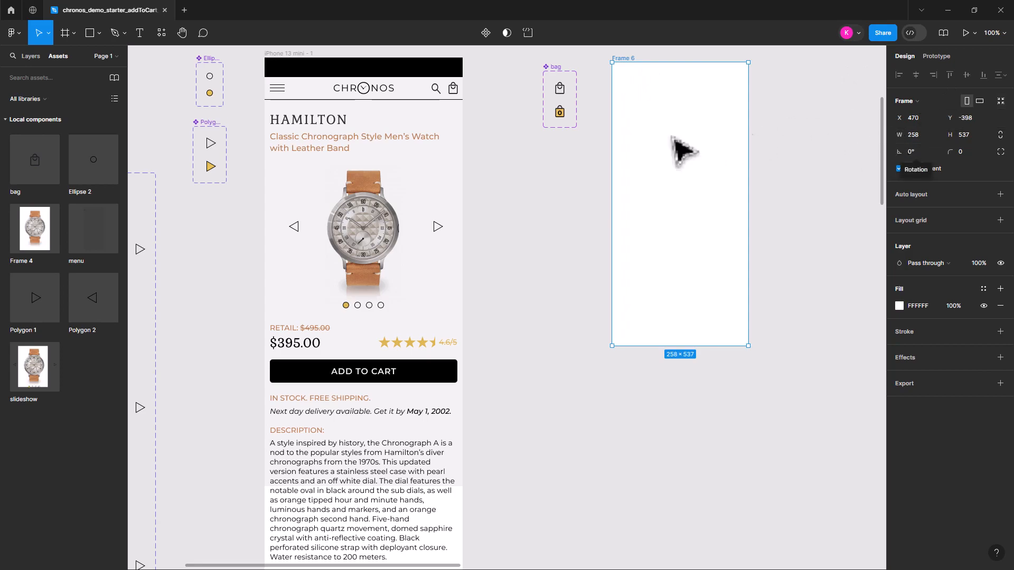
pyautogui.click(298, 65)
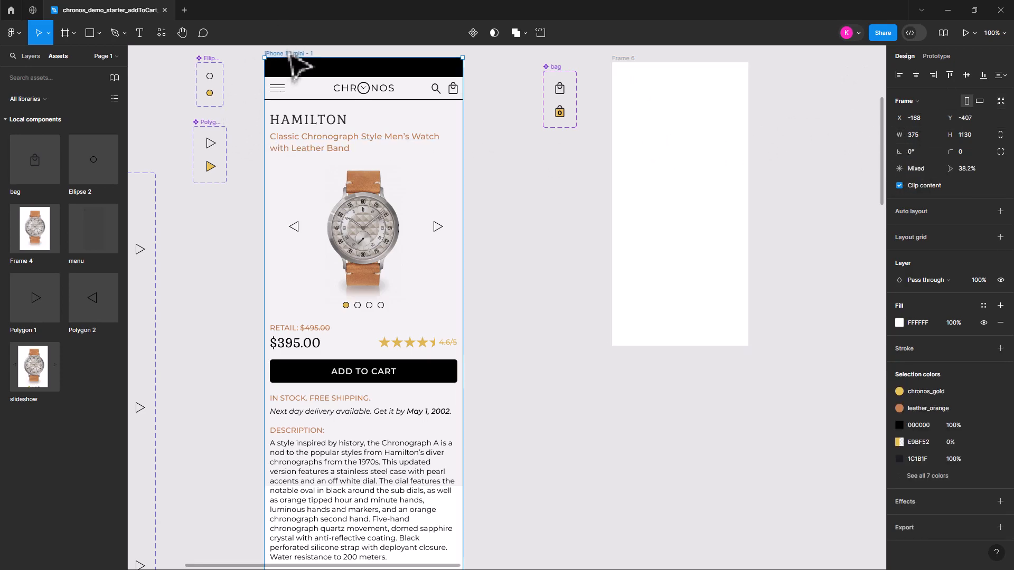
pyautogui.click(622, 79)
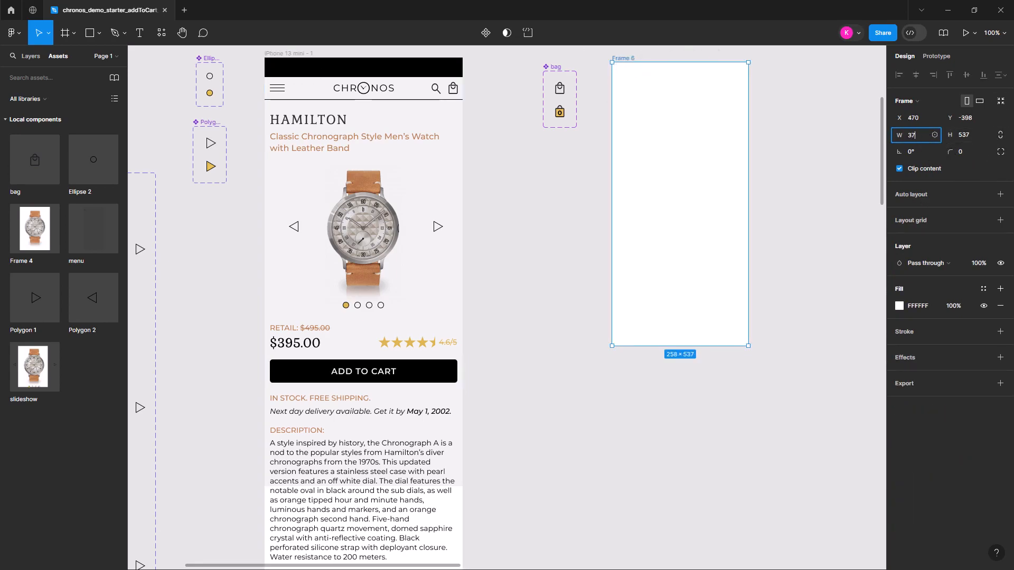
pyautogui.write('375')
pyautogui.press('Return')
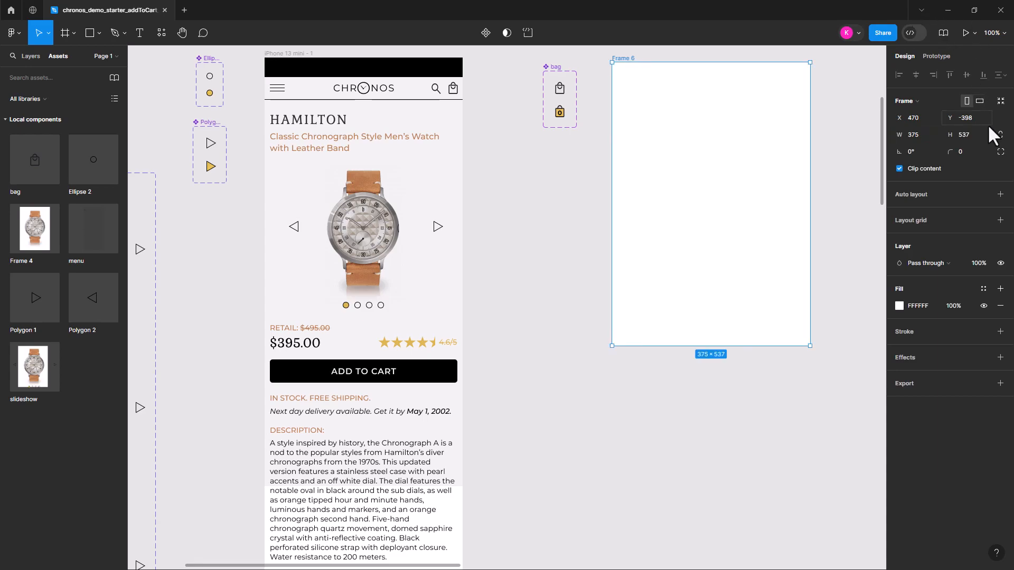
pyautogui.click(966, 135)
pyautogui.write('375')
pyautogui.press('Return')
# Move the new square frame below the bag component and rename it CheckOut
pyautogui.moveTo(633, 60); pyautogui.dragTo(563, 175)
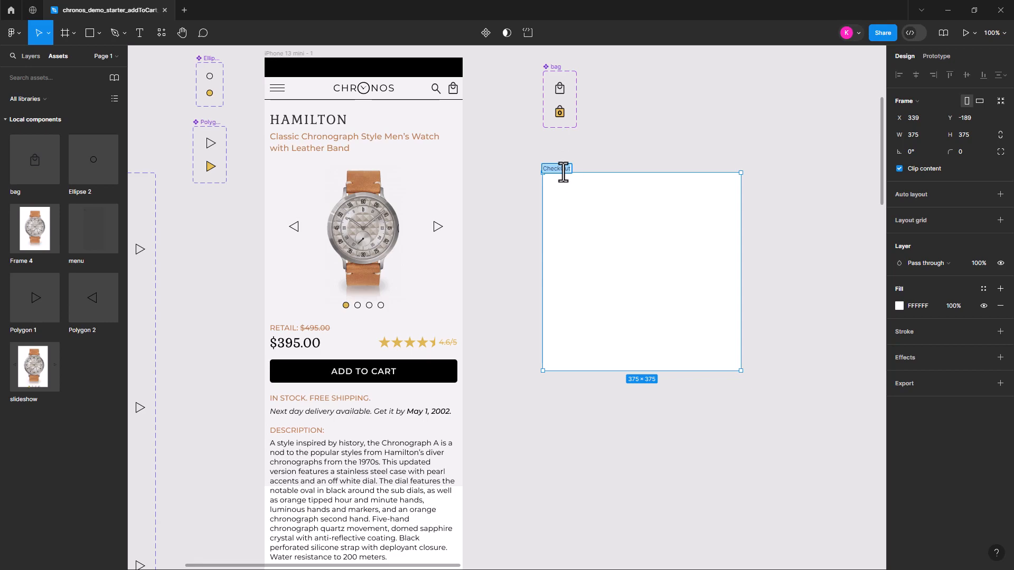
pyautogui.click(549, 403)
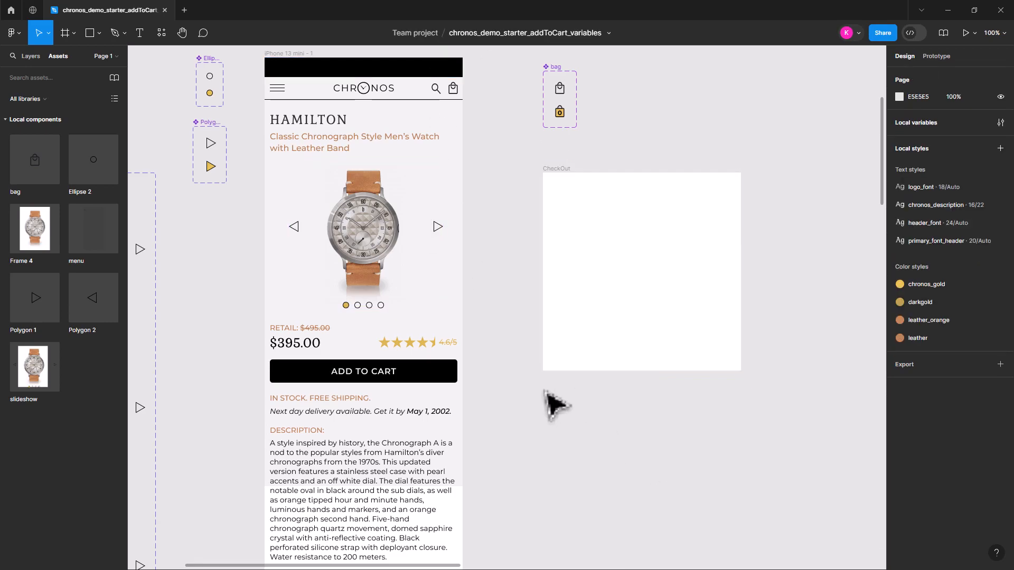
pyautogui.click(430, 376)
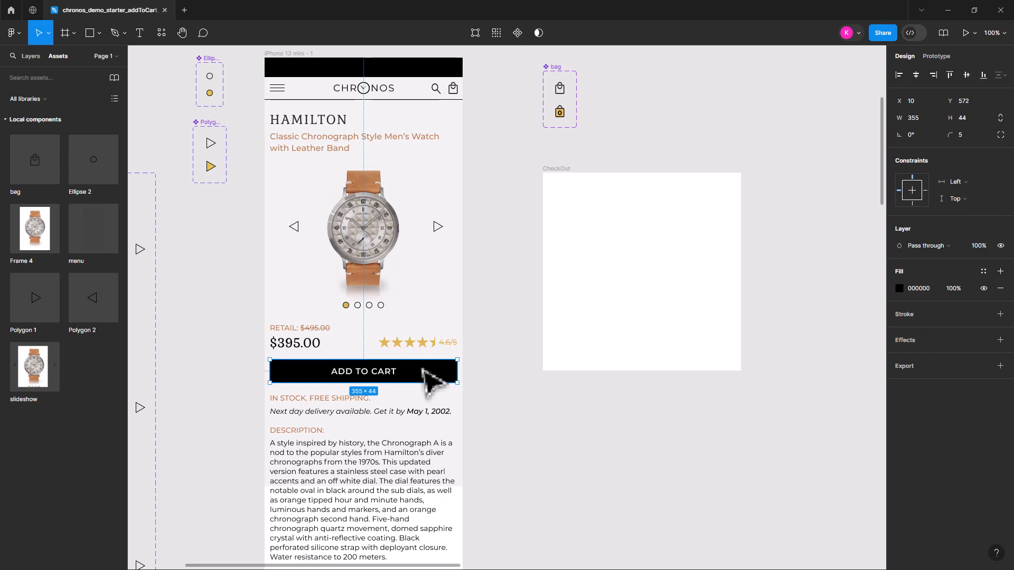
pyautogui.moveTo(423, 369); pyautogui.dragTo(686, 334)
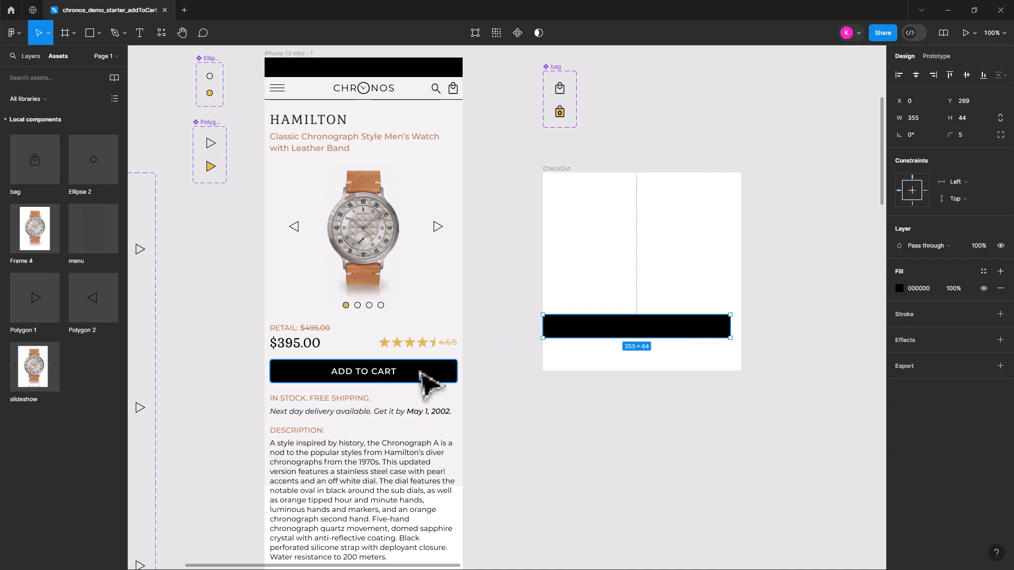
pyautogui.hotkey('ctrl', 'z')
pyautogui.click(517, 428)
# Copy the ADD TO CART rectangle and label together into the lower part of the CheckOut frame and duplicate them just above
pyautogui.click(379, 373)
pyautogui.keyDown('shift'); pyautogui.click(445, 371); pyautogui.keyUp('shift')
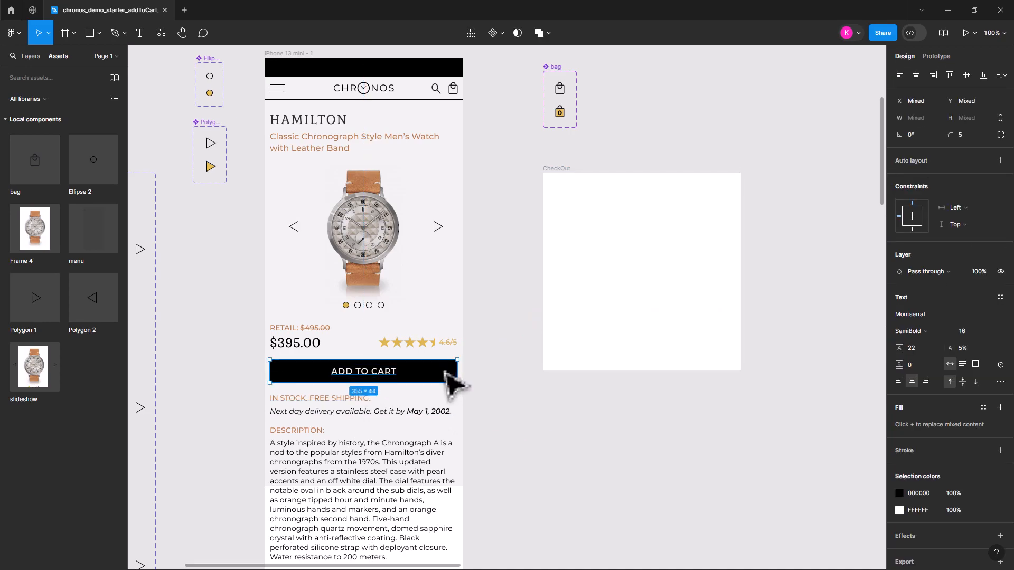
pyautogui.moveTo(445, 380); pyautogui.dragTo(711, 328)
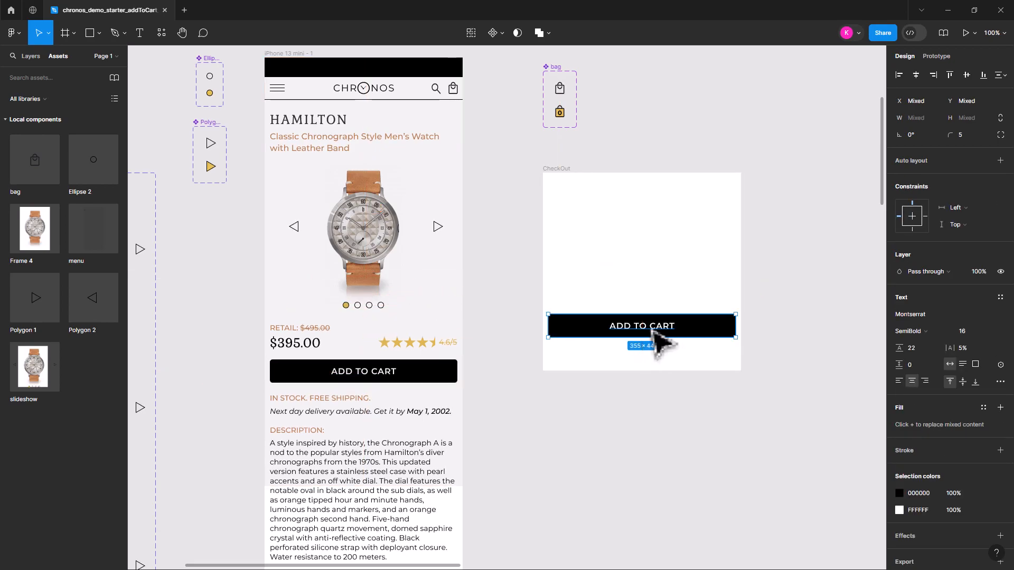
pyautogui.moveTo(684, 327); pyautogui.dragTo(684, 299)
# Change the lower button's label in the CheckOut frame to CONTINUE SHOPPING
pyautogui.doubleClick(666, 298)
pyautogui.click(657, 325)
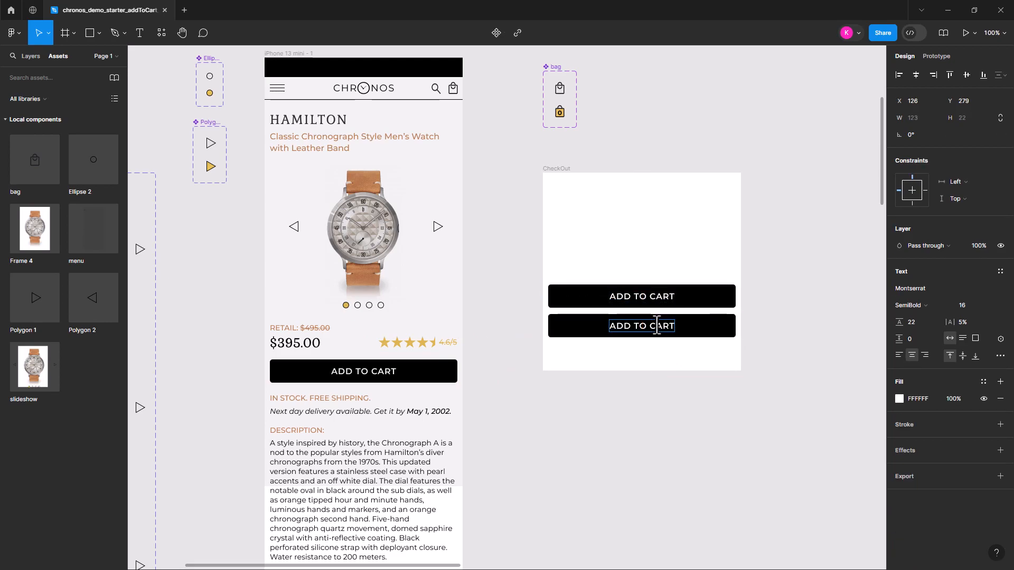
pyautogui.moveTo(611, 326); pyautogui.dragTo(674, 316)
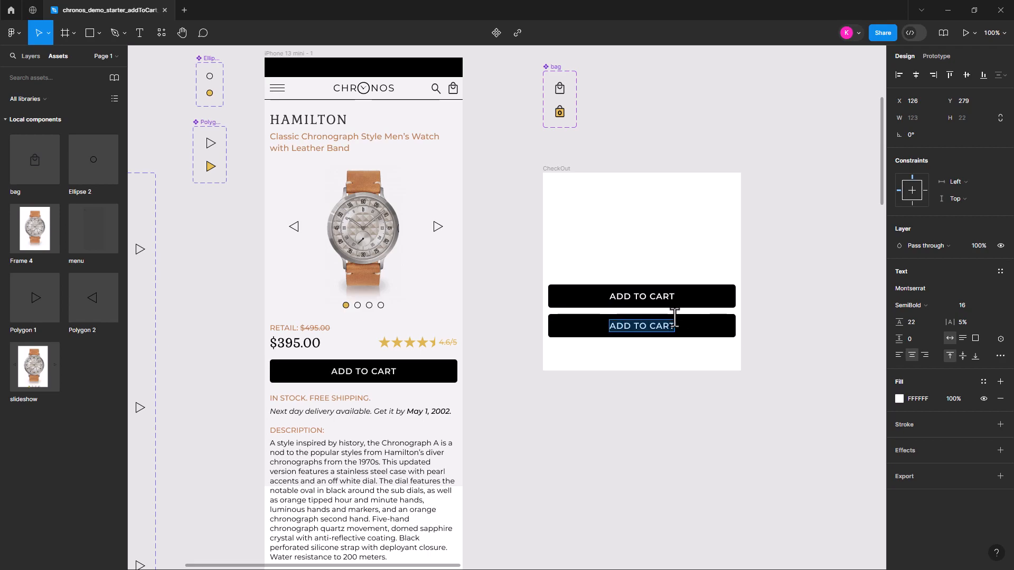
pyautogui.write('CONT')
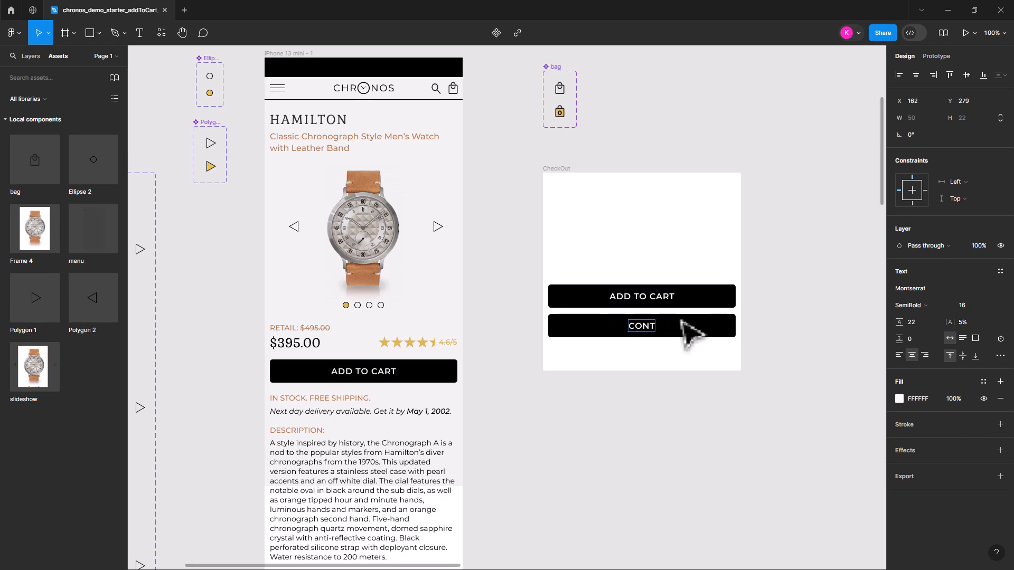
pyautogui.write('INUE SHOPPING')
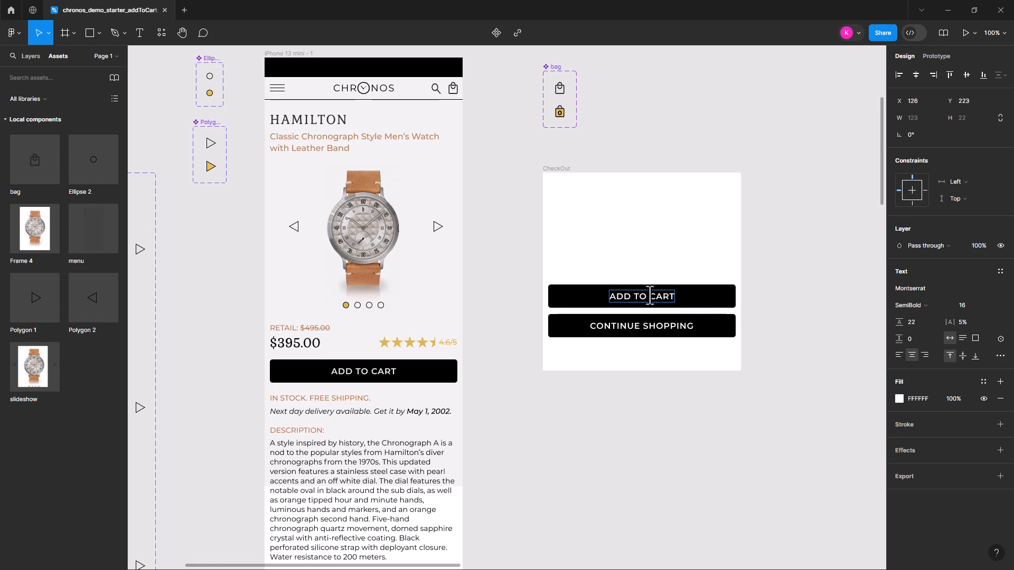
# Change the upper button's label in the CheckOut frame to CHECK OUT NOW!
pyautogui.moveTo(608, 297); pyautogui.dragTo(705, 297)
pyautogui.write('CHECK OUT NOW!')
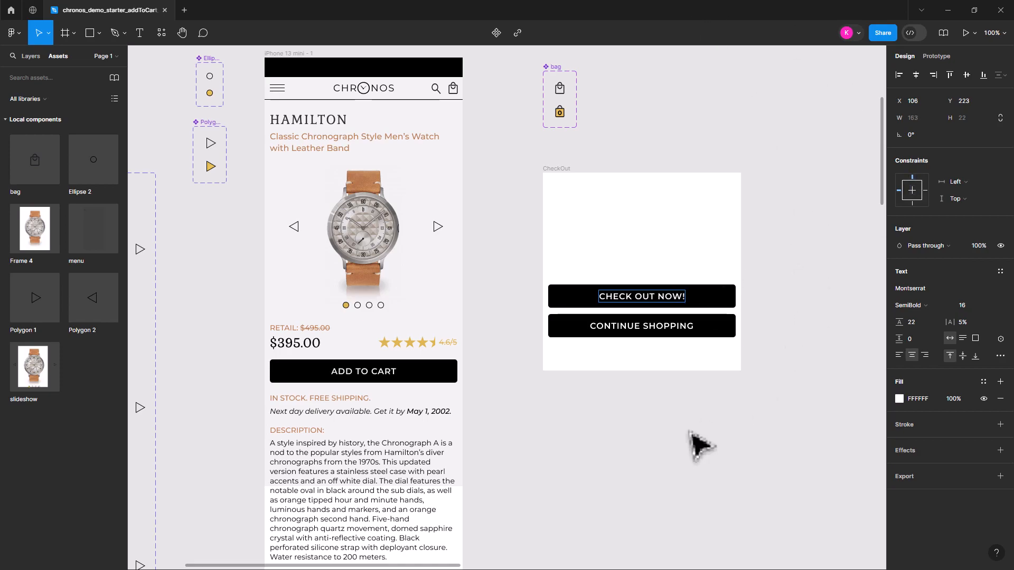
pyautogui.click(681, 327)
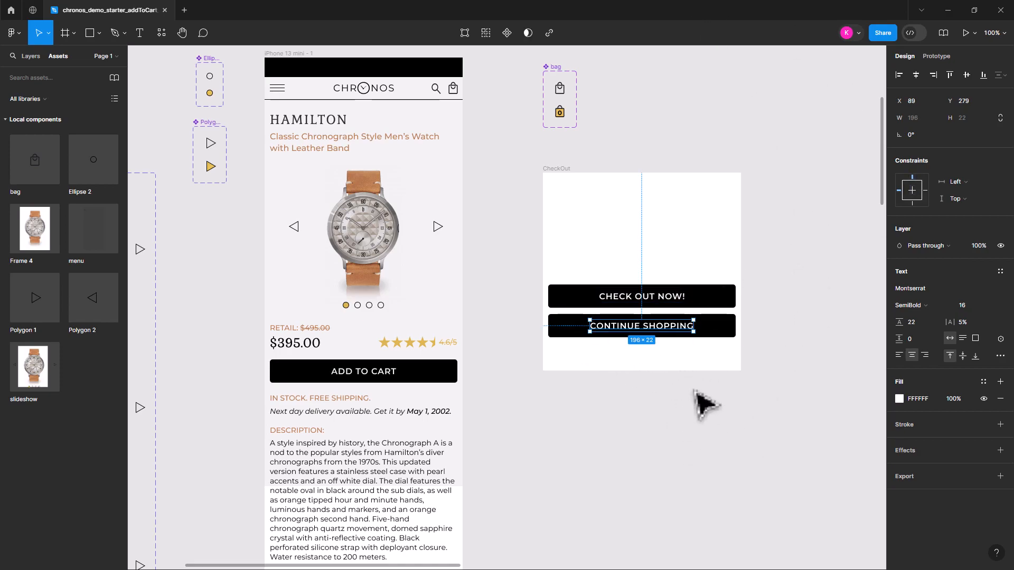
# Move both buttons with their labels slightly down, closer to the bottom edge of the CheckOut frame
pyautogui.click(782, 369)
pyautogui.moveTo(790, 410); pyautogui.dragTo(517, 251)
pyautogui.moveTo(682, 301); pyautogui.dragTo(692, 316)
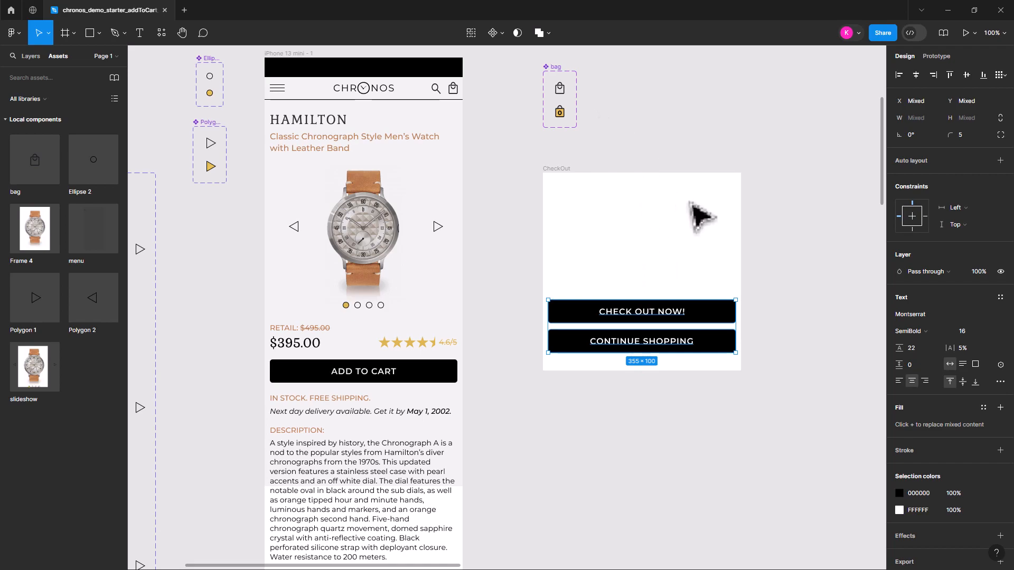
pyautogui.click(776, 230)
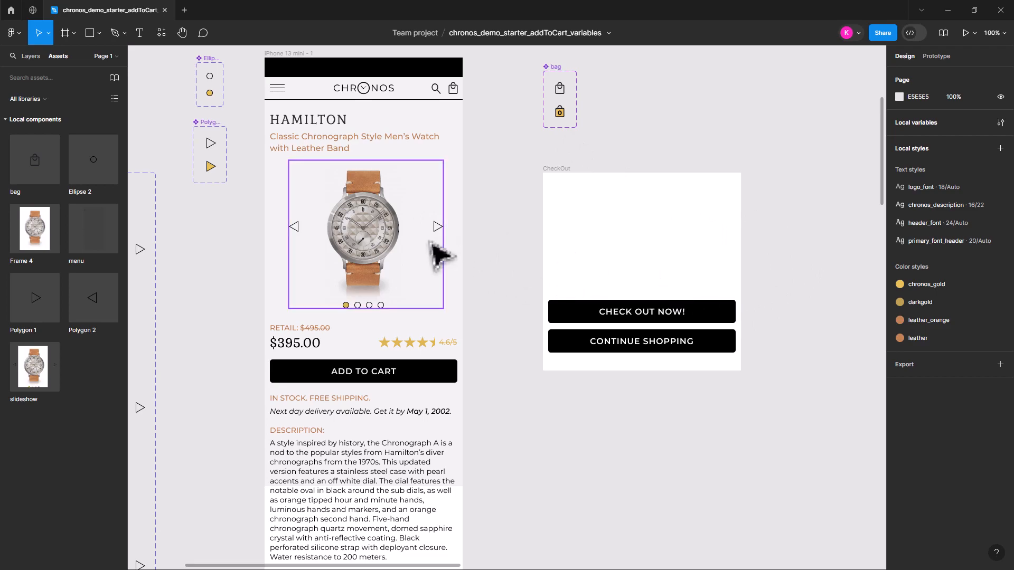
# Copy the HAMILTON heading from the phone frame to the CheckOut frame and centre it near that frame's upper edge
pyautogui.click(334, 124)
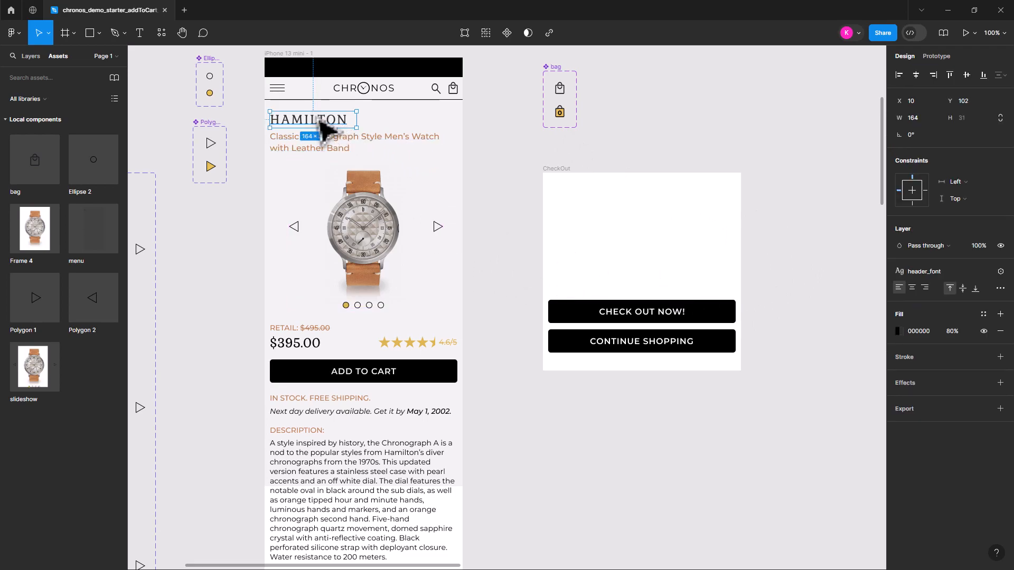
pyautogui.moveTo(317, 131); pyautogui.dragTo(657, 211)
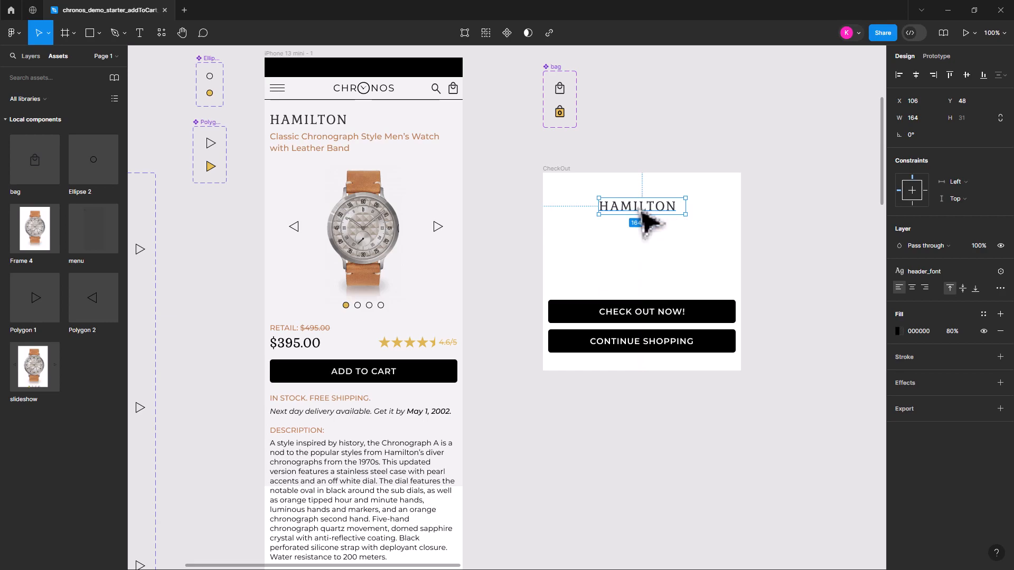
pyautogui.doubleClick(639, 210)
pyautogui.click(654, 229)
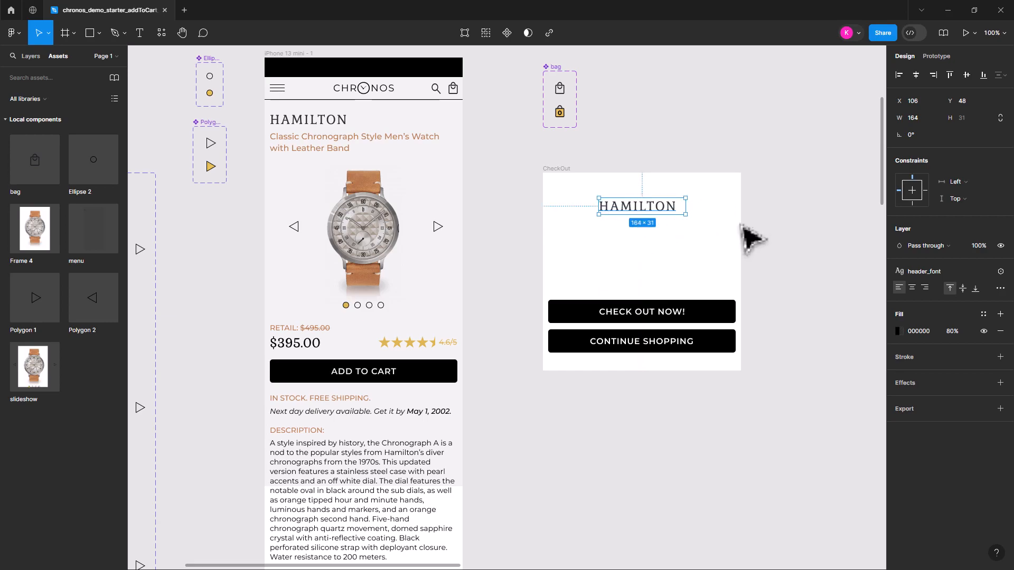
pyautogui.moveTo(644, 212); pyautogui.dragTo(640, 193)
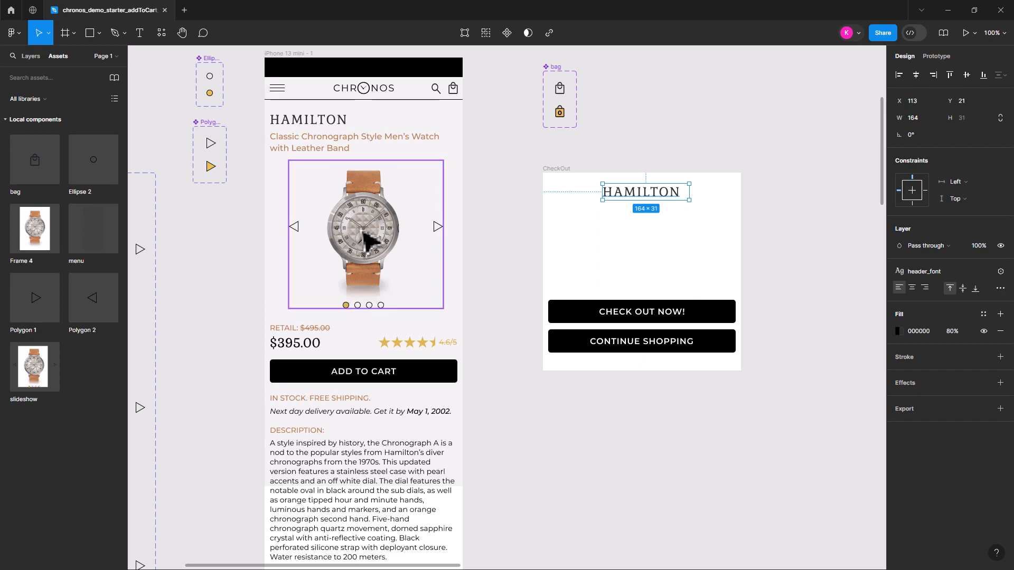
# Copy the four-watch image group under MORE FROM HAMILTON into the CheckOut frame, between the heading and the buttons
pyautogui.scroll(1, 222, 279)
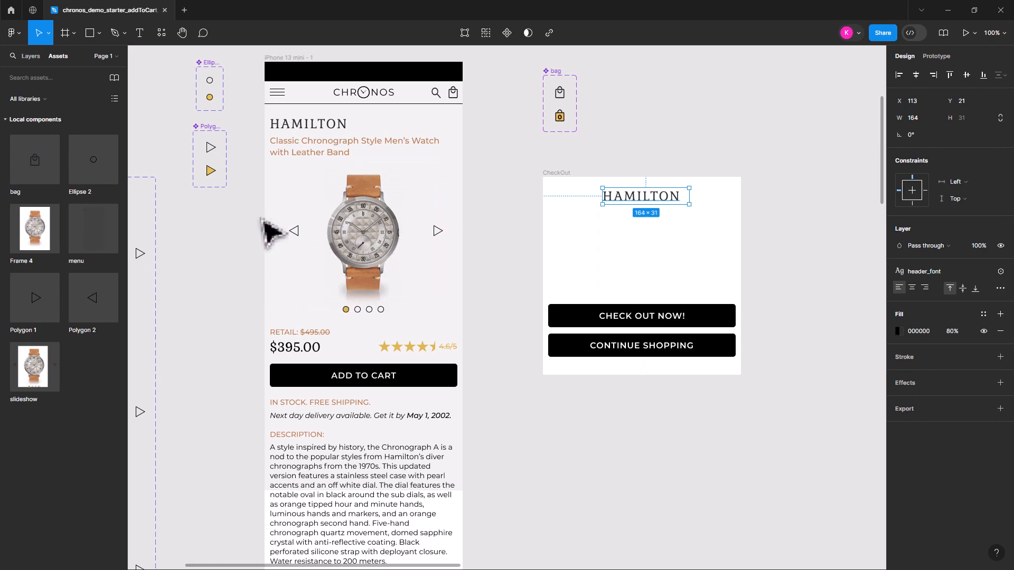
pyautogui.moveTo(506, 438); pyautogui.dragTo(532, 298)
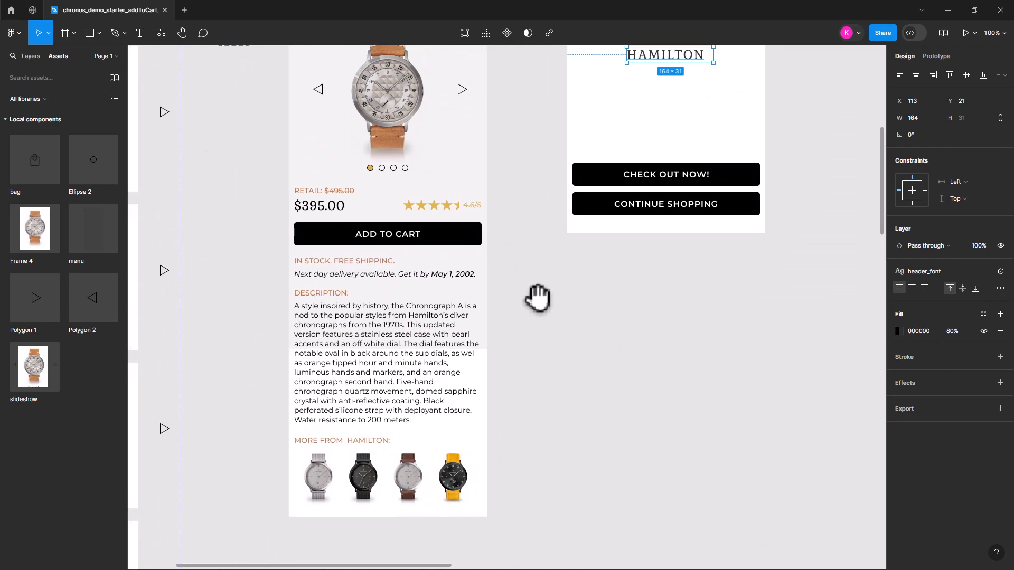
pyautogui.click(389, 479)
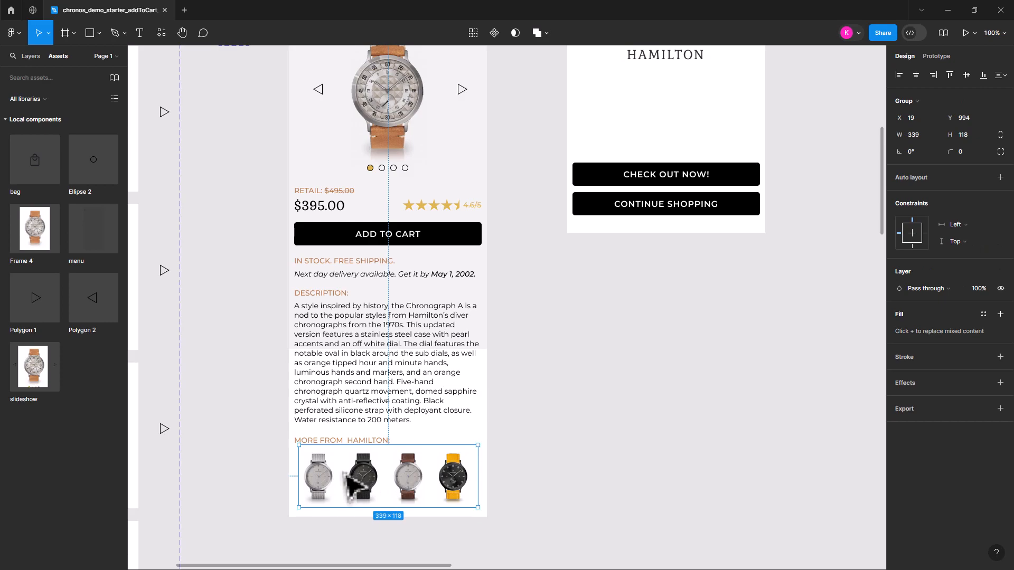
pyautogui.moveTo(364, 478); pyautogui.dragTo(654, 136)
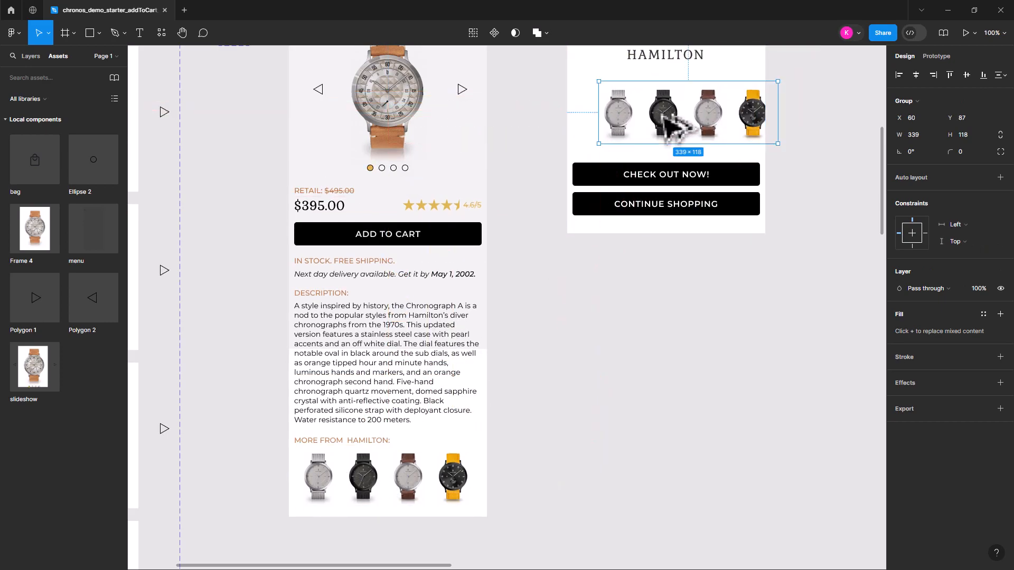
pyautogui.scroll(2, 686, 332)
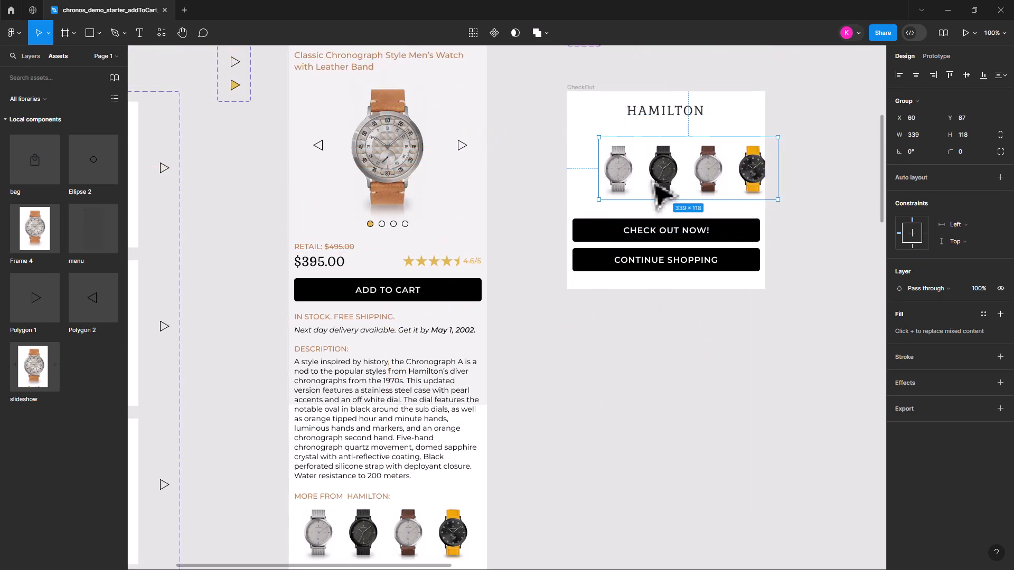
# Pull the full watch strip image out of the copied group so it lies unmasked over the CheckOut frame
pyautogui.doubleClick(668, 178)
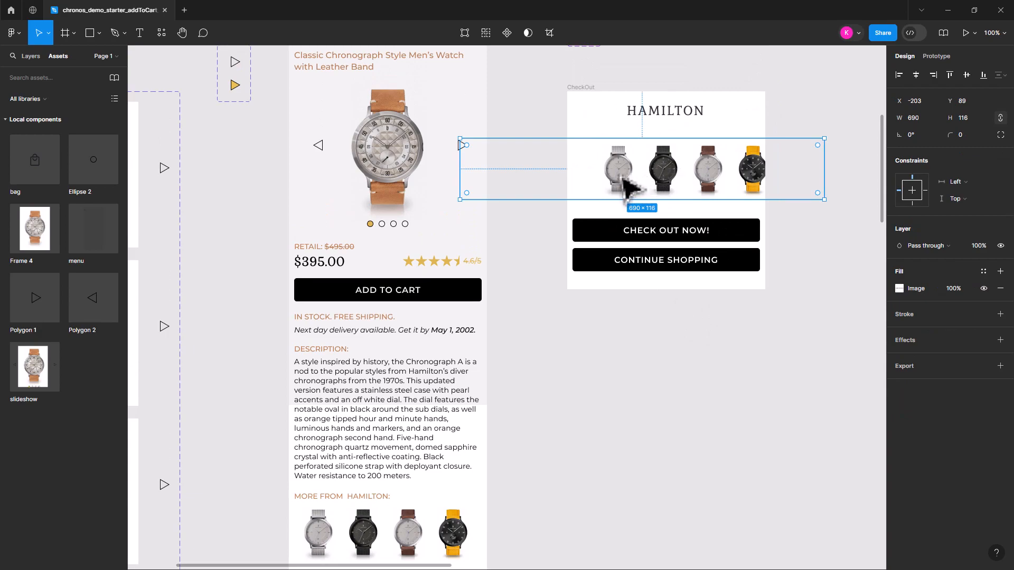
pyautogui.moveTo(628, 189); pyautogui.dragTo(792, 191)
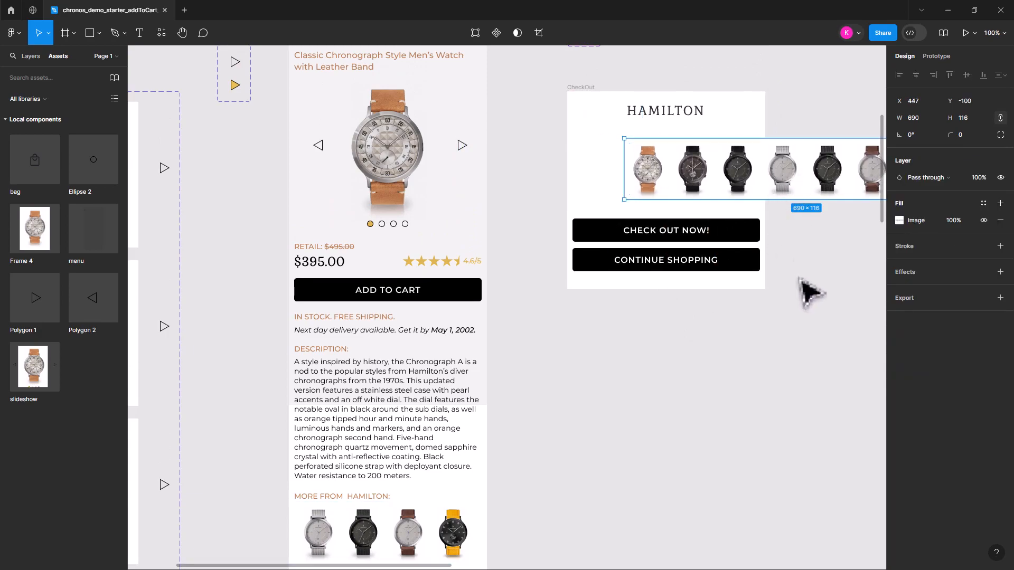
pyautogui.moveTo(778, 297); pyautogui.dragTo(675, 368)
pyautogui.doubleClick(769, 241)
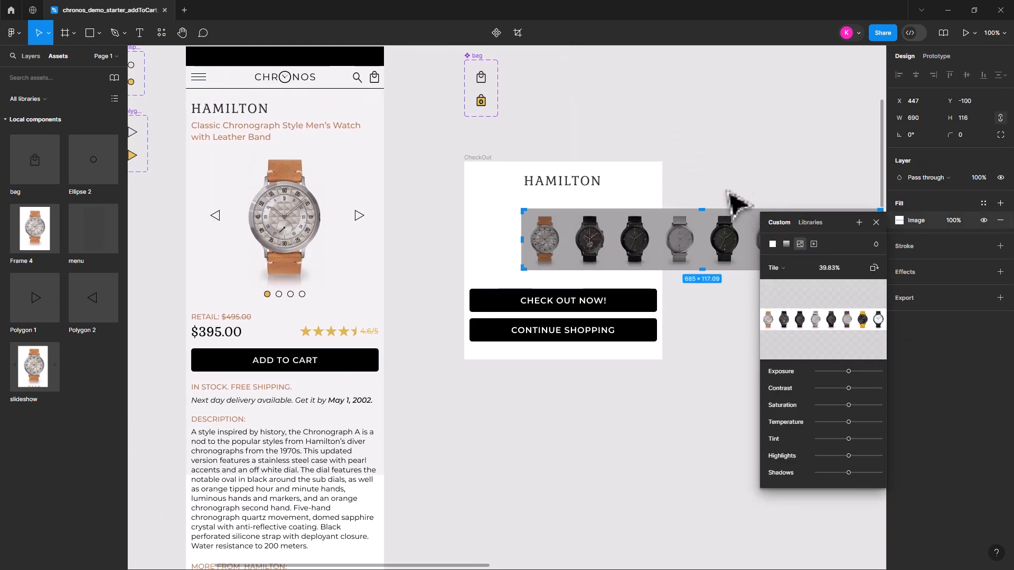
pyautogui.press('Escape')
pyautogui.click(876, 222)
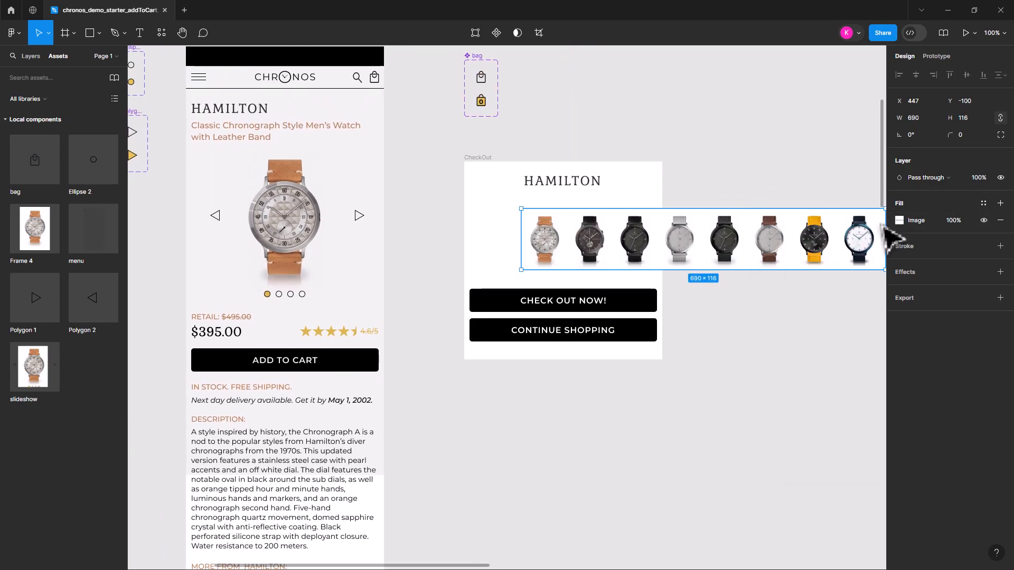
# Switch the watch strip's image fill to Crop and crop it to the first watch, 91 × 116
pyautogui.moveTo(723, 384); pyautogui.dragTo(605, 402)
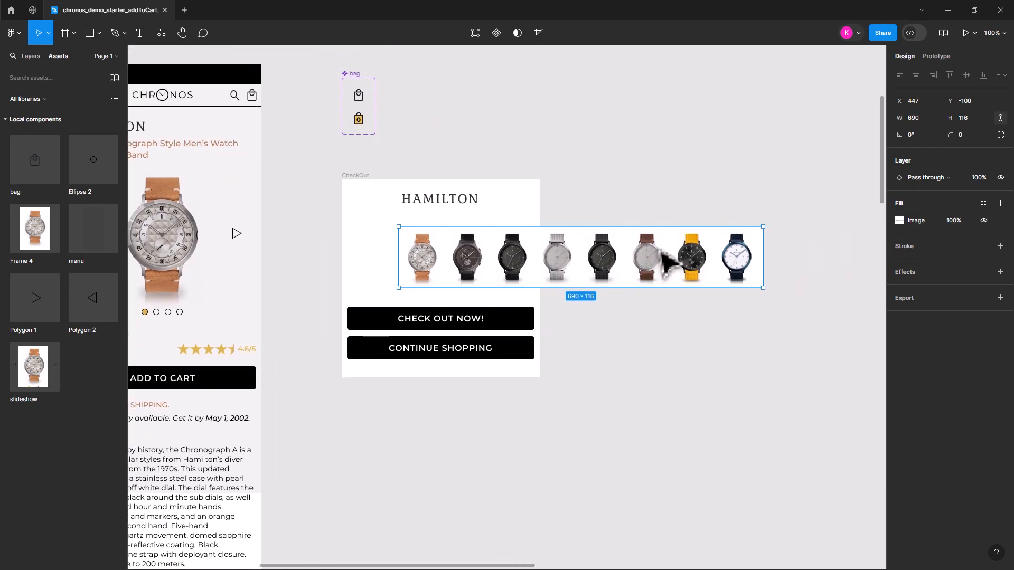
pyautogui.doubleClick(666, 258)
pyautogui.moveTo(757, 229); pyautogui.dragTo(545, 237)
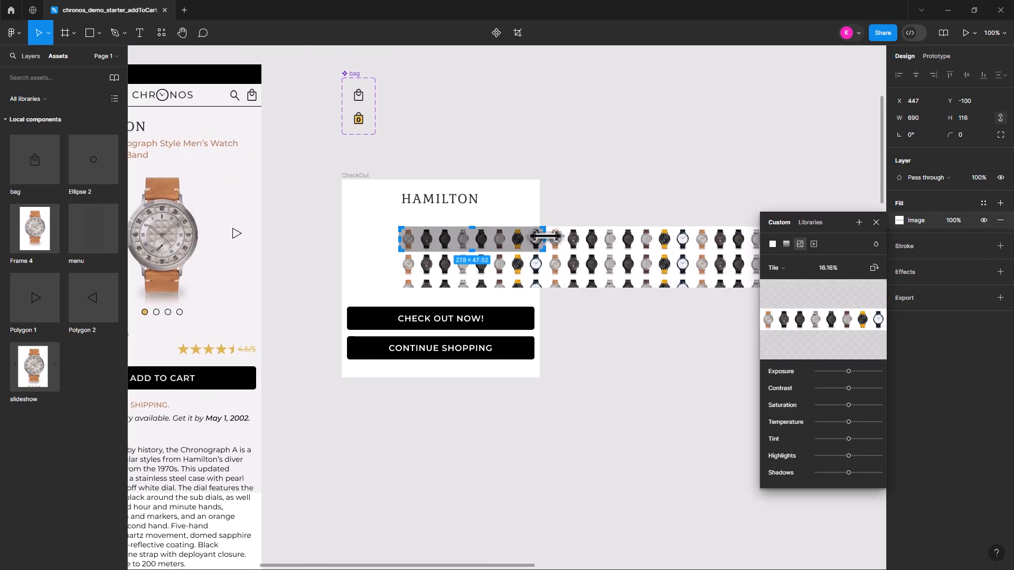
pyautogui.click(787, 269)
pyautogui.hotkey('ctrl', 'z')
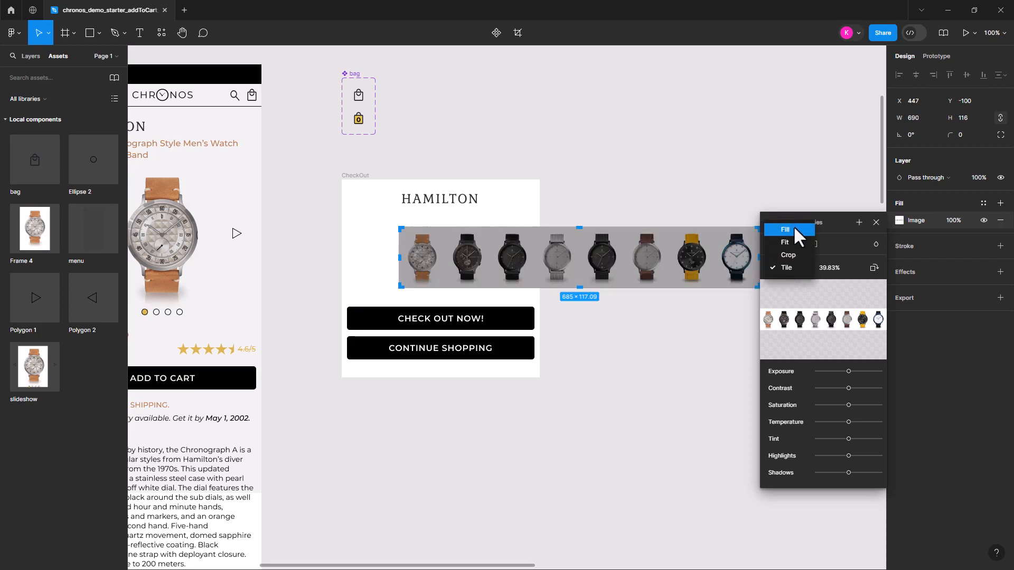
pyautogui.click(796, 252)
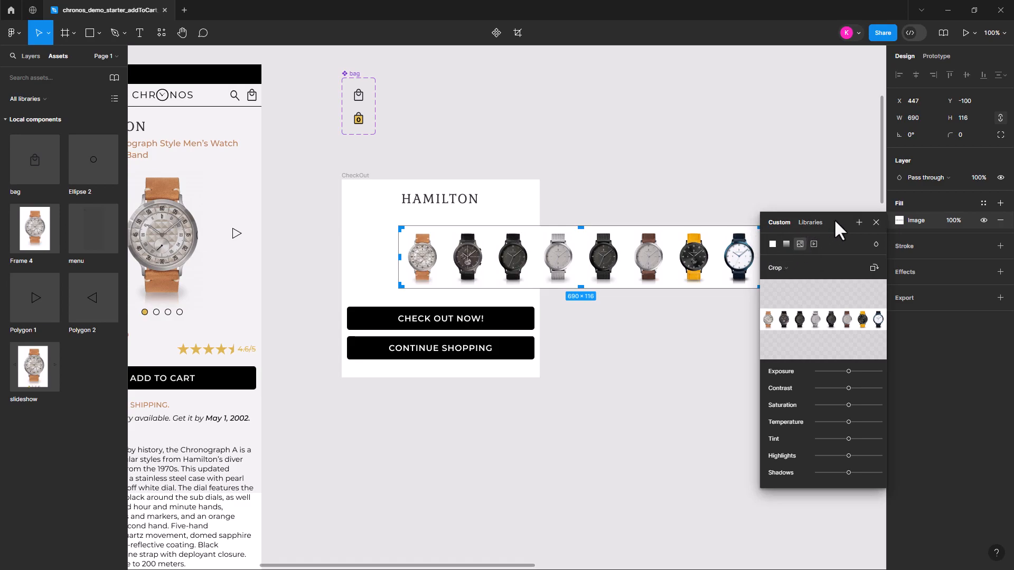
pyautogui.hscroll(2, 637, 335)
pyautogui.moveTo(704, 254); pyautogui.dragTo(385, 251)
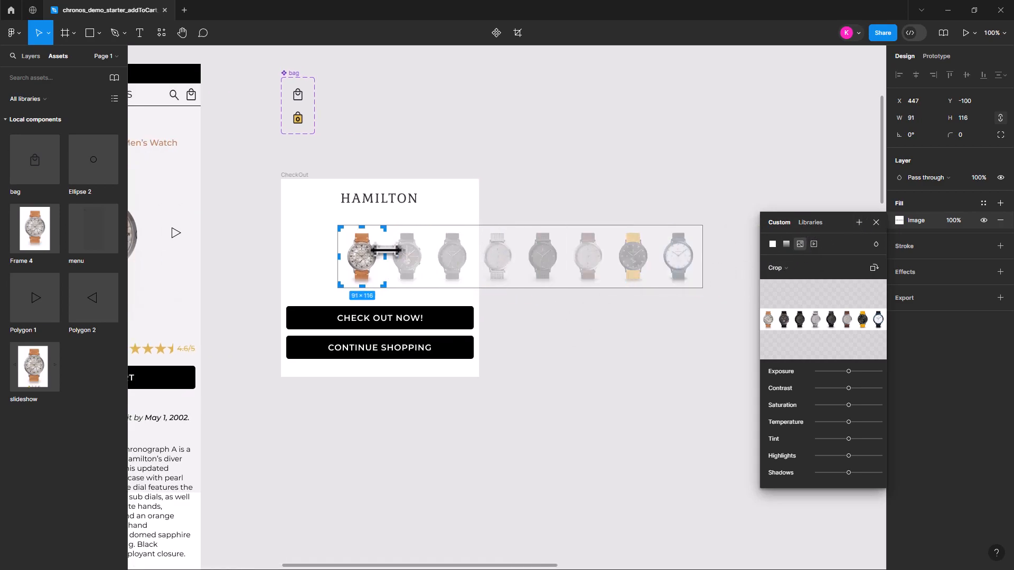
pyautogui.click(629, 344)
# Place the cropped watch in the CheckOut frame, centred just below the HAMILTON heading
pyautogui.moveTo(367, 252); pyautogui.dragTo(385, 240)
pyautogui.moveTo(570, 328); pyautogui.dragTo(692, 347)
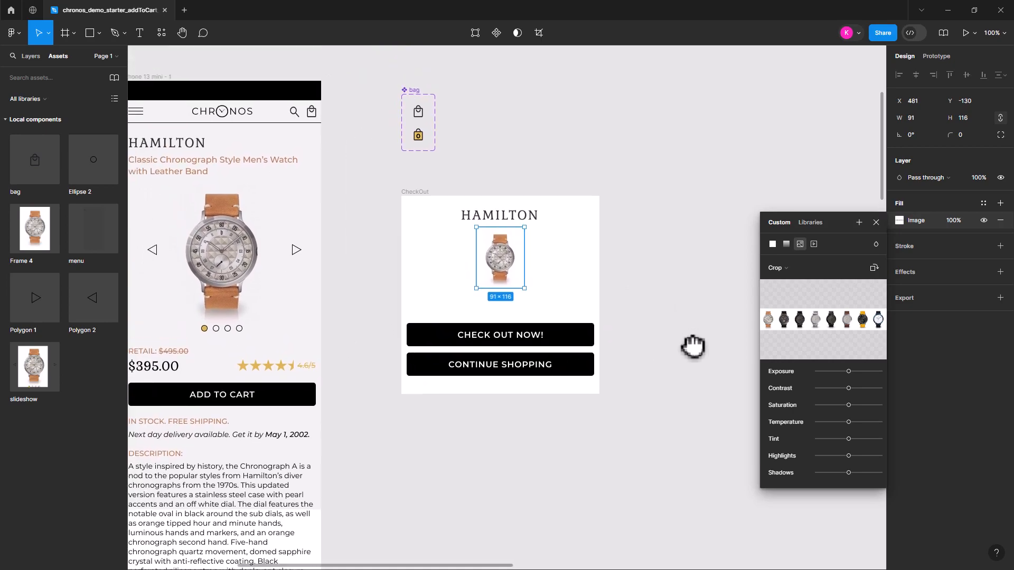
pyautogui.click(683, 283)
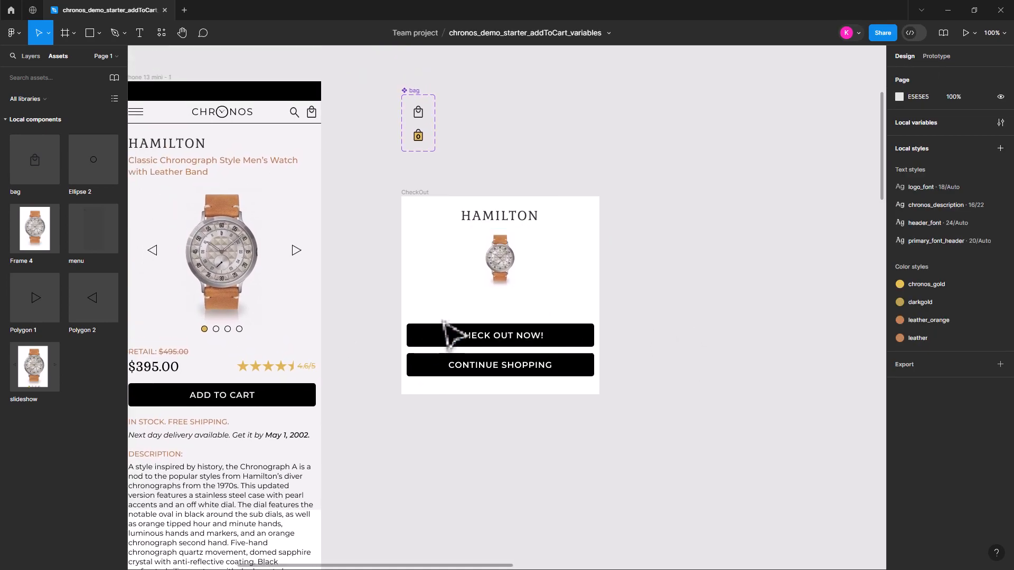
pyautogui.click(502, 263)
pyautogui.moveTo(501, 262); pyautogui.dragTo(500, 256)
# Nudge the CheckOut frame's HAMILTON heading slightly right to X 116, Y 20
pyautogui.click(511, 216)
pyautogui.moveTo(510, 215); pyautogui.dragTo(513, 215)
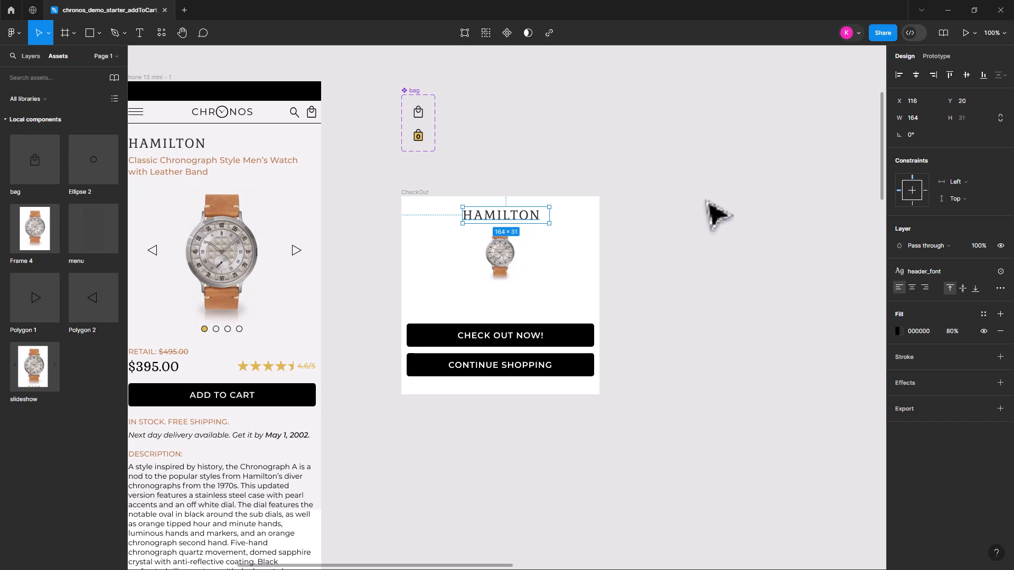
pyautogui.click(713, 214)
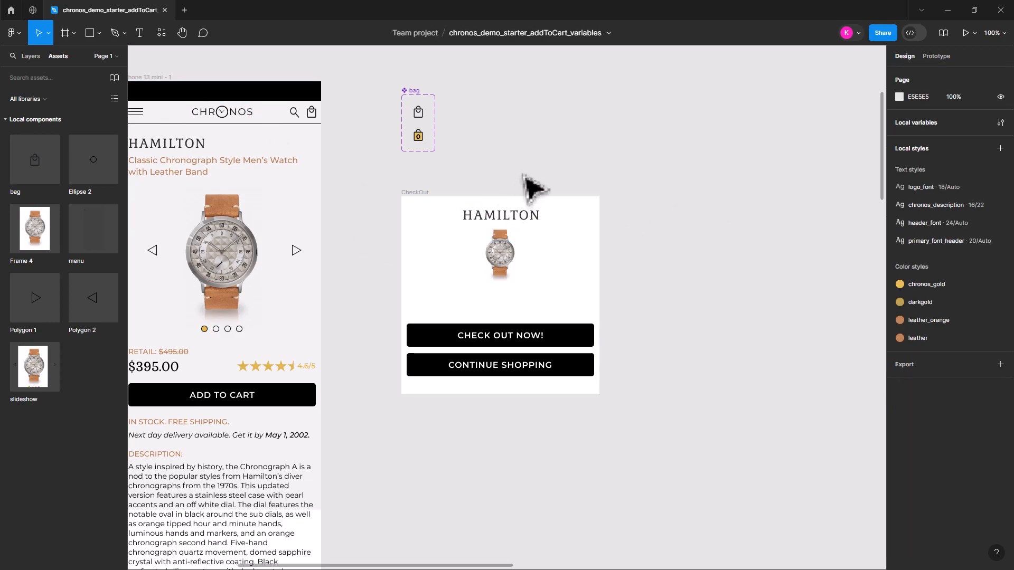
# Add a "-" text in the CheckOut frame just above the CHECK OUT NOW! button
pyautogui.moveTo(509, 177); pyautogui.dragTo(595, 175)
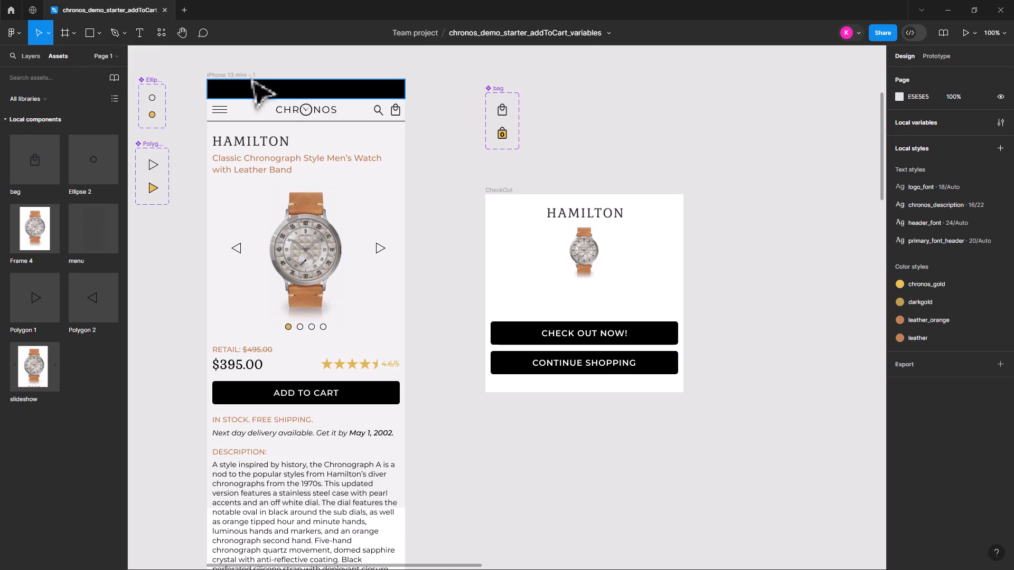
pyautogui.click(140, 36)
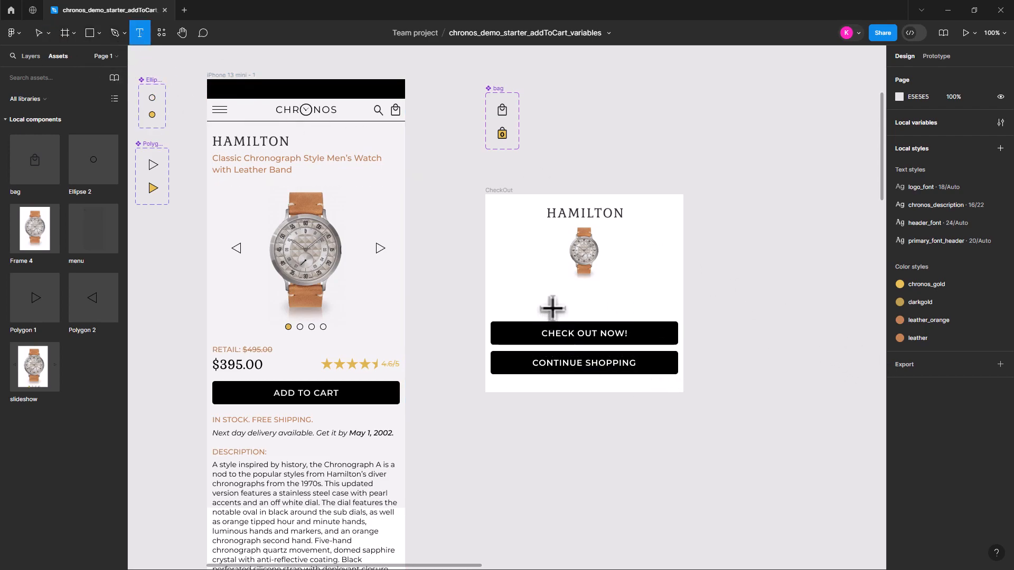
pyautogui.click(546, 302)
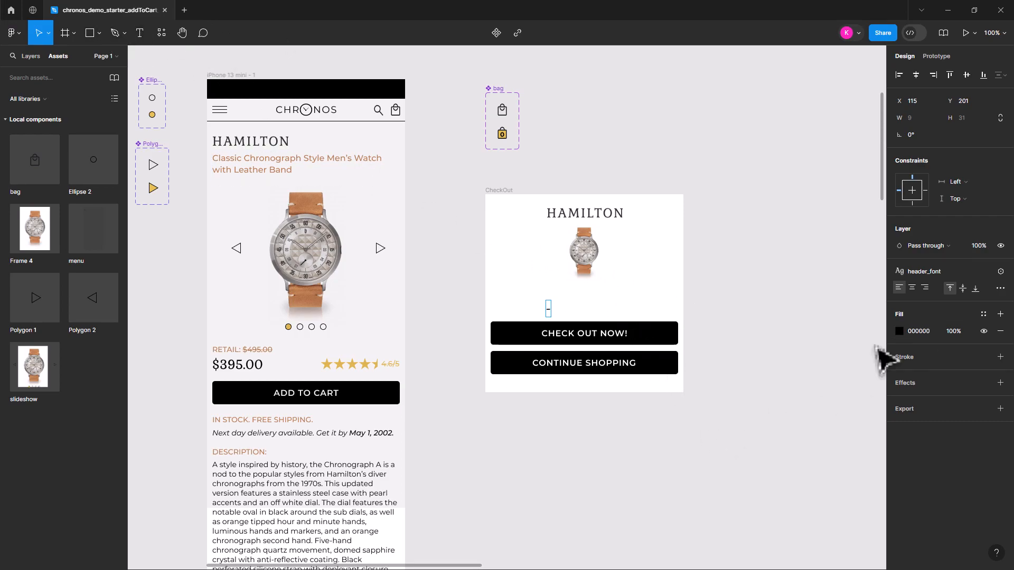
pyautogui.press('Escape')
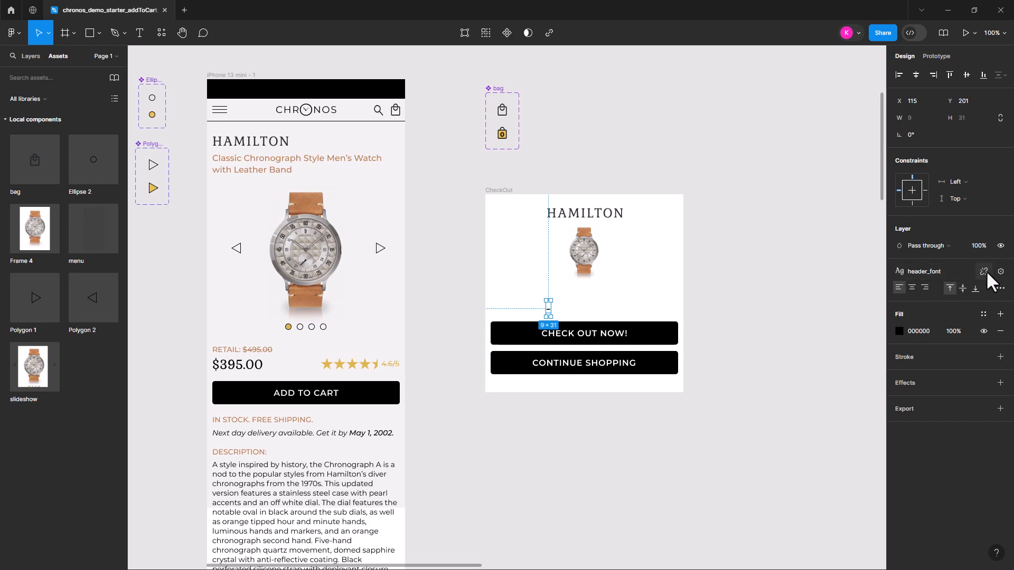
# Detach the header_font style from the minus sign and set its font size to 48
pyautogui.click(983, 270)
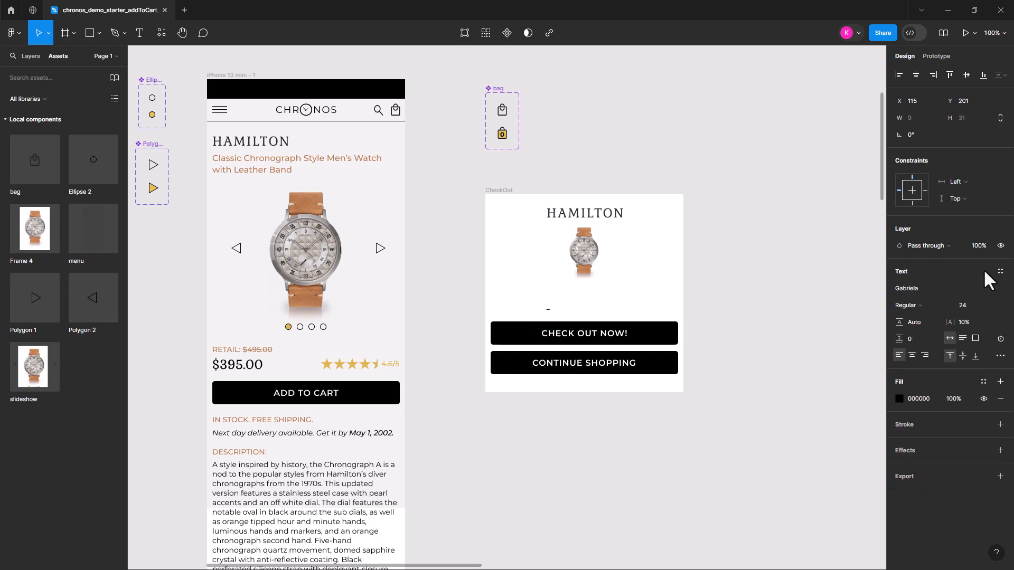
pyautogui.click(989, 302)
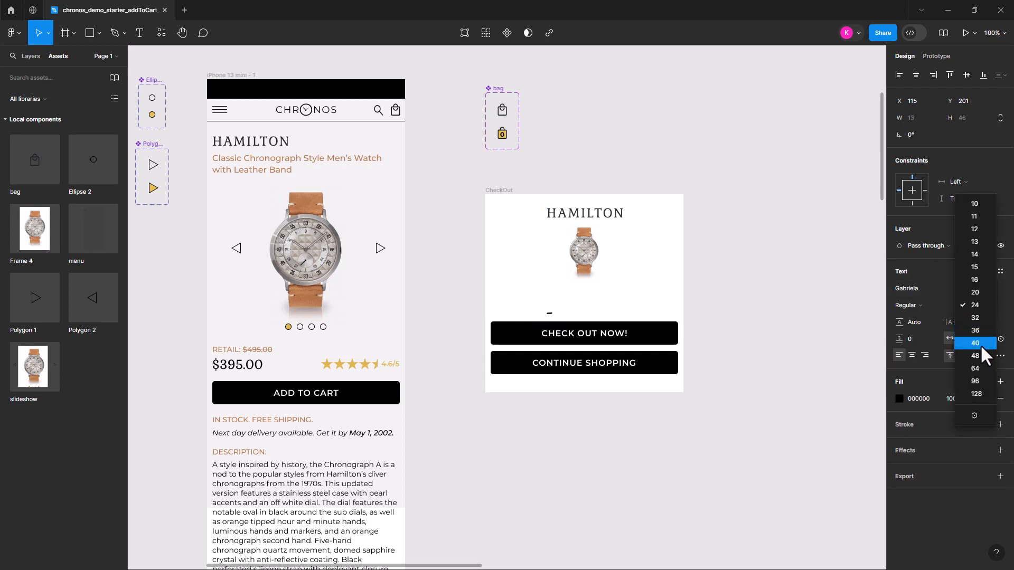
pyautogui.click(975, 358)
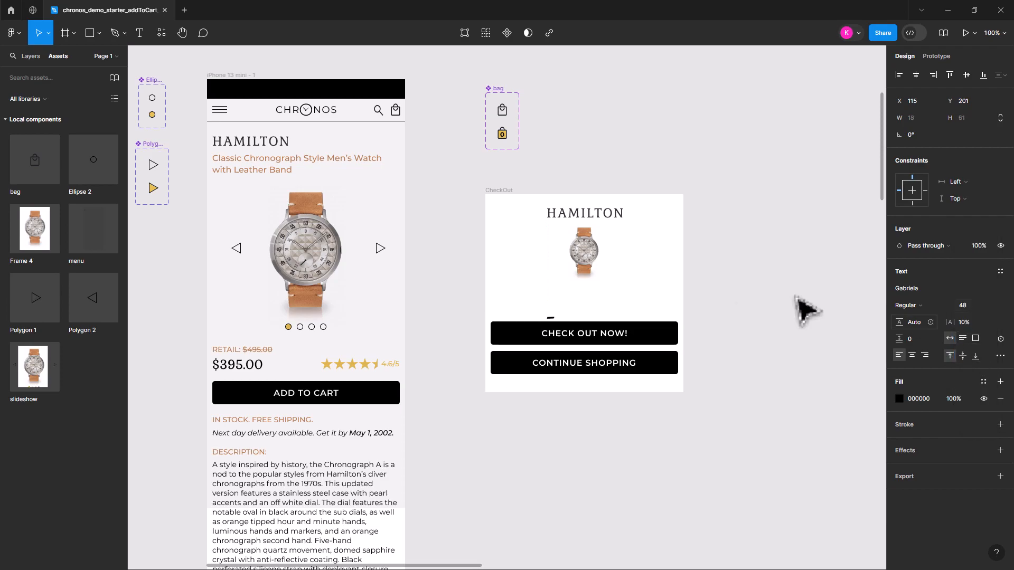
# Position the minus sign below the watch on its left side and duplicate it on the right as a "+"
pyautogui.moveTo(554, 322); pyautogui.dragTo(614, 300)
pyautogui.doubleClick(614, 300)
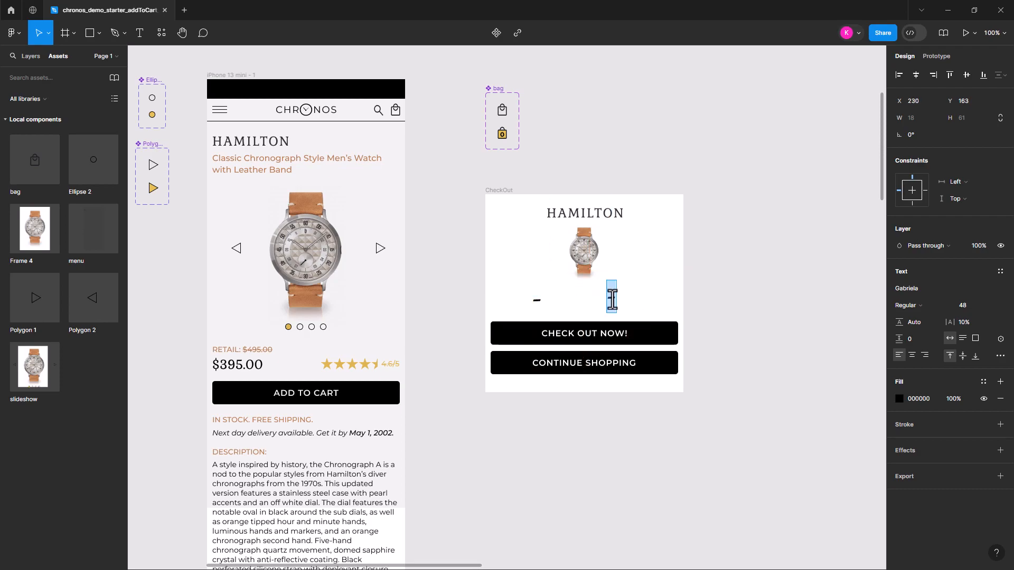
pyautogui.write('+')
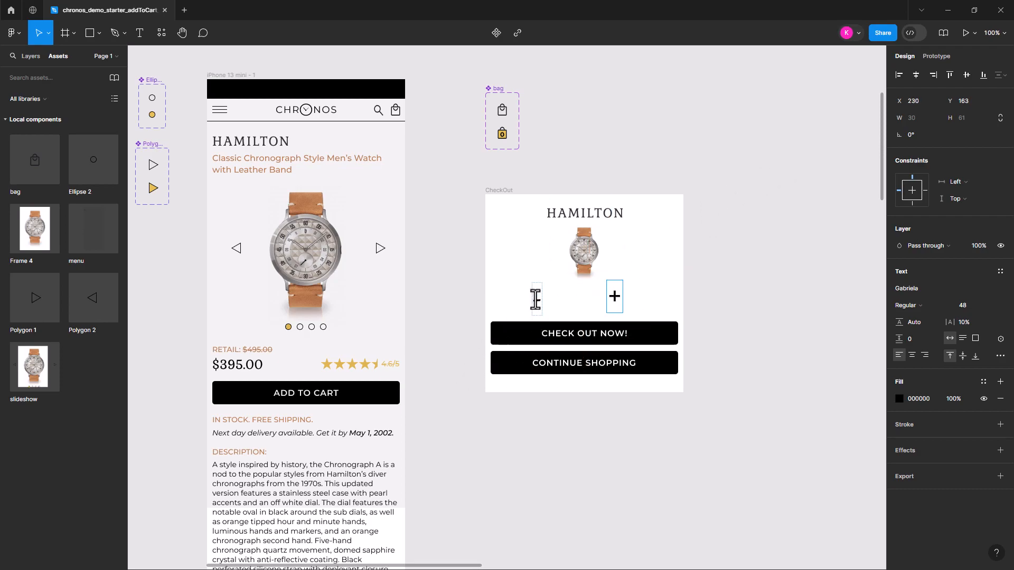
pyautogui.press('Escape')
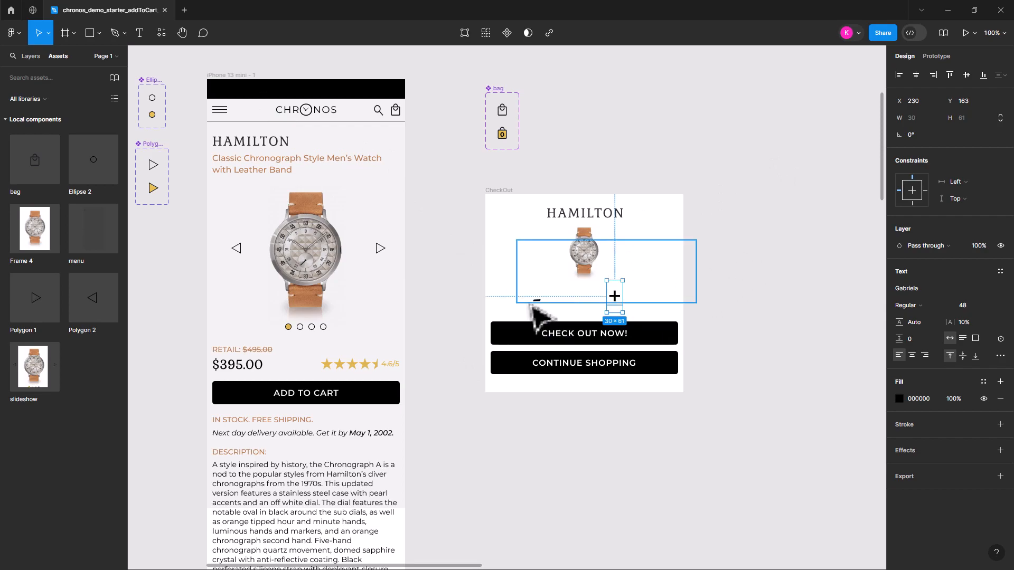
# Duplicate the plus sign between the minus and plus signs and change the copy's text to 0
pyautogui.keyDown('alt'); pyautogui.moveTo(619, 303); pyautogui.dragTo(580, 305); pyautogui.keyUp('alt')
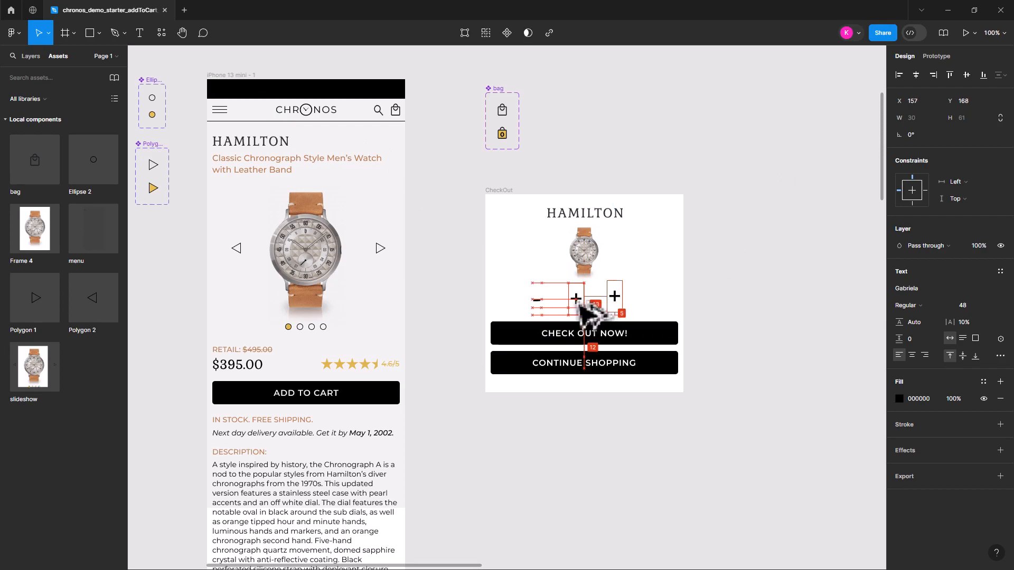
pyautogui.doubleClick(577, 304)
pyautogui.write('0')
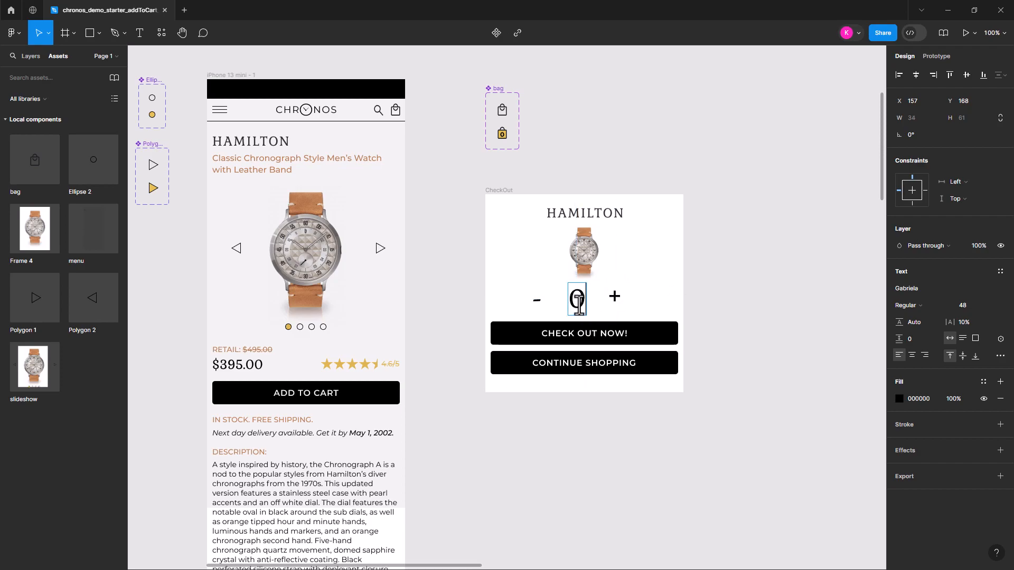
# Set the font size of the 0 between the minus and plus signs to 30
pyautogui.moveTo(571, 300); pyautogui.dragTo(583, 298)
pyautogui.click(961, 309)
pyautogui.write('30')
pyautogui.press('Return')
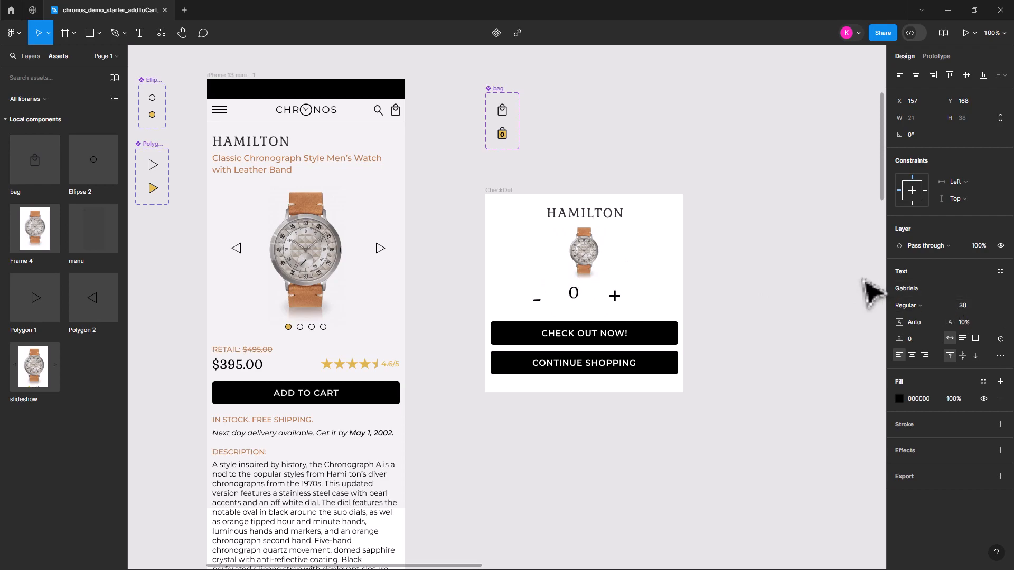
# Set the 0's font size to 36 and arrange the minus, 0 and plus signs in a tight centred row below the CheckOut watch
pyautogui.doubleClick(574, 295)
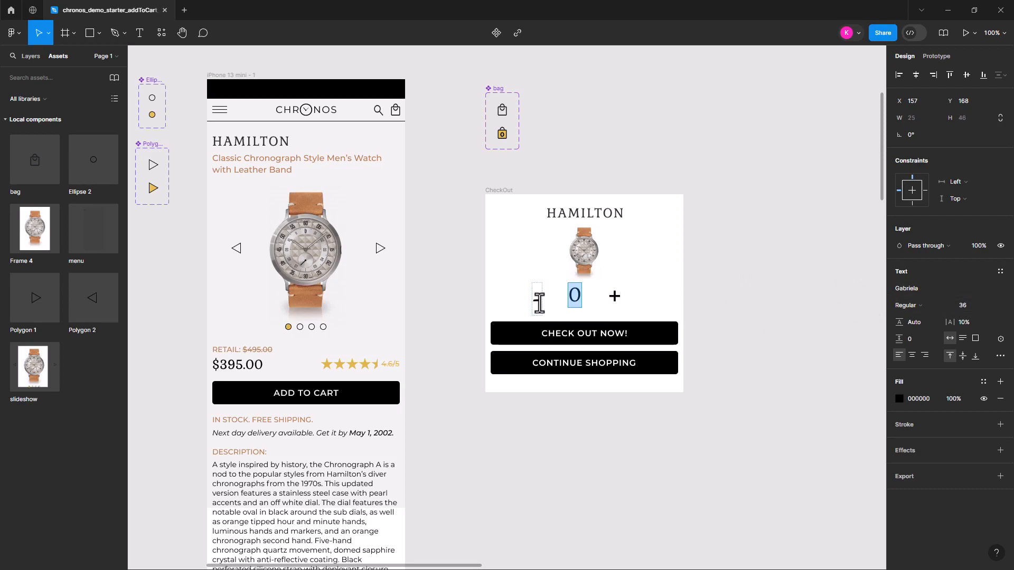
pyautogui.press('Escape')
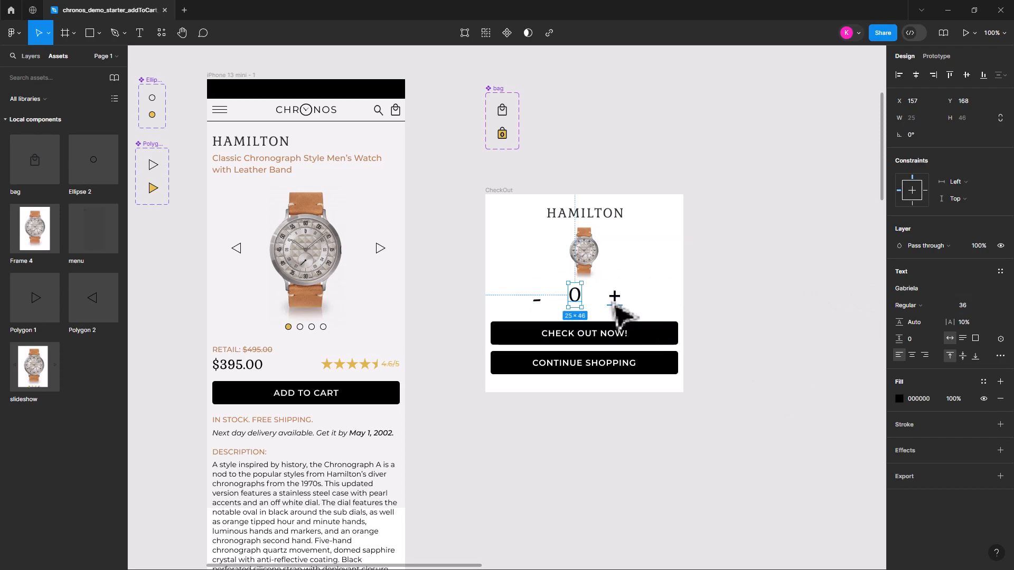
pyautogui.moveTo(620, 303)
pyautogui.mouseDown()
pyautogui.moveTo(585, 305)
pyautogui.moveTo(586, 316)
pyautogui.moveTo(615, 316)
pyautogui.mouseUp()
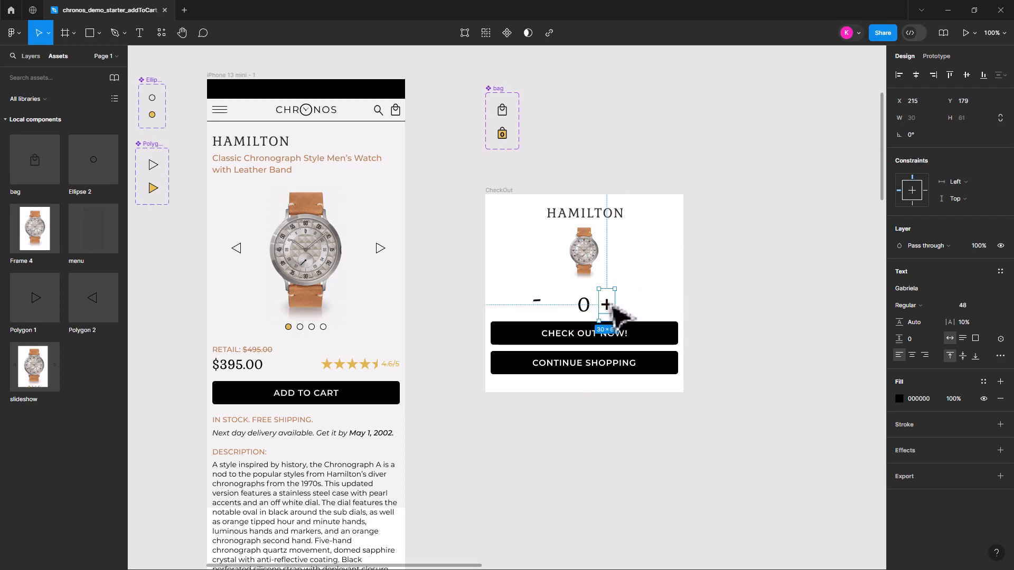
pyautogui.moveTo(536, 310); pyautogui.dragTo(570, 316)
pyautogui.click(720, 333)
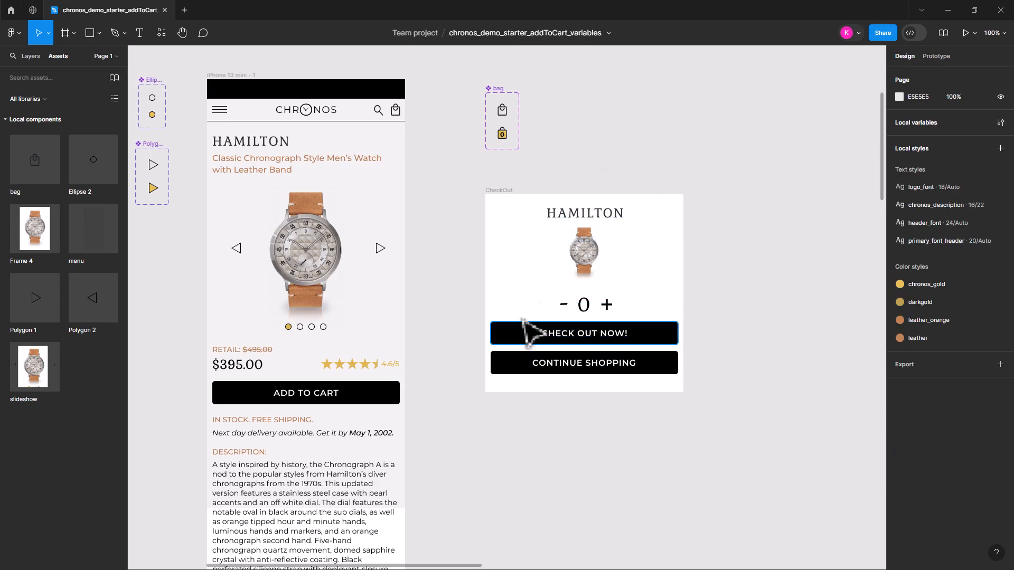
# Bind the text of the 0 between the minus and plus signs to the NumberOfItems variable
pyautogui.click(583, 308)
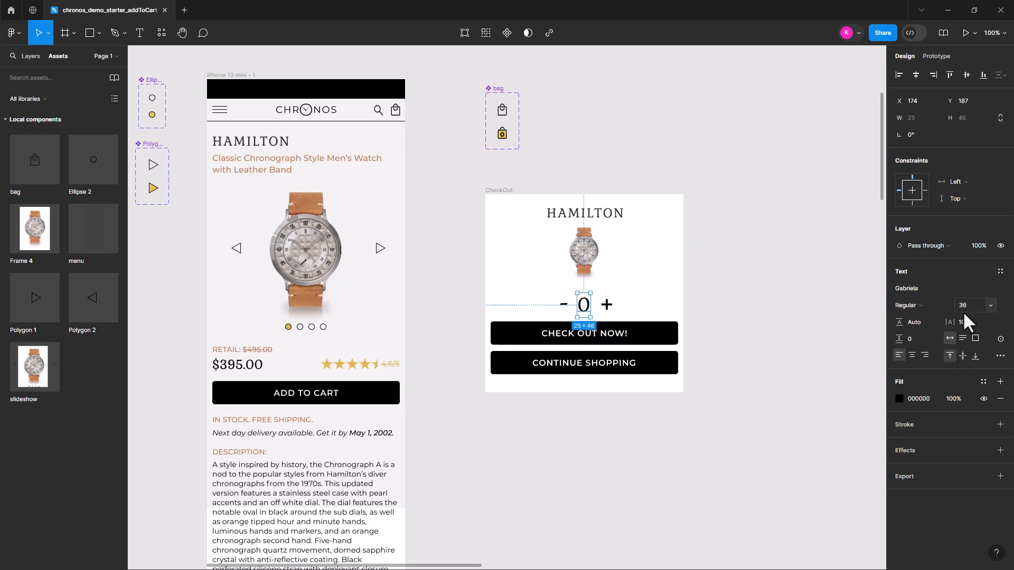
pyautogui.click(1000, 339)
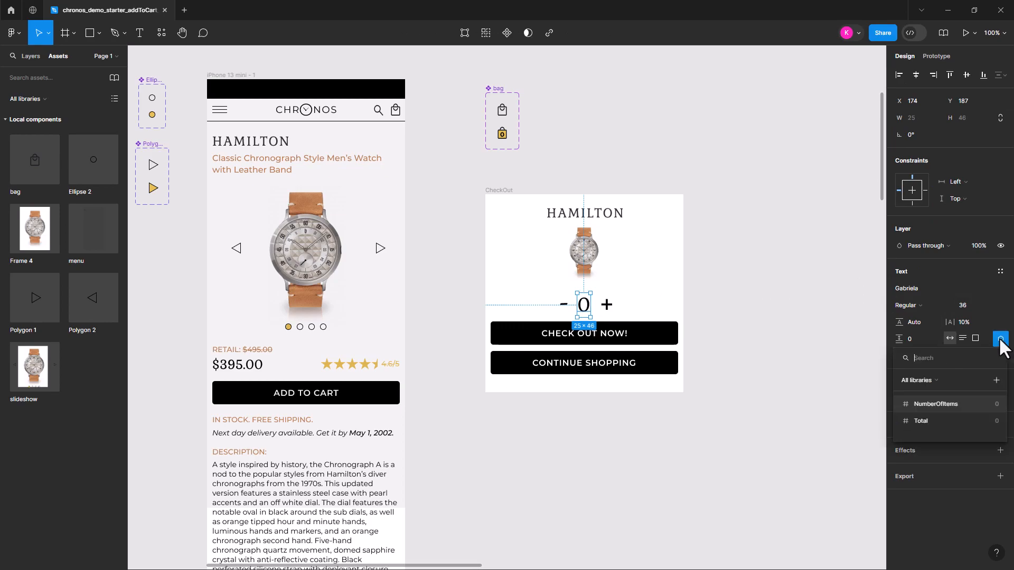
pyautogui.click(933, 403)
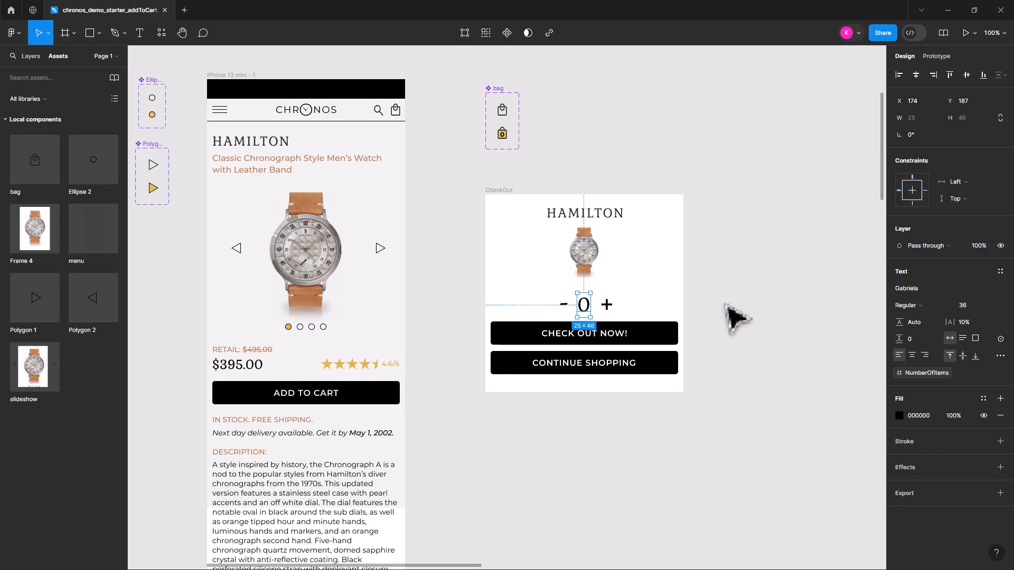
pyautogui.click(736, 315)
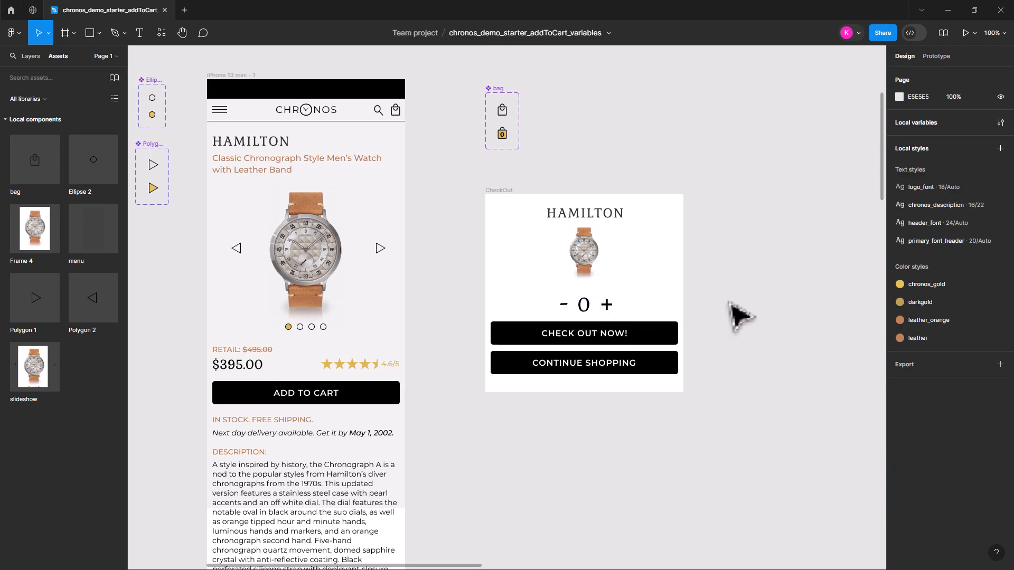
# Add an on-tap interaction to the plus sign that sets the variable NumberOfItems to NumberOfItems + 1
pyautogui.click(612, 312)
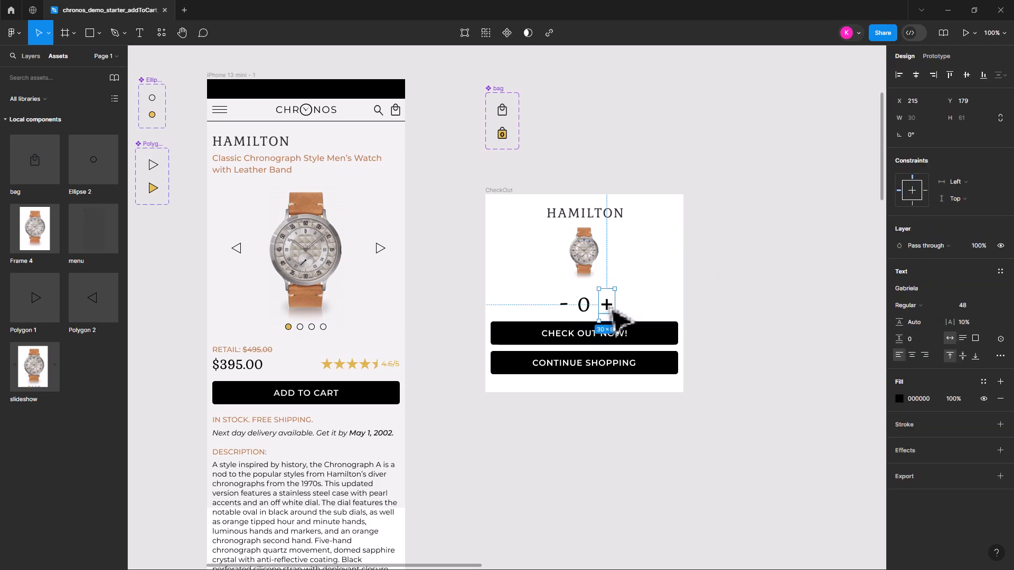
pyautogui.click(935, 56)
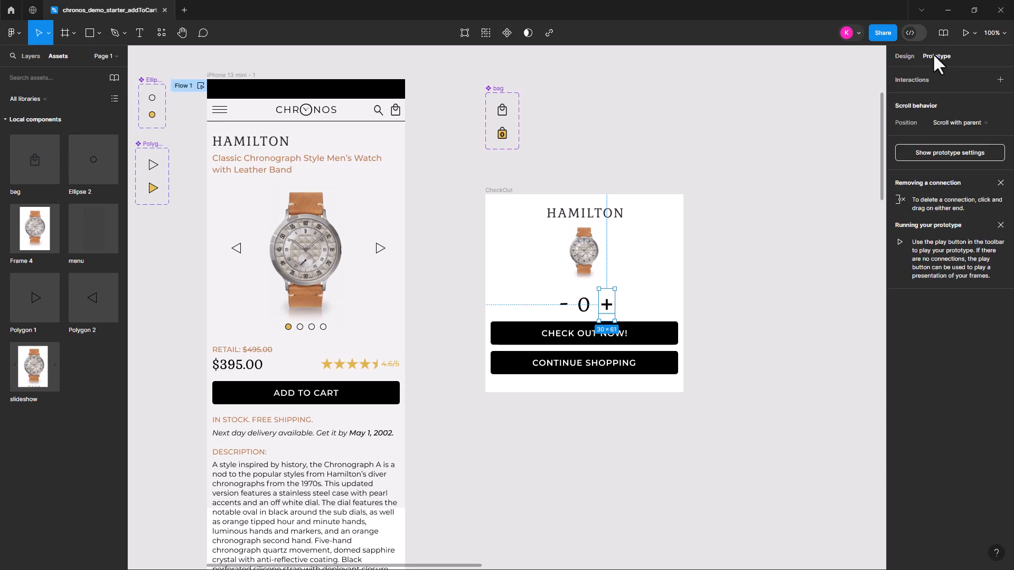
pyautogui.click(999, 79)
pyautogui.click(791, 118)
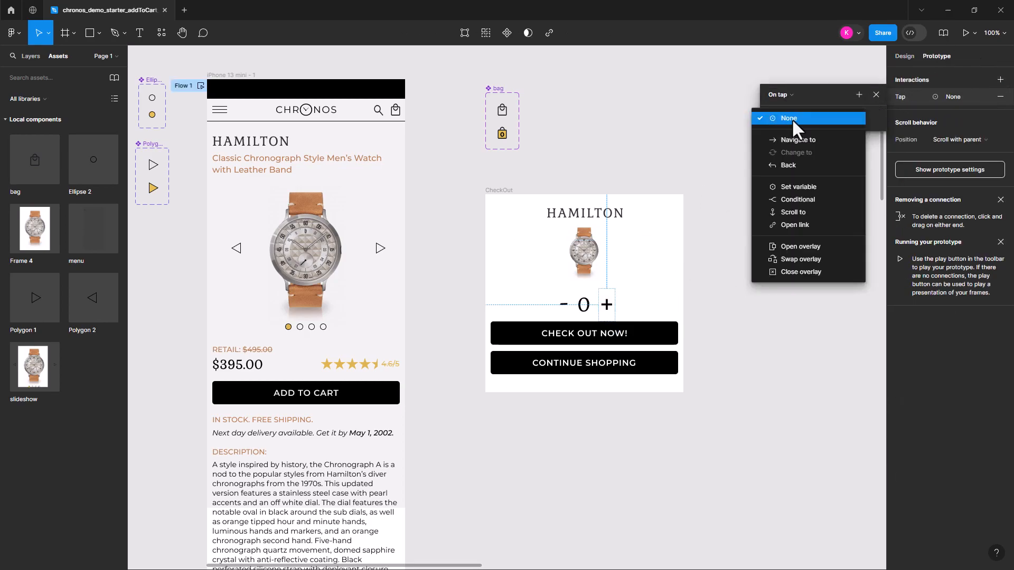
pyautogui.click(803, 182)
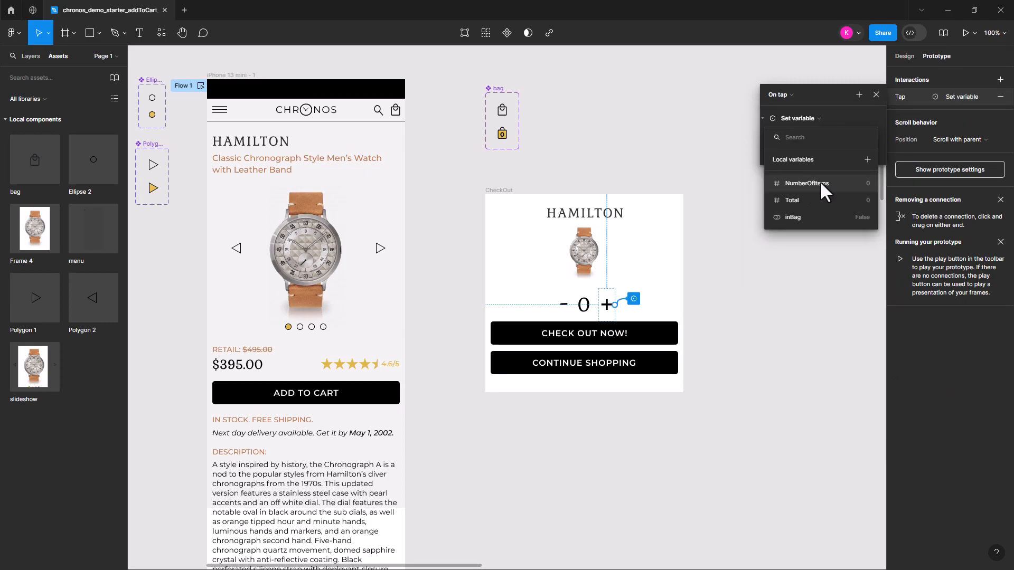
pyautogui.click(811, 183)
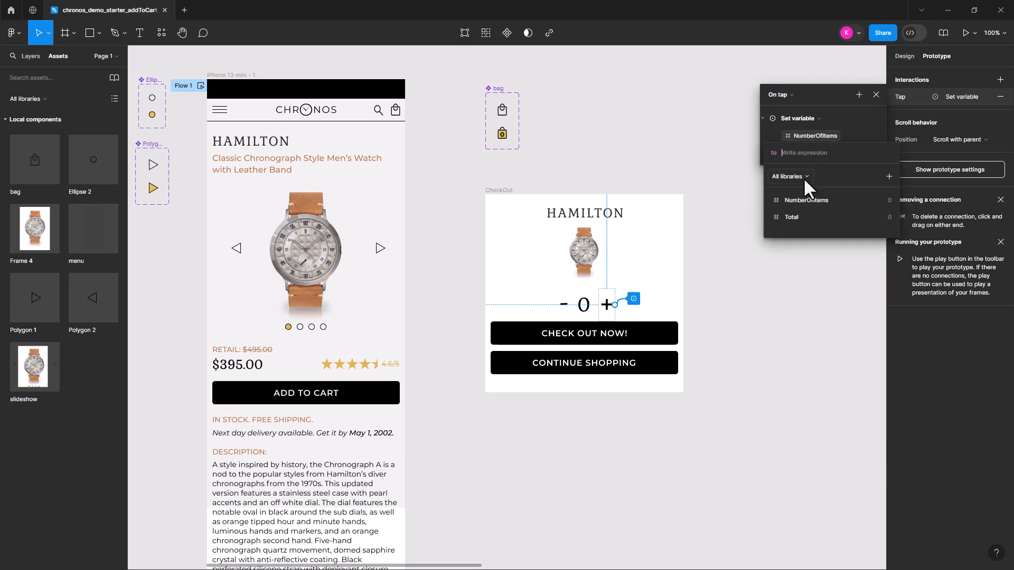
pyautogui.click(803, 200)
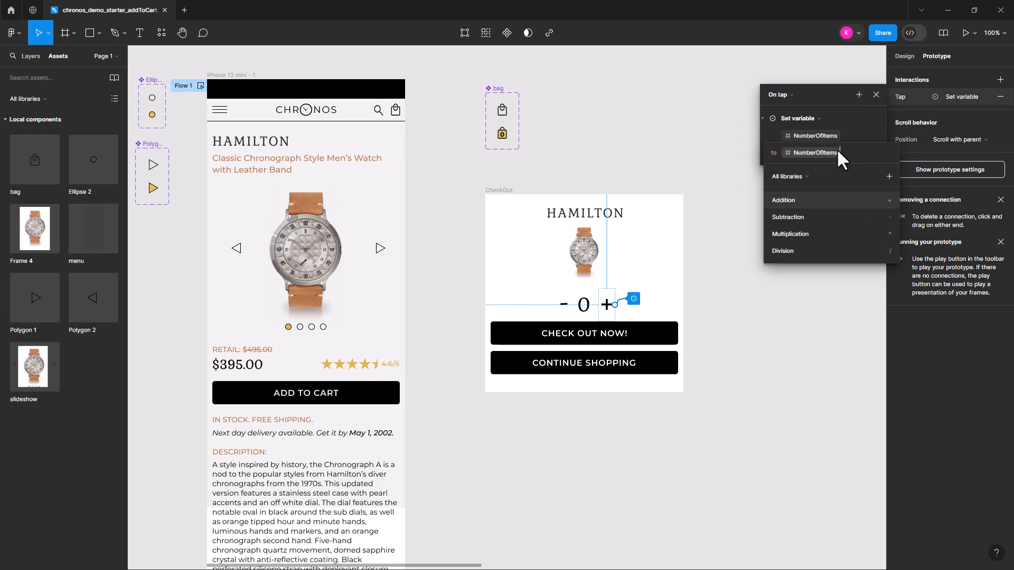
pyautogui.write('+1')
pyautogui.press('Return')
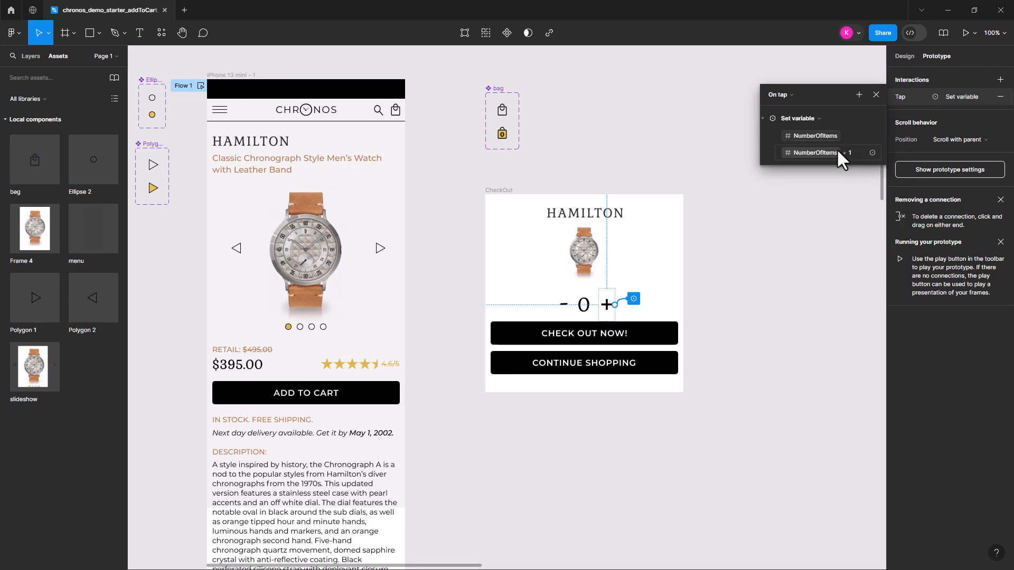
# Add an on-tap interaction to the minus sign that sets the variable NumberOfItems to NumberOfItems - 1
pyautogui.click(566, 308)
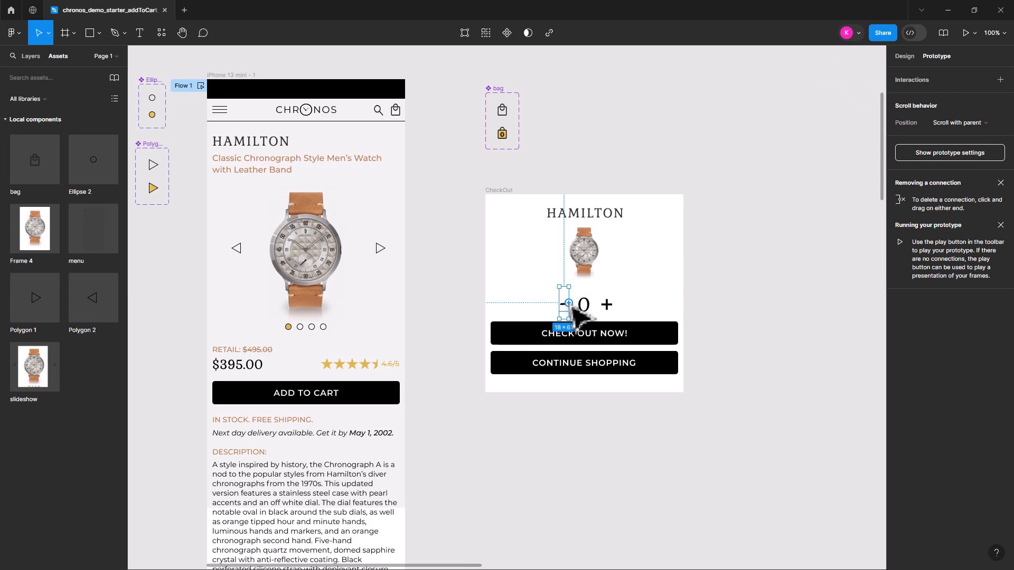
pyautogui.click(1000, 80)
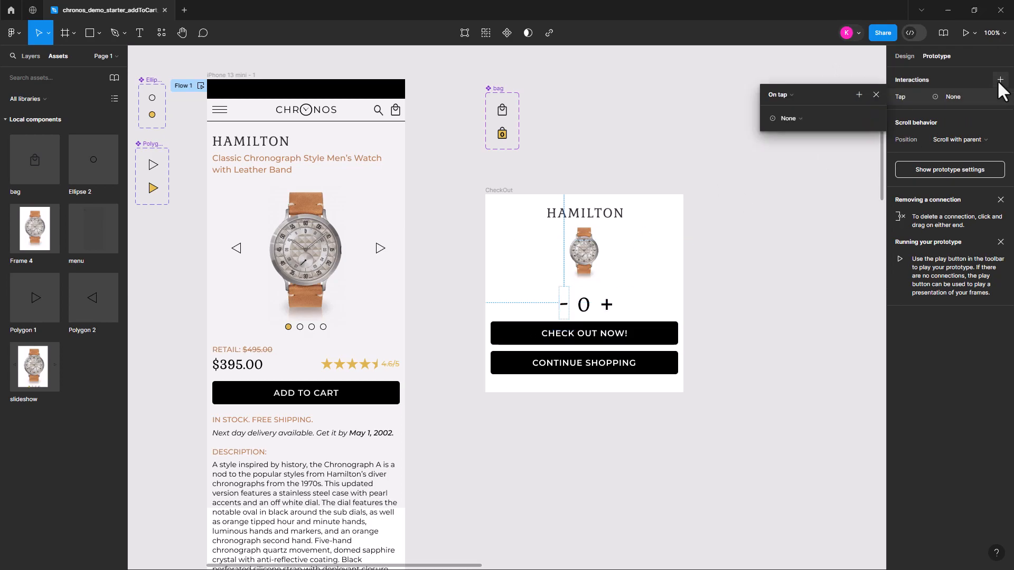
pyautogui.click(801, 118)
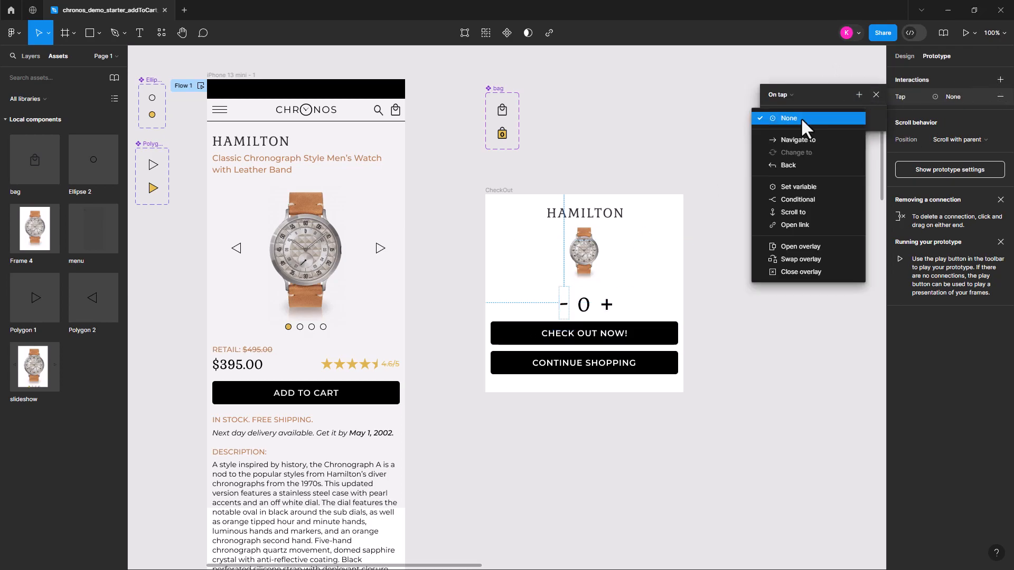
pyautogui.click(812, 184)
pyautogui.click(800, 184)
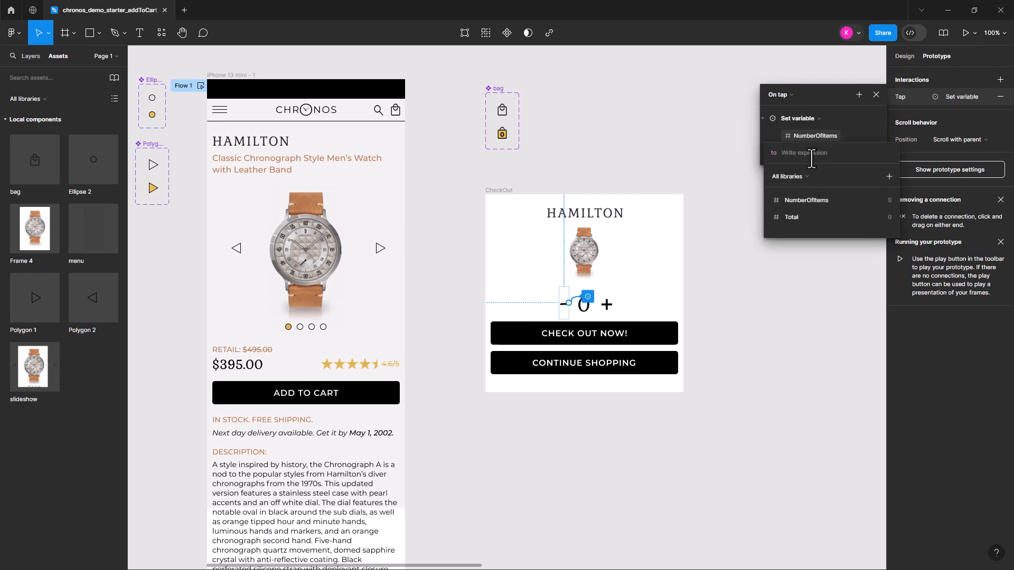
pyautogui.click(808, 199)
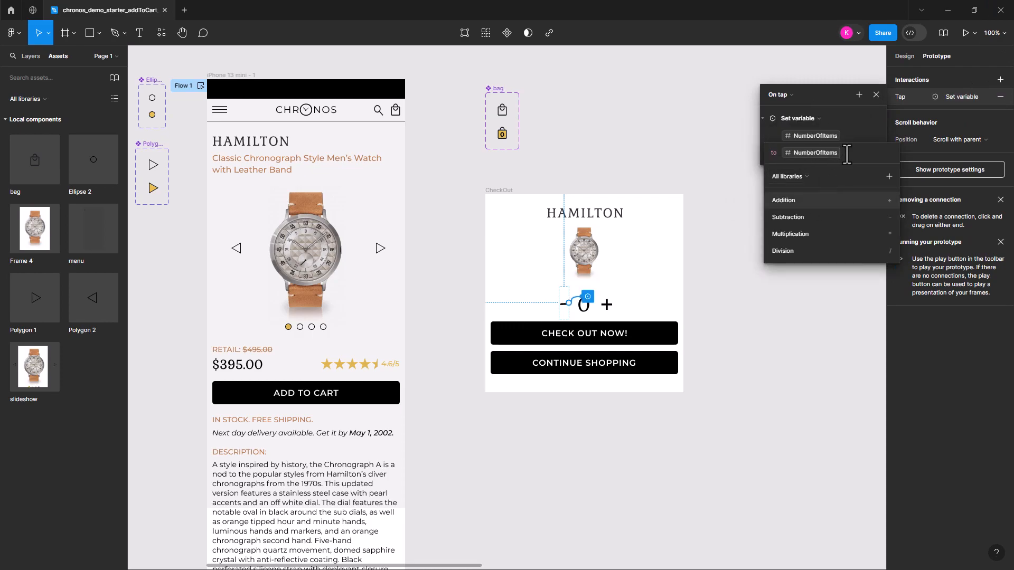
pyautogui.write('- 1')
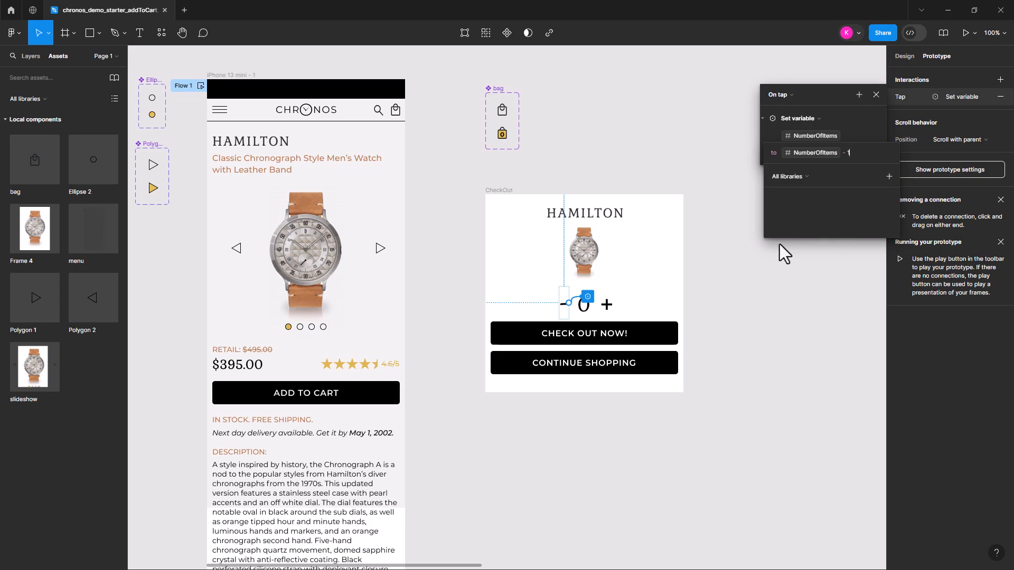
pyautogui.press('Return')
pyautogui.click(762, 280)
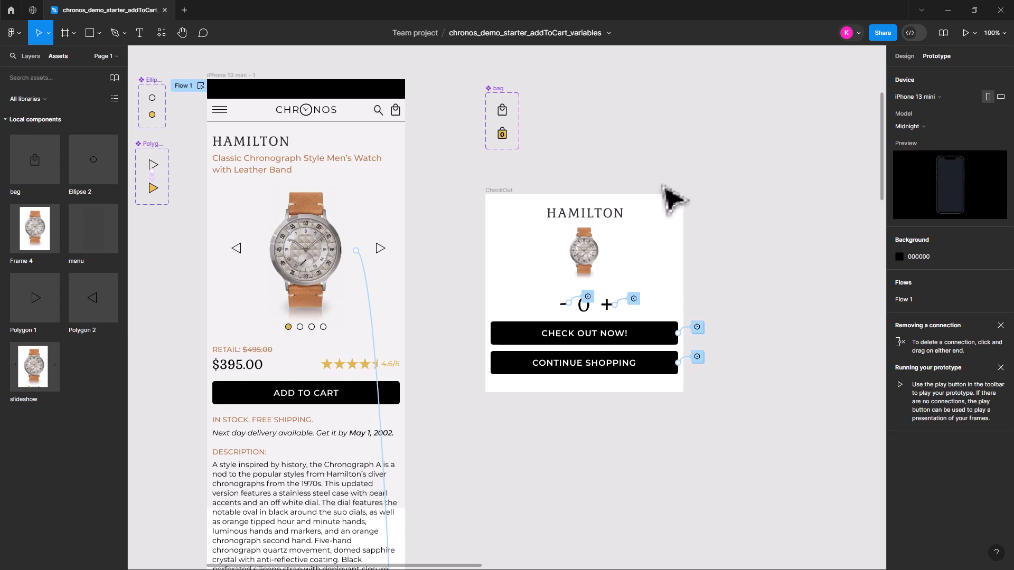
# Add an Open overlay action targeting the CheckOut frame to the ADD TO CART button's tap interaction
pyautogui.click(349, 400)
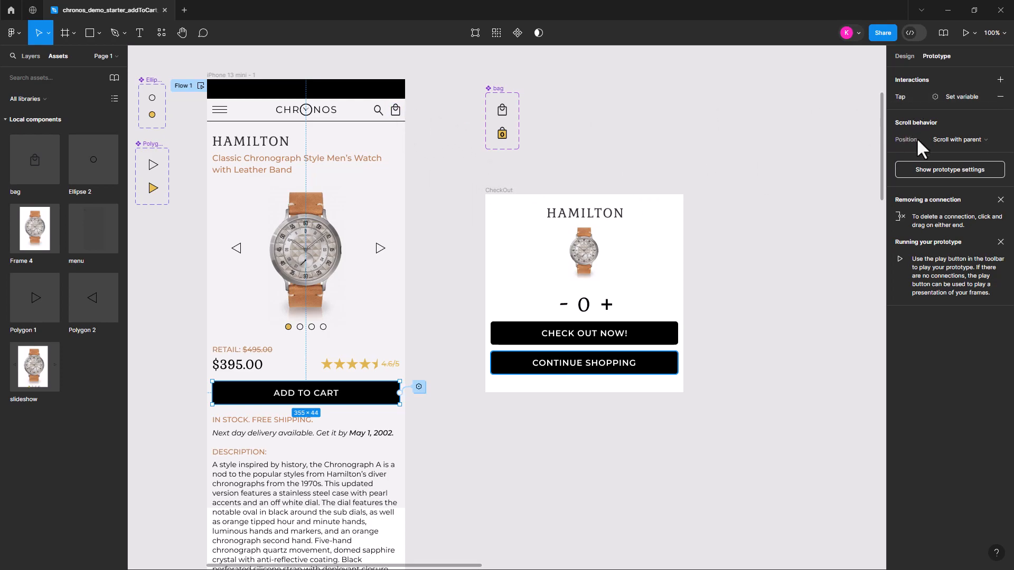
pyautogui.click(918, 95)
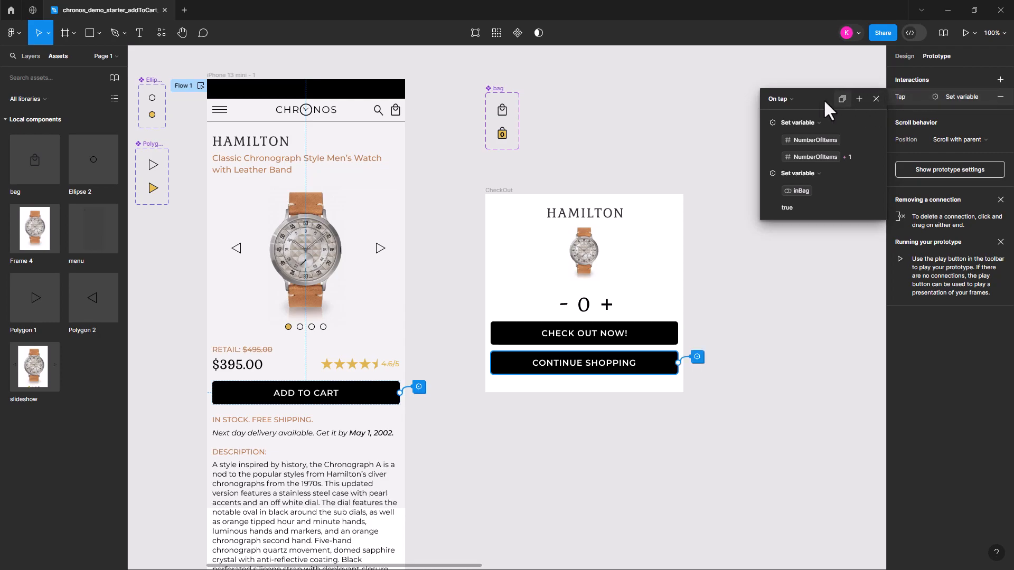
pyautogui.click(858, 99)
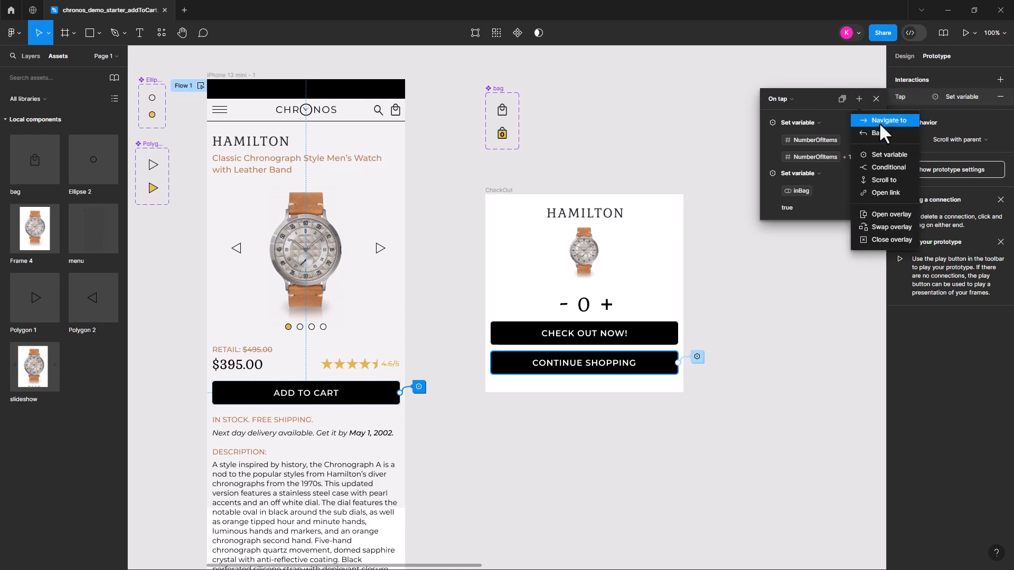
pyautogui.click(900, 214)
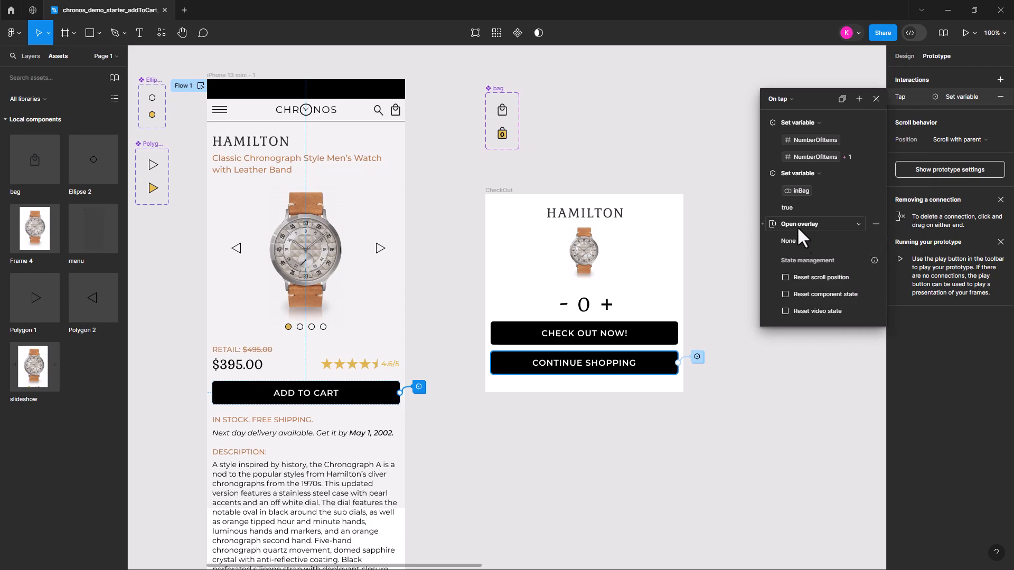
pyautogui.click(807, 241)
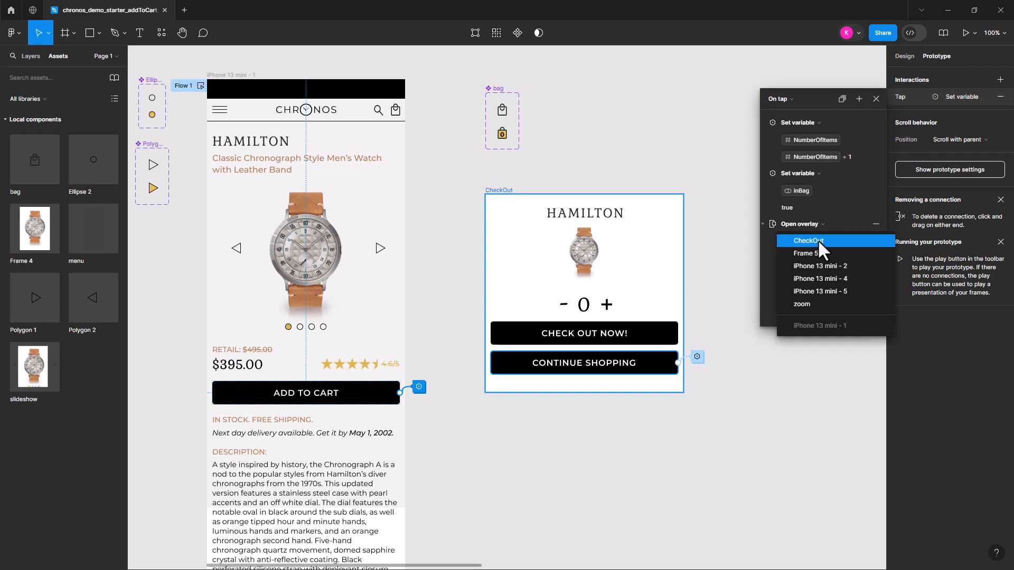
pyautogui.click(817, 240)
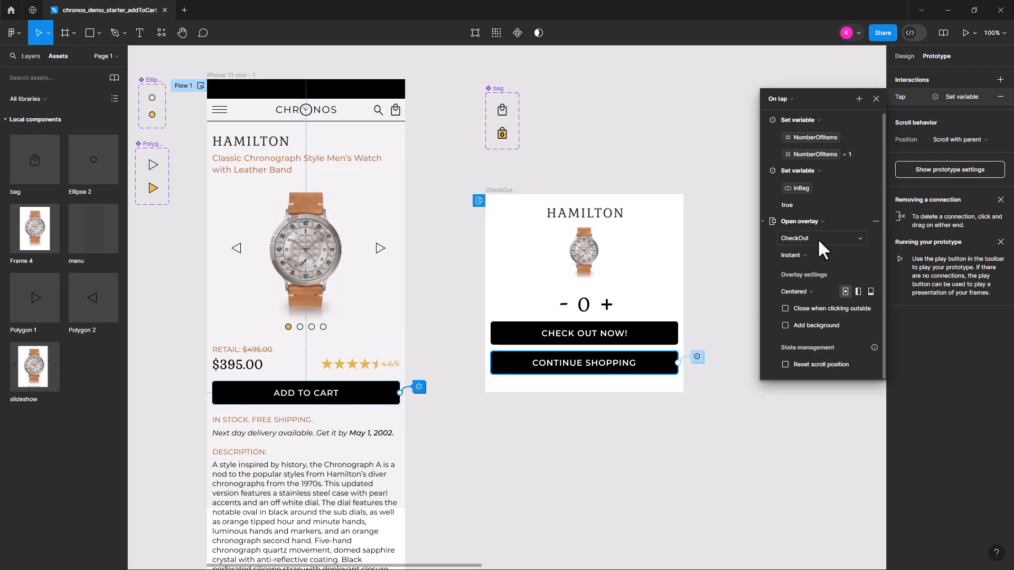
# Set the CheckOut overlay's position to Manual and place it over the watch slideshow, above the retail price
pyautogui.click(809, 291)
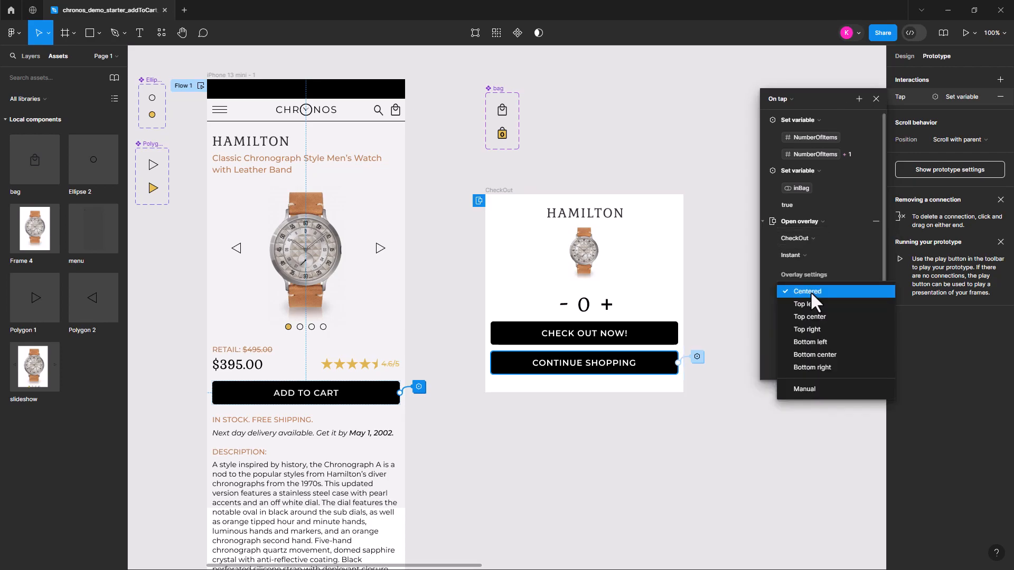
pyautogui.click(819, 389)
pyautogui.moveTo(327, 470); pyautogui.dragTo(326, 222)
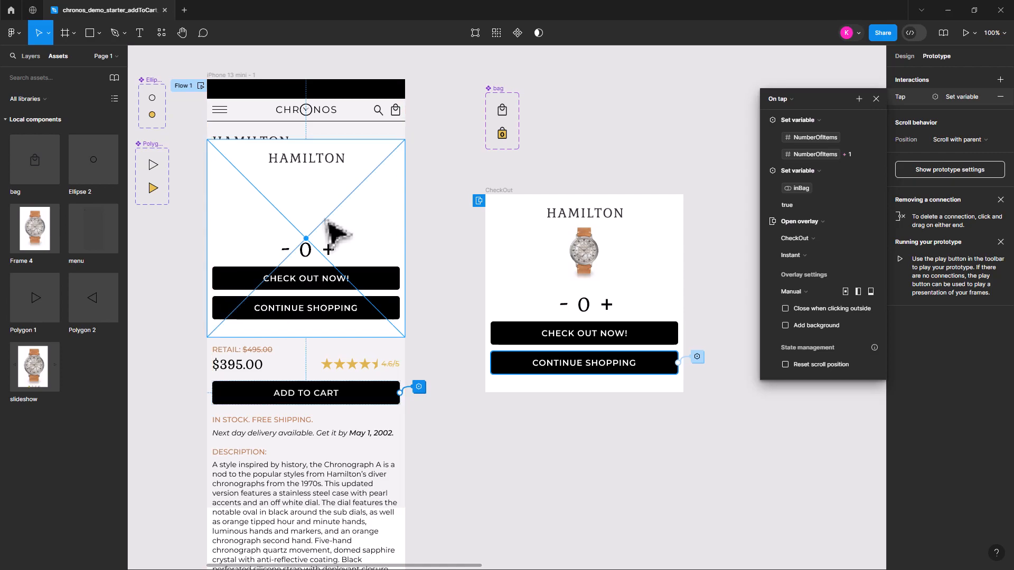
pyautogui.click(433, 227)
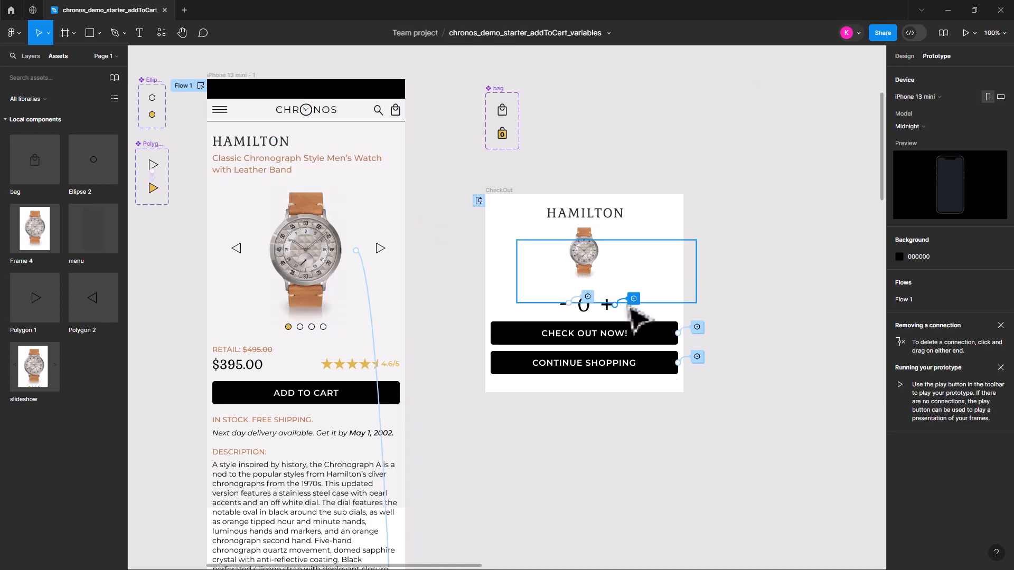
# Give the ADD TO CART button's CheckOut overlay a Dissolve animation and make it close when clicking outside
pyautogui.click(602, 266)
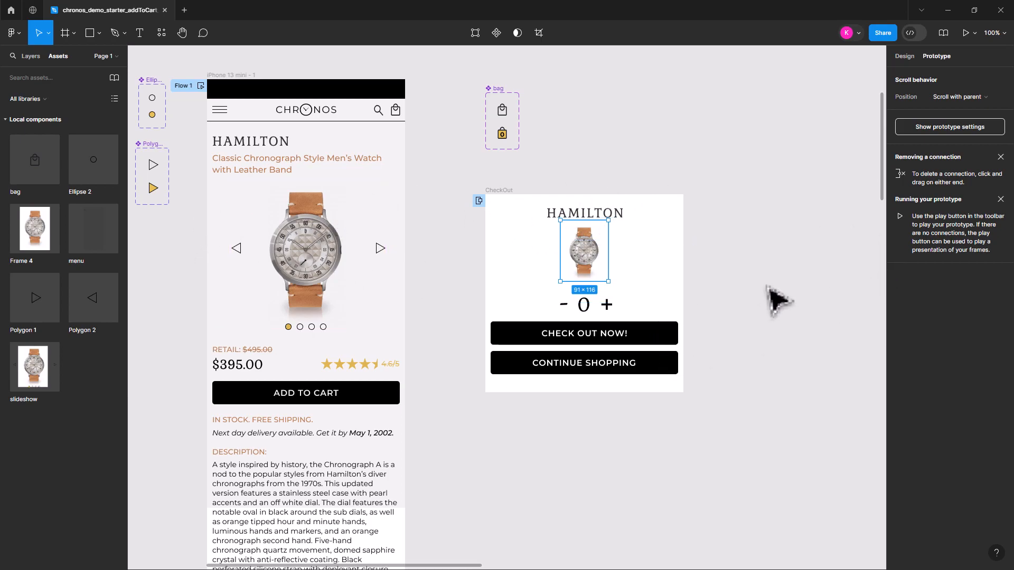
pyautogui.click(381, 401)
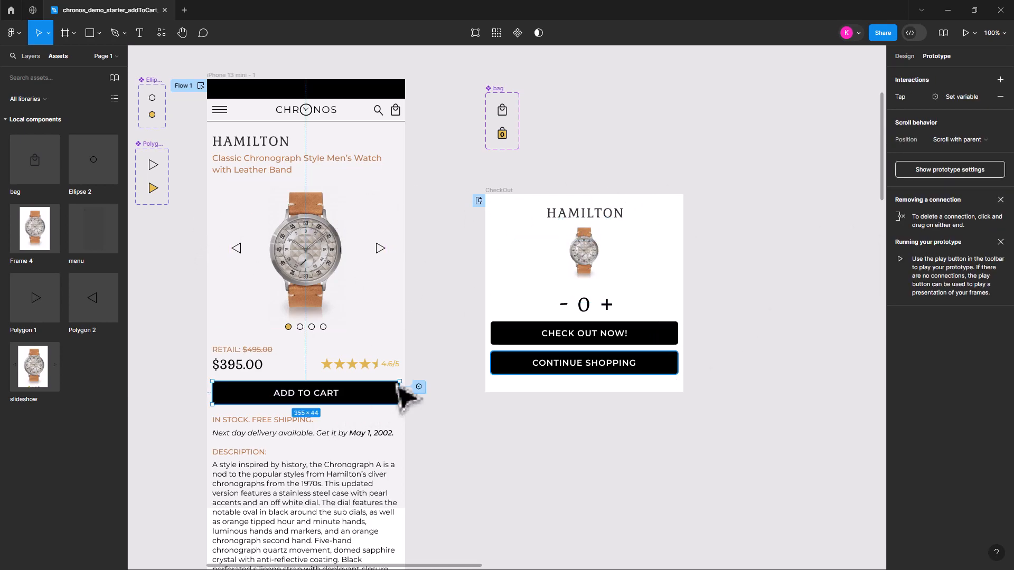
pyautogui.click(911, 96)
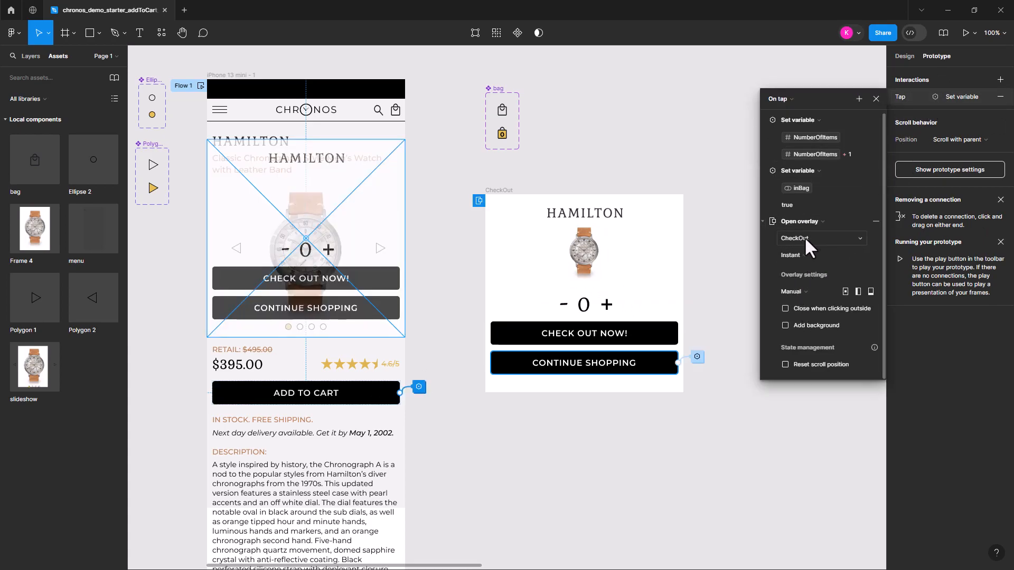
pyautogui.click(807, 255)
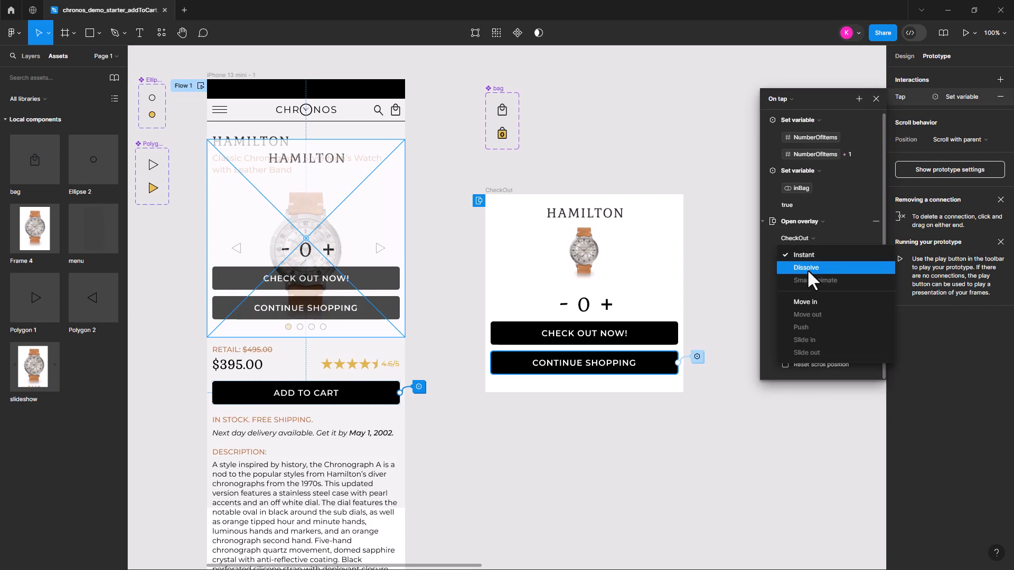
pyautogui.click(807, 267)
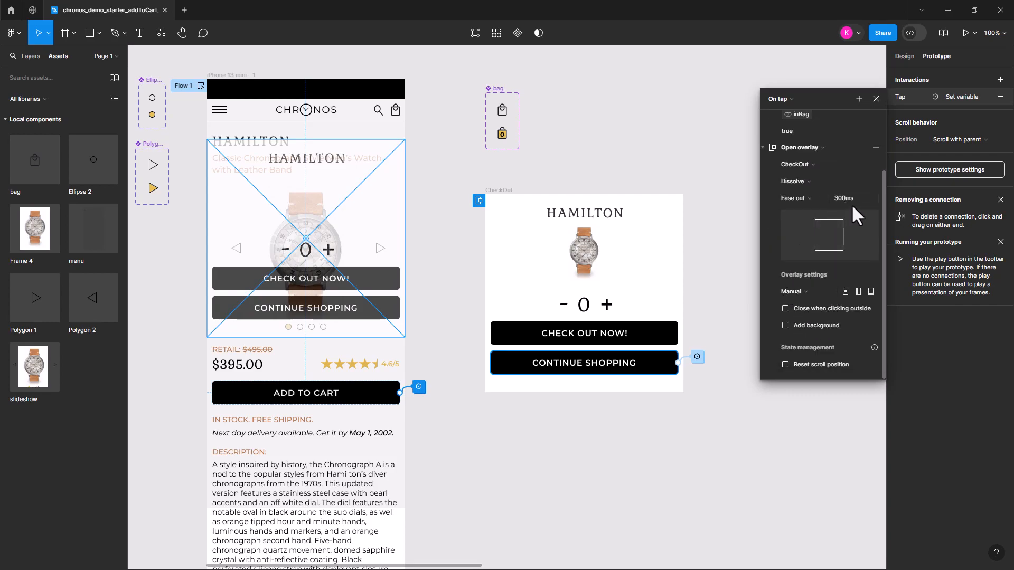
pyautogui.click(783, 309)
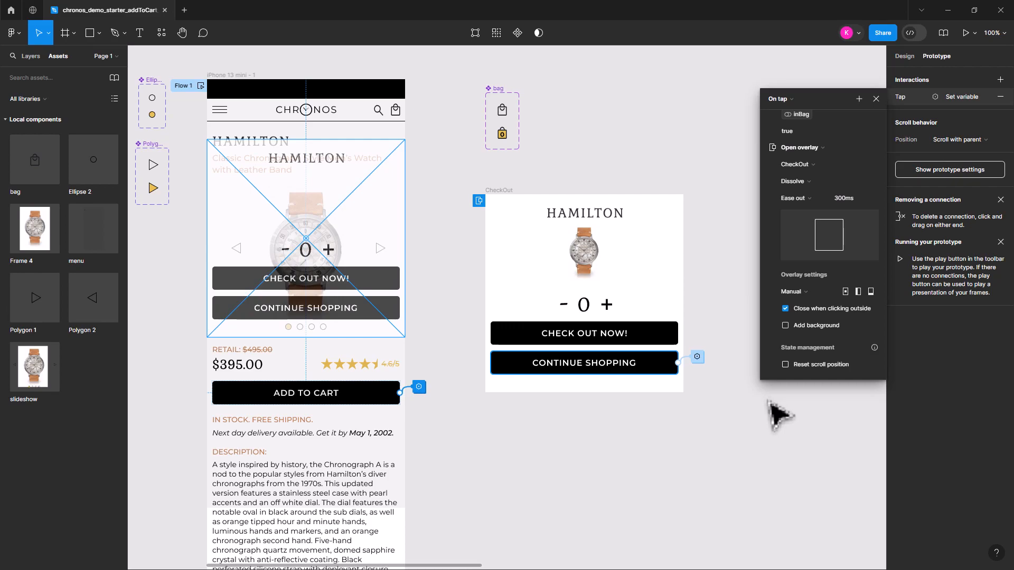
pyautogui.click(700, 454)
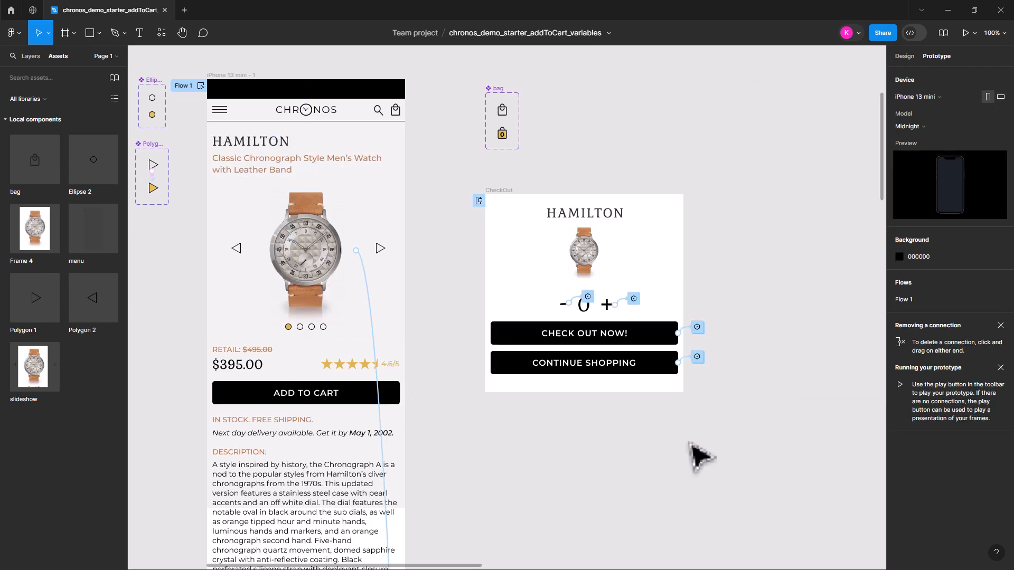
# Run the prototype from the iPhone 13 mini - 1 frame and test the ADD TO CART button
pyautogui.click(222, 87)
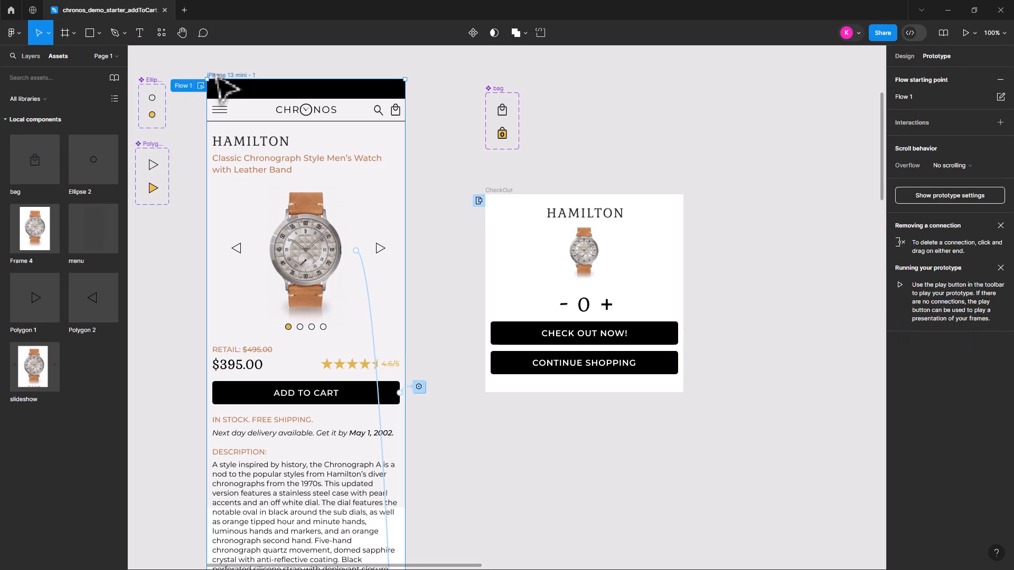
pyautogui.click(962, 33)
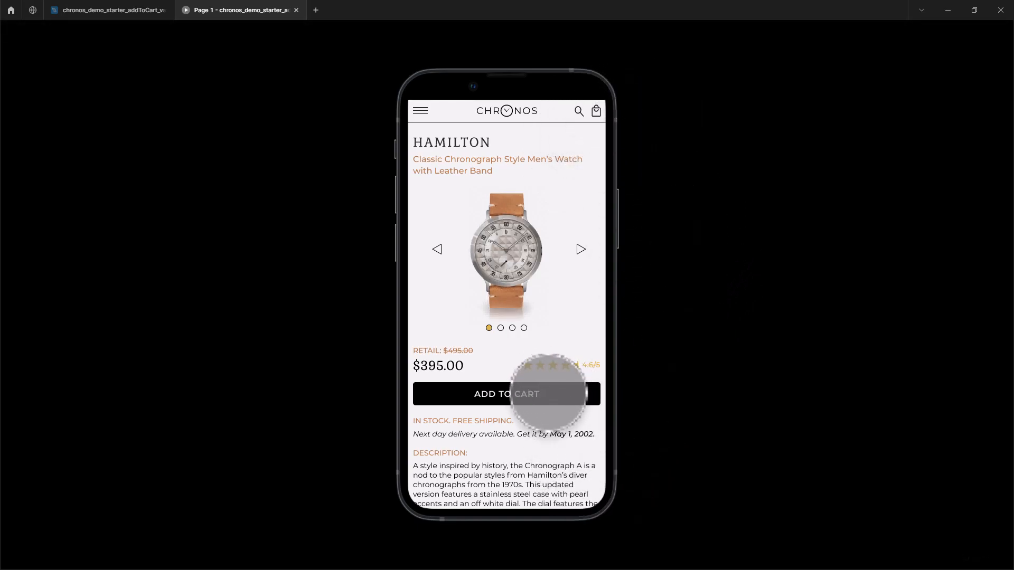
pyautogui.click(548, 394)
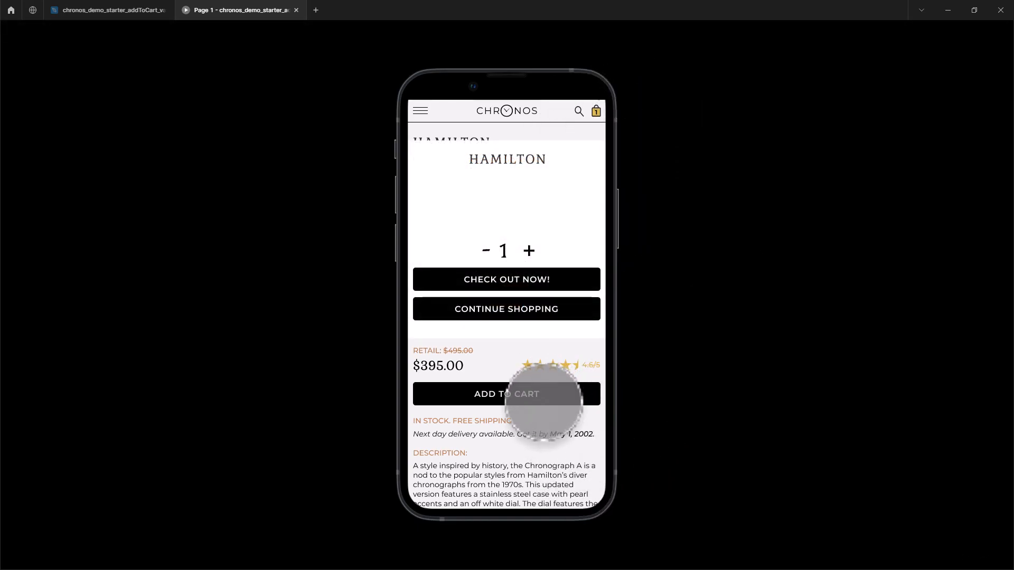
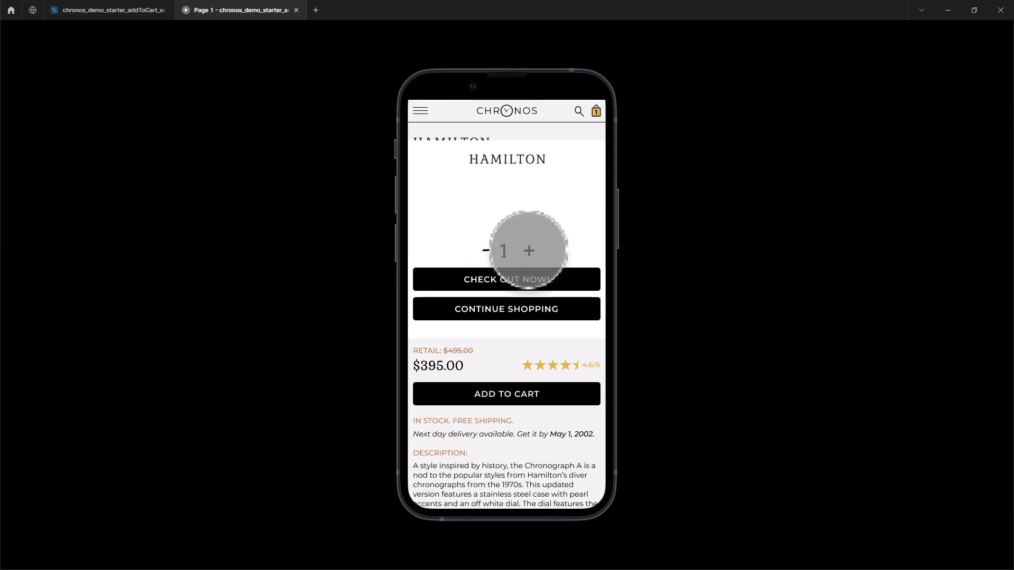
# Test the overlay's plus and minus controls down to zero and dismiss the overlay by tapping outside it
pyautogui.click(528, 251)
pyautogui.click(528, 251)
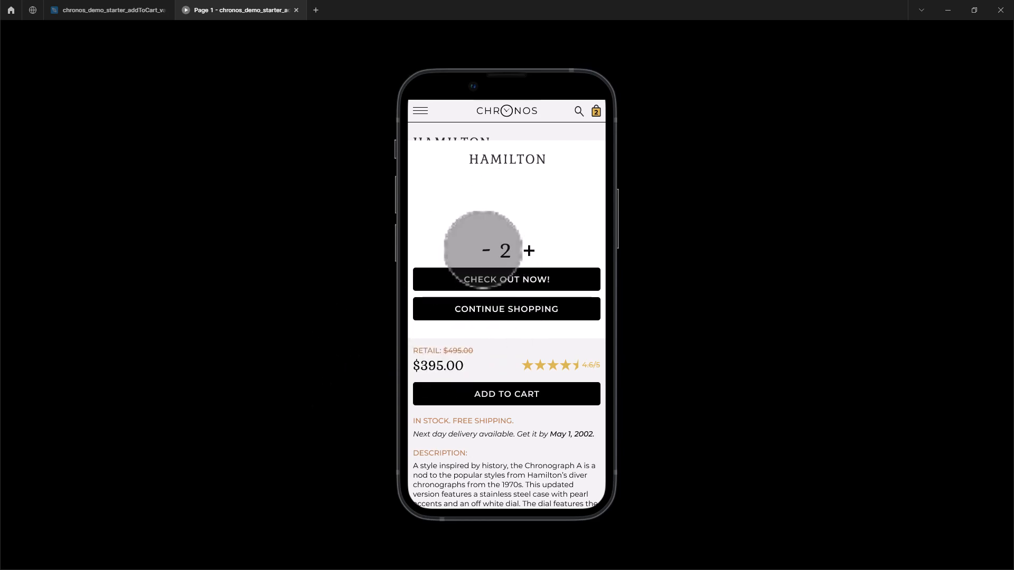
pyautogui.click(484, 250)
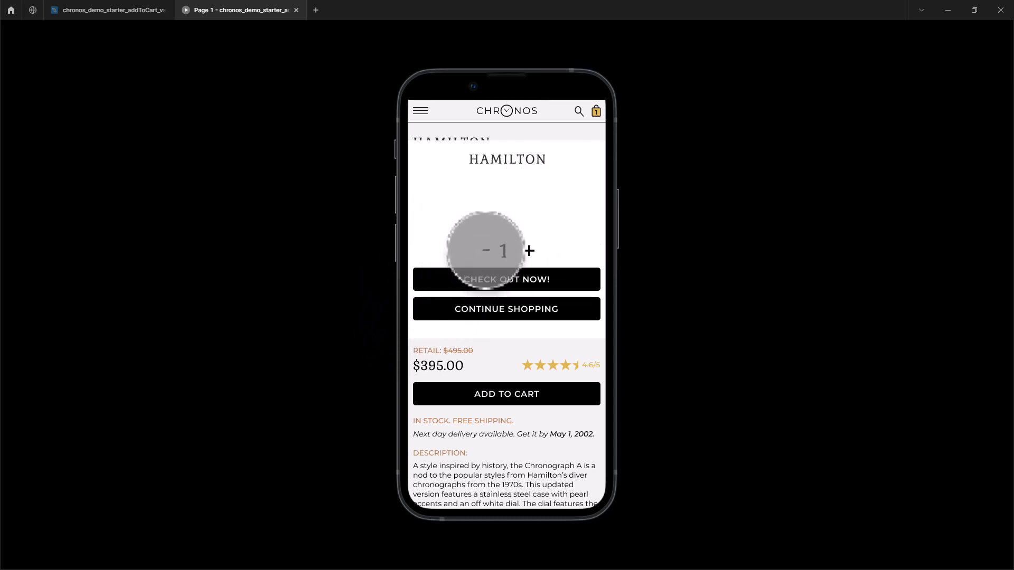
pyautogui.click(485, 250)
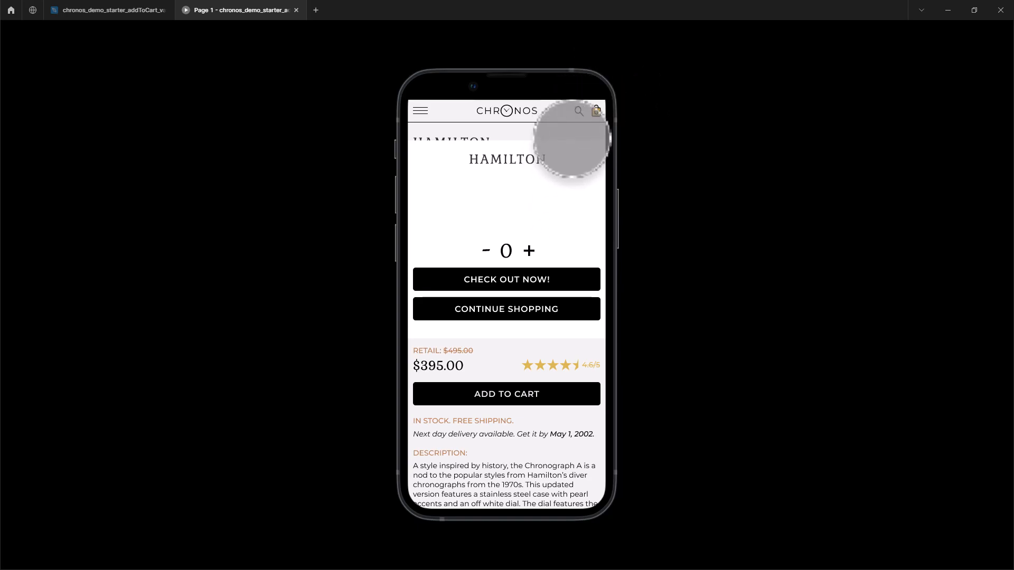
pyautogui.click(575, 131)
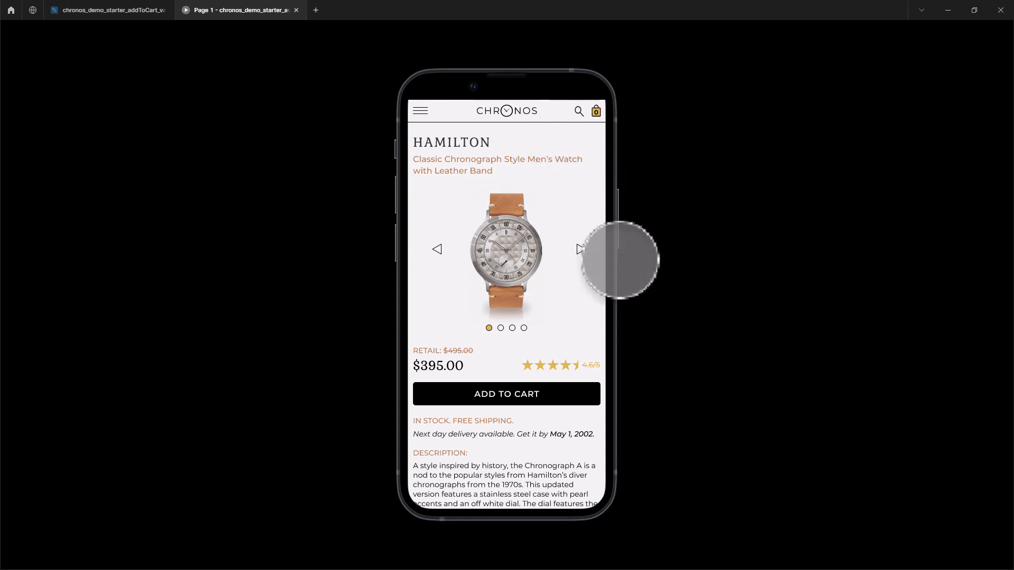
# Reopen the overlay with ADD TO CART, retest raising and lowering the quantity, dismiss it and close the prototype preview
pyautogui.click(518, 400)
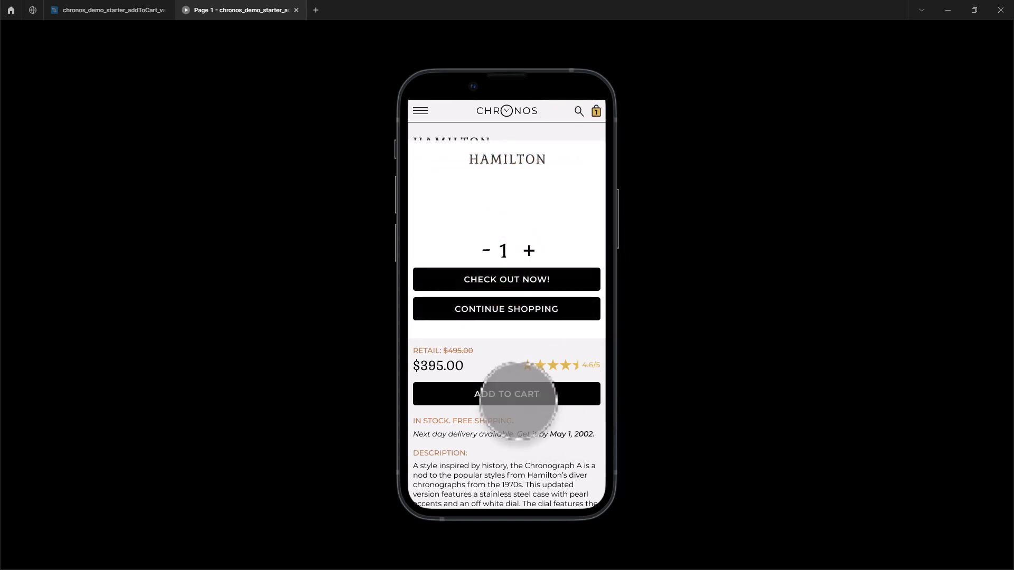
pyautogui.click(529, 250)
pyautogui.click(529, 250)
pyautogui.click(484, 250)
pyautogui.click(485, 251)
pyautogui.click(482, 251)
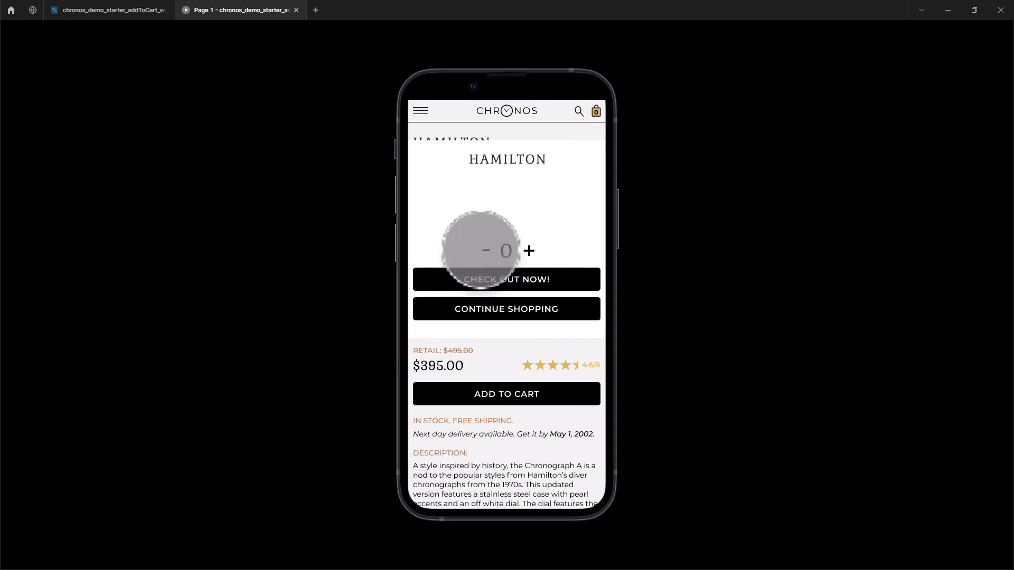
pyautogui.click(532, 250)
pyautogui.click(671, 257)
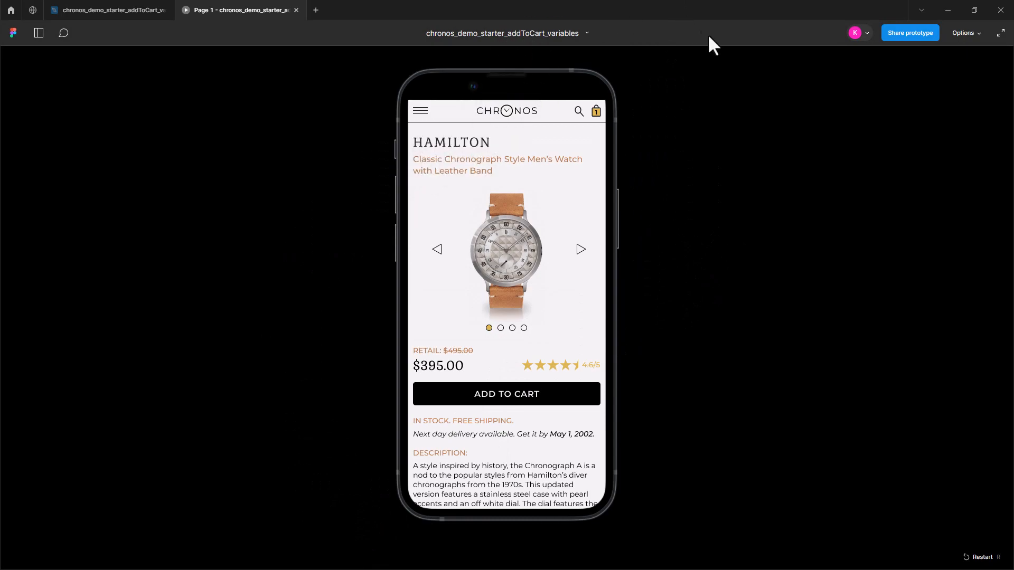
pyautogui.click(296, 10)
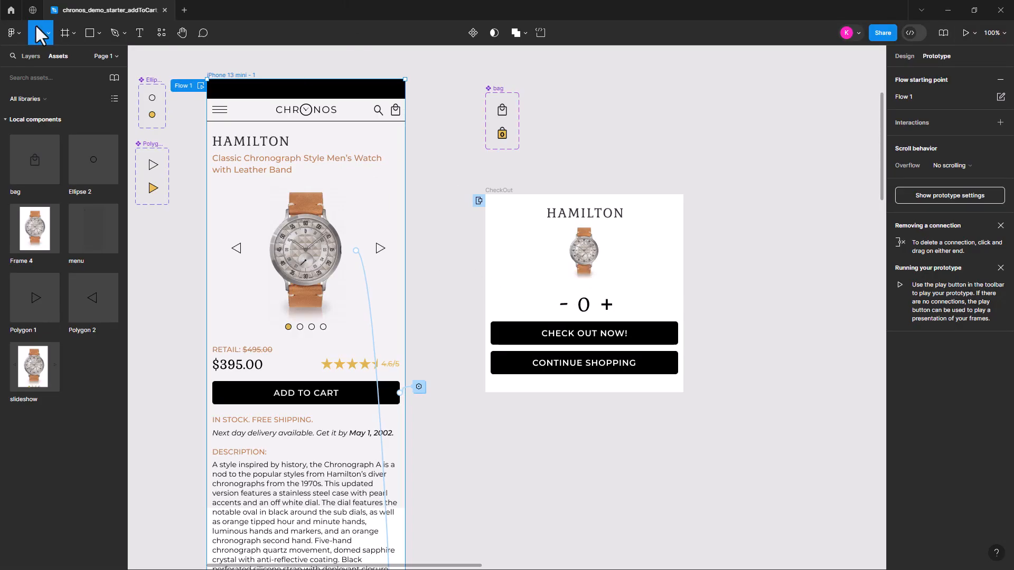
# Move the watches 2 image layer inside the CheckOut frame in the layer list
pyautogui.click(33, 57)
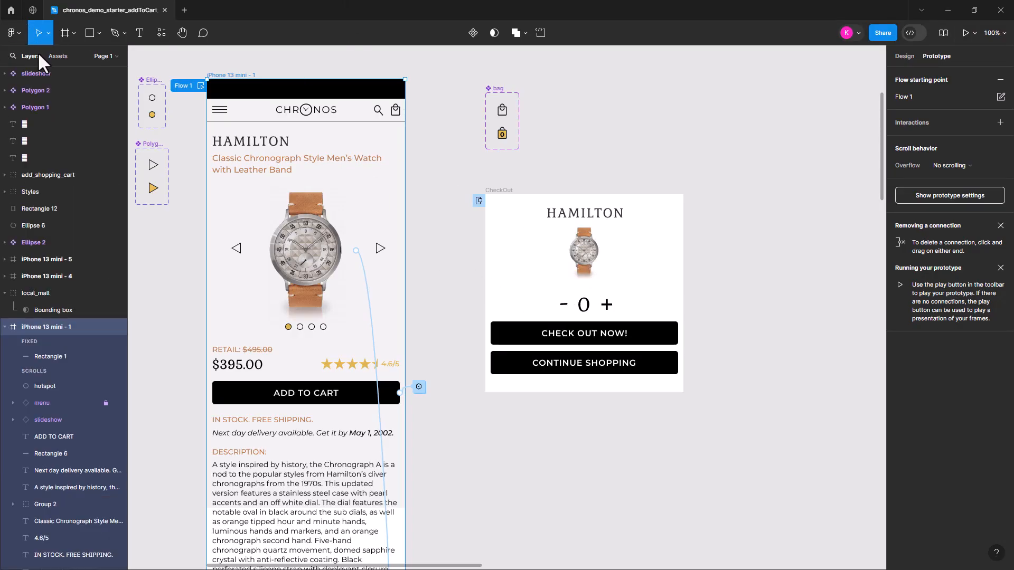
pyautogui.click(739, 219)
pyautogui.click(592, 259)
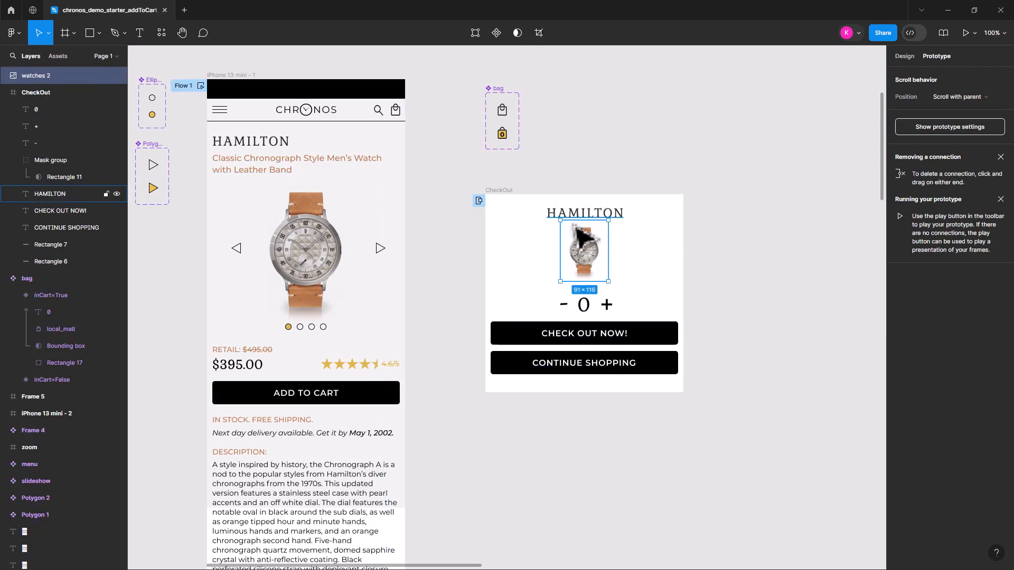
pyautogui.moveTo(46, 75); pyautogui.dragTo(46, 97)
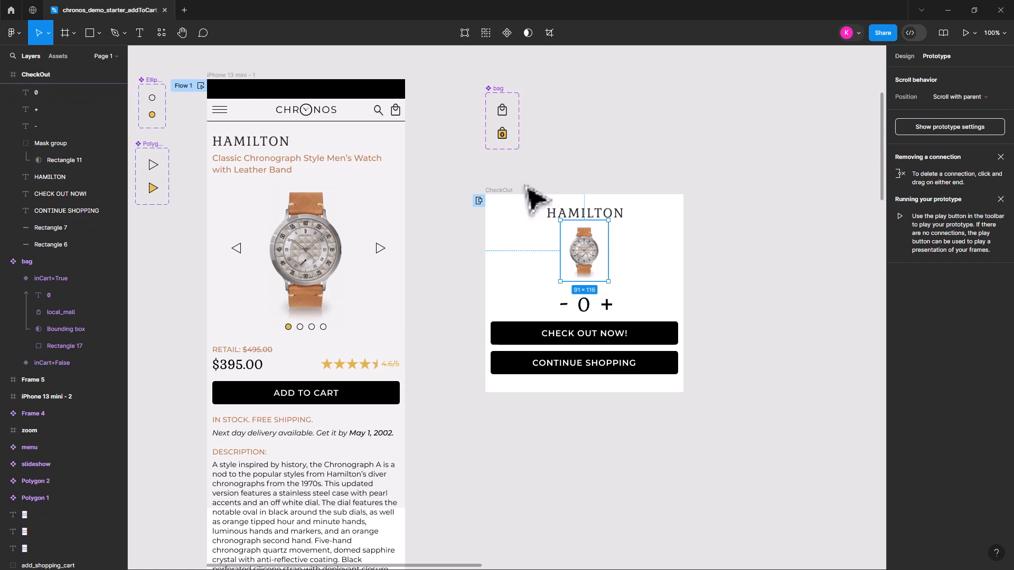
# Narrow the black CHECK OUT NOW! and CONTINUE SHOPPING button rectangles together to about 211 px wide
pyautogui.click(507, 341)
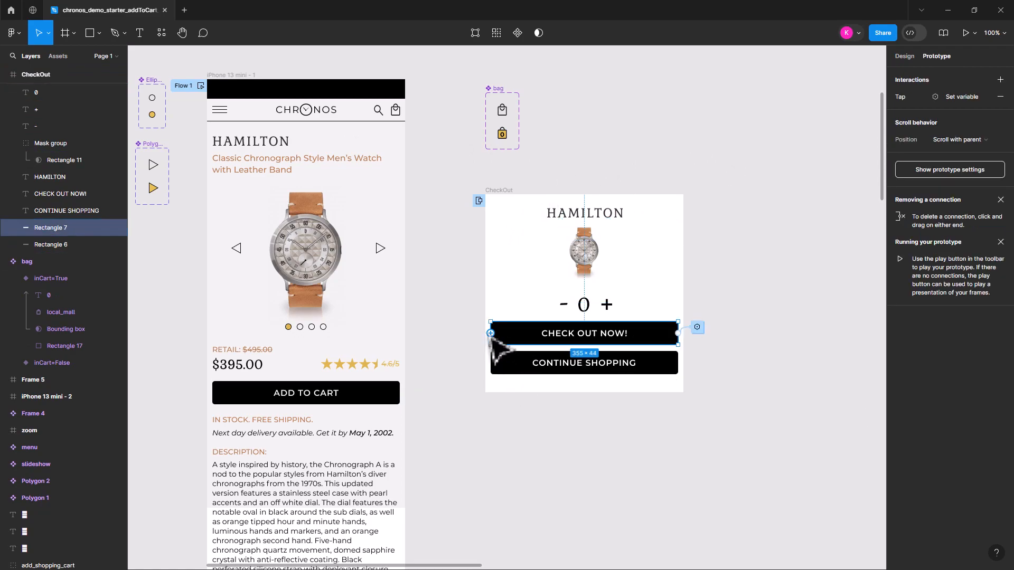
pyautogui.keyDown('shift'); pyautogui.click(656, 372); pyautogui.keyUp('shift')
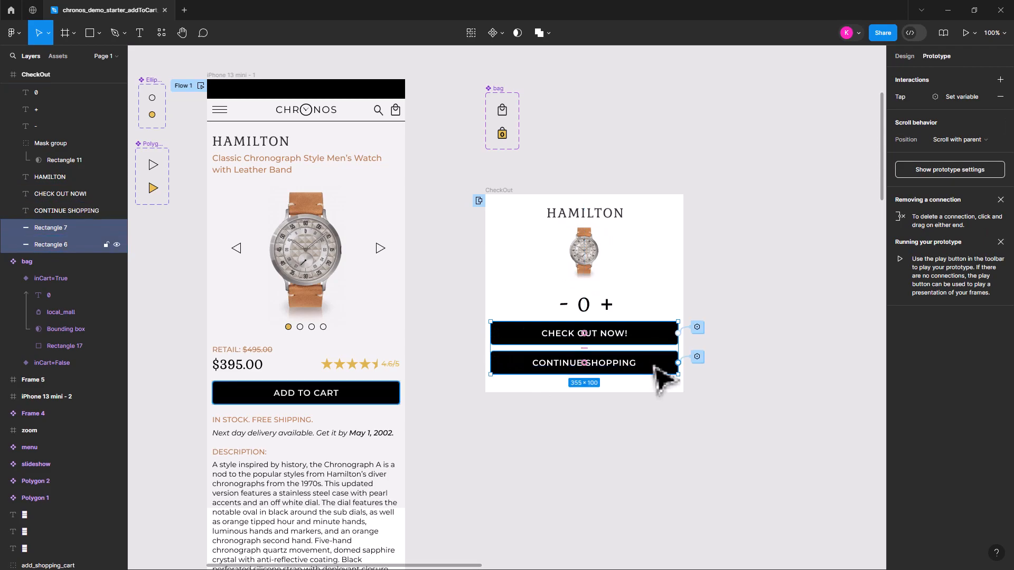
pyautogui.moveTo(679, 347); pyautogui.dragTo(602, 348)
# Move the CHECK OUT NOW! and CONTINUE SHOPPING labels together so they are centred on their narrowed buttons
pyautogui.click(634, 363)
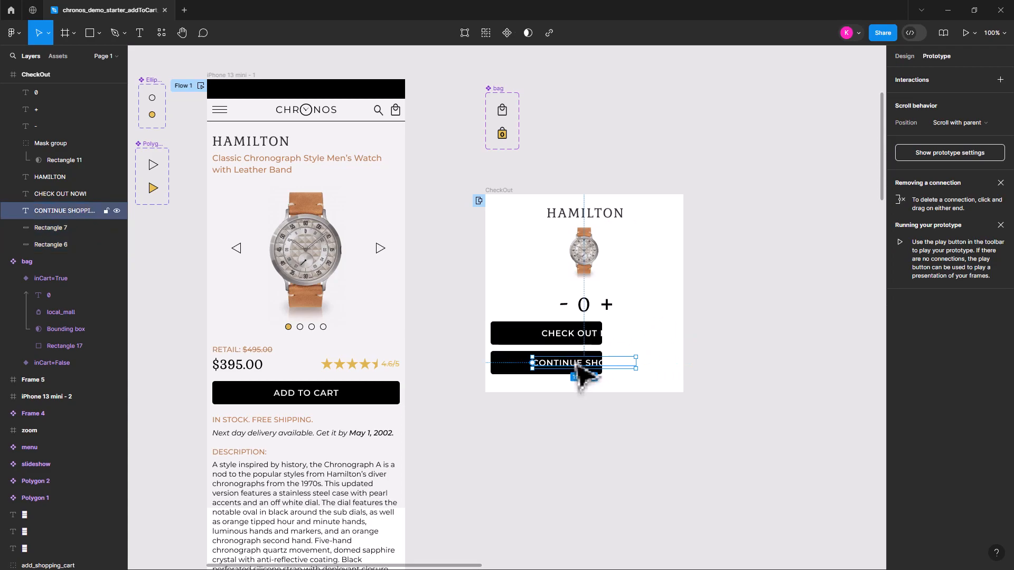
pyautogui.keyDown('shift'); pyautogui.click(570, 346); pyautogui.keyUp('shift')
pyautogui.moveTo(584, 351); pyautogui.dragTo(544, 346)
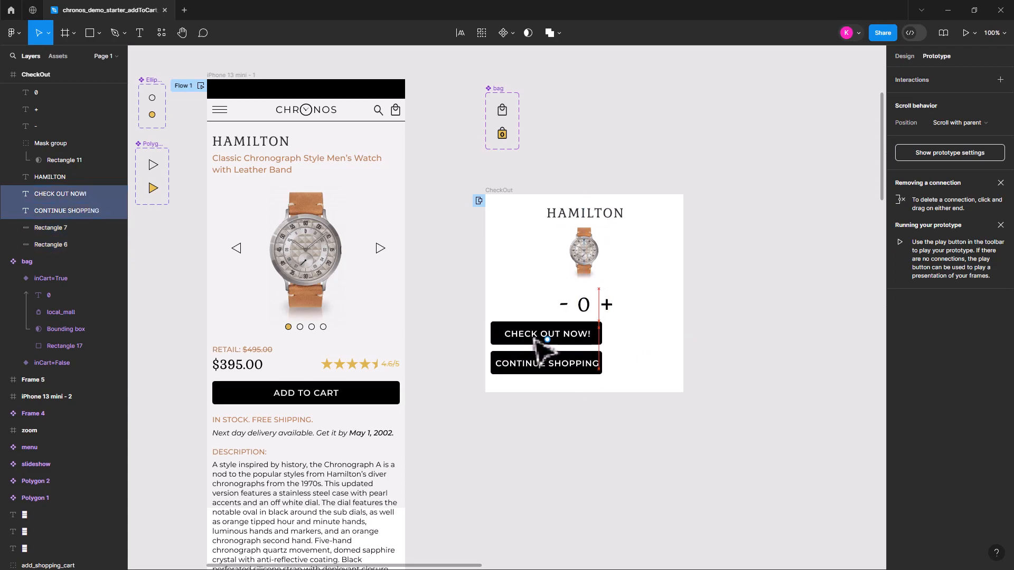
pyautogui.click(680, 458)
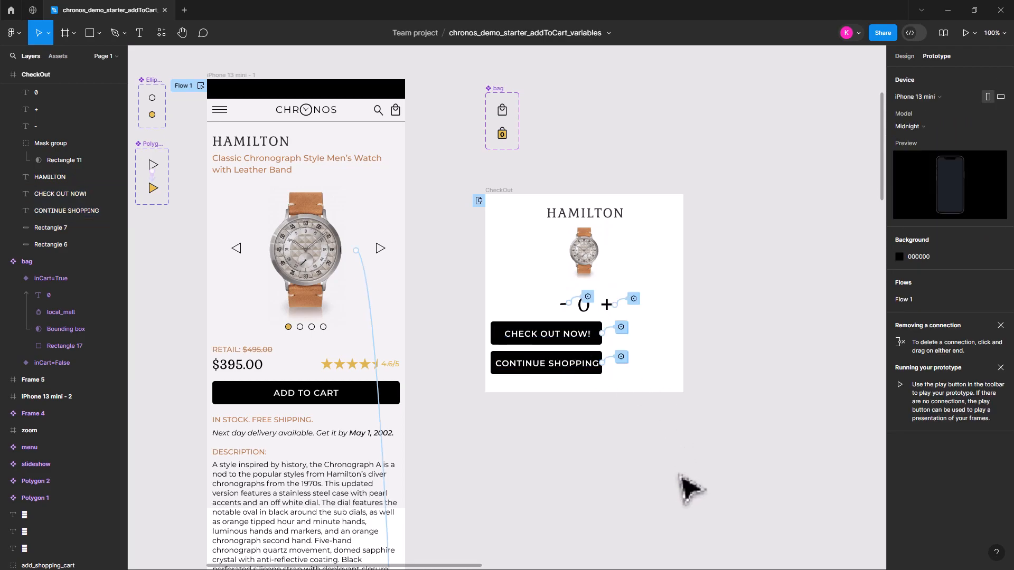
# Select both buttons with their labels and shift them slightly right and down within the CheckOut frame
pyautogui.click(559, 335)
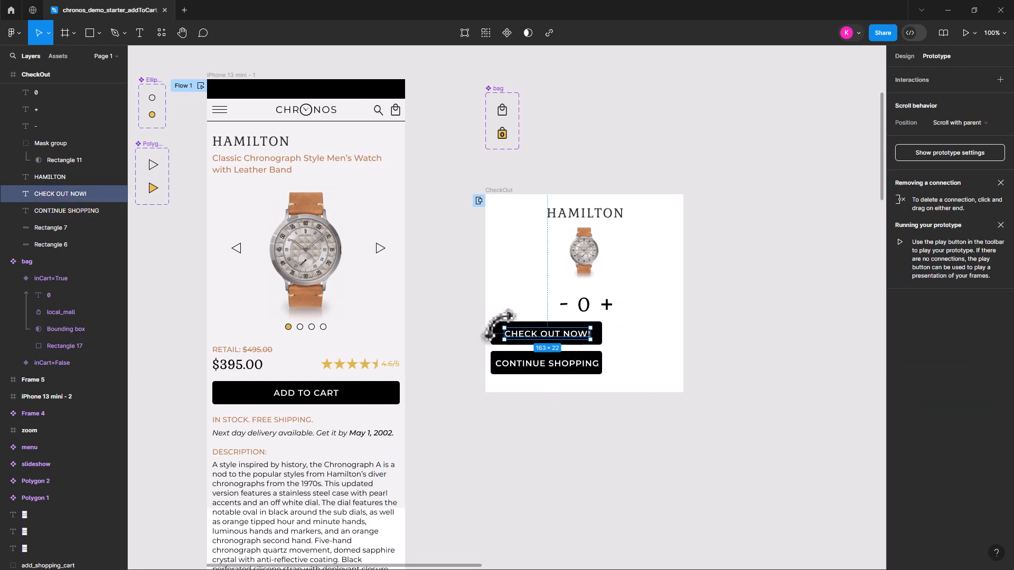
pyautogui.keyDown('shift'); pyautogui.click(496, 337); pyautogui.keyUp('shift')
pyautogui.keyDown('shift'); pyautogui.click(520, 362); pyautogui.keyUp('shift')
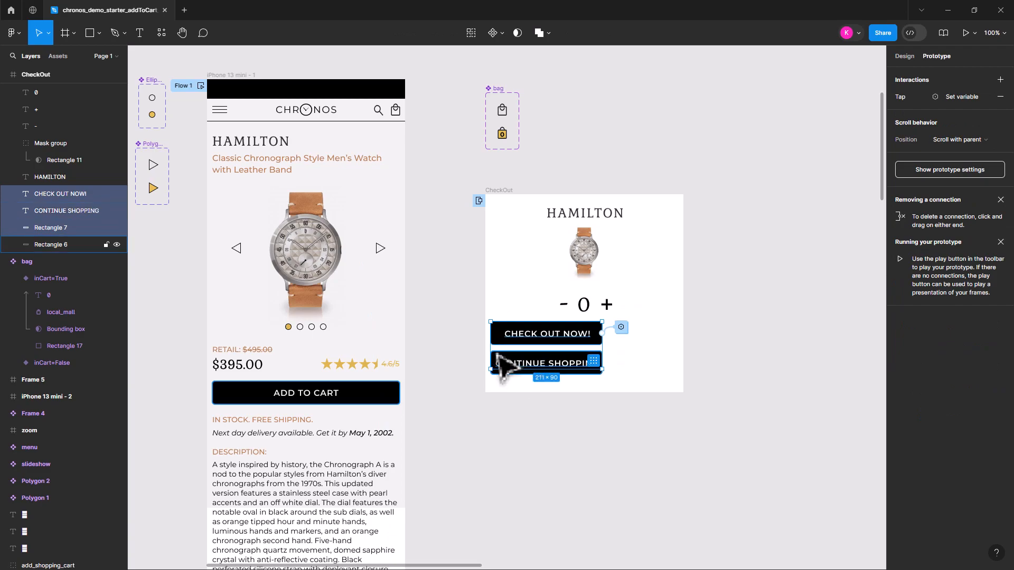
pyautogui.keyDown('shift'); pyautogui.click(506, 359); pyautogui.keyUp('shift')
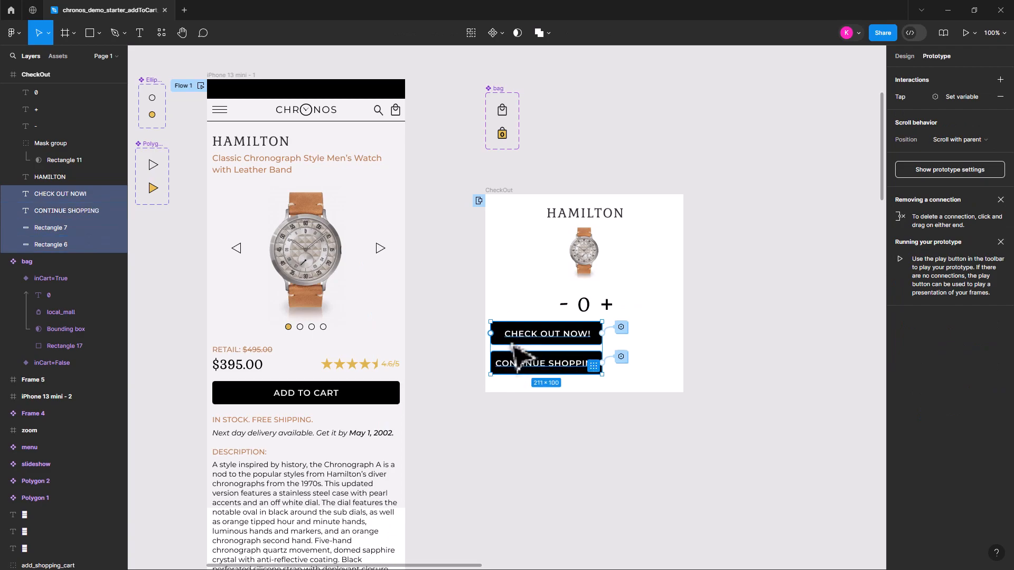
pyautogui.moveTo(503, 342)
pyautogui.mouseDown()
pyautogui.moveTo(555, 350)
pyautogui.moveTo(509, 346)
pyautogui.mouseUp()
# Move the CheckOut frame slightly right and down on the canvas
pyautogui.click(501, 191)
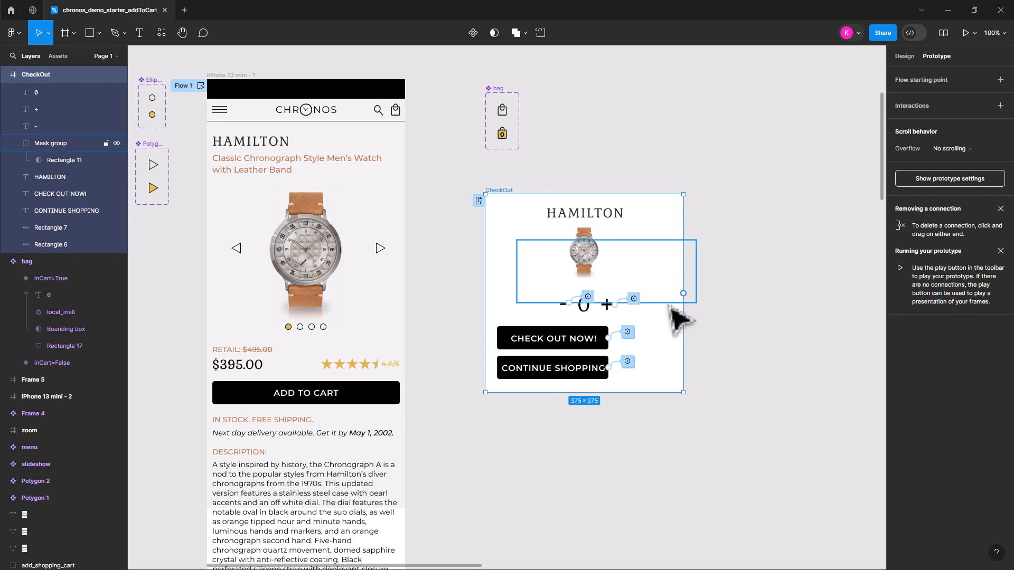
pyautogui.moveTo(672, 328); pyautogui.dragTo(692, 343)
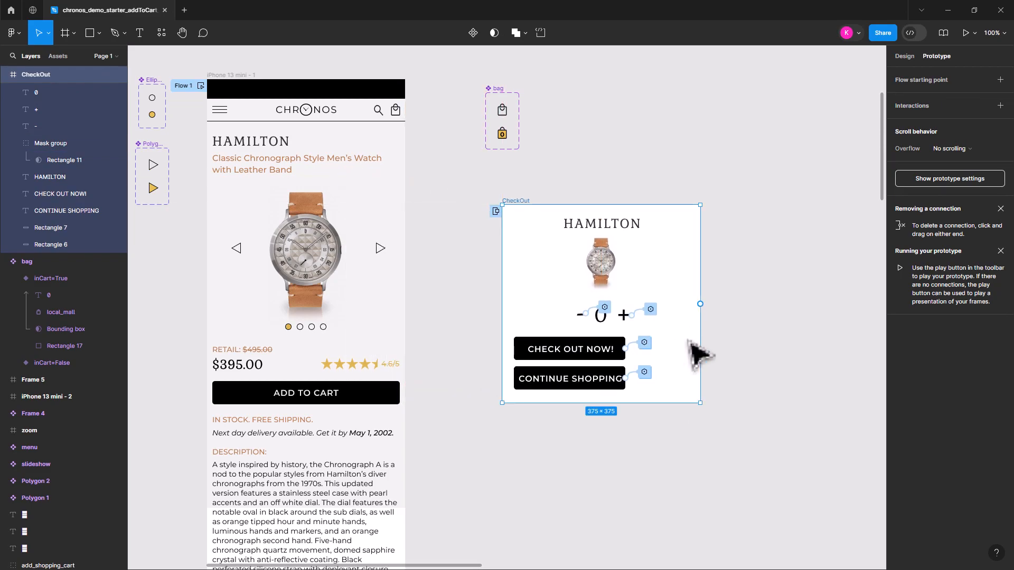
pyautogui.click(707, 351)
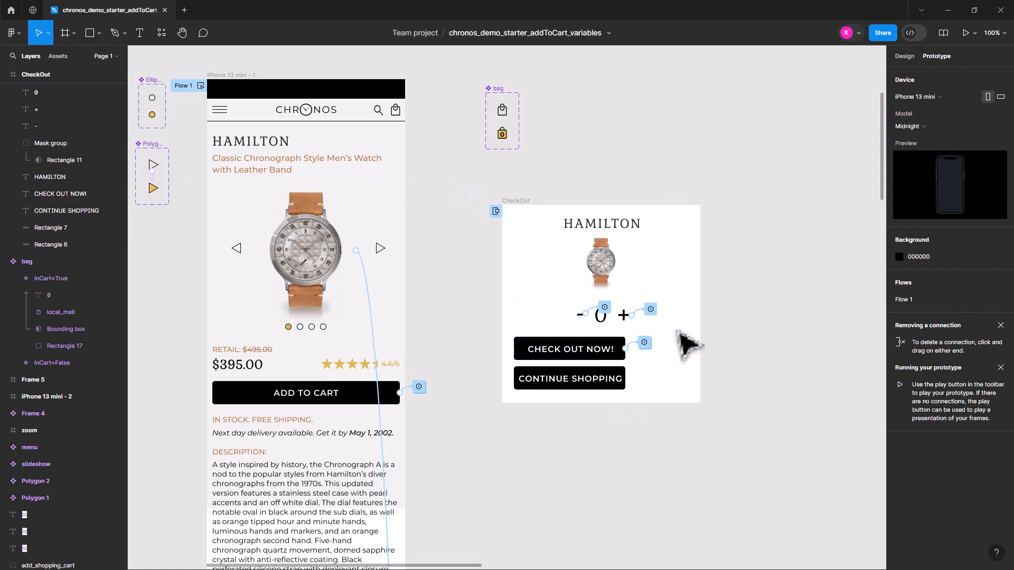
# Select the quantity controls, mask group, watch image and HAMILTON title and shift them left to centre them above the buttons
pyautogui.moveTo(660, 339); pyautogui.dragTo(570, 317)
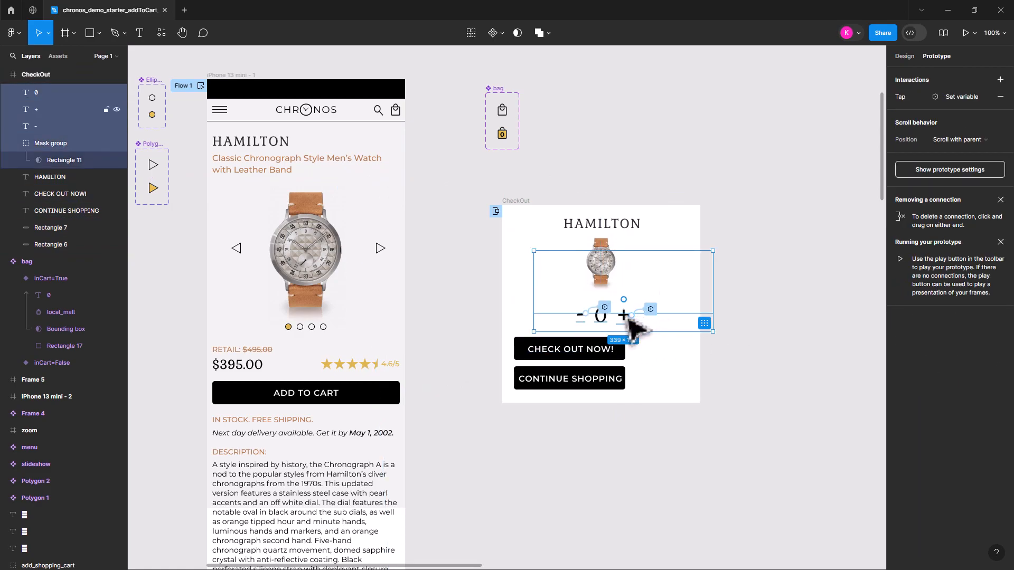
pyautogui.keyDown('shift'); pyautogui.click(606, 270); pyautogui.keyUp('shift')
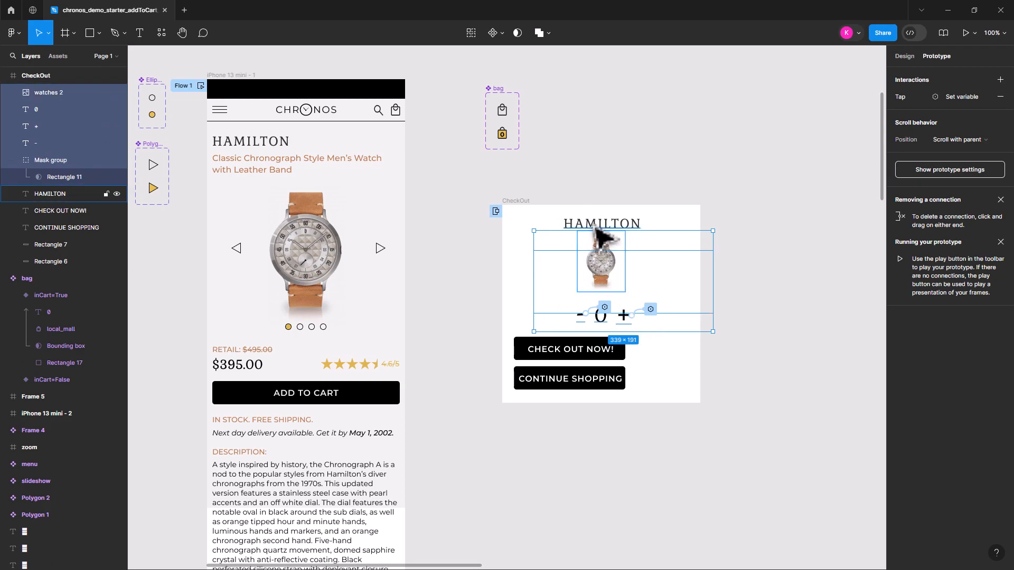
pyautogui.keyDown('shift'); pyautogui.click(595, 227); pyautogui.keyUp('shift')
pyautogui.moveTo(593, 228); pyautogui.dragTo(563, 230)
pyautogui.click(698, 299)
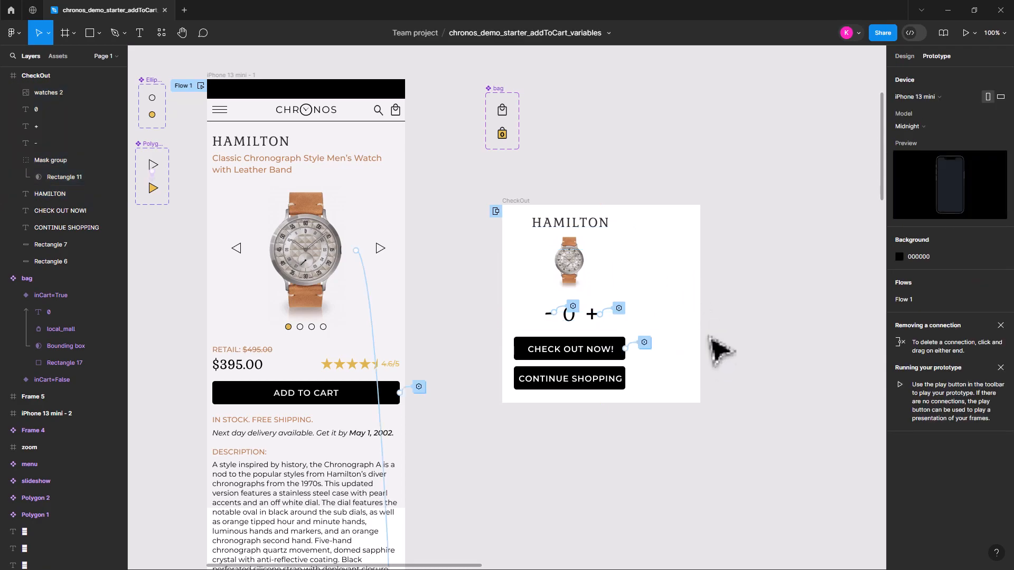
# Narrow the CheckOut frame from its right edge to 255 px wide and show its design properties
pyautogui.click(516, 202)
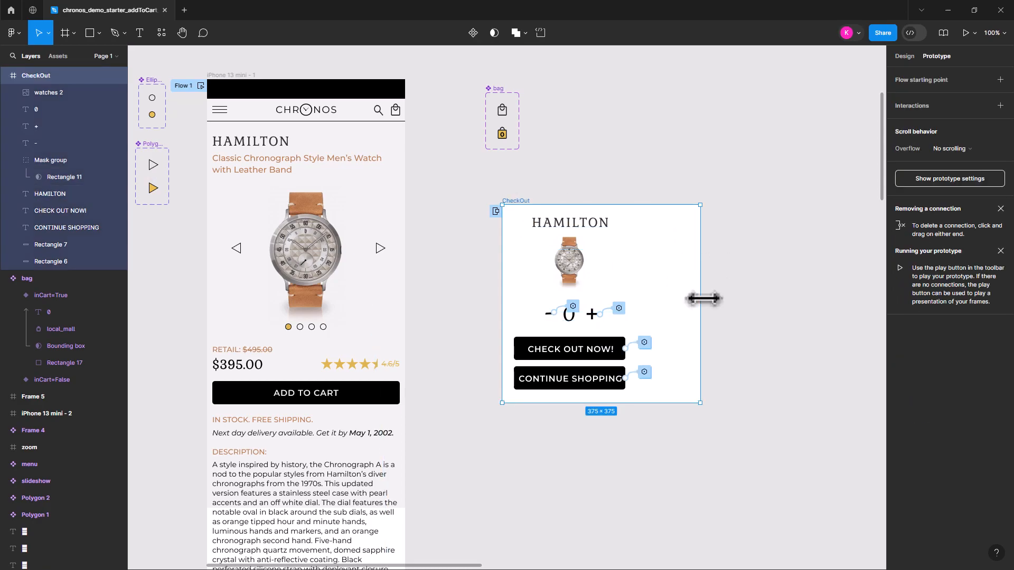
pyautogui.moveTo(700, 298); pyautogui.dragTo(637, 289)
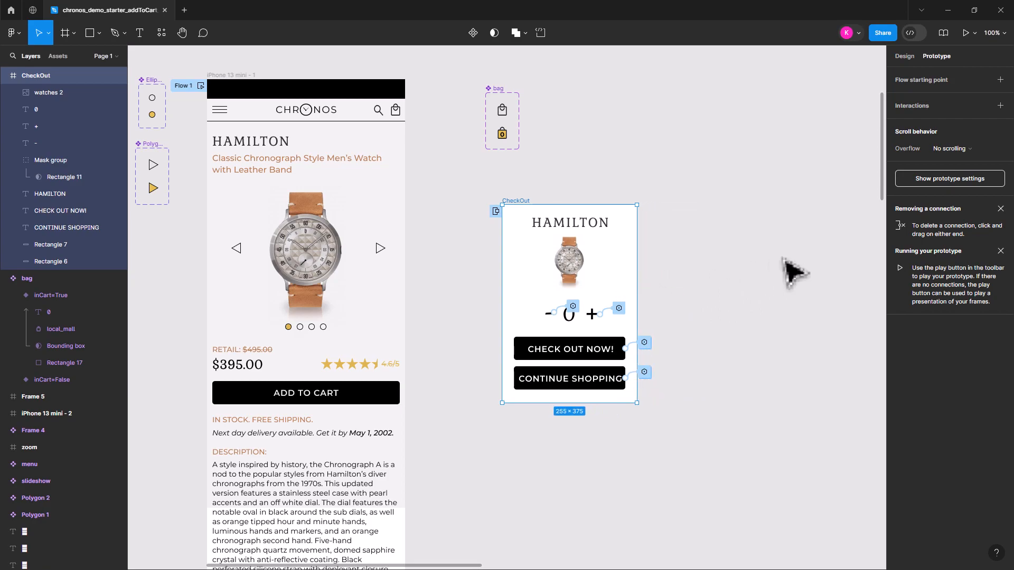
pyautogui.click(774, 274)
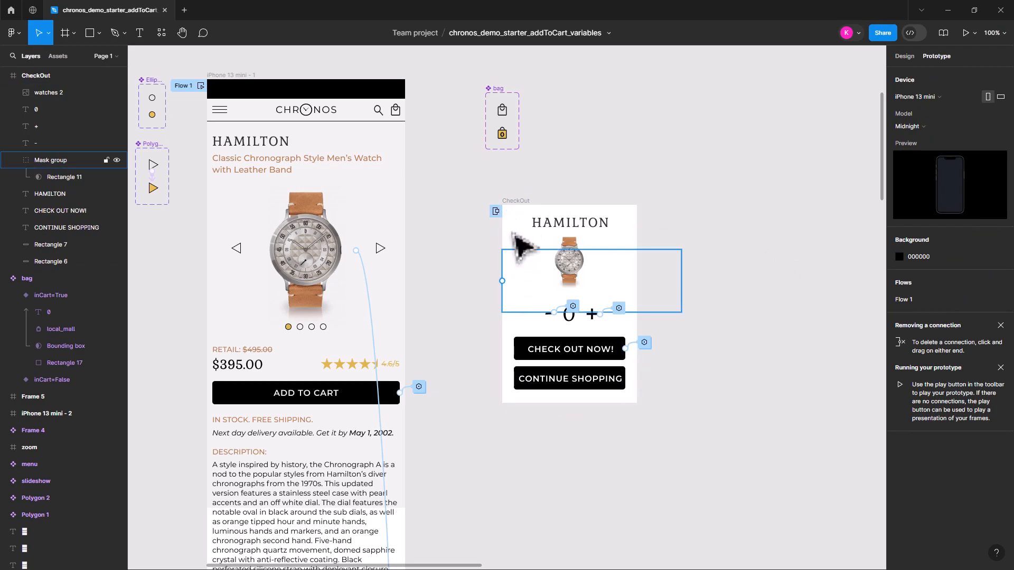
pyautogui.click(509, 207)
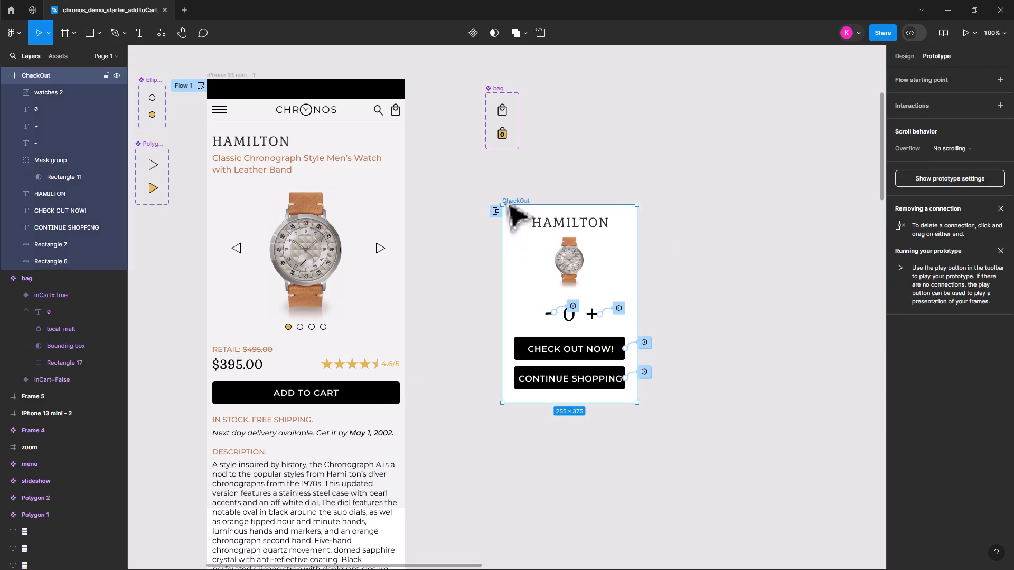
pyautogui.click(905, 56)
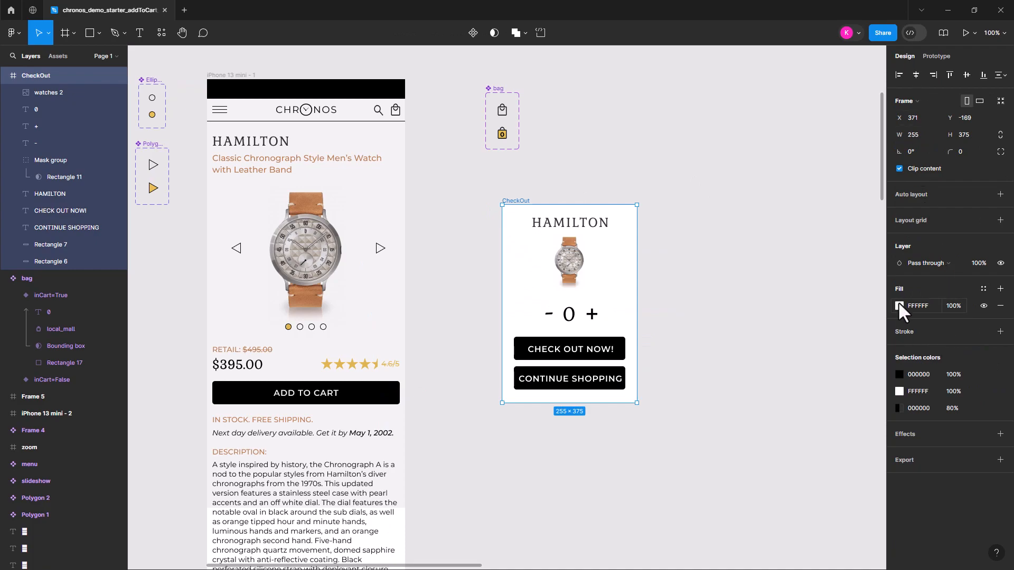
# Try the CheckOut frame's white fill at 80% opacity and restore it to 100%
pyautogui.click(955, 308)
pyautogui.press('Return')
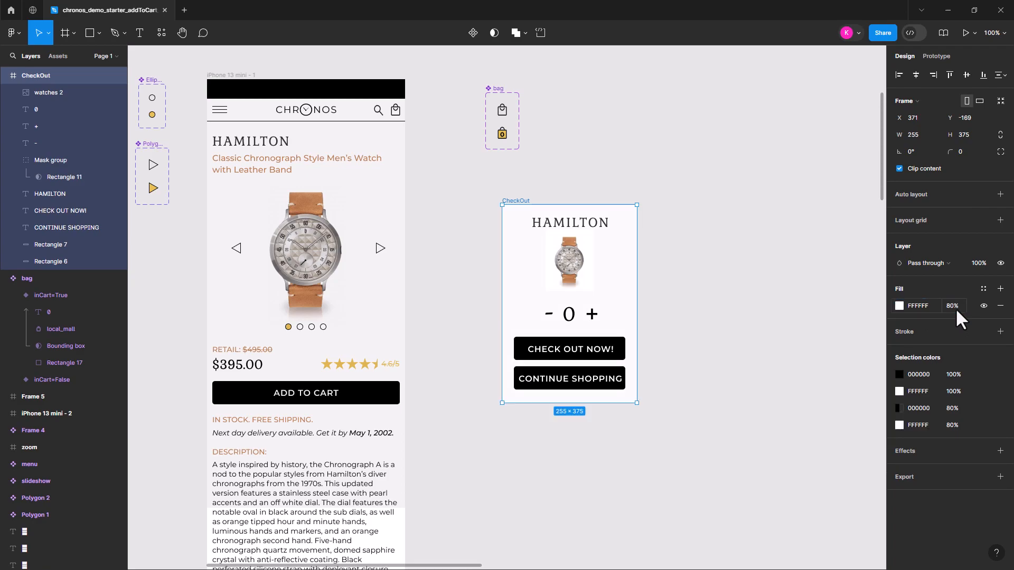
pyautogui.click(957, 307)
pyautogui.press('Return')
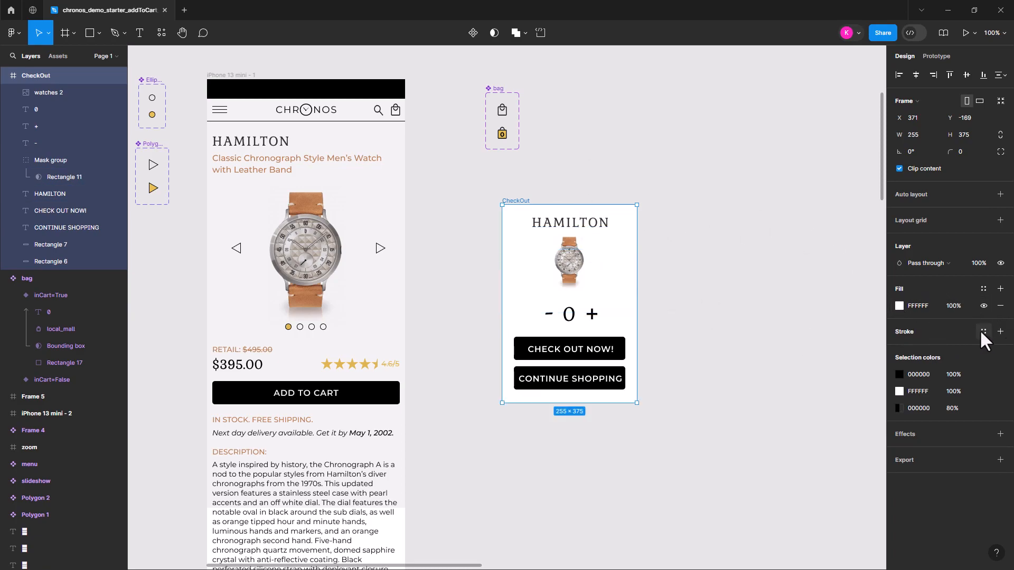
# Give the CheckOut frame a black inside stroke of width 2 and round all four corners to radius 10
pyautogui.click(1000, 332)
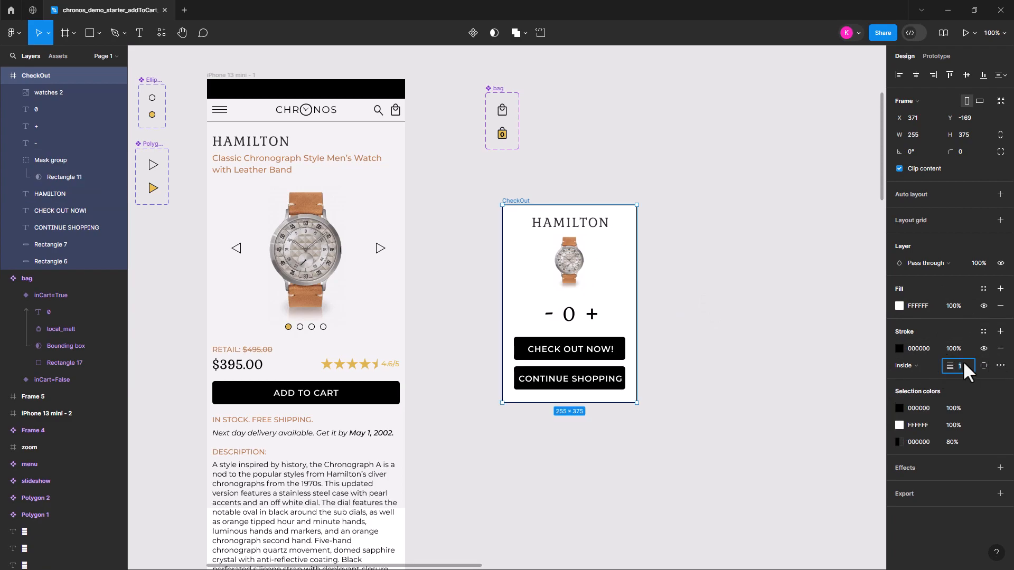
pyautogui.press('Return')
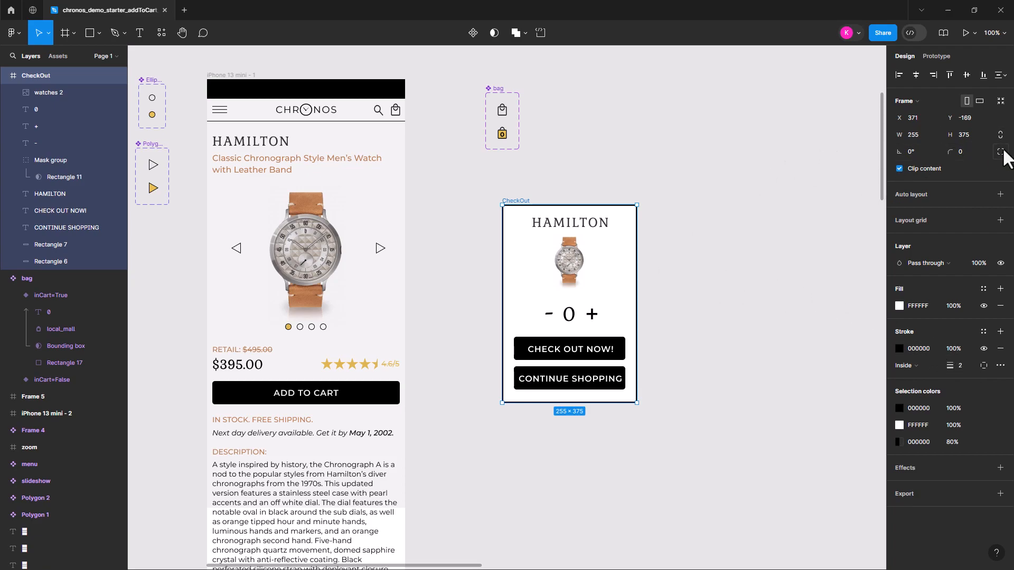
pyautogui.click(1001, 152)
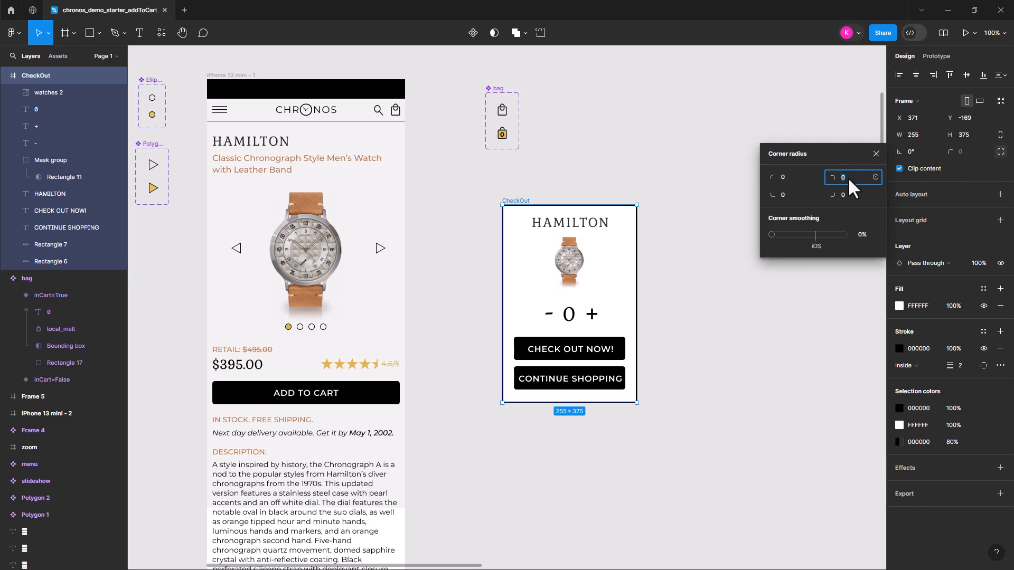
pyautogui.write('10')
pyautogui.click(844, 200)
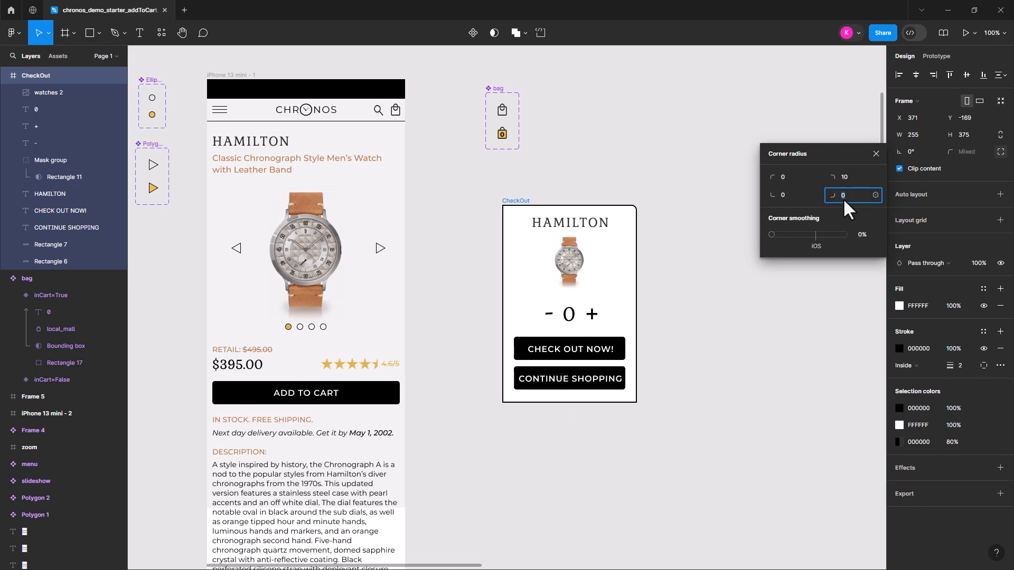
pyautogui.click(790, 180)
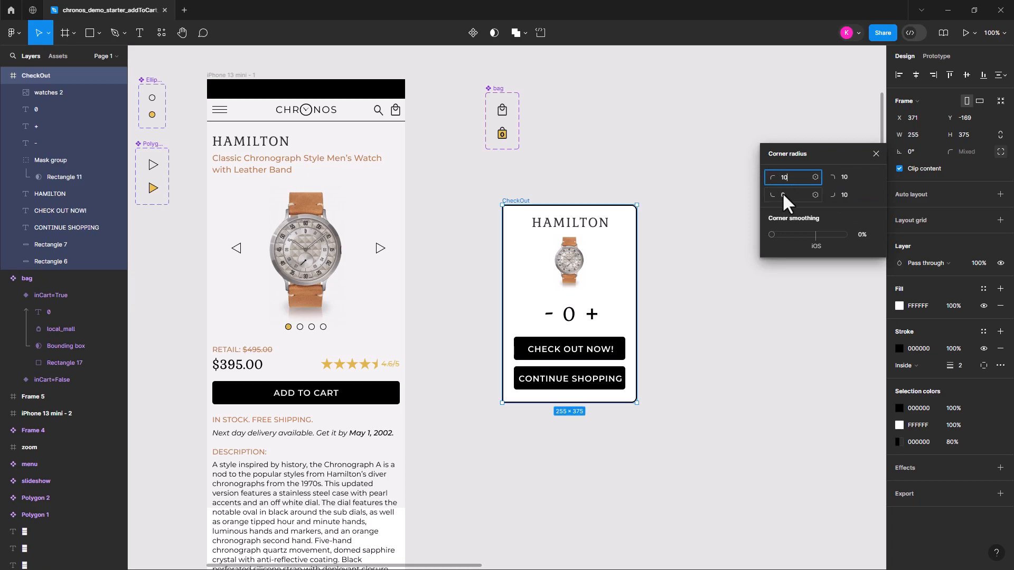
pyautogui.click(783, 195)
pyautogui.write('10')
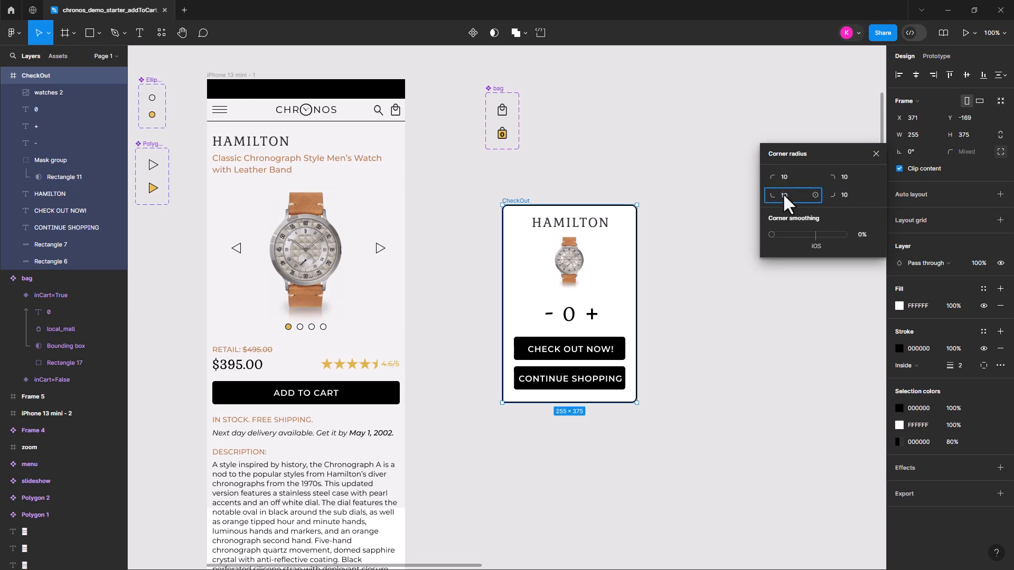
pyautogui.click(747, 344)
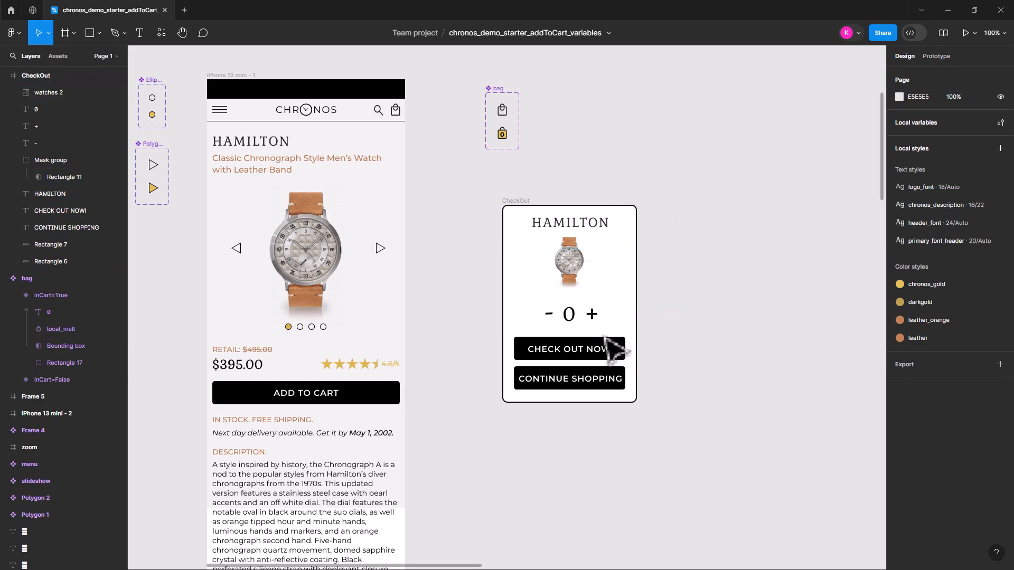
# Preview the iPhone 13 mini - 1 prototype, add the watch to the cart and test the overlay's plus and minus controls
pyautogui.click(222, 76)
pyautogui.click(966, 31)
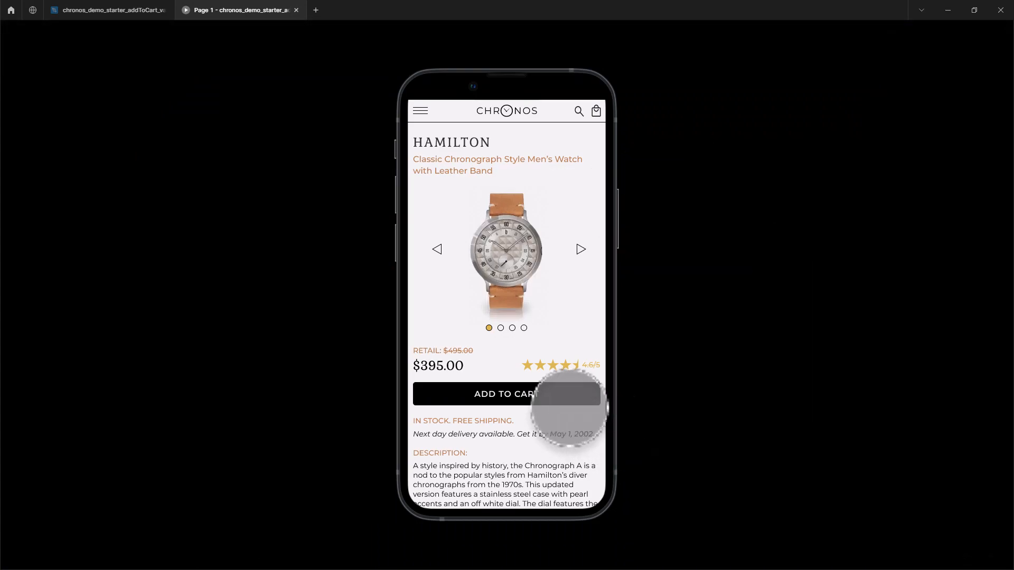
pyautogui.click(561, 399)
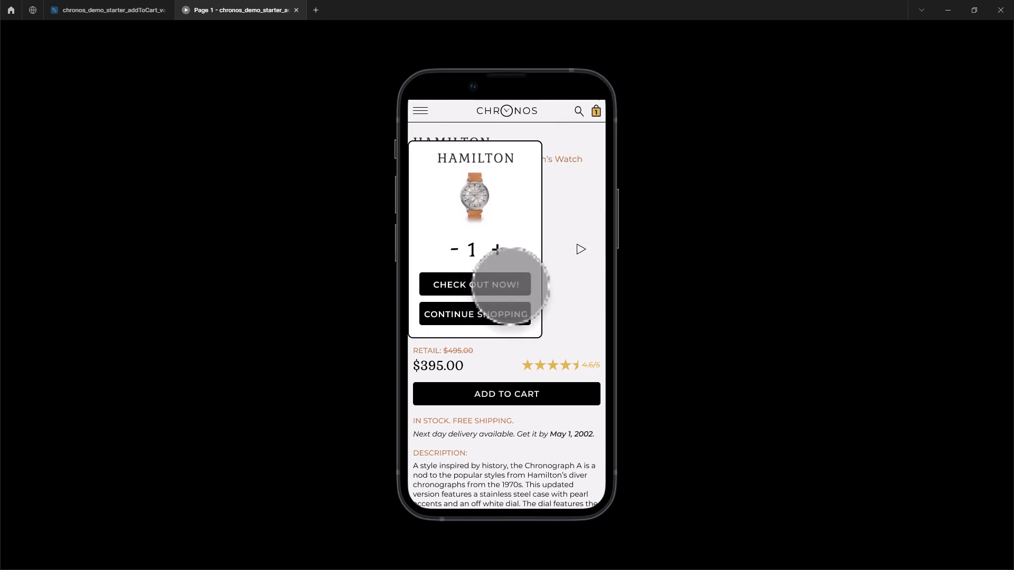
pyautogui.click(496, 249)
pyautogui.click(453, 249)
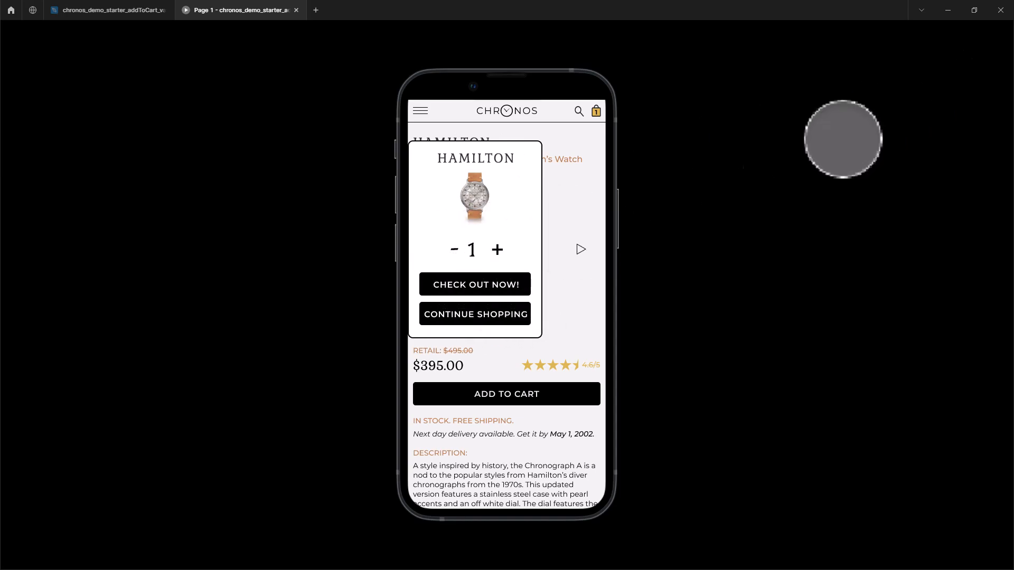
# Test the overlay's CONTINUE SHOPPING button repeatedly in the prototype preview and close the preview
pyautogui.click(470, 320)
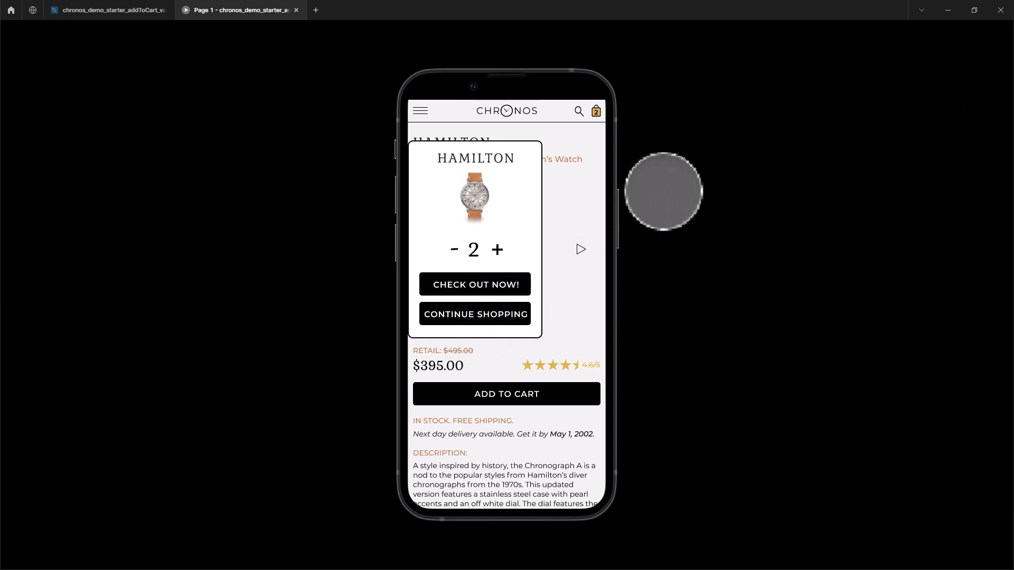
pyautogui.click(482, 311)
pyautogui.click(477, 314)
pyautogui.click(478, 314)
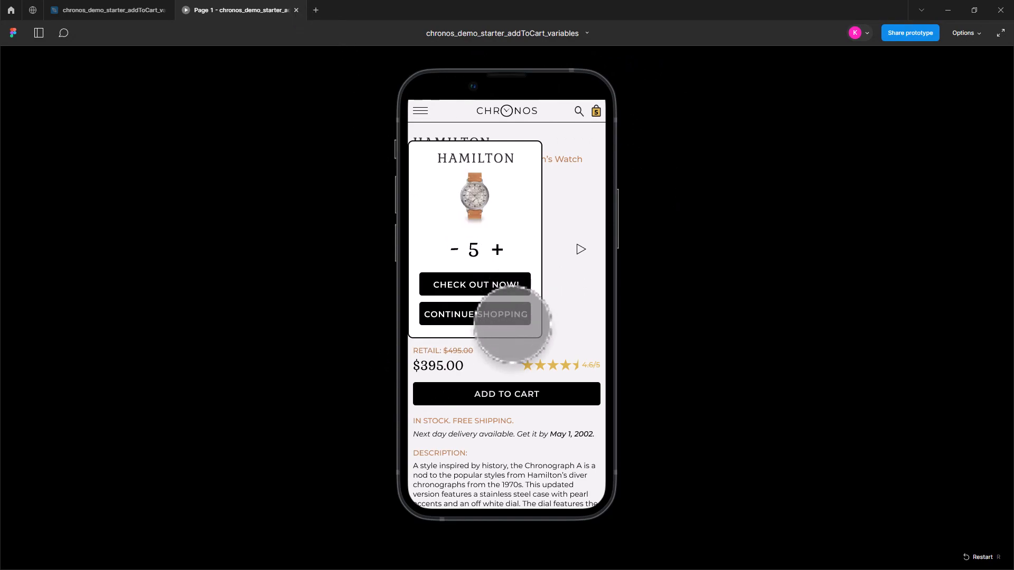
pyautogui.click(483, 311)
pyautogui.click(476, 311)
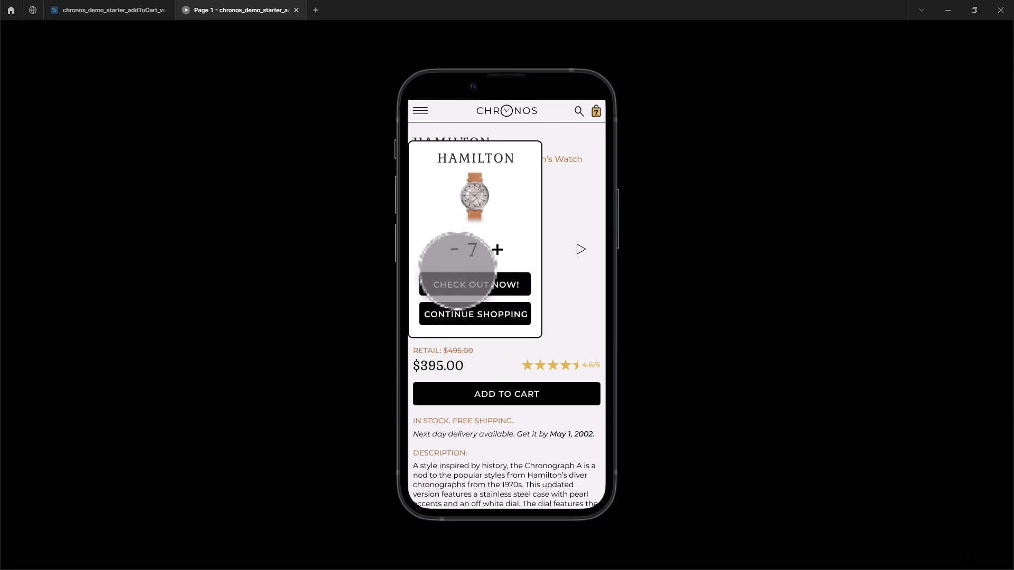
pyautogui.click(296, 10)
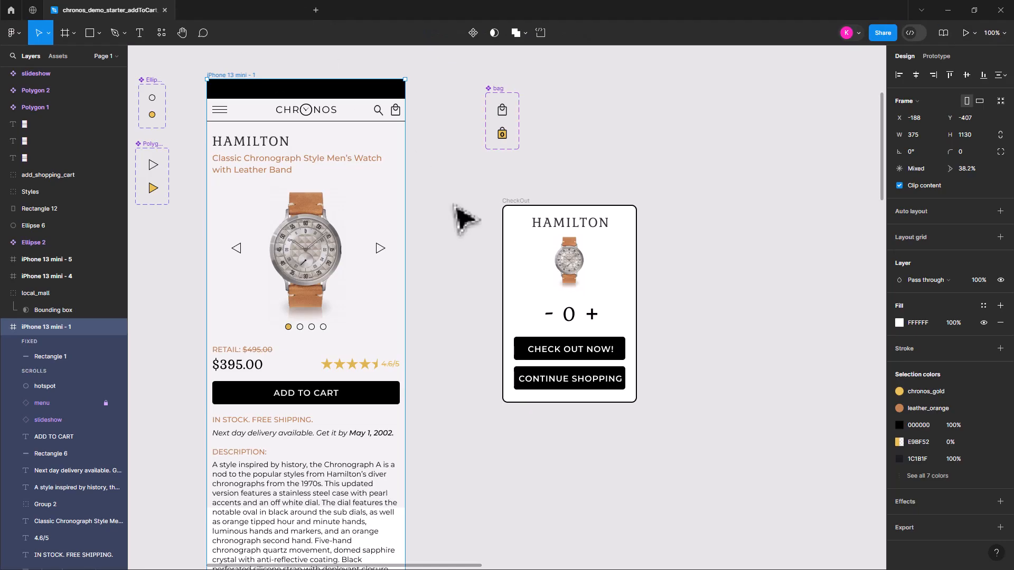
# Remove the NumberOfItems action from the CONTINUE SHOPPING button's tap interaction and change its remaining inBag action to Close overlay
pyautogui.click(623, 380)
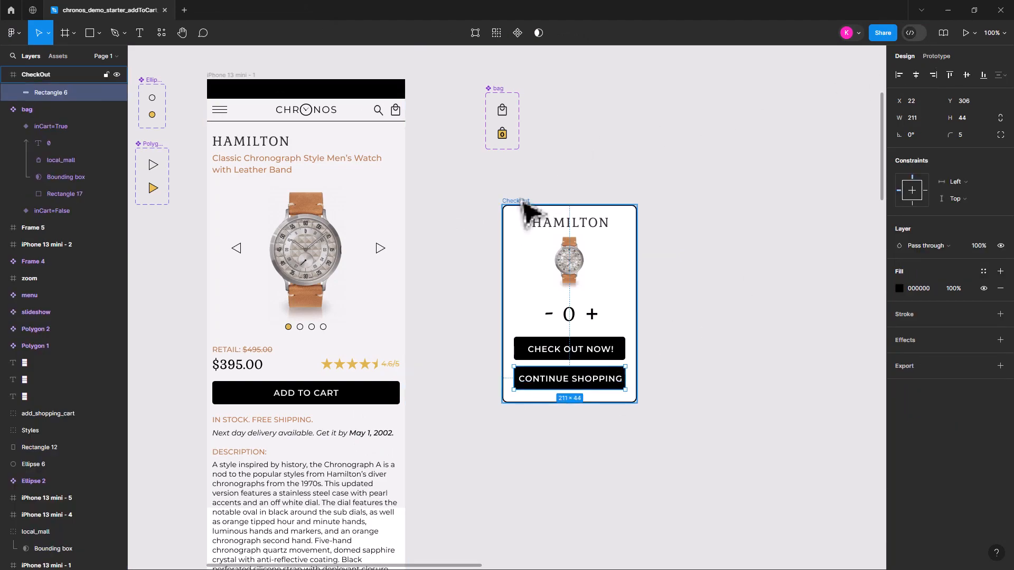
pyautogui.click(937, 56)
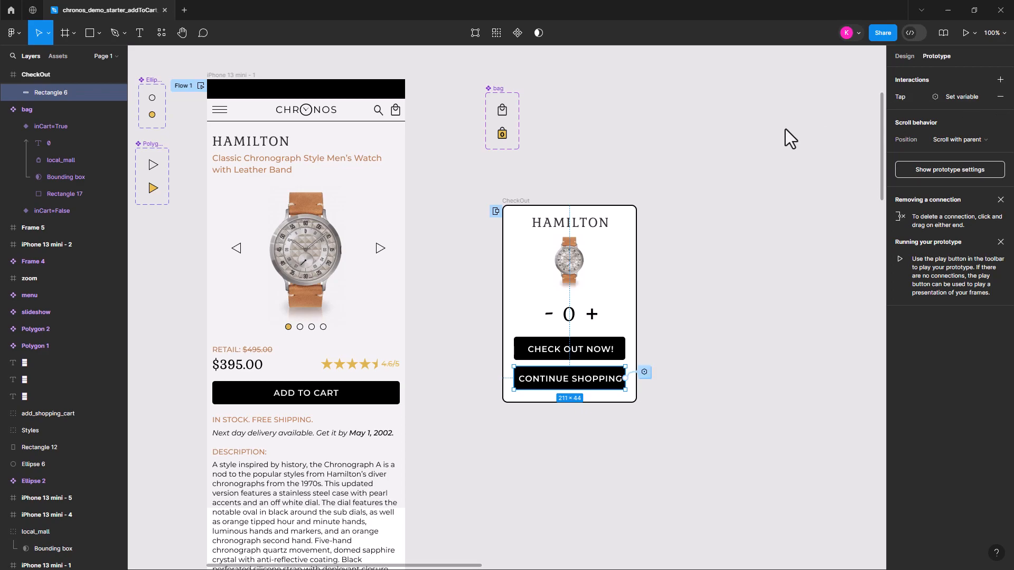
pyautogui.click(904, 95)
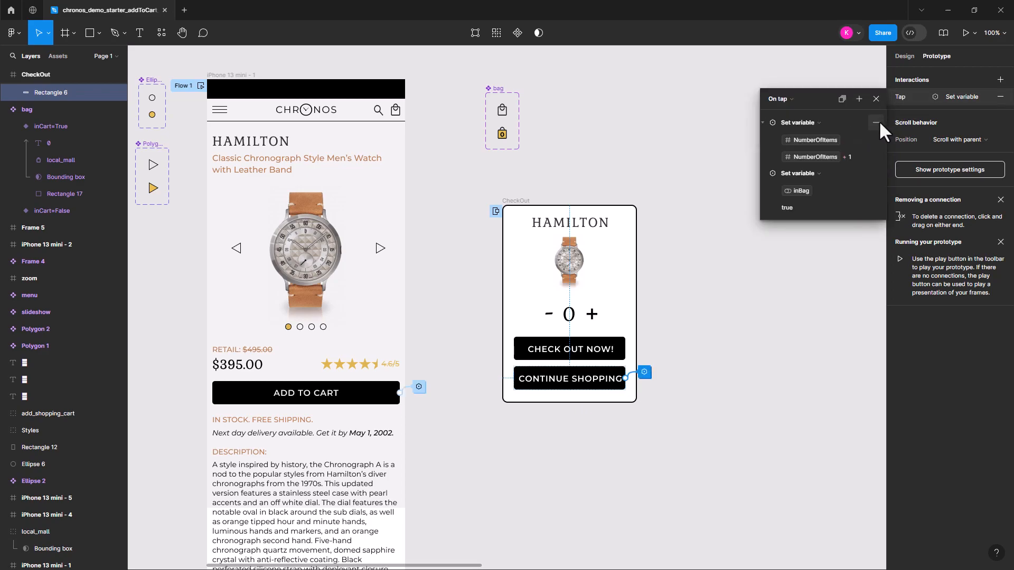
pyautogui.click(875, 123)
pyautogui.click(821, 122)
pyautogui.click(849, 129)
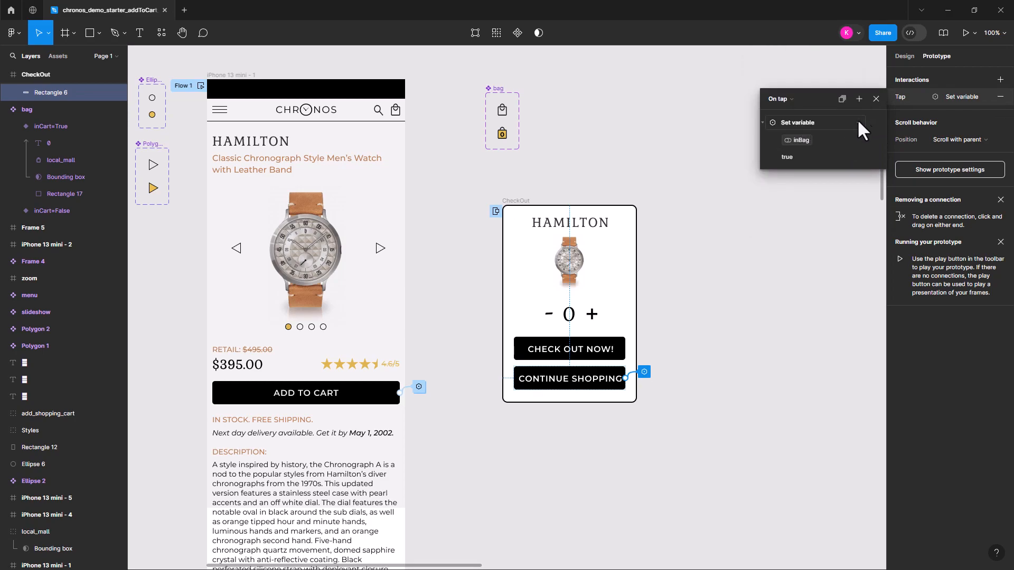
pyautogui.click(800, 125)
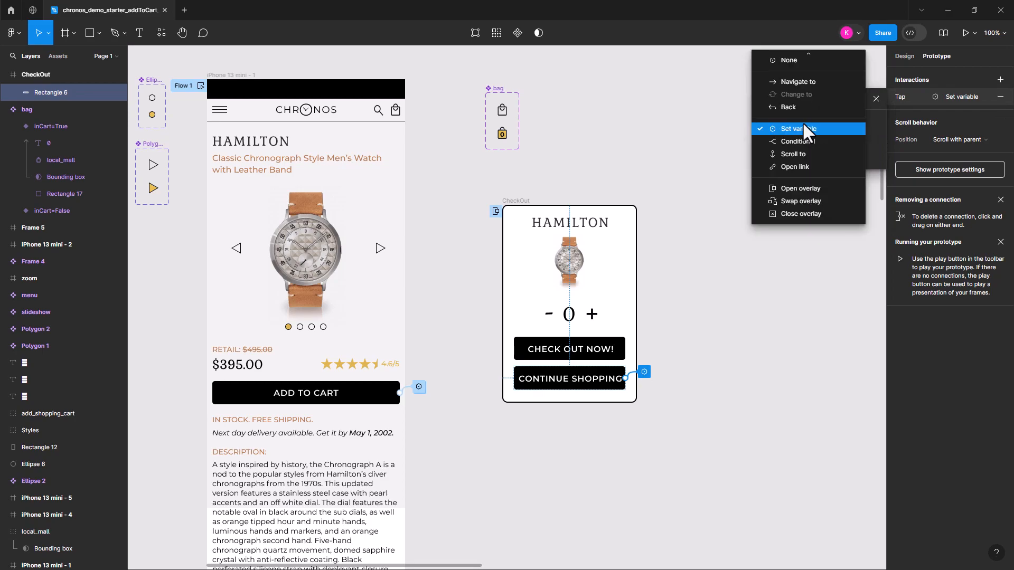
pyautogui.click(808, 214)
pyautogui.click(724, 267)
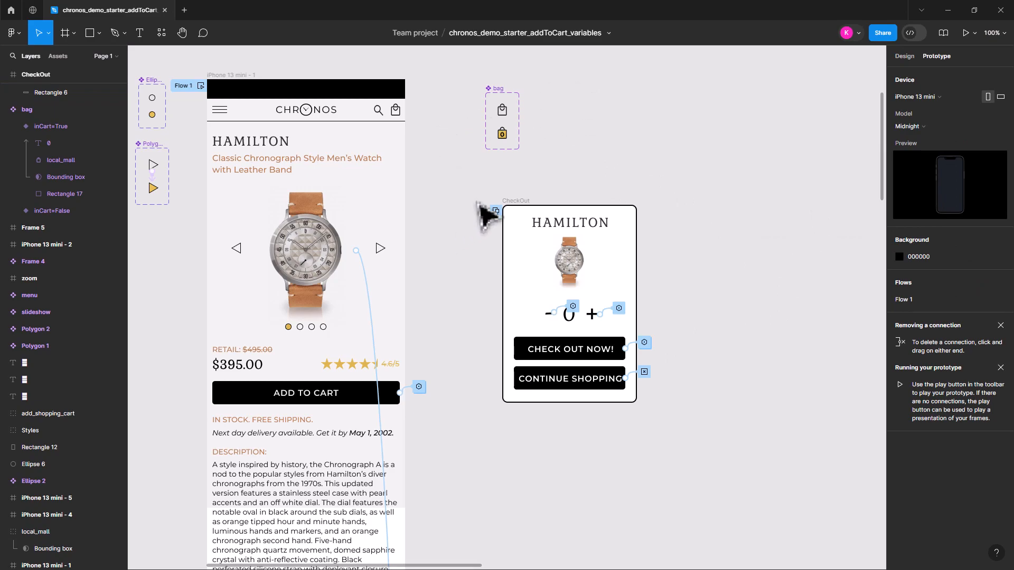
# Keep the ADD TO CART button's CheckOut overlay position on Manual and move the overlay to the horizontal centre of the phone screen
pyautogui.click(516, 206)
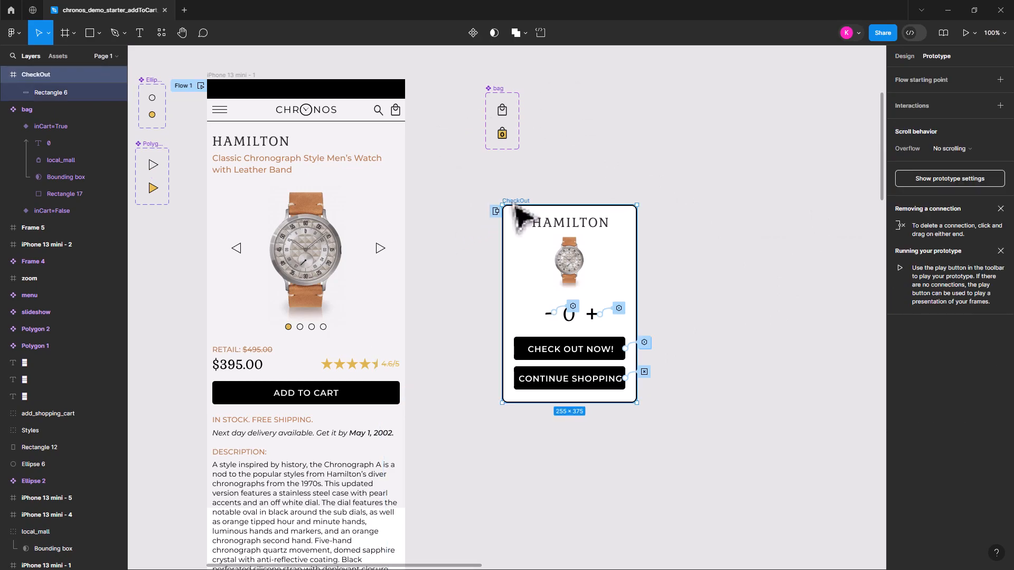
pyautogui.click(381, 397)
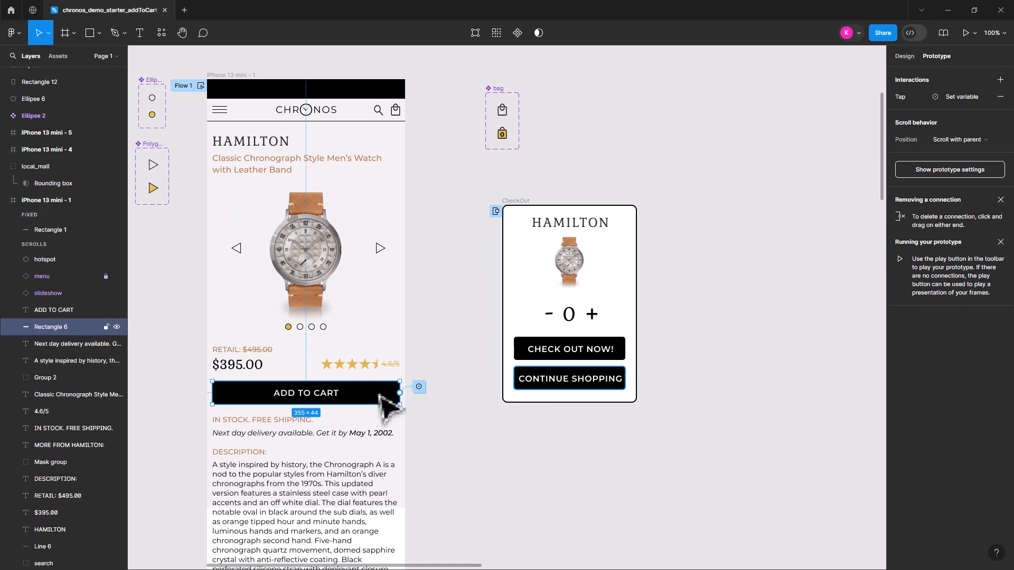
pyautogui.click(967, 97)
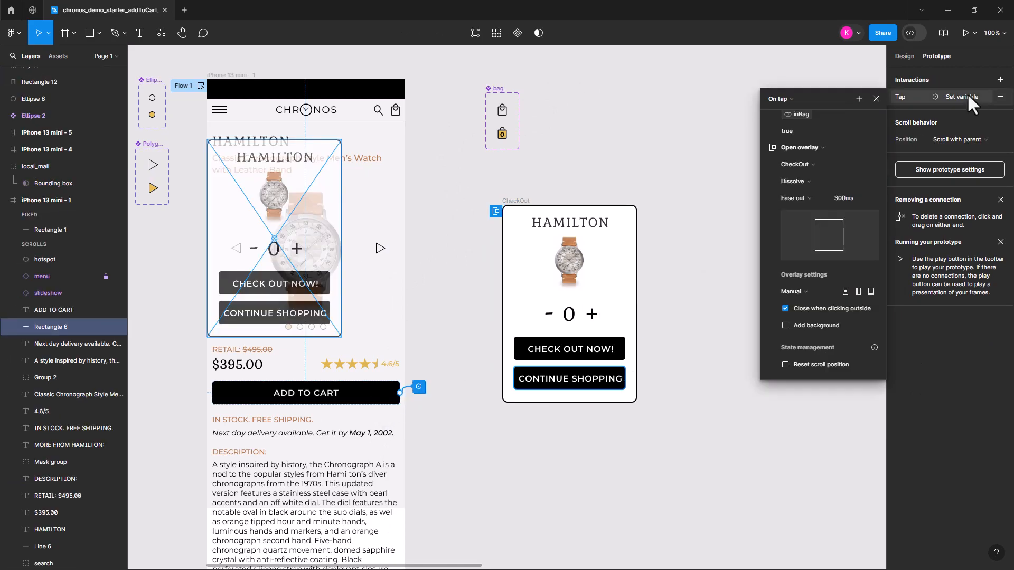
pyautogui.click(812, 293)
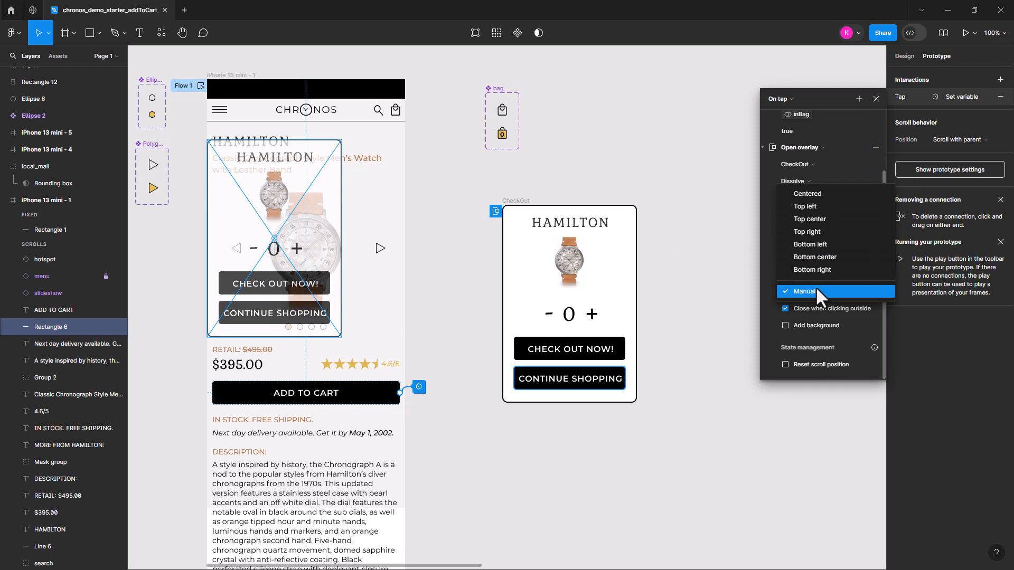
pyautogui.click(816, 290)
pyautogui.moveTo(294, 212); pyautogui.dragTo(326, 228)
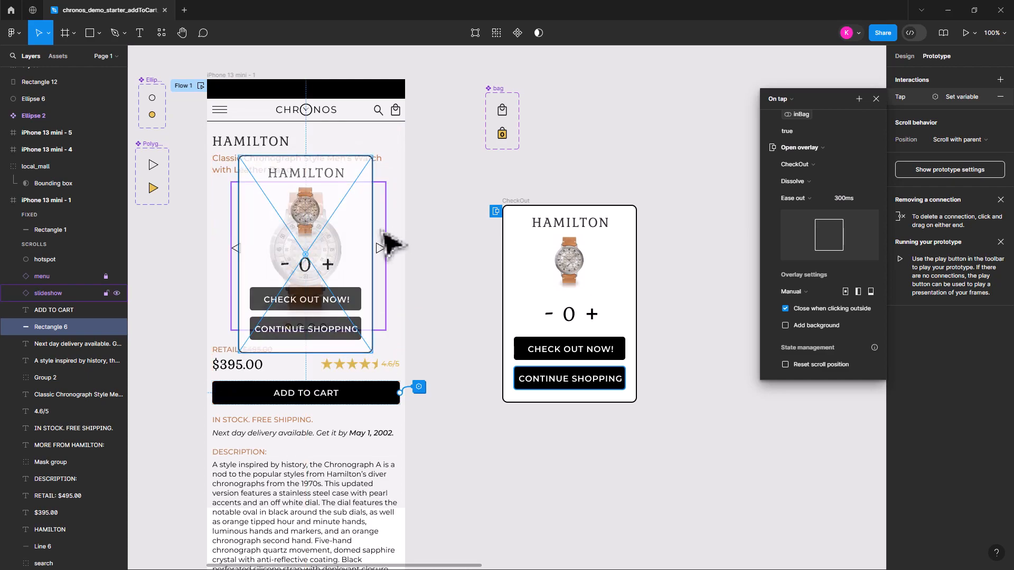
pyautogui.click(457, 207)
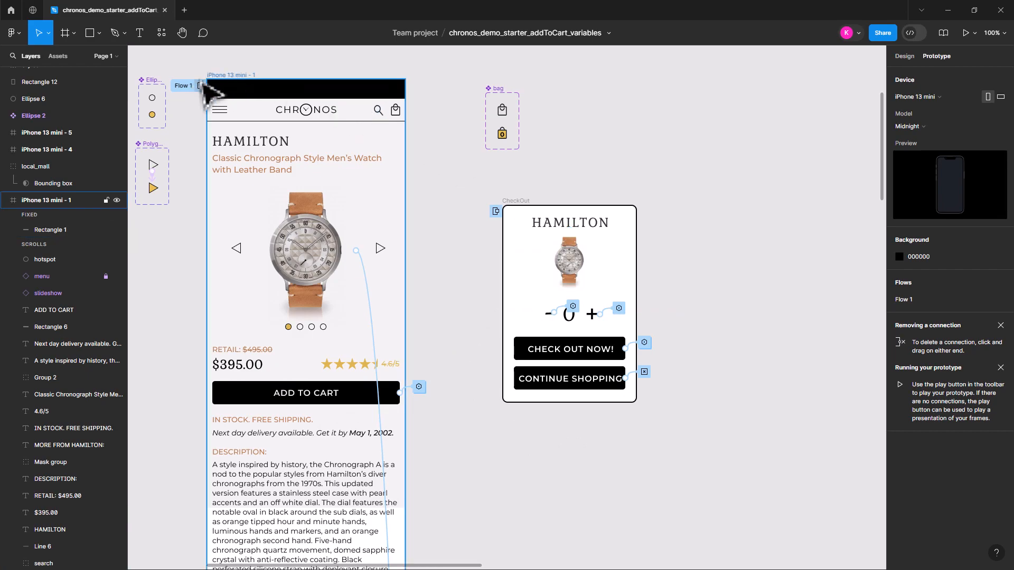
# Preview the iPhone 13 mini - 1 prototype, add the watch to the cart and dismiss the overlay with CONTINUE SHOPPING
pyautogui.click(227, 88)
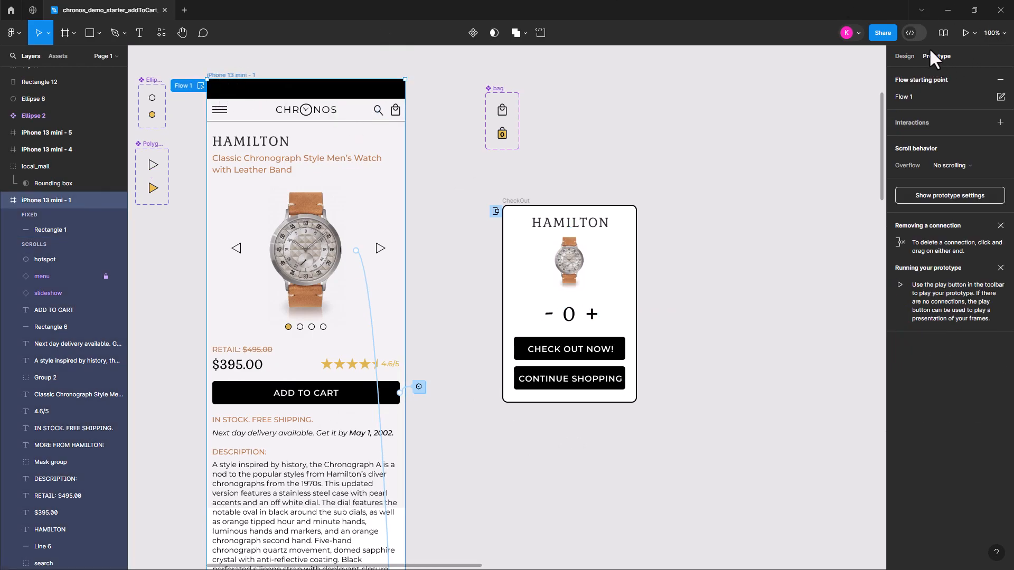
pyautogui.click(964, 33)
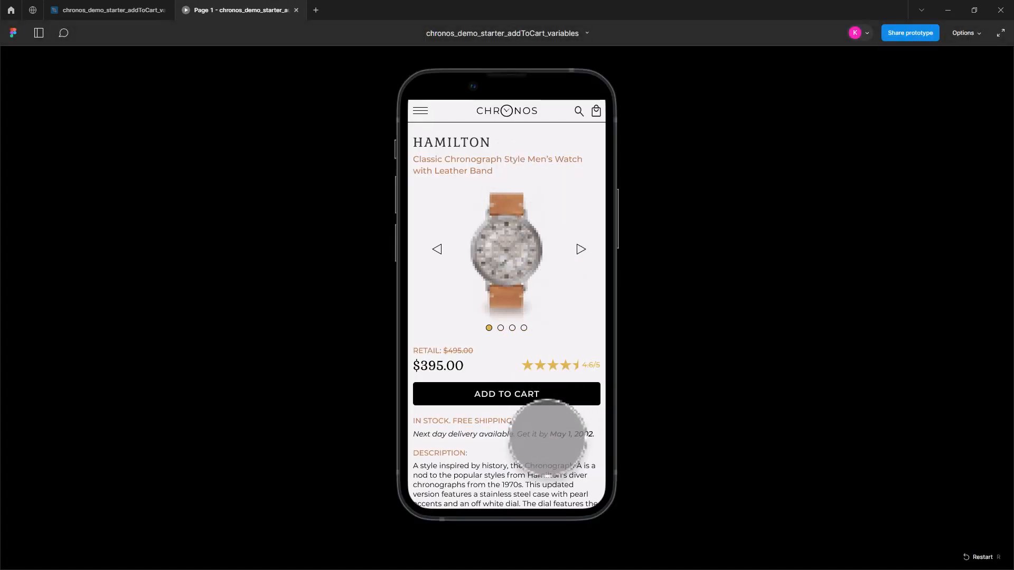
pyautogui.click(519, 395)
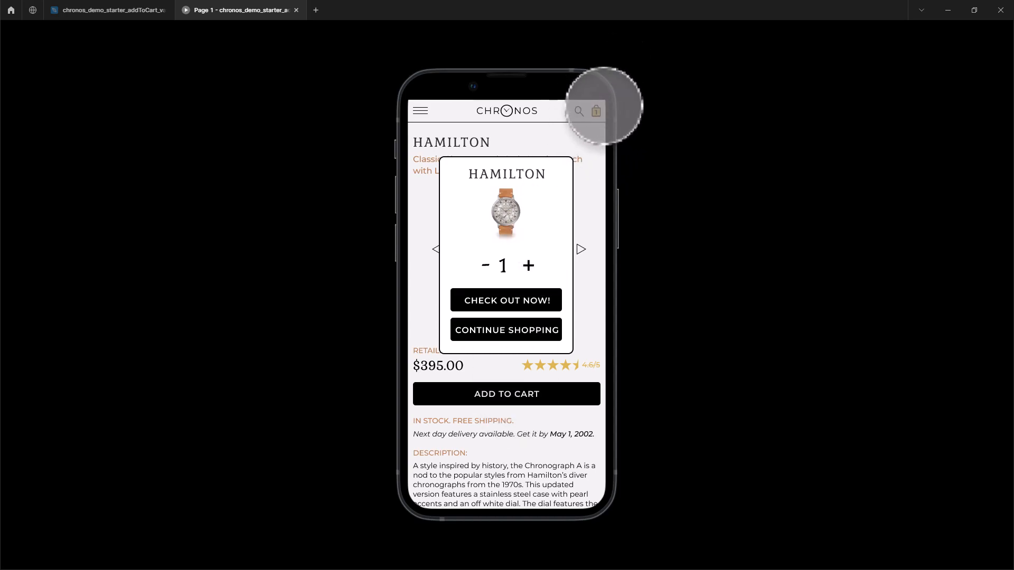
pyautogui.click(505, 331)
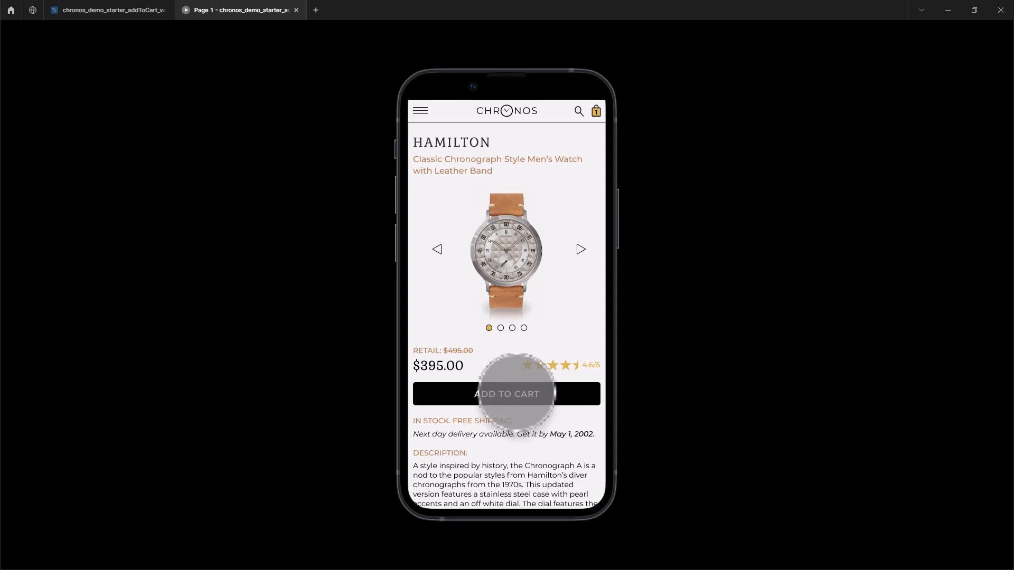
# Add the watch to the cart again, reduce the quantity to 0, continue shopping and close the preview
pyautogui.click(516, 389)
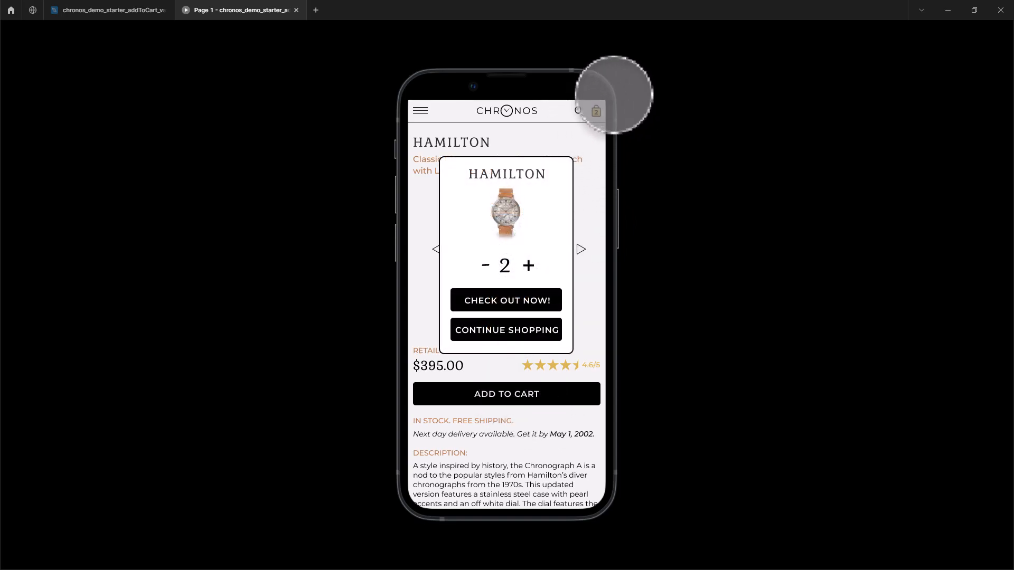
pyautogui.click(484, 265)
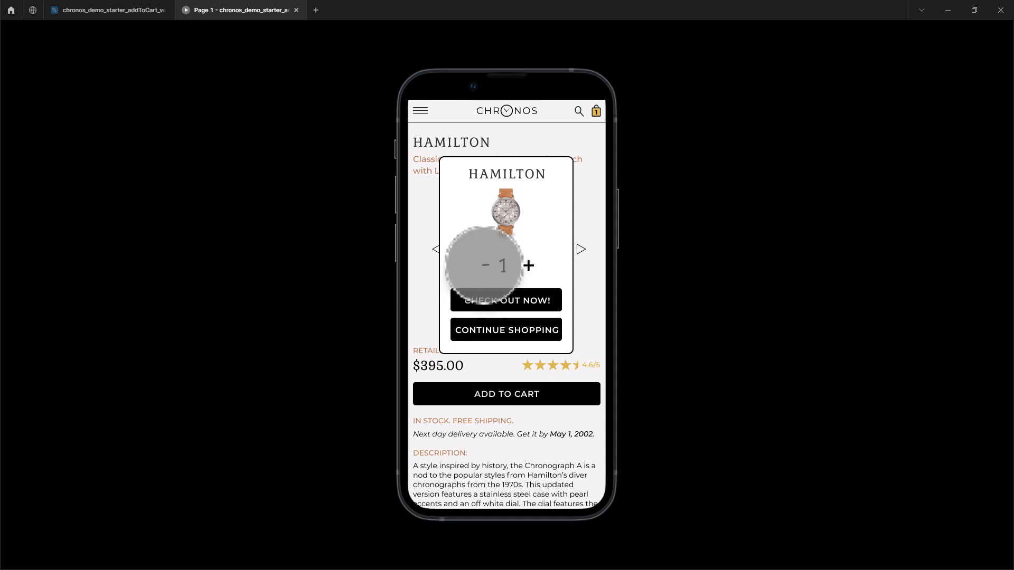
pyautogui.click(484, 265)
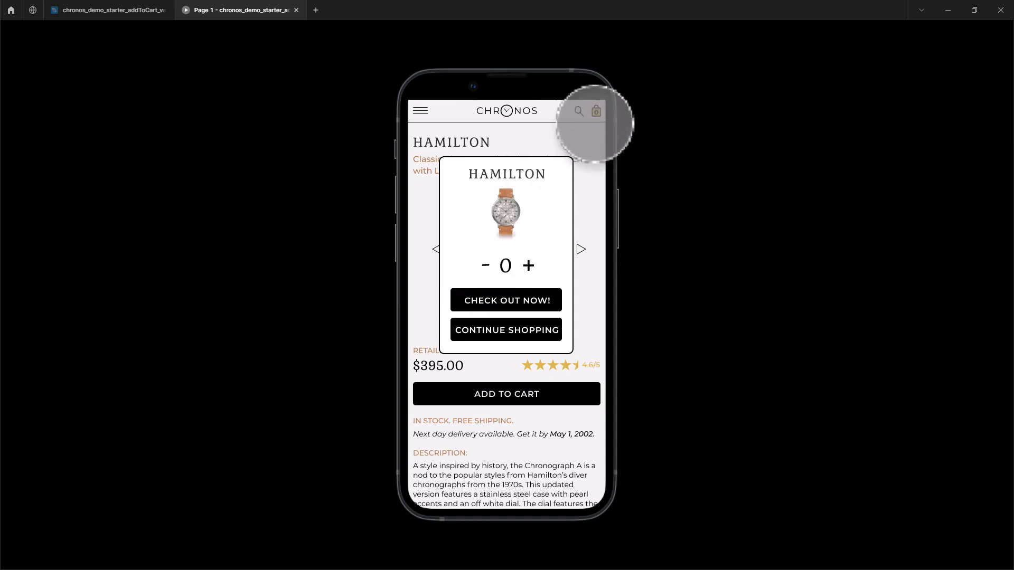
pyautogui.click(527, 330)
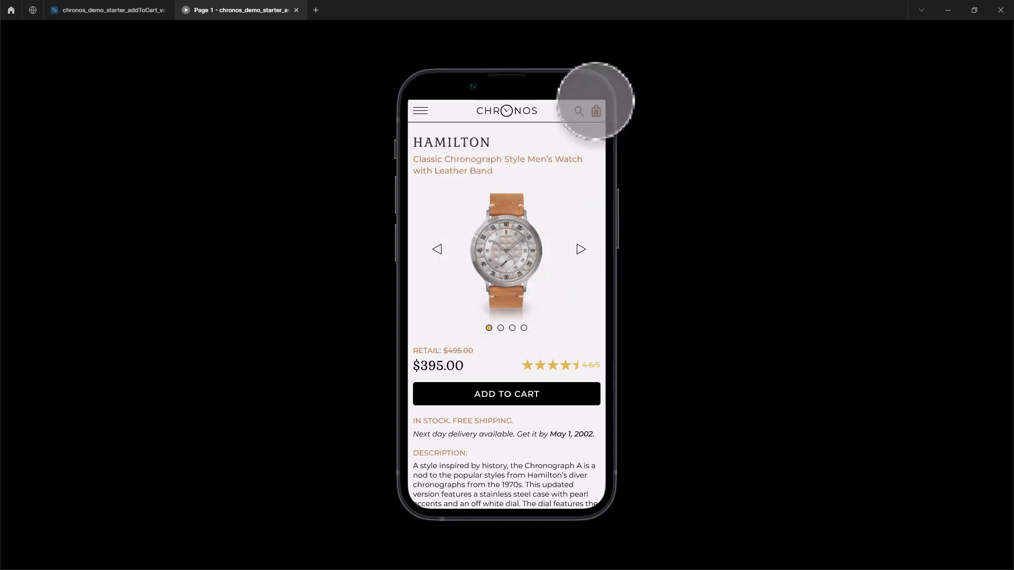
pyautogui.click(296, 10)
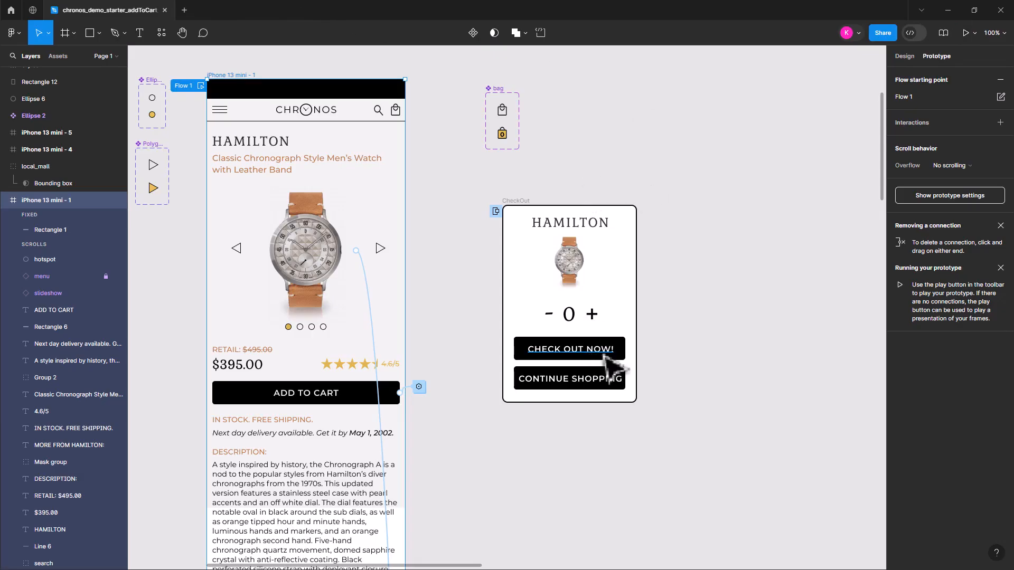
# Add a Conditional action after the existing variable action in the tap interaction of the CheckOut overlay's minus sign
pyautogui.click(549, 314)
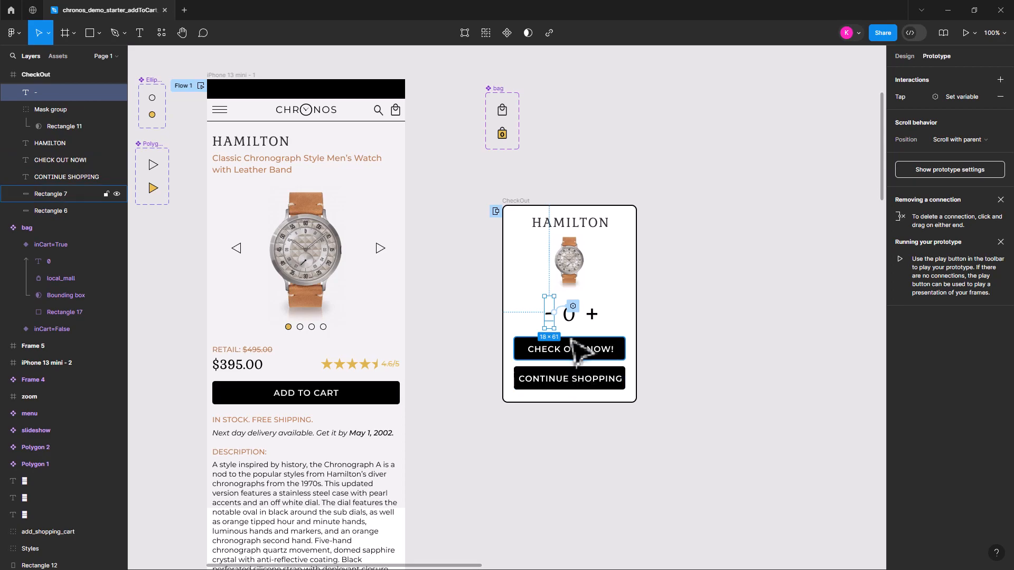
pyautogui.click(966, 96)
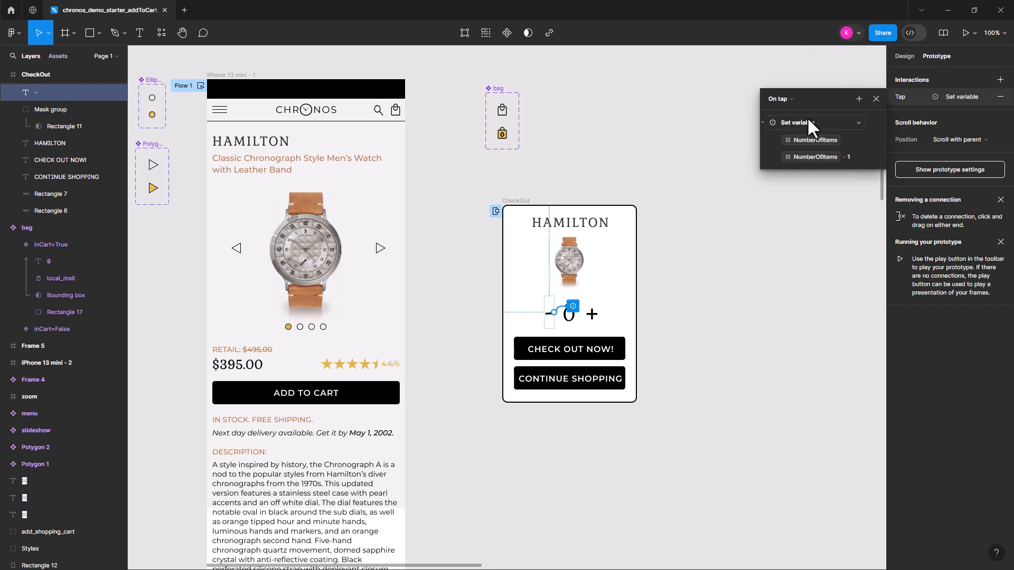
pyautogui.click(857, 99)
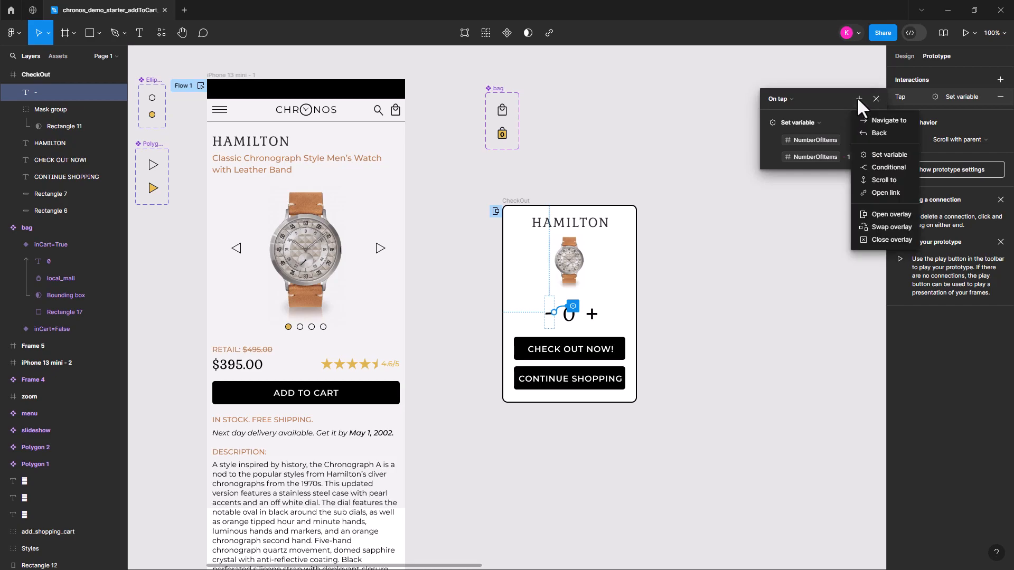
pyautogui.click(889, 155)
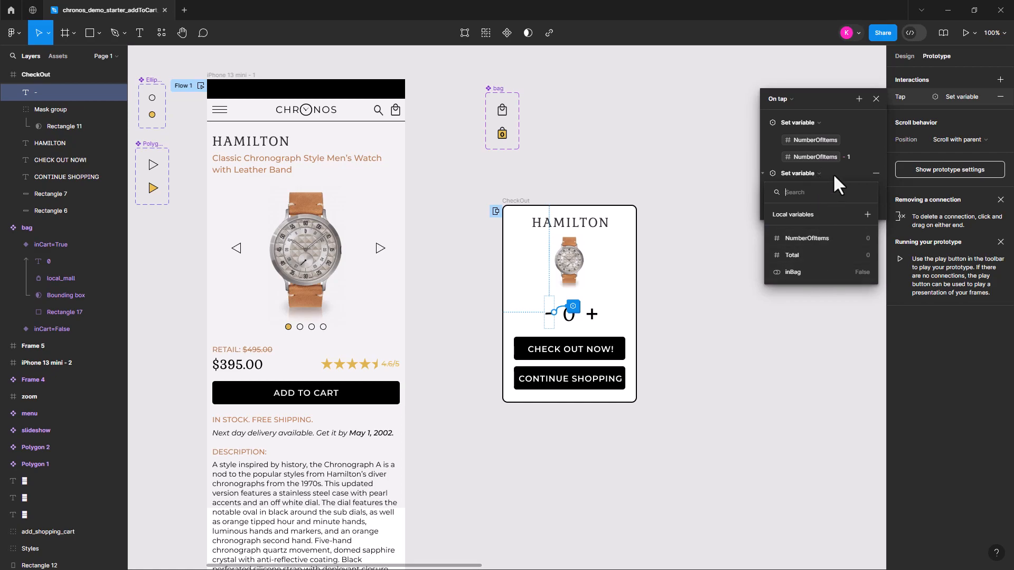
pyautogui.click(813, 172)
pyautogui.click(812, 173)
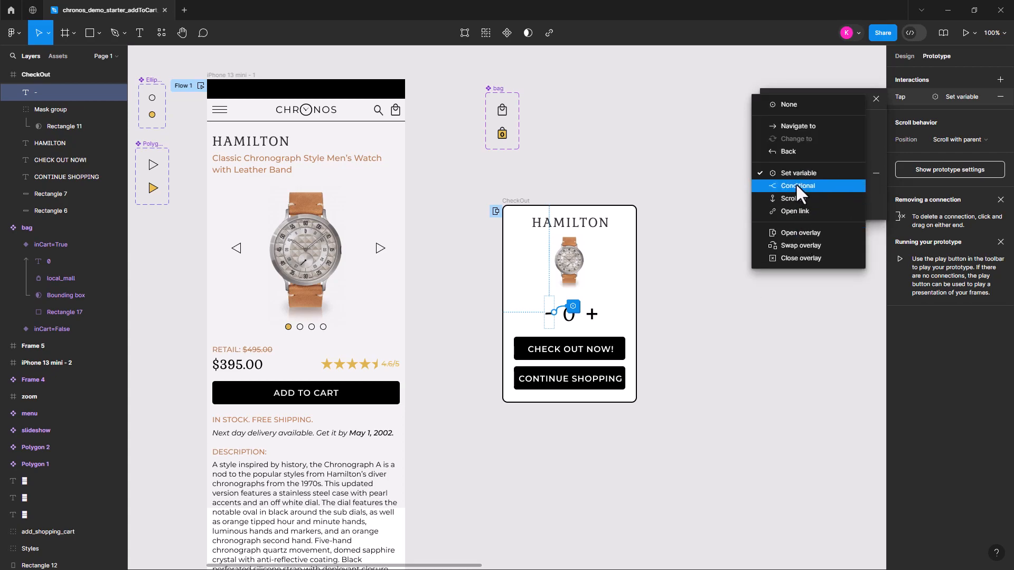
pyautogui.click(796, 185)
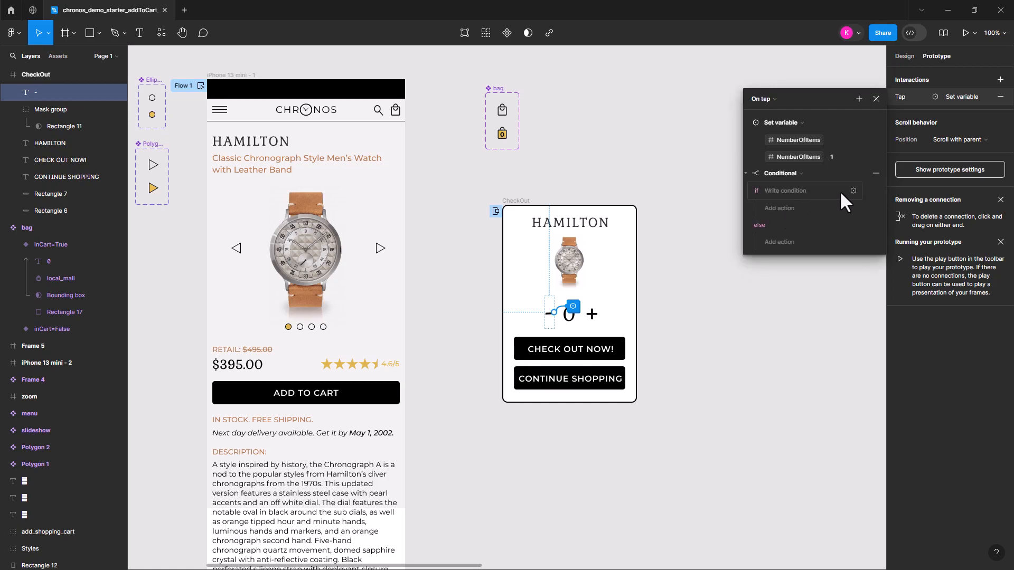
# Set the minus sign's conditional to check whether NumberOfItems < 1
pyautogui.click(805, 188)
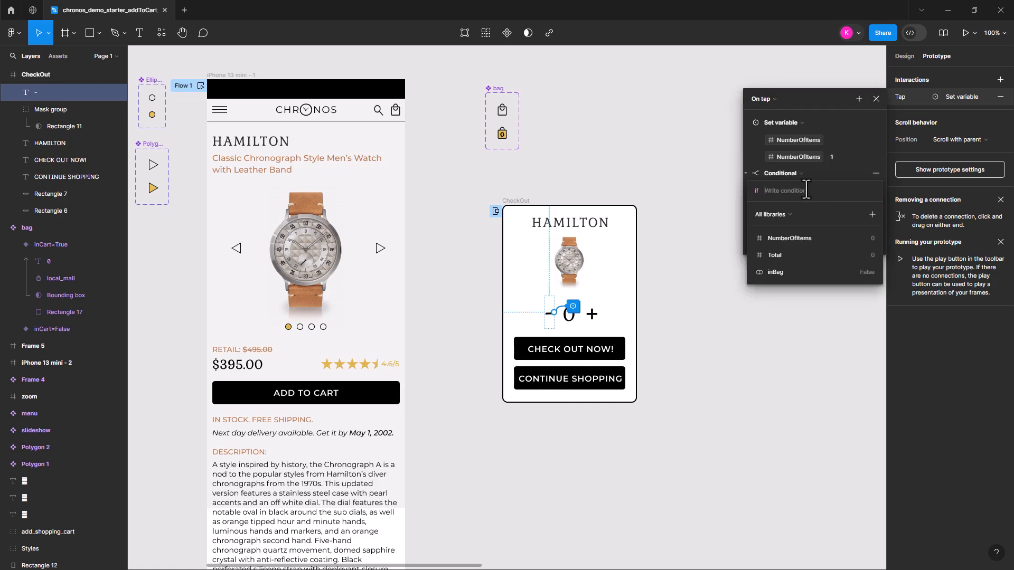
pyautogui.click(806, 236)
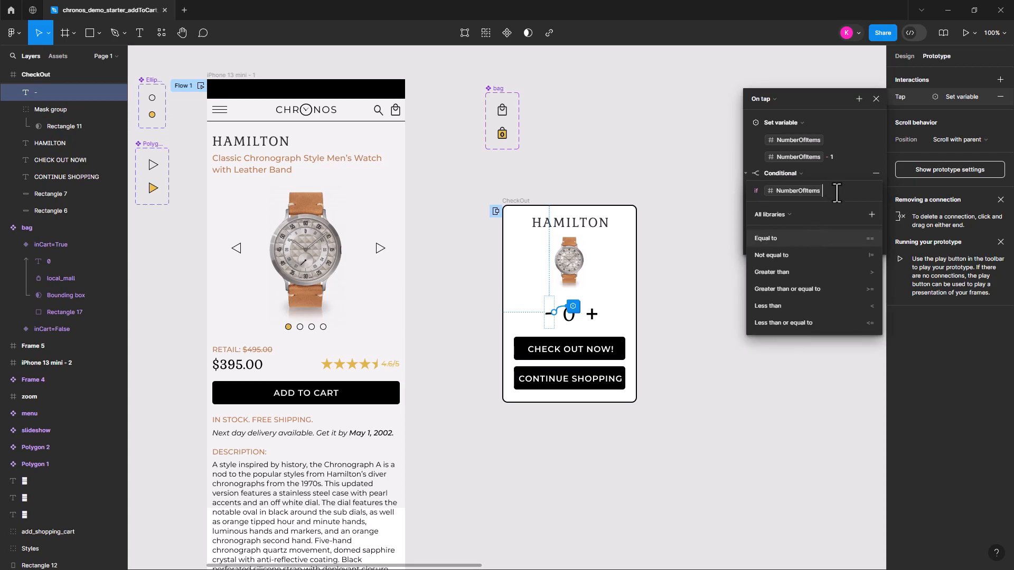
pyautogui.write('< 1')
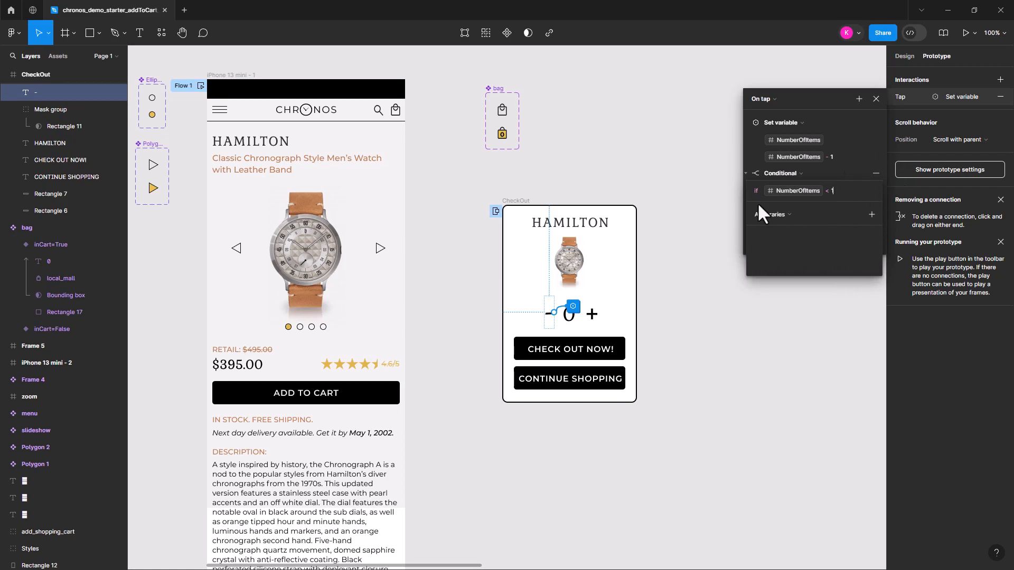
pyautogui.press('Return')
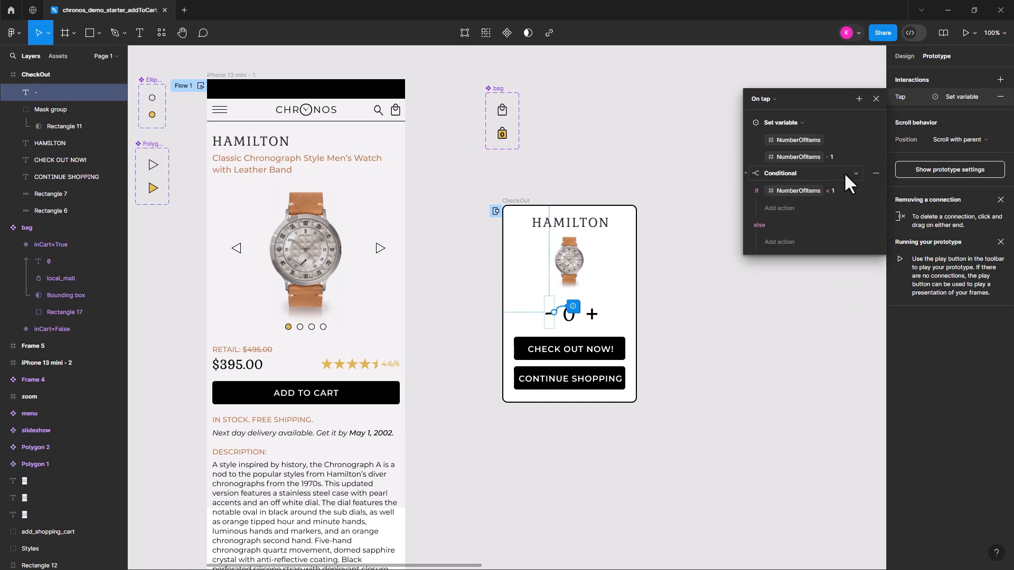
# Add a Set variable action to the conditional's if branch that sets inBag to false, and close the interaction settings
pyautogui.click(782, 209)
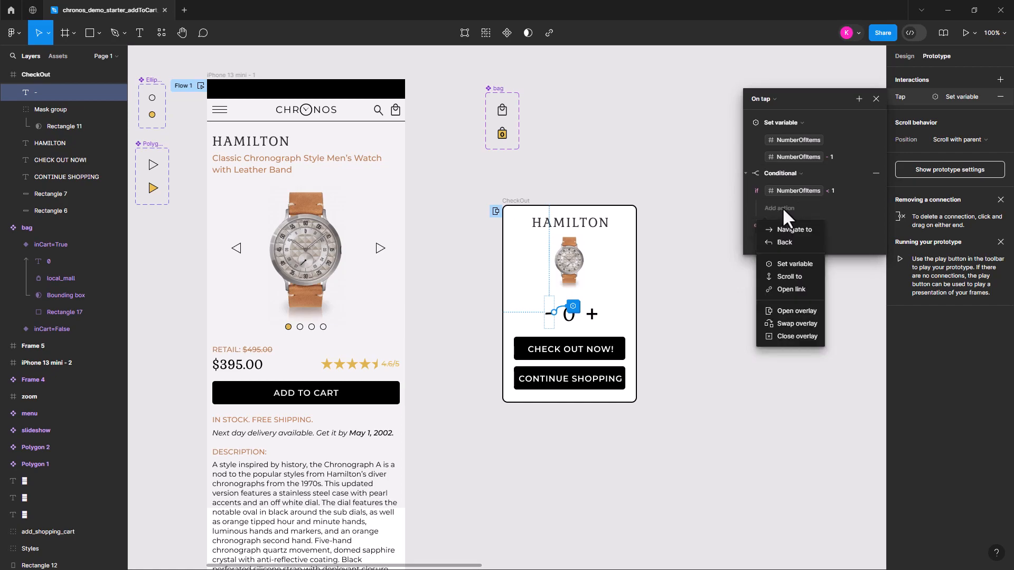
pyautogui.click(801, 258)
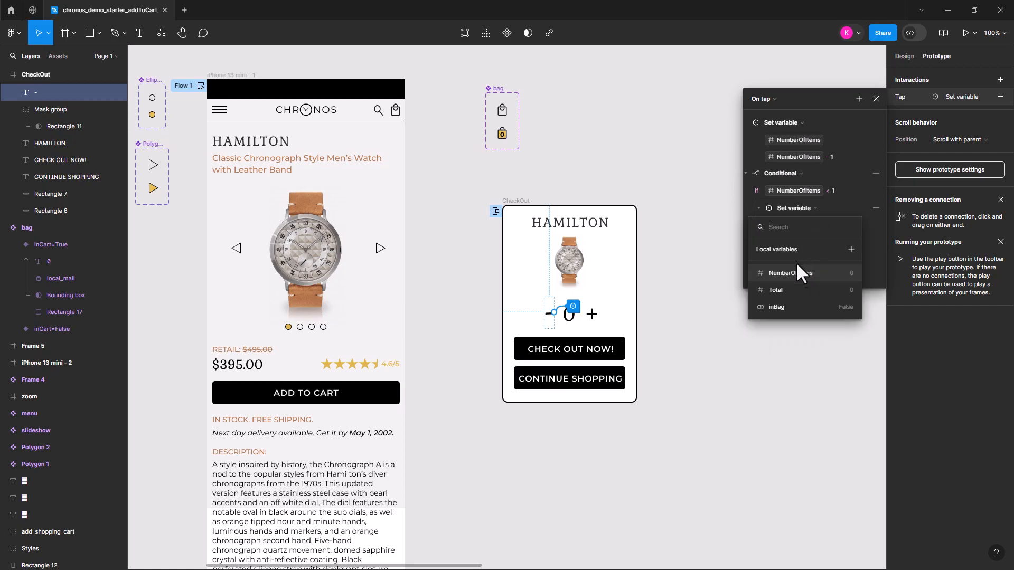
pyautogui.click(778, 307)
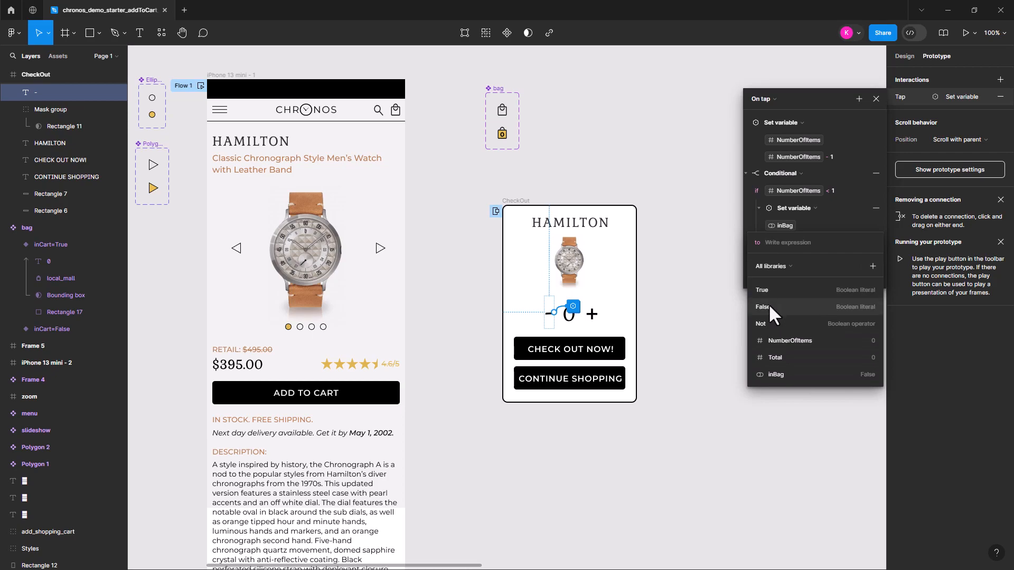
pyautogui.click(768, 307)
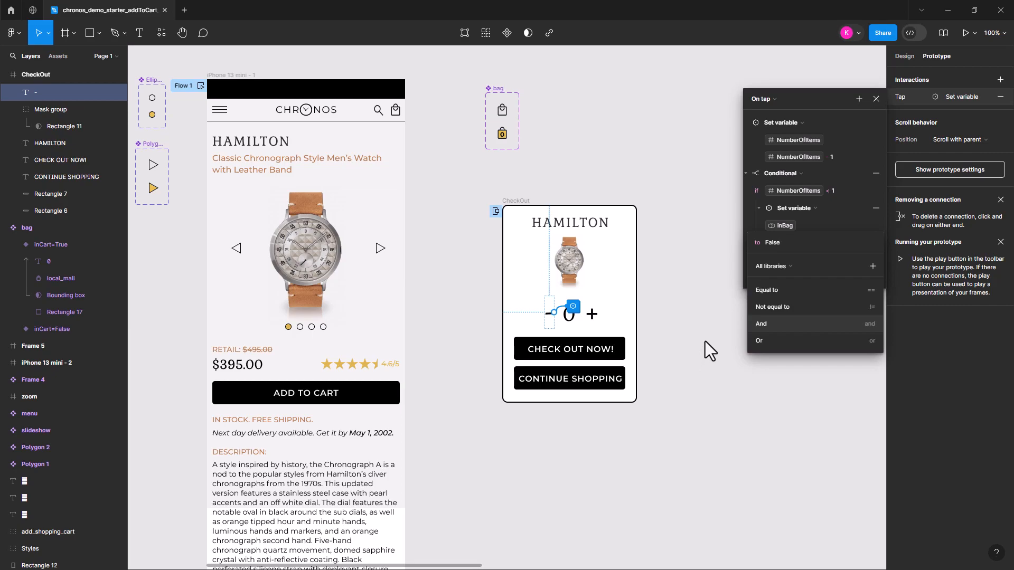
pyautogui.click(723, 315)
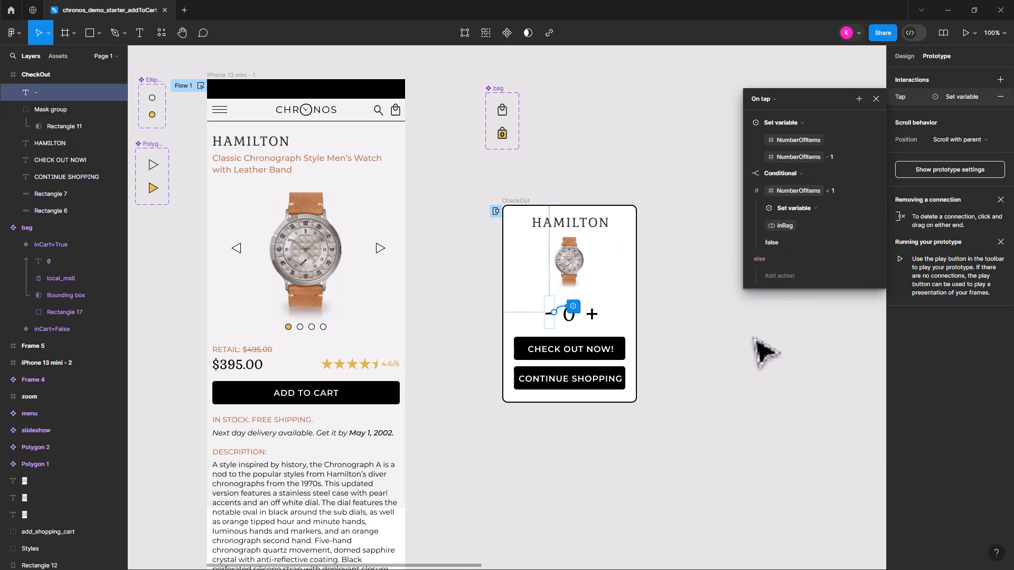
pyautogui.click(765, 353)
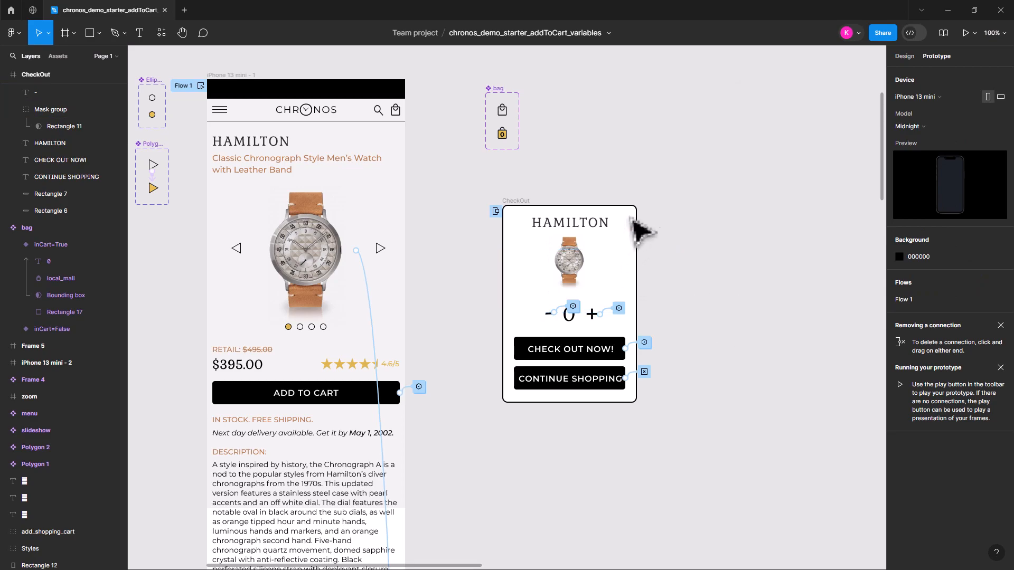
# Preview the iPhone 13 mini - 1 prototype, add the watch to the cart, raise the quantity, reduce it to 0 and continue shopping
pyautogui.click(243, 93)
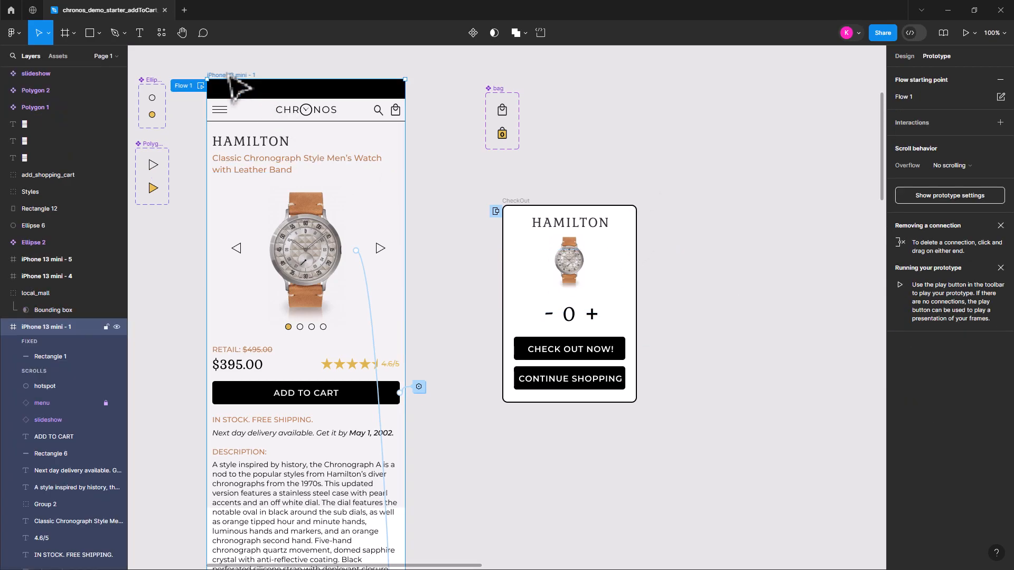
pyautogui.click(964, 32)
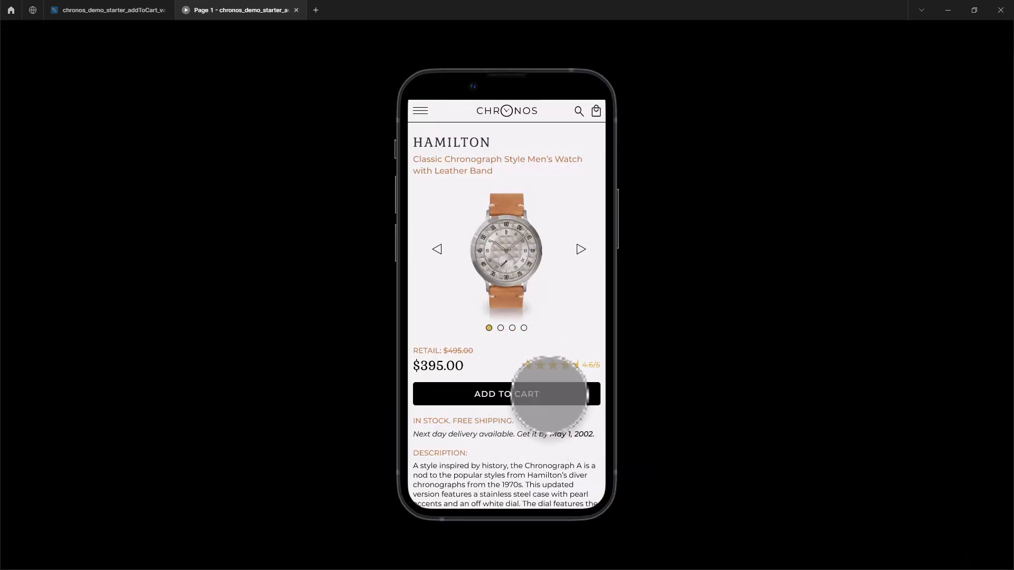
pyautogui.click(548, 393)
pyautogui.click(528, 266)
pyautogui.click(528, 265)
pyautogui.click(485, 265)
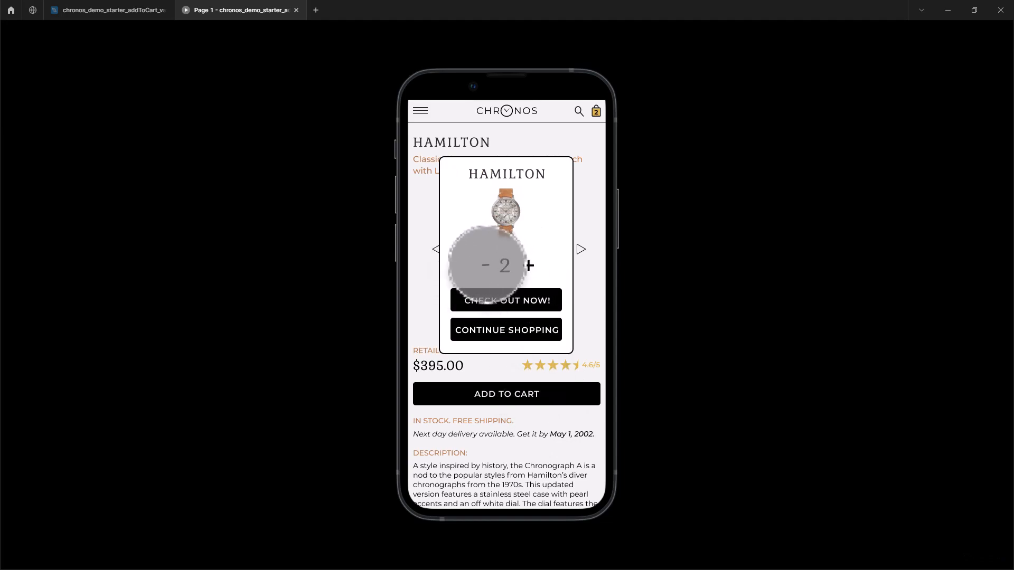
pyautogui.click(485, 265)
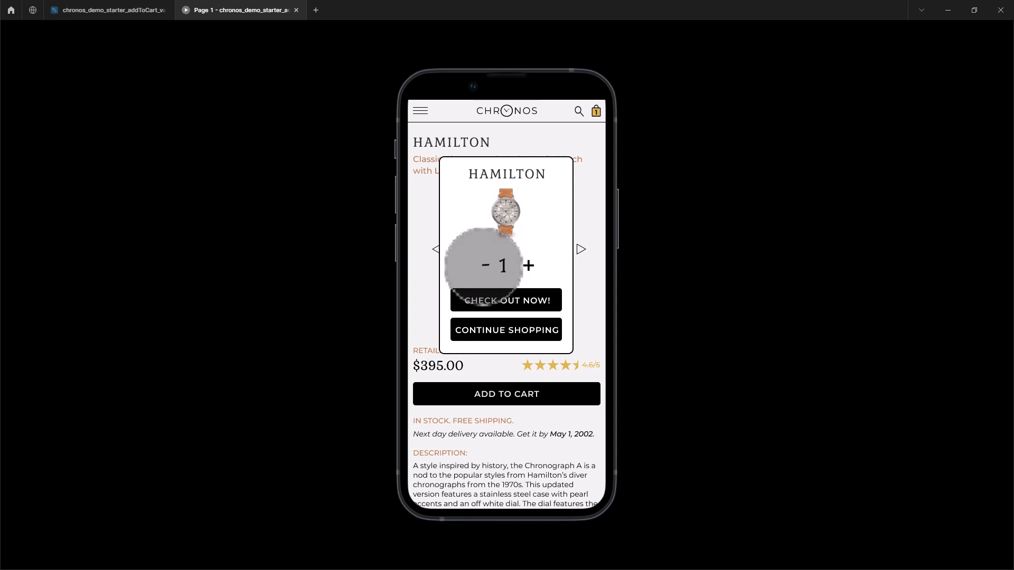
pyautogui.click(485, 265)
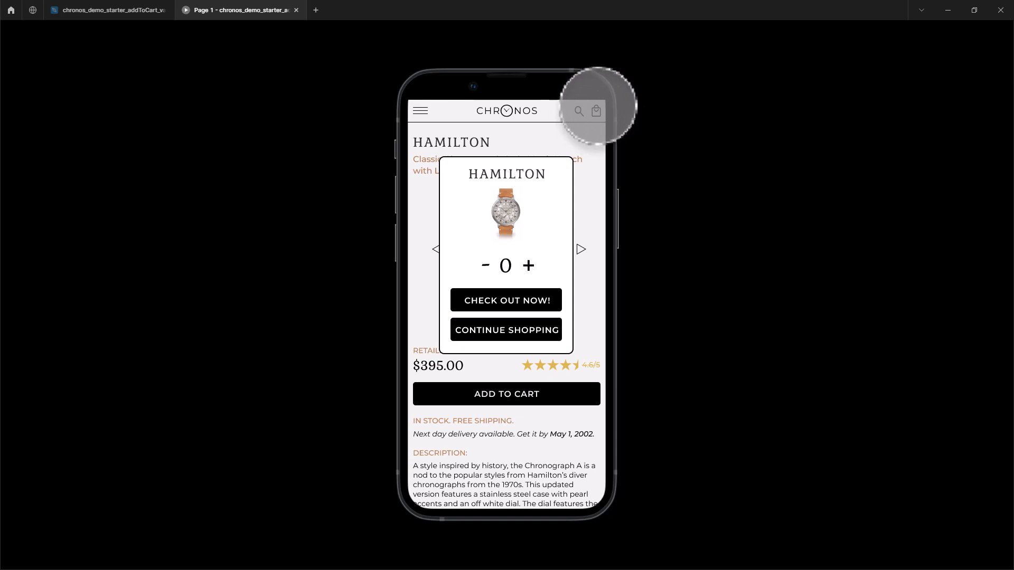
pyautogui.click(530, 334)
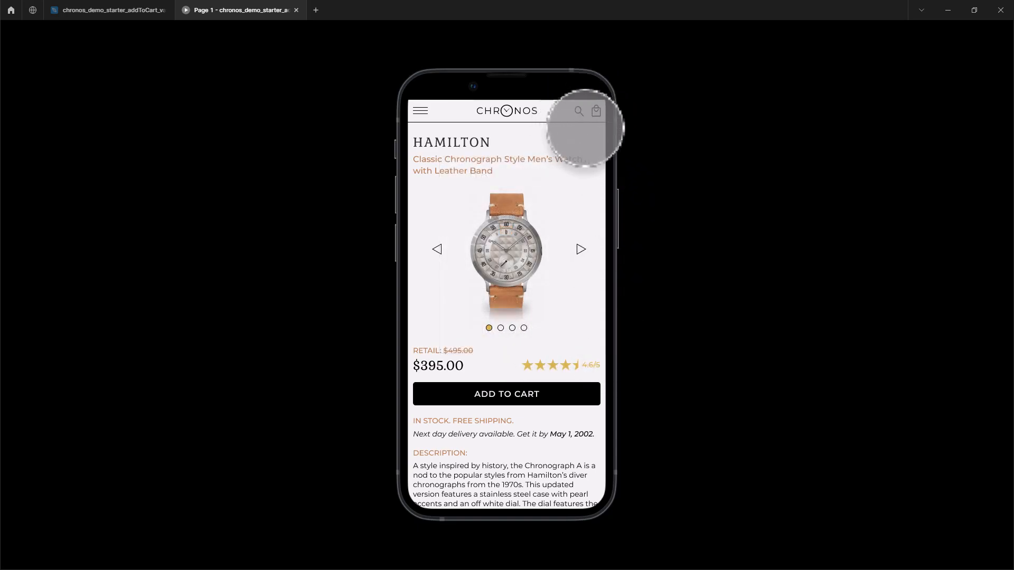
# Add the watch to the cart again, increase the quantity, lower it back to 0, dismiss the overlay and close the preview
pyautogui.click(507, 393)
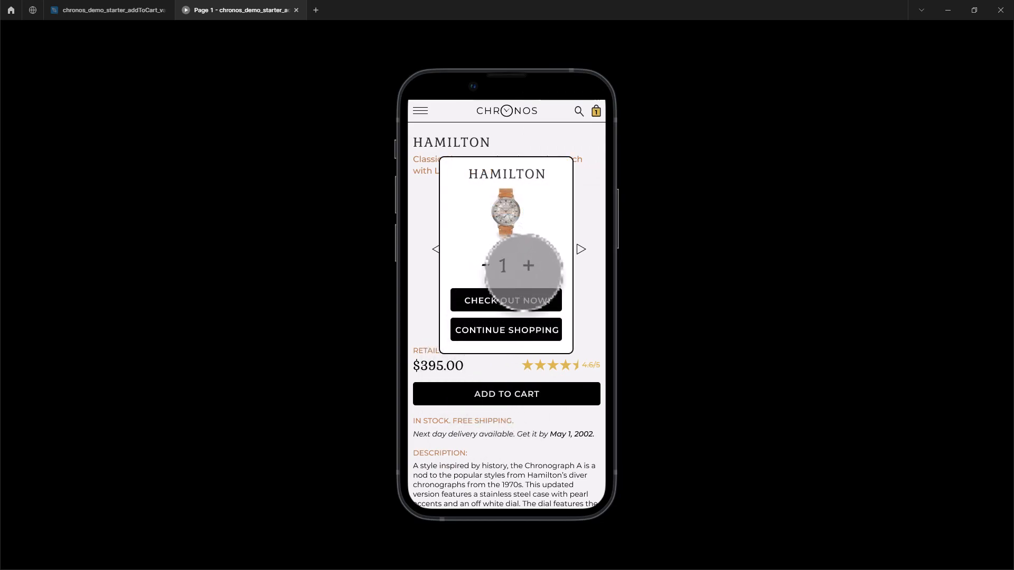
pyautogui.click(528, 265)
pyautogui.click(528, 265)
pyautogui.click(528, 265)
pyautogui.click(485, 265)
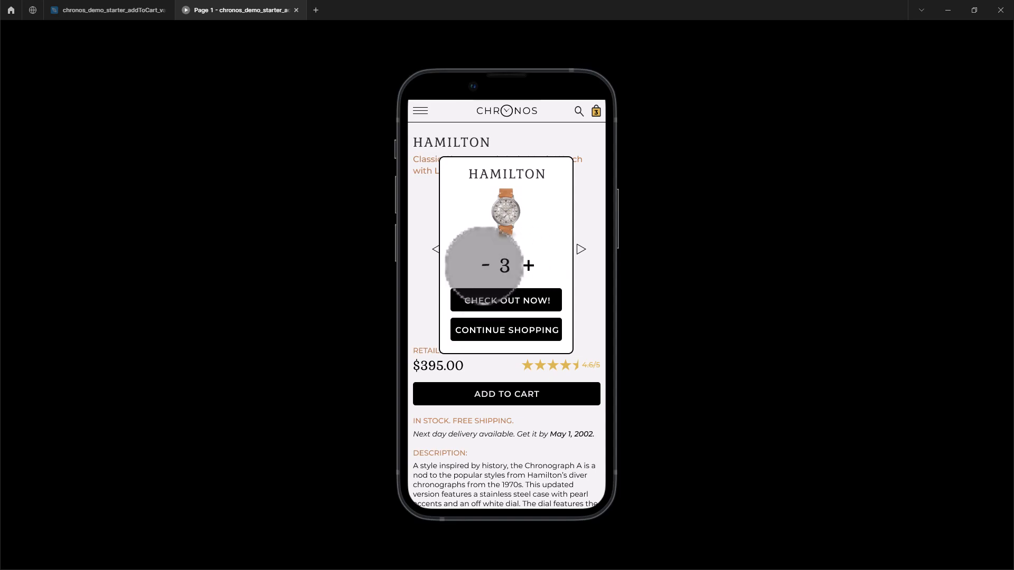
pyautogui.click(485, 265)
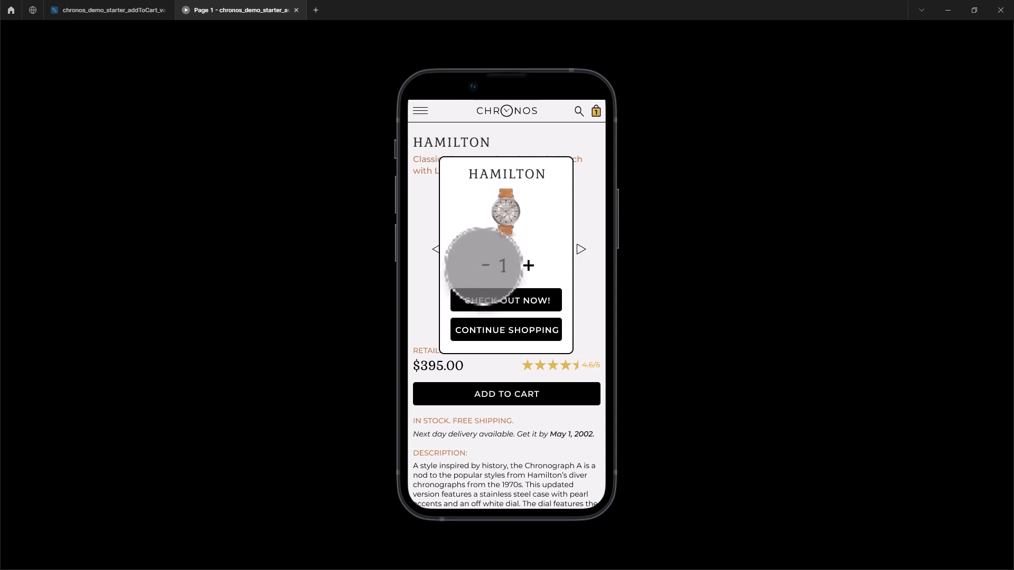
pyautogui.click(485, 265)
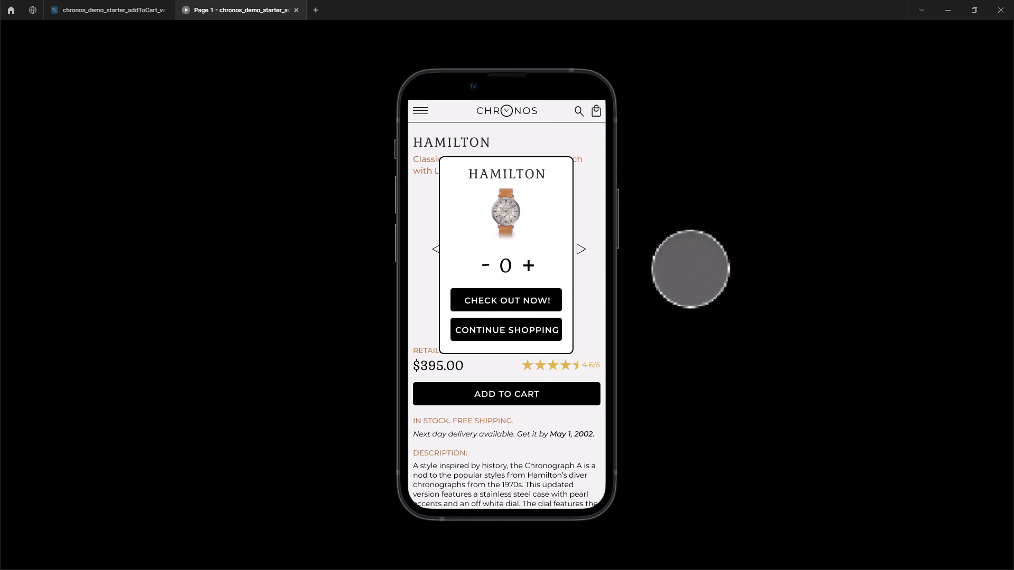
pyautogui.click(687, 314)
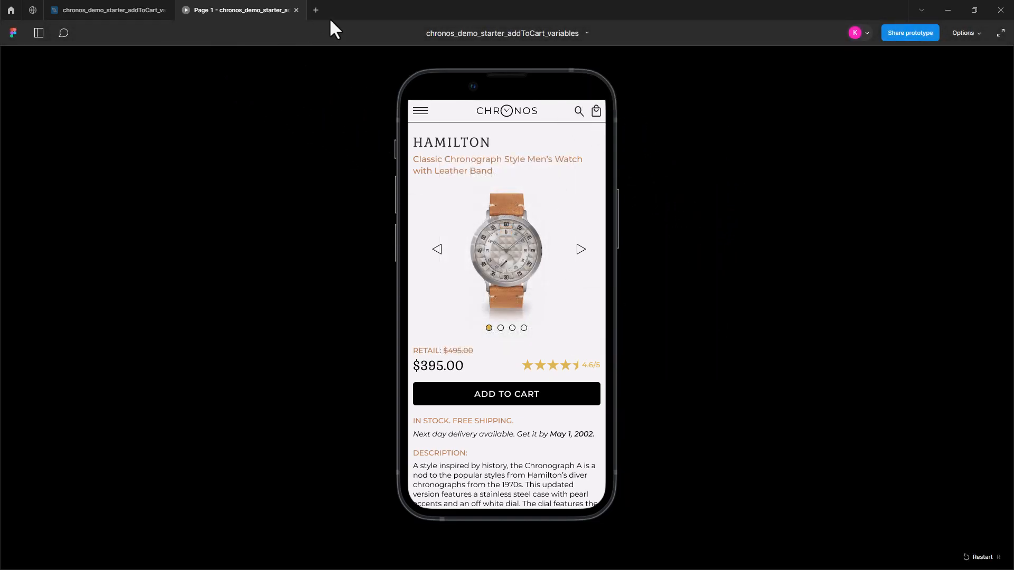
pyautogui.click(296, 10)
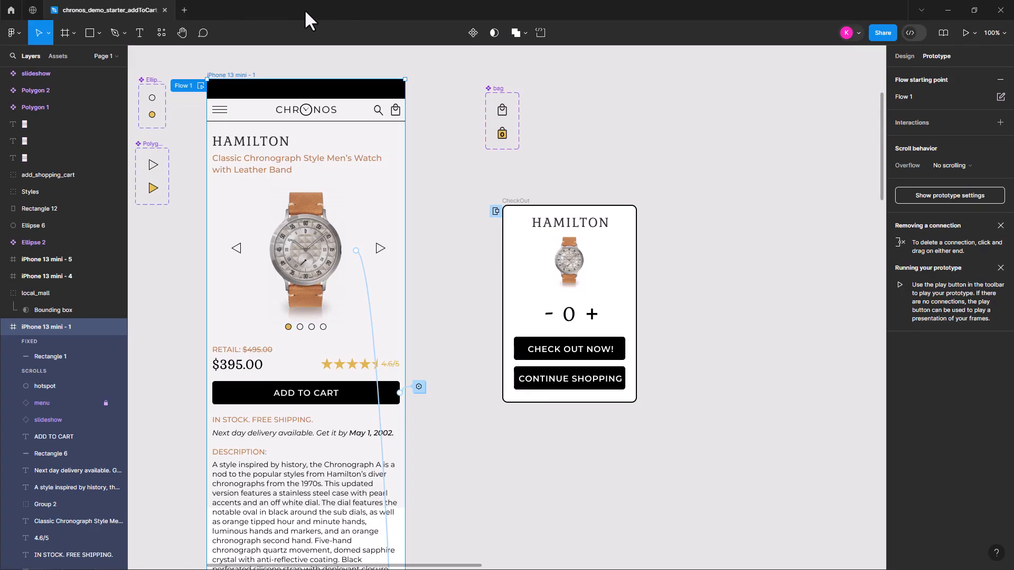